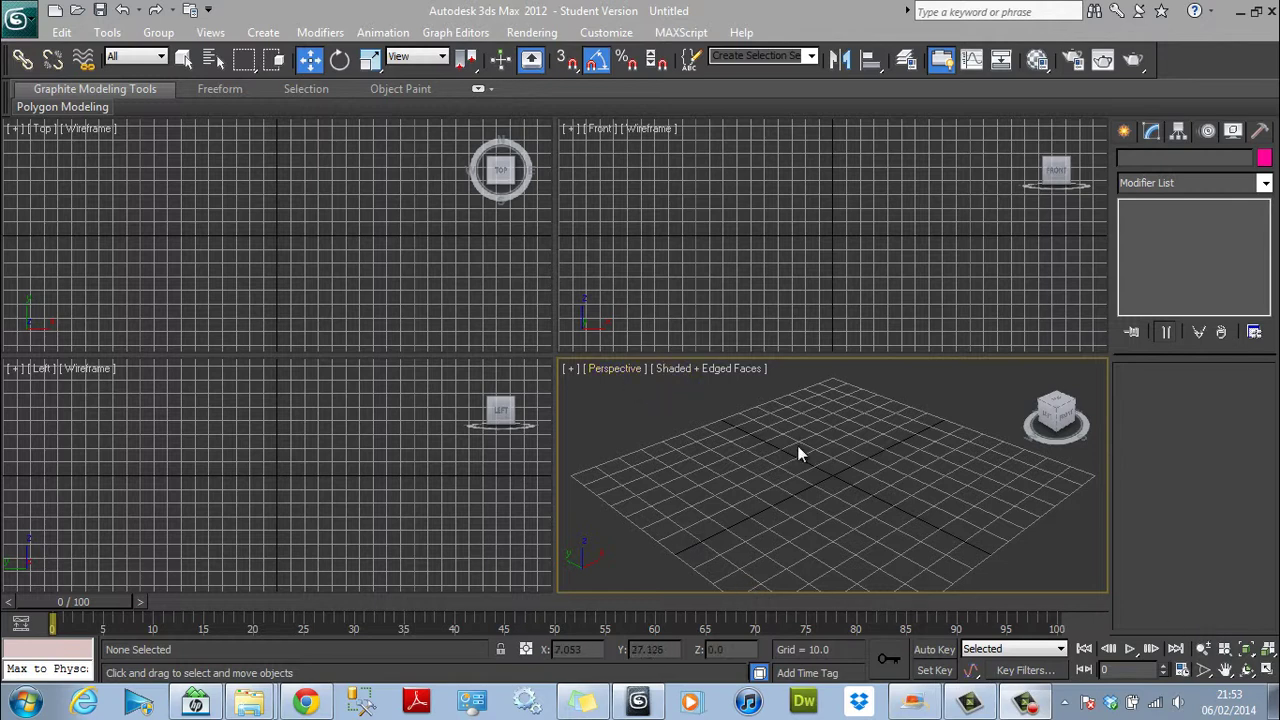
Check the shading options of the Perspective viewport and maximize that viewport.
{"action": "left_click", "coordinate": [709, 368]}
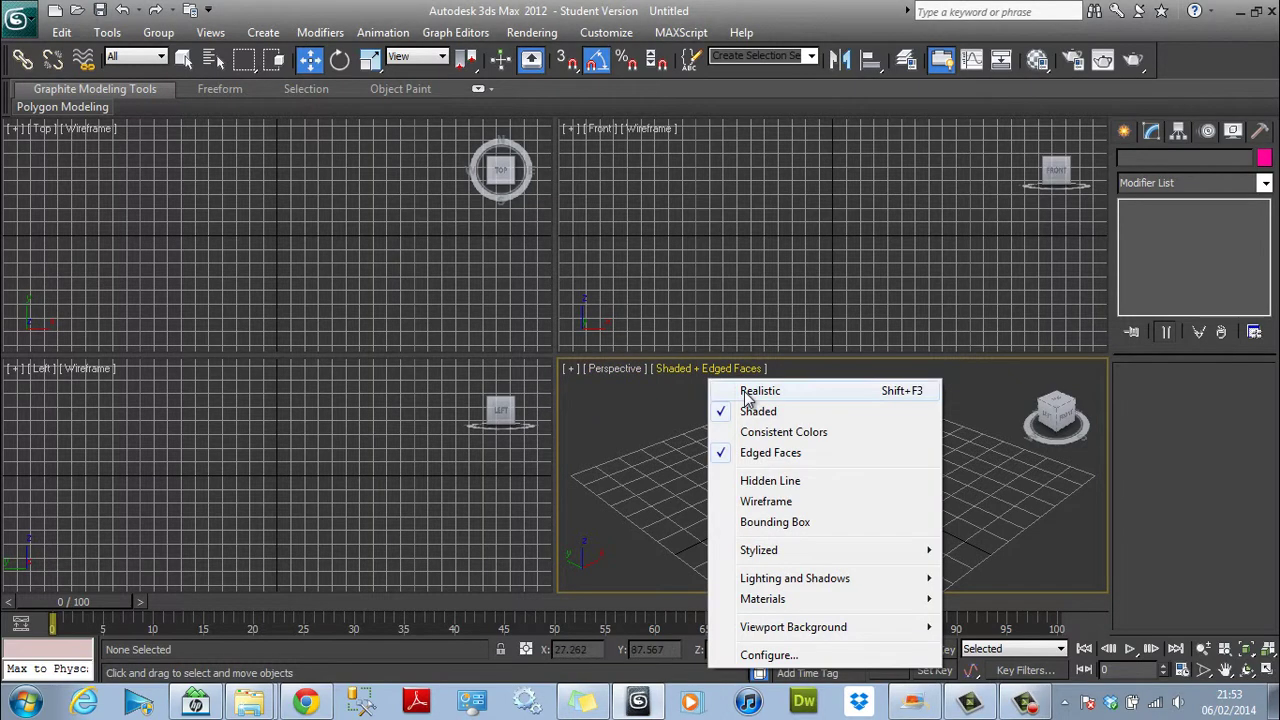
{"action": "left_click", "coordinate": [632, 410]}
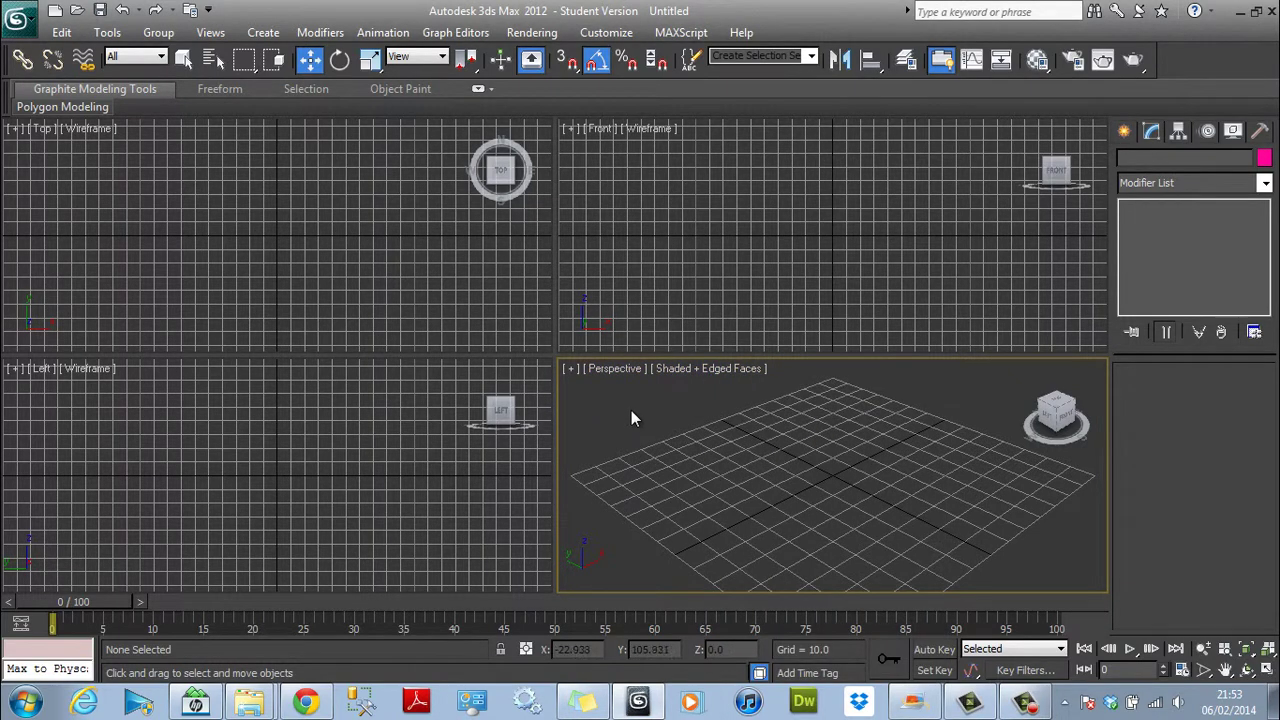
{"action": "left_click", "coordinate": [1266, 680]}
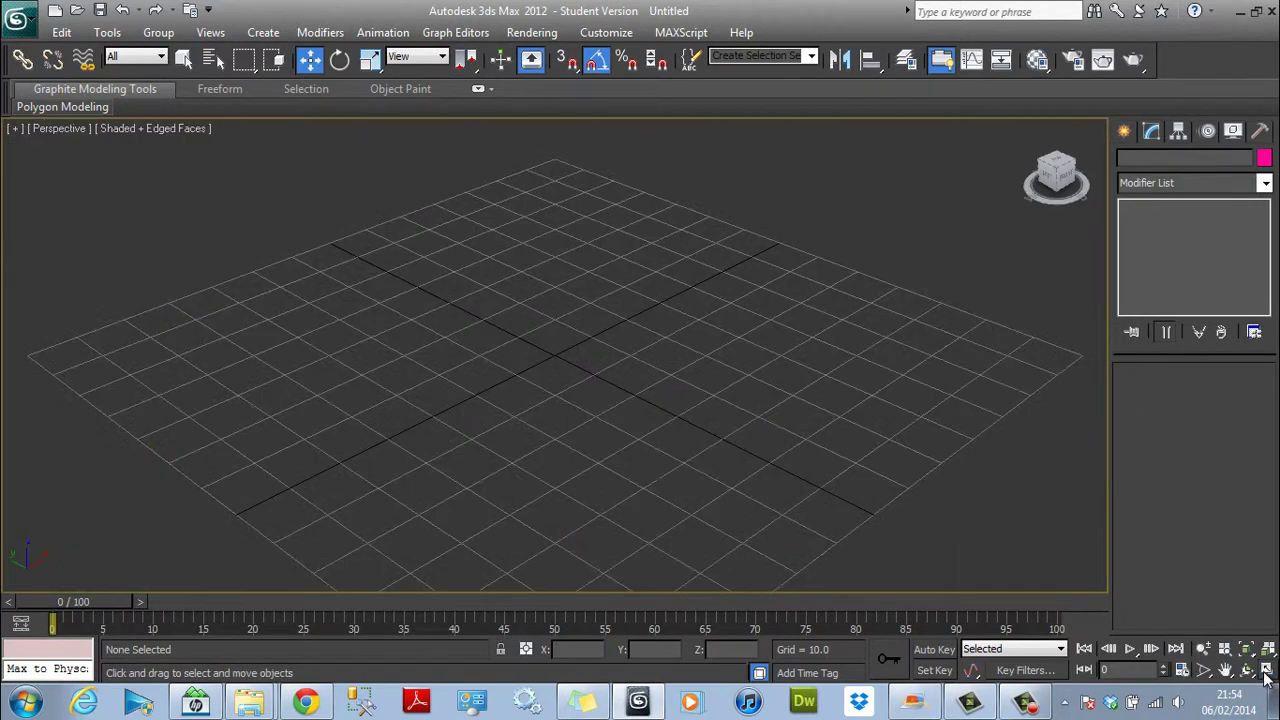
Draw a standard primitive box about 80 long, 34 wide and 15 high near the centre of the grid.
{"action": "left_click", "coordinate": [1124, 134]}
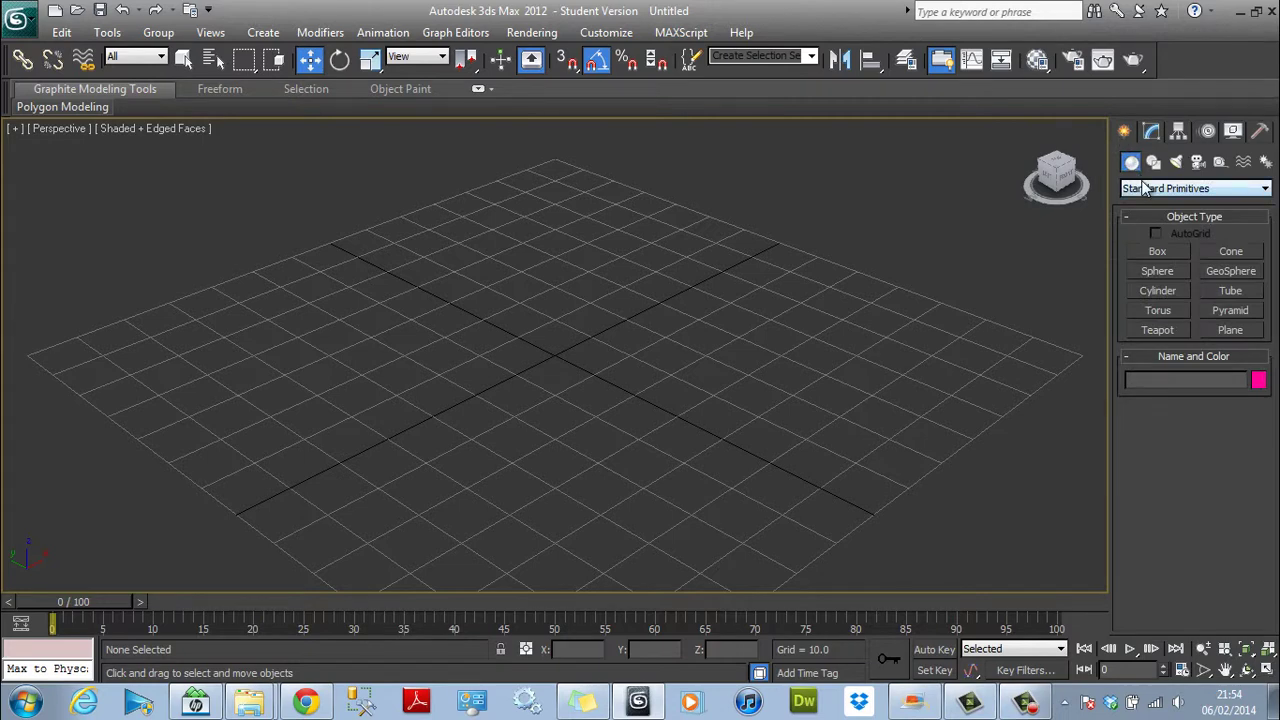
{"action": "left_click", "coordinate": [1157, 252]}
{"action": "left_click_drag", "start_coordinate": [449, 271], "coordinate": [621, 504]}
{"action": "left_click", "coordinate": [616, 431]}
{"action": "right_click", "coordinate": [844, 426]}
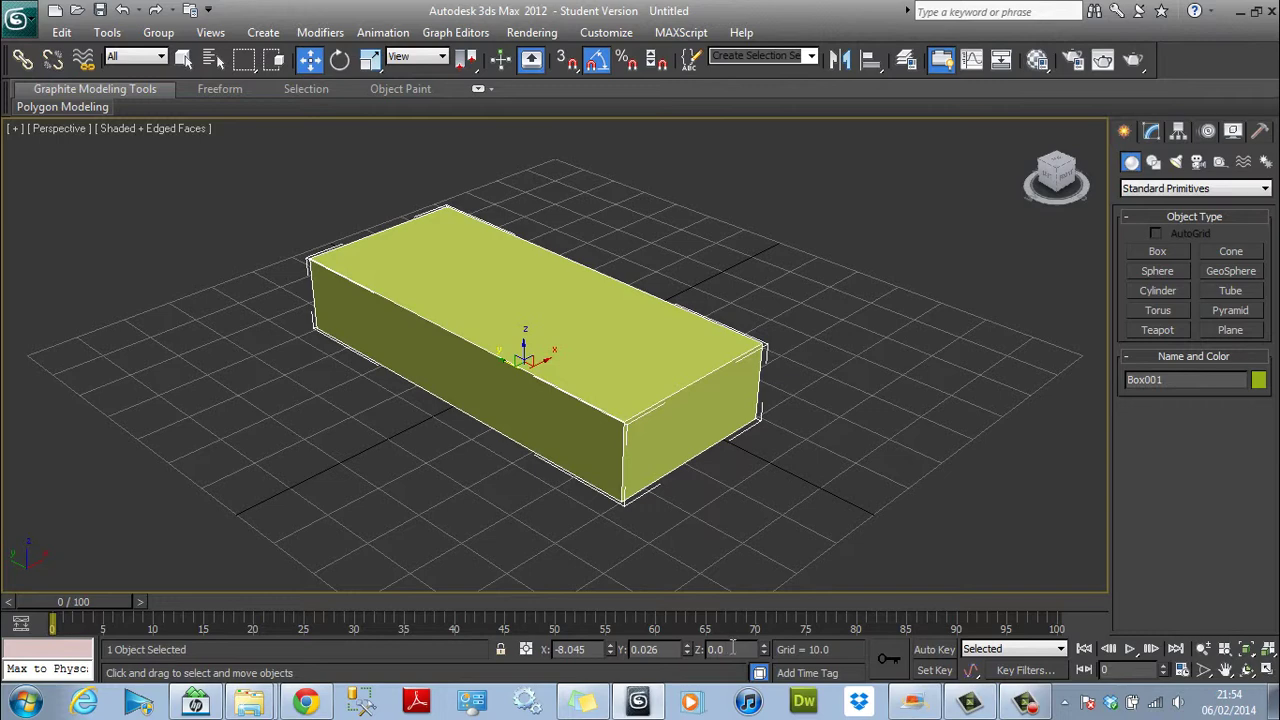
Centre the box on the world origin by setting its X and Y positions to 0.
{"action": "left_click_drag", "start_coordinate": [662, 649], "coordinate": [557, 649]}
{"action": "type", "text": "0"}
{"action": "key", "text": "Return"}
{"action": "type", "text": "0"}
{"action": "key", "text": "Return"}
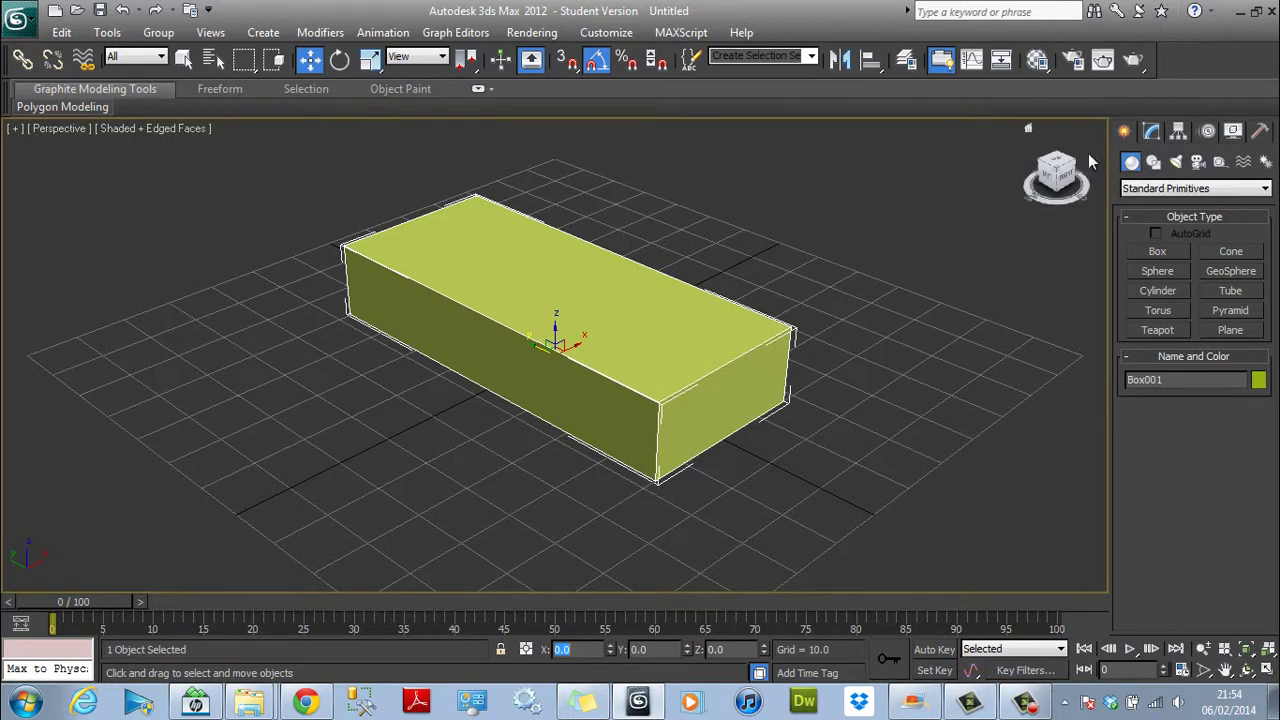
Set the box's length to 64, width to 64 and height to 6.
{"action": "left_click", "coordinate": [1151, 131]}
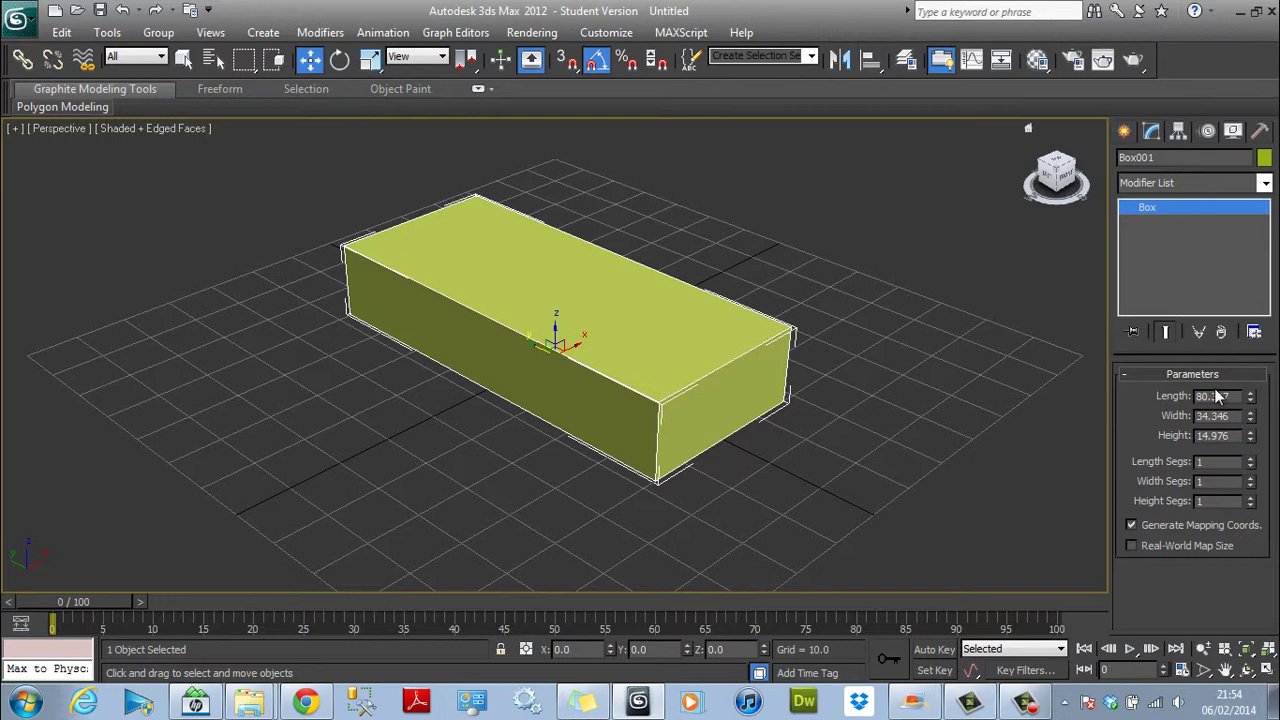
{"action": "left_click_drag", "start_coordinate": [1236, 395], "coordinate": [1193, 388]}
{"action": "key", "text": "Tab"}
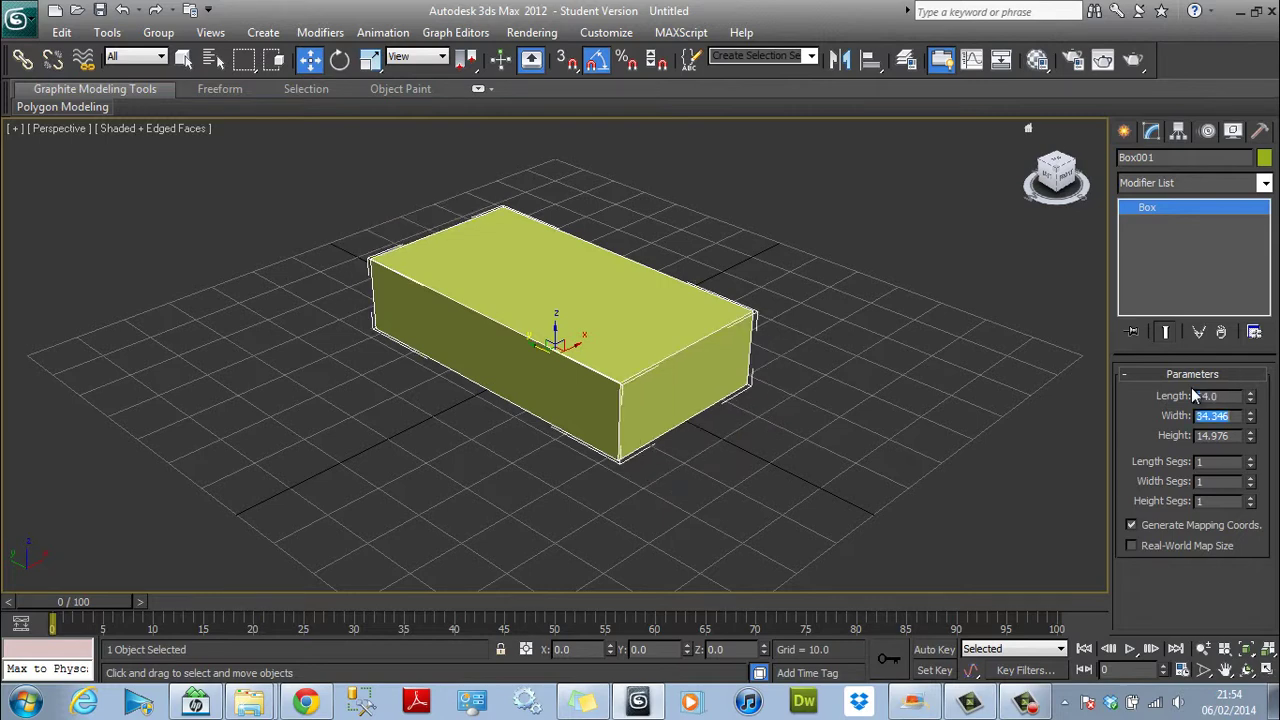
{"action": "left_click", "coordinate": [1234, 415]}
{"action": "left_click_drag", "start_coordinate": [1234, 415], "coordinate": [1085, 413]}
{"action": "type", "text": "64"}
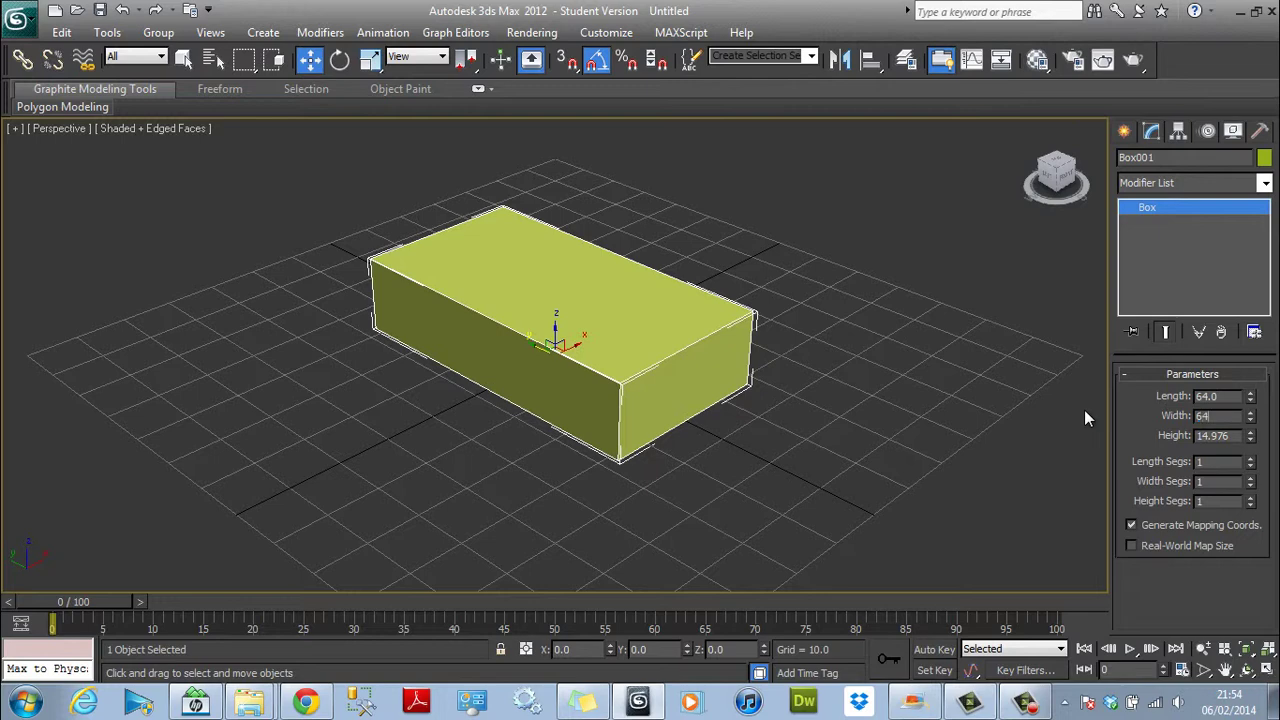
{"action": "key", "text": "Tab"}
{"action": "type", "text": "6"}
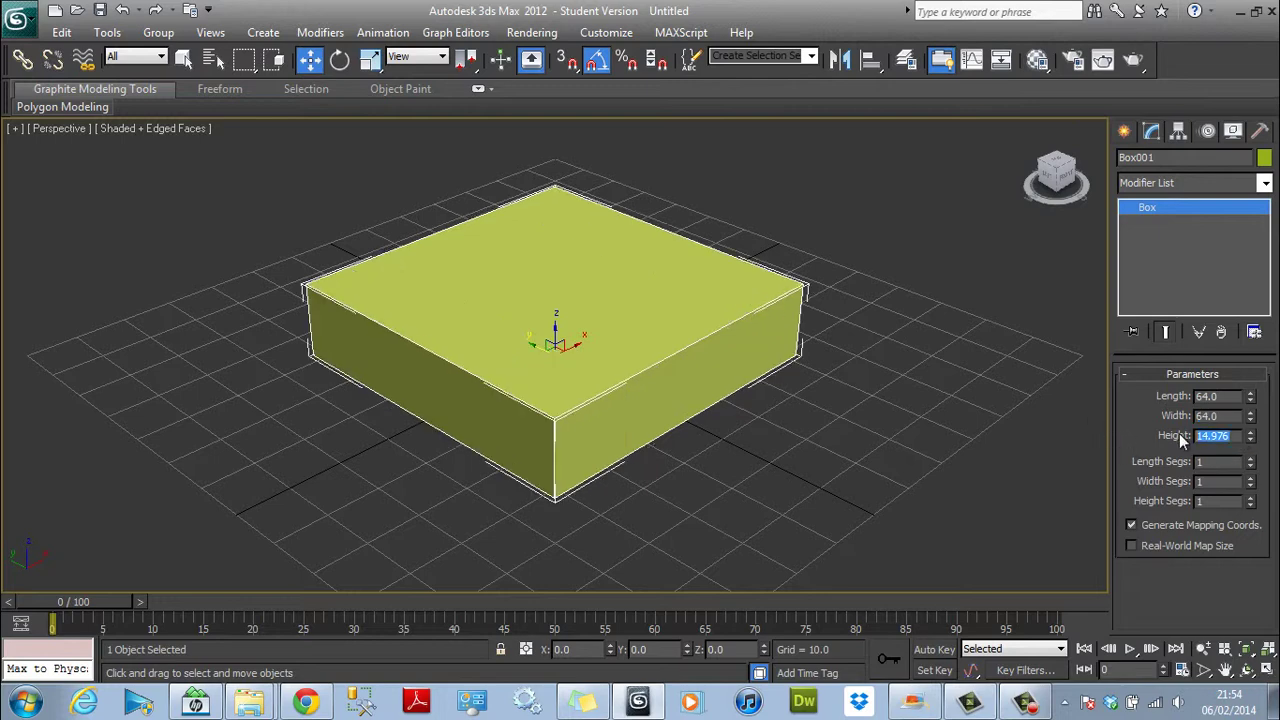
{"action": "key", "text": "Return"}
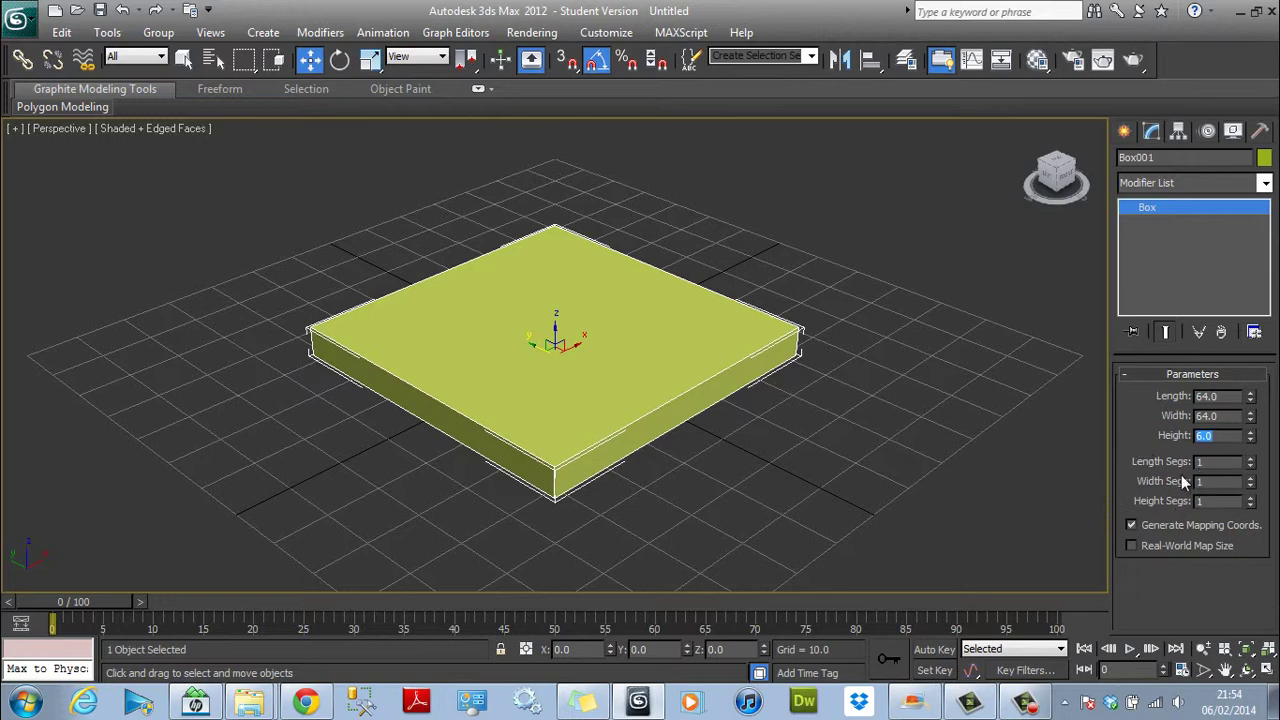
Convert the box to an Editable Poly.
{"action": "right_click", "coordinate": [643, 368]}
{"action": "mouse_move", "coordinate": [706, 540]}
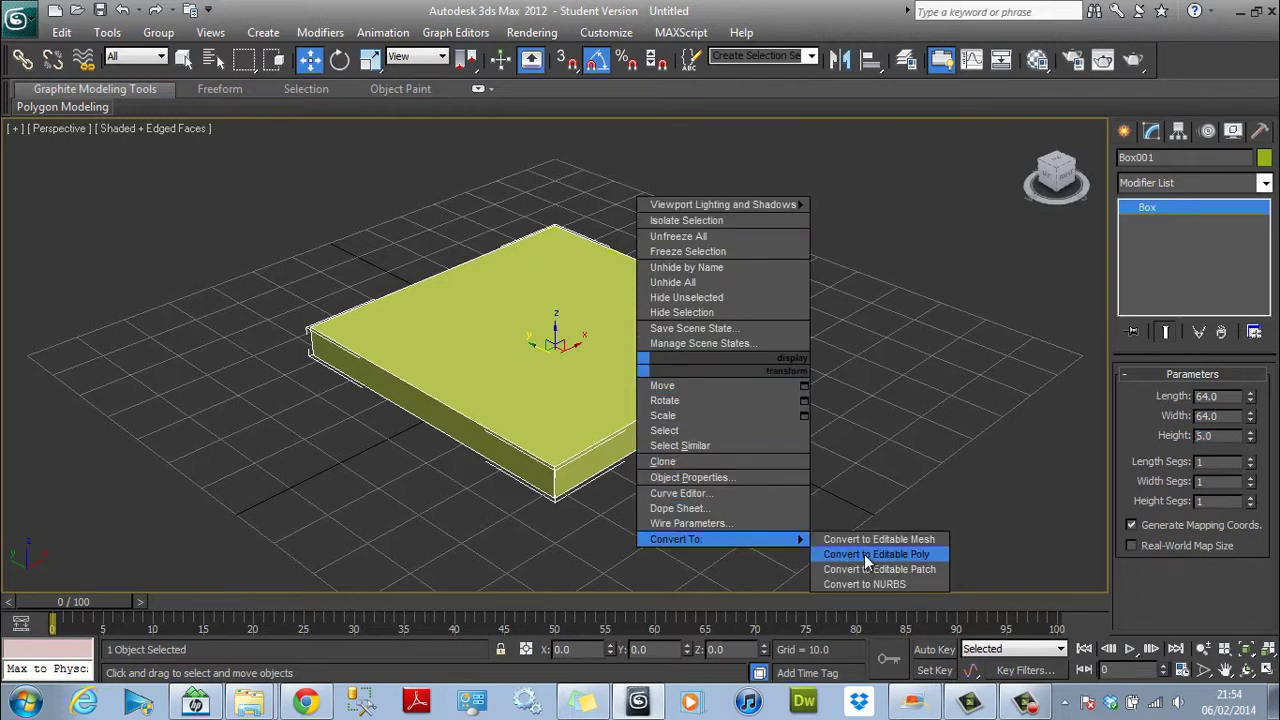
{"action": "left_click", "coordinate": [860, 554]}
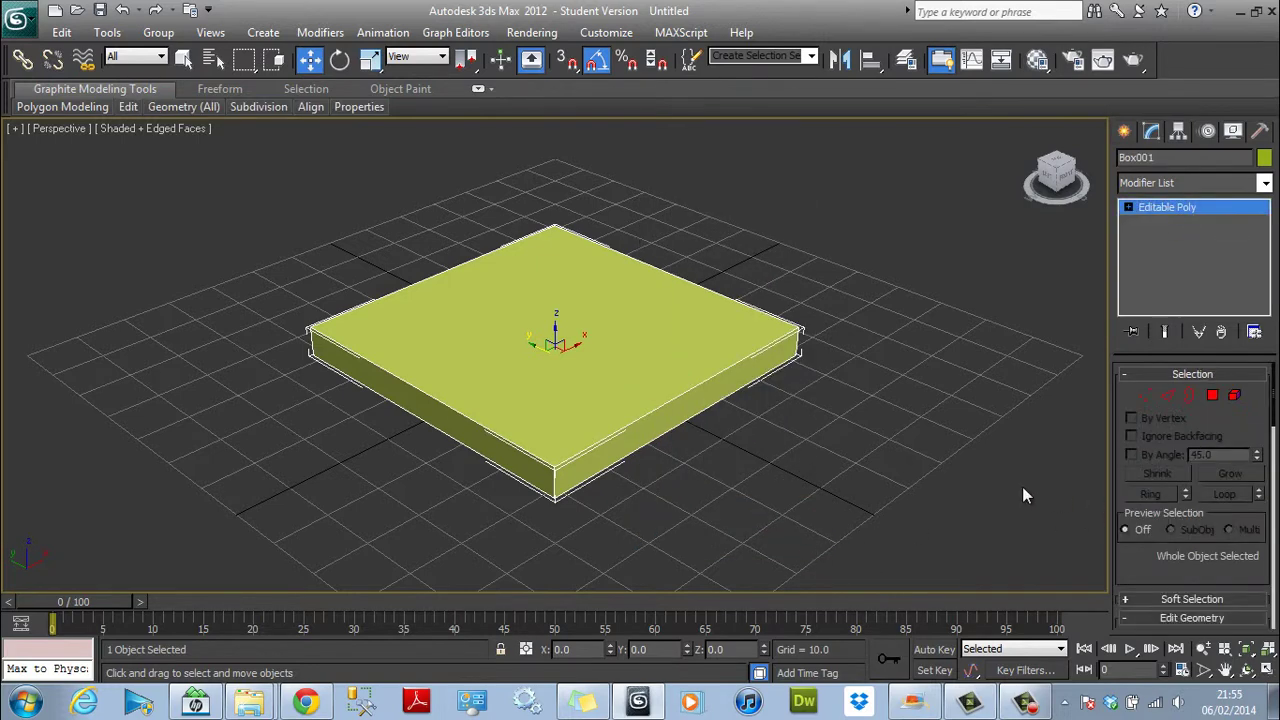
Inset the box's top polygon by an amount of 3.5.
{"action": "left_click", "coordinate": [1211, 396]}
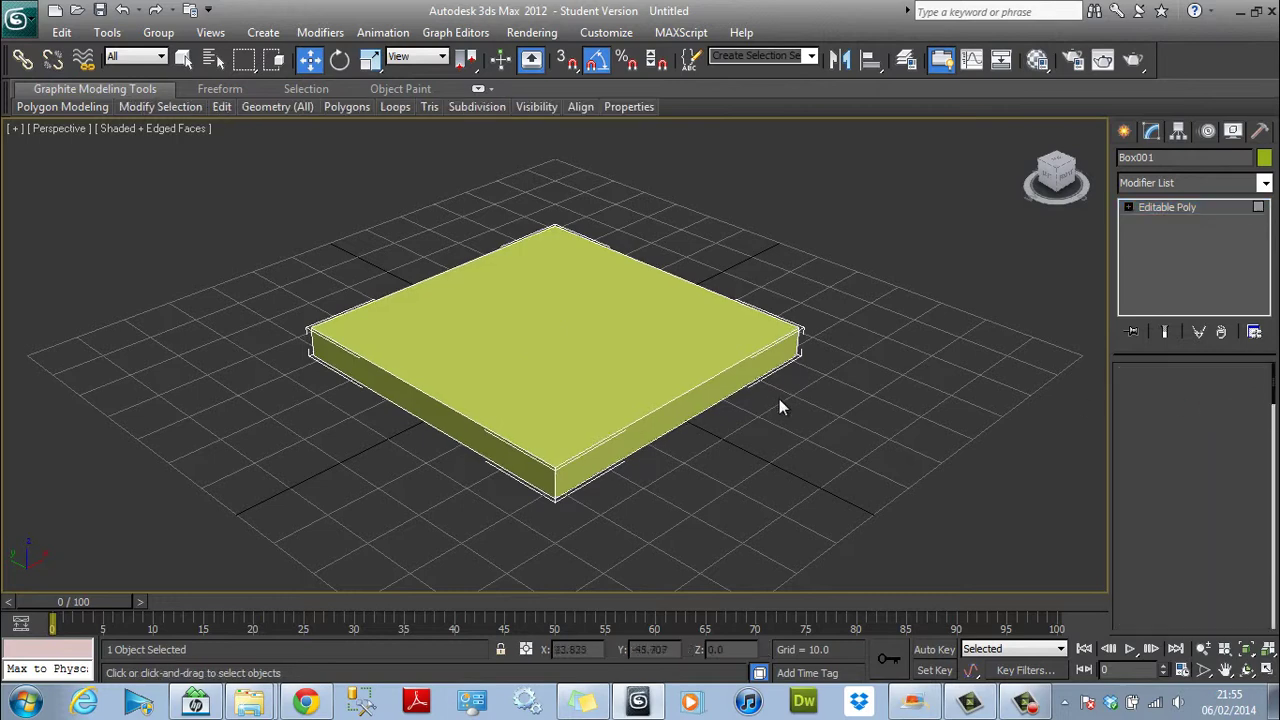
{"action": "left_click", "coordinate": [595, 343]}
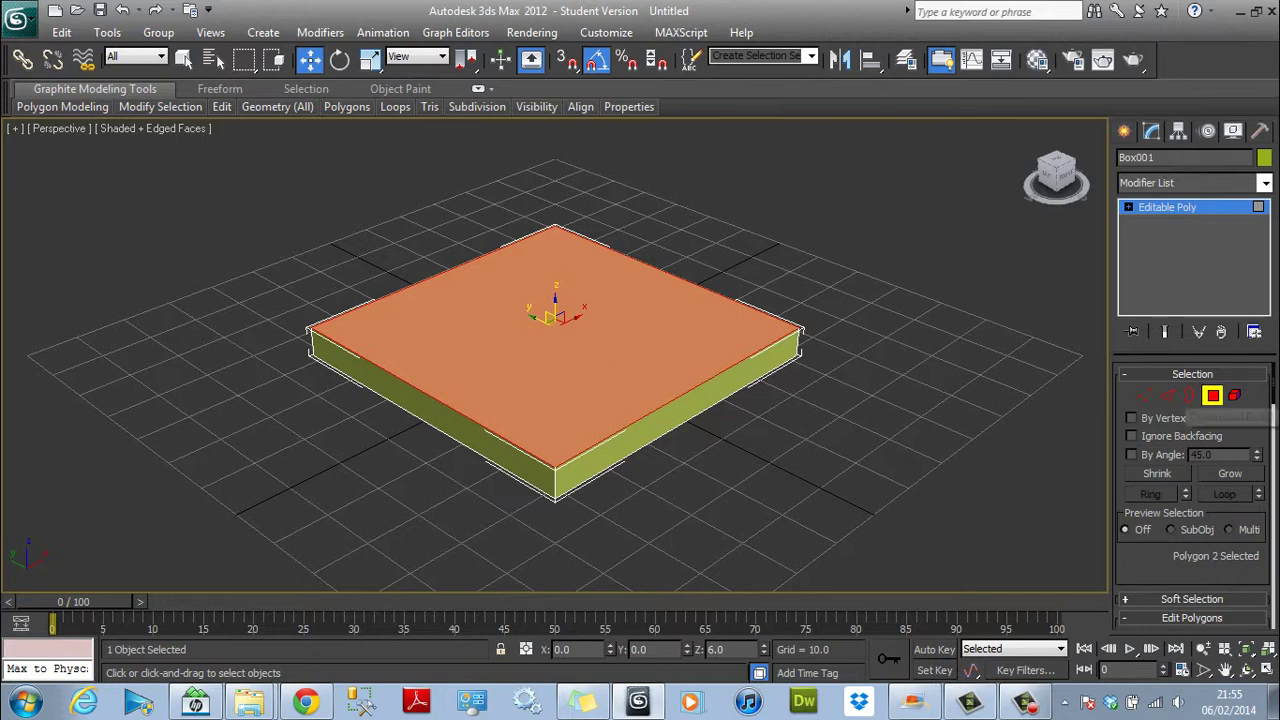
{"action": "scroll", "coordinate": [1273, 400], "scroll_direction": "down", "scroll_amount": 1}
{"action": "left_click_drag", "start_coordinate": [1273, 400], "coordinate": [1274, 438]}
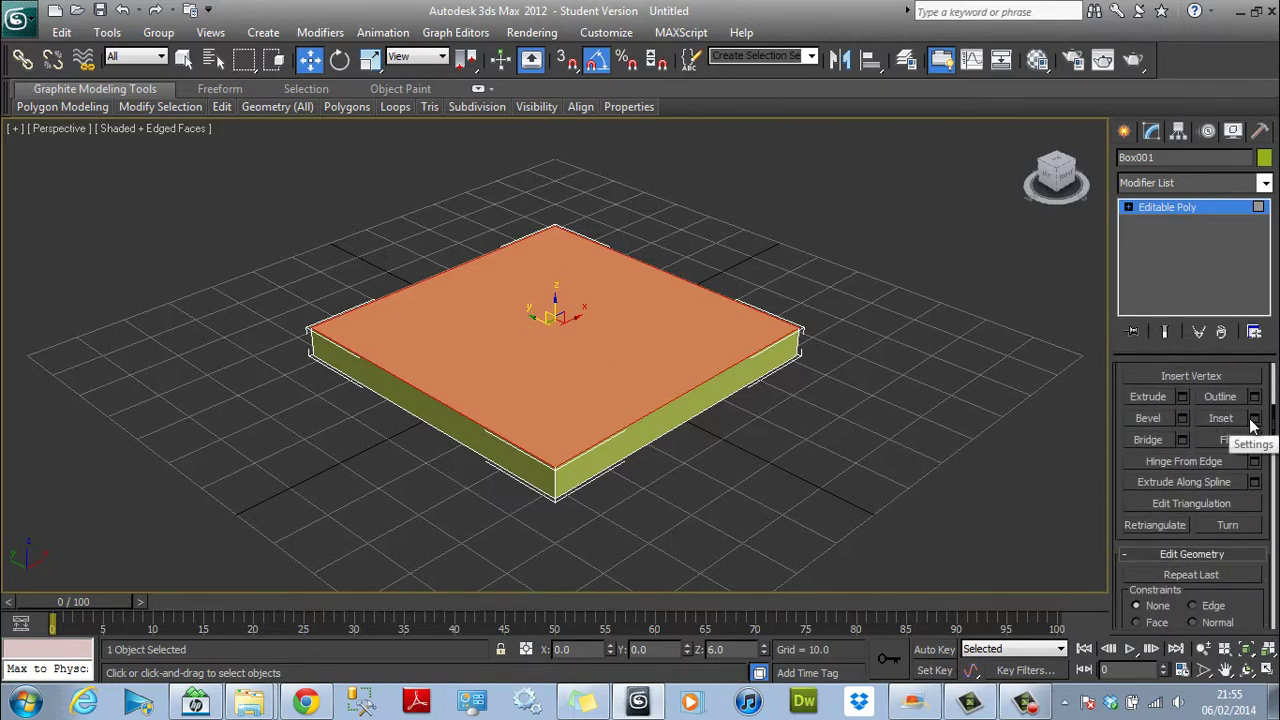
{"action": "left_click", "coordinate": [1253, 421]}
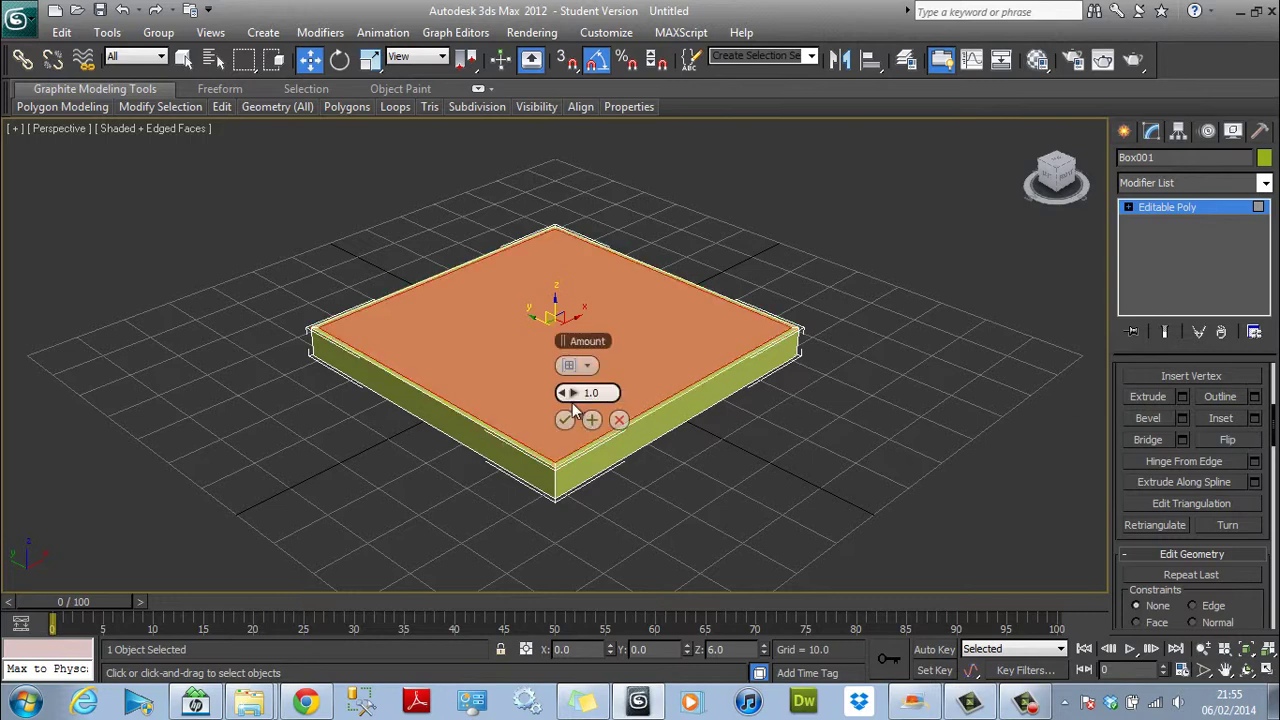
{"action": "left_click_drag", "start_coordinate": [595, 394], "coordinate": [563, 394]}
{"action": "type", "text": "3.5"}
{"action": "key", "text": "Return"}
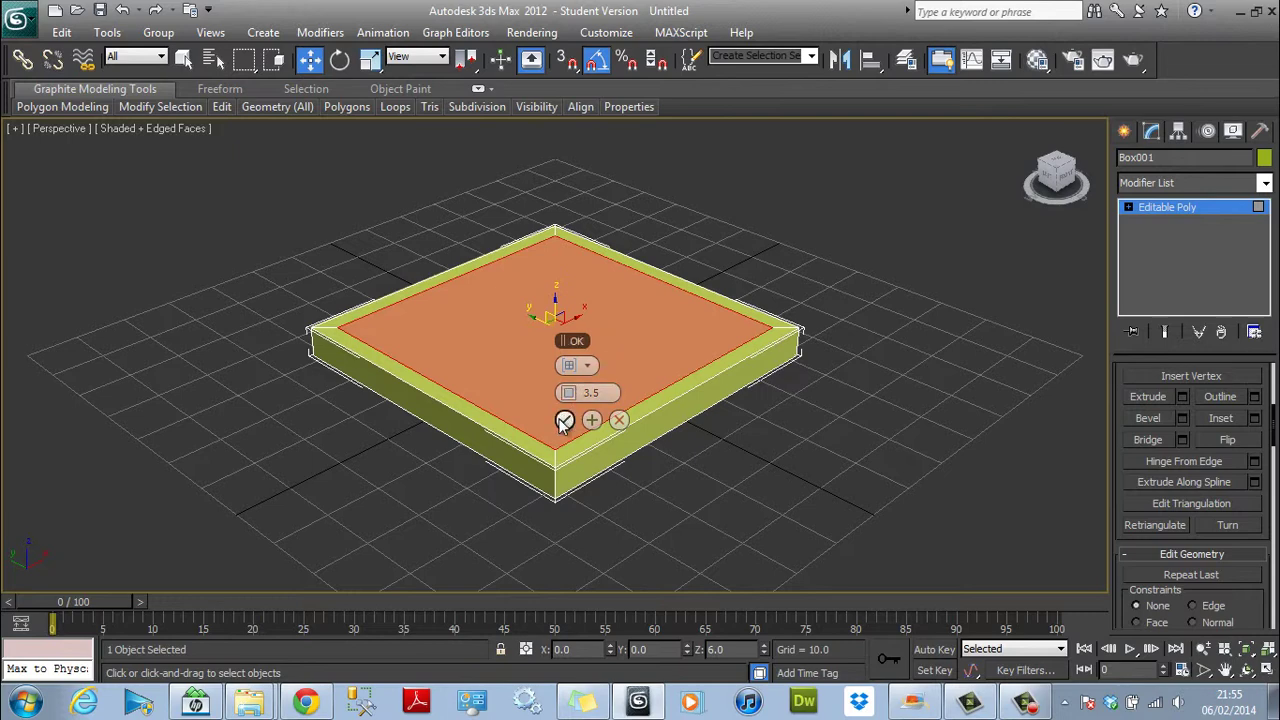
{"action": "left_click", "coordinate": [564, 419]}
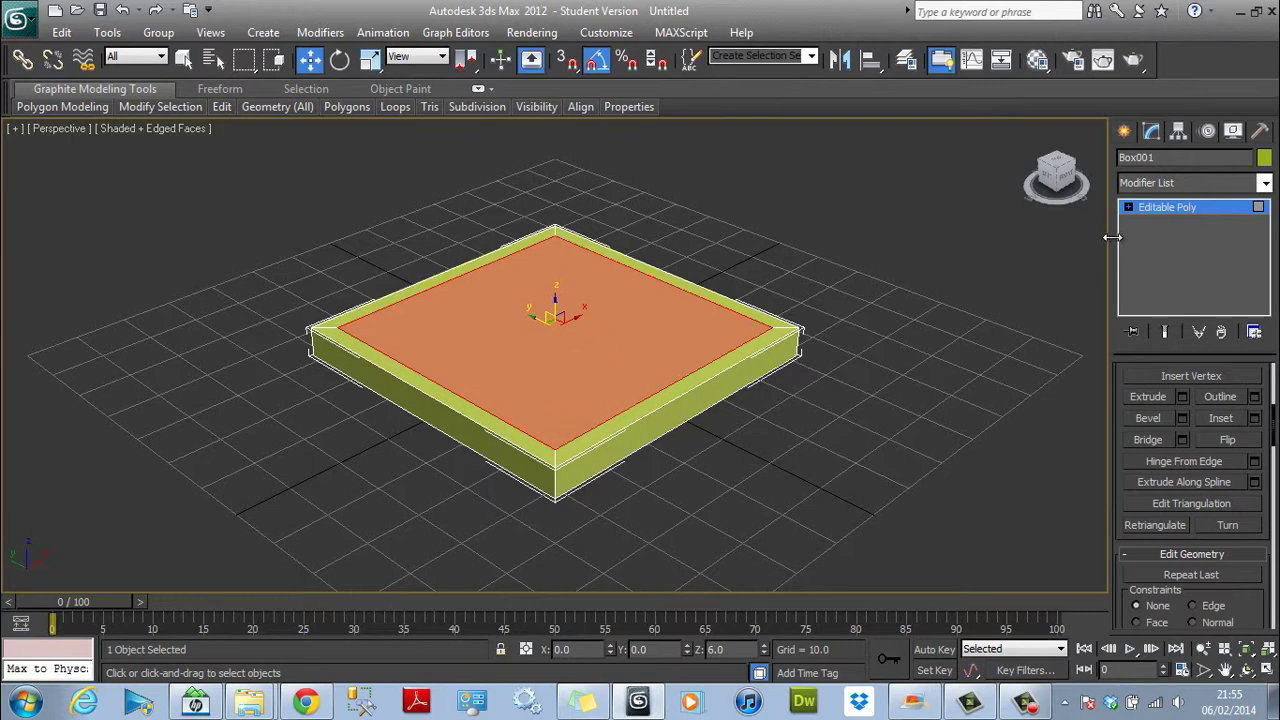
Connect the two opposite inset edges parallel to the X axis on the top face, using 2 segments and a pinch of 81.
{"action": "left_click", "coordinate": [1128, 207]}
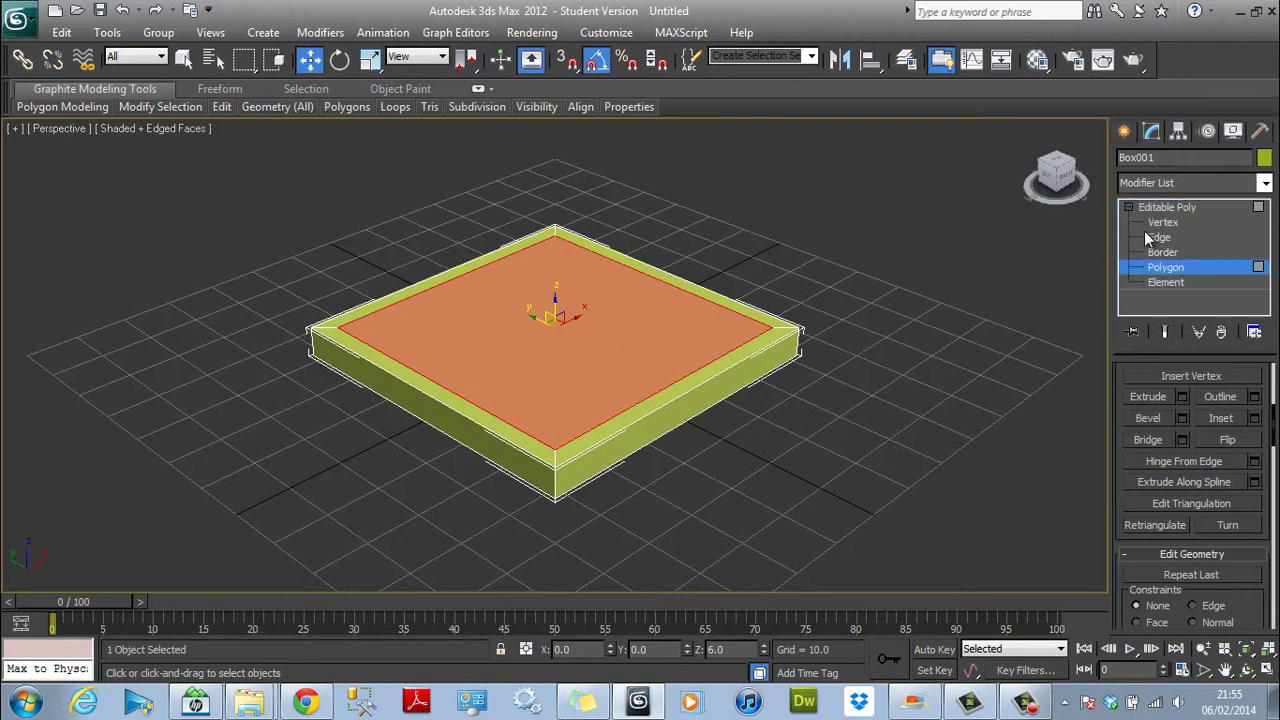
{"action": "left_click", "coordinate": [1158, 237]}
{"action": "left_click", "coordinate": [721, 356]}
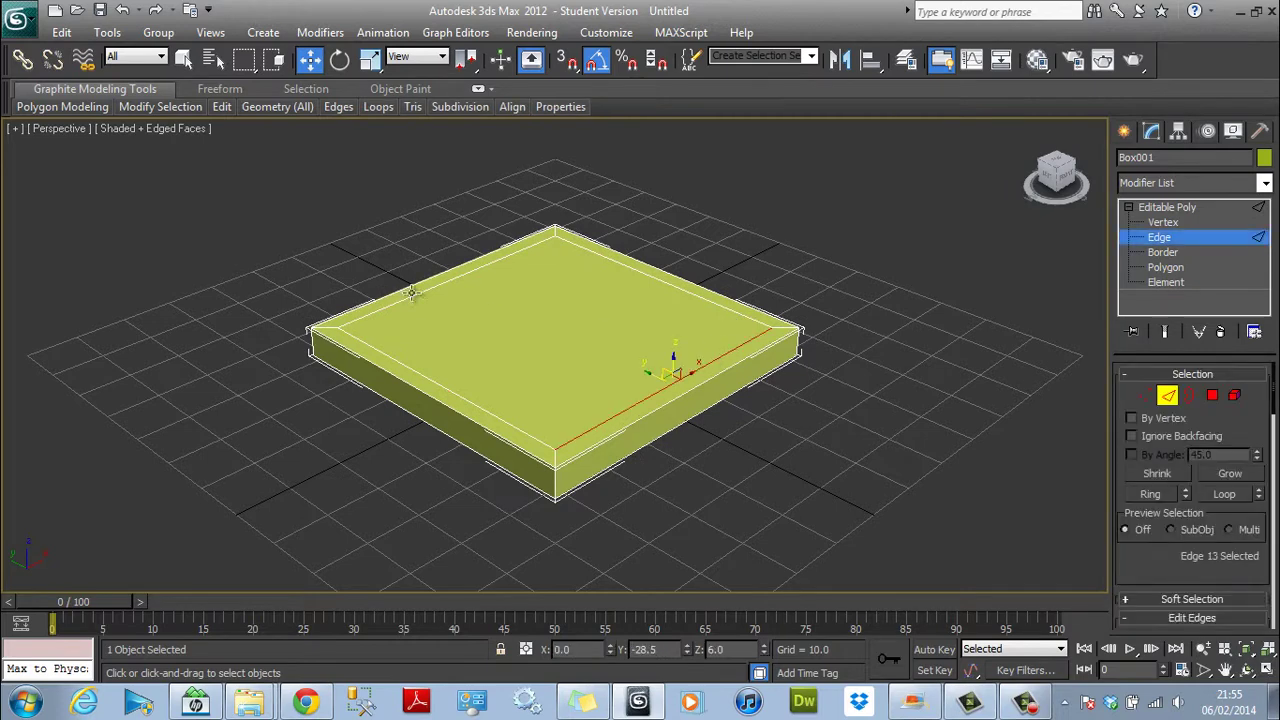
{"action": "left_click", "coordinate": [420, 293], "text": "ctrl"}
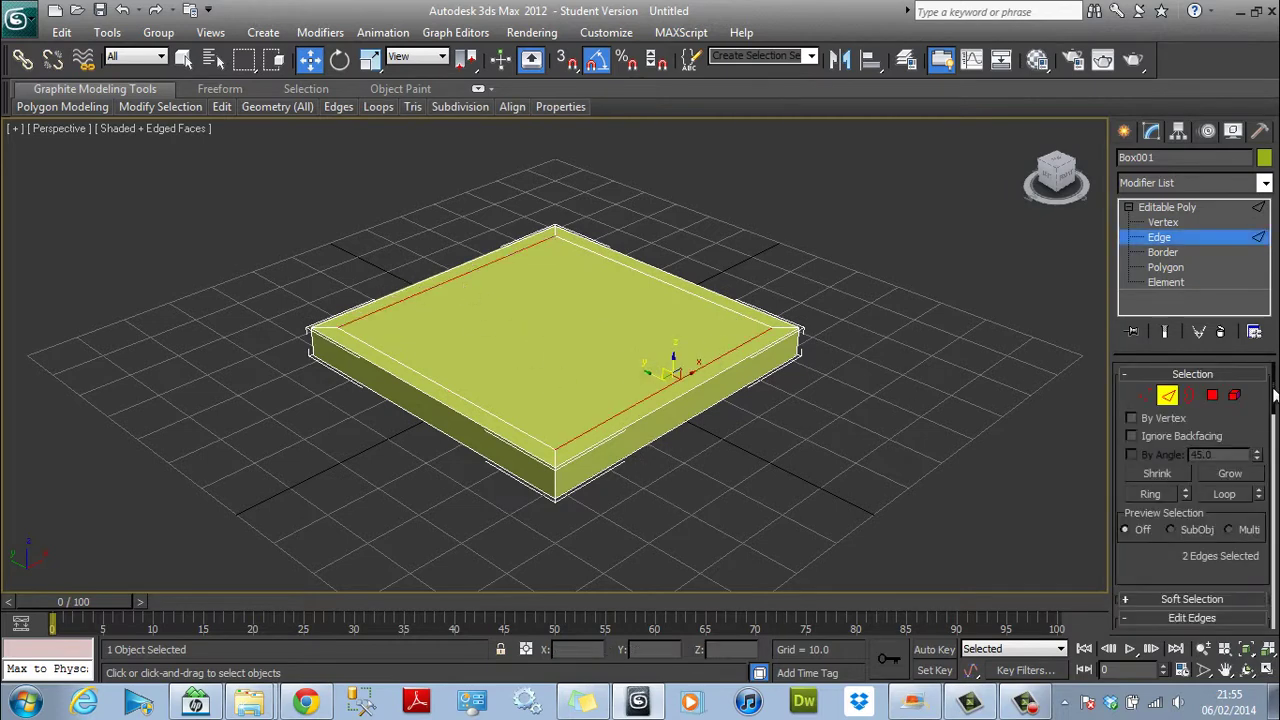
{"action": "left_click_drag", "start_coordinate": [1275, 400], "coordinate": [1265, 482]}
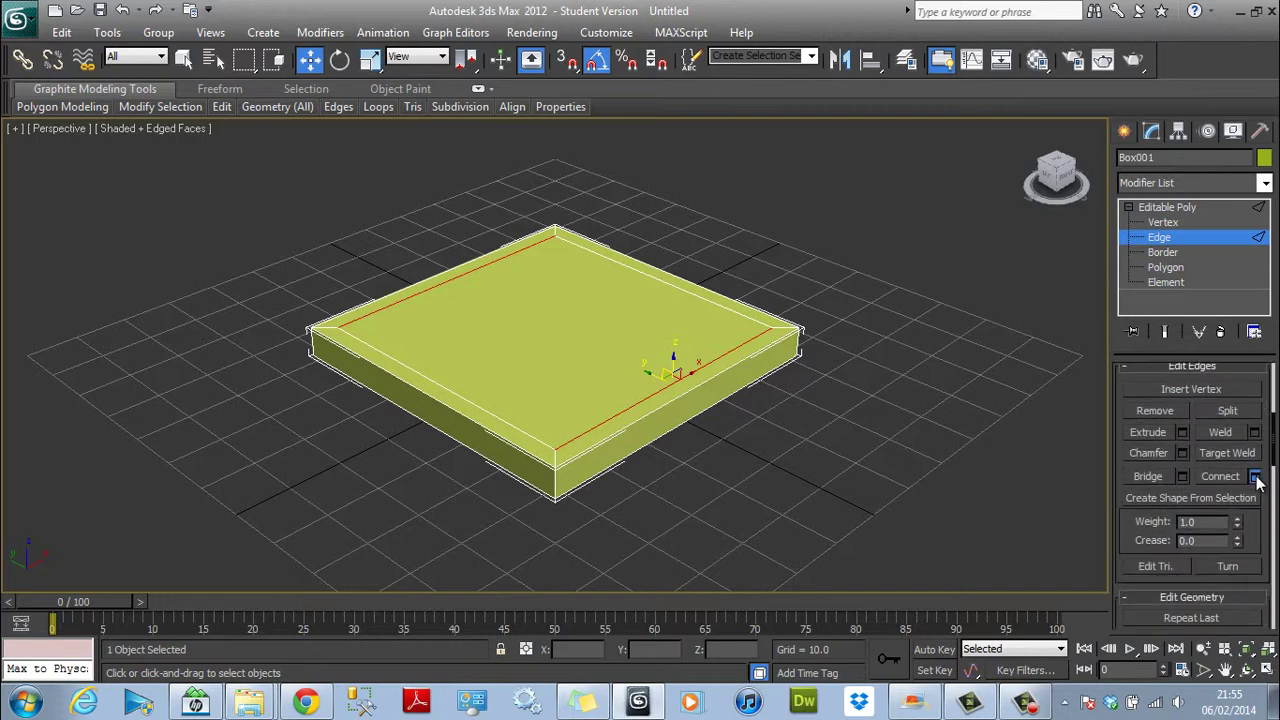
{"action": "left_click", "coordinate": [1255, 477]}
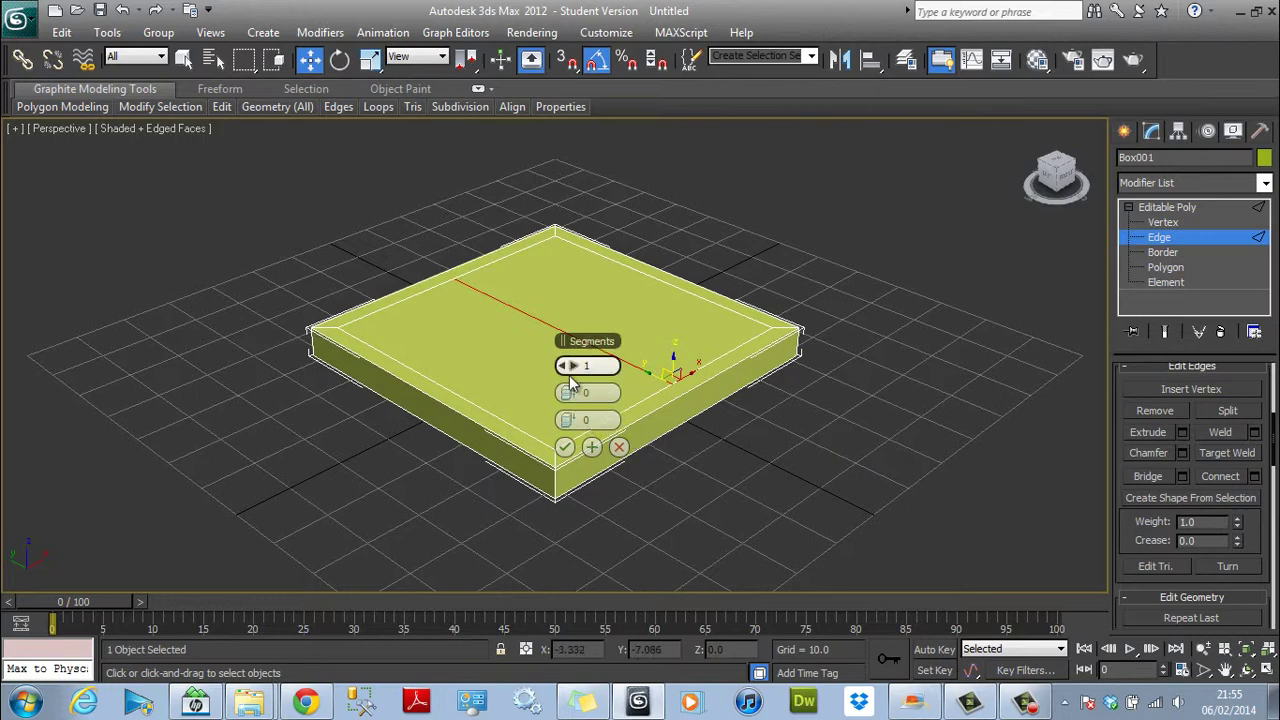
{"action": "left_click_drag", "start_coordinate": [573, 365], "coordinate": [580, 366]}
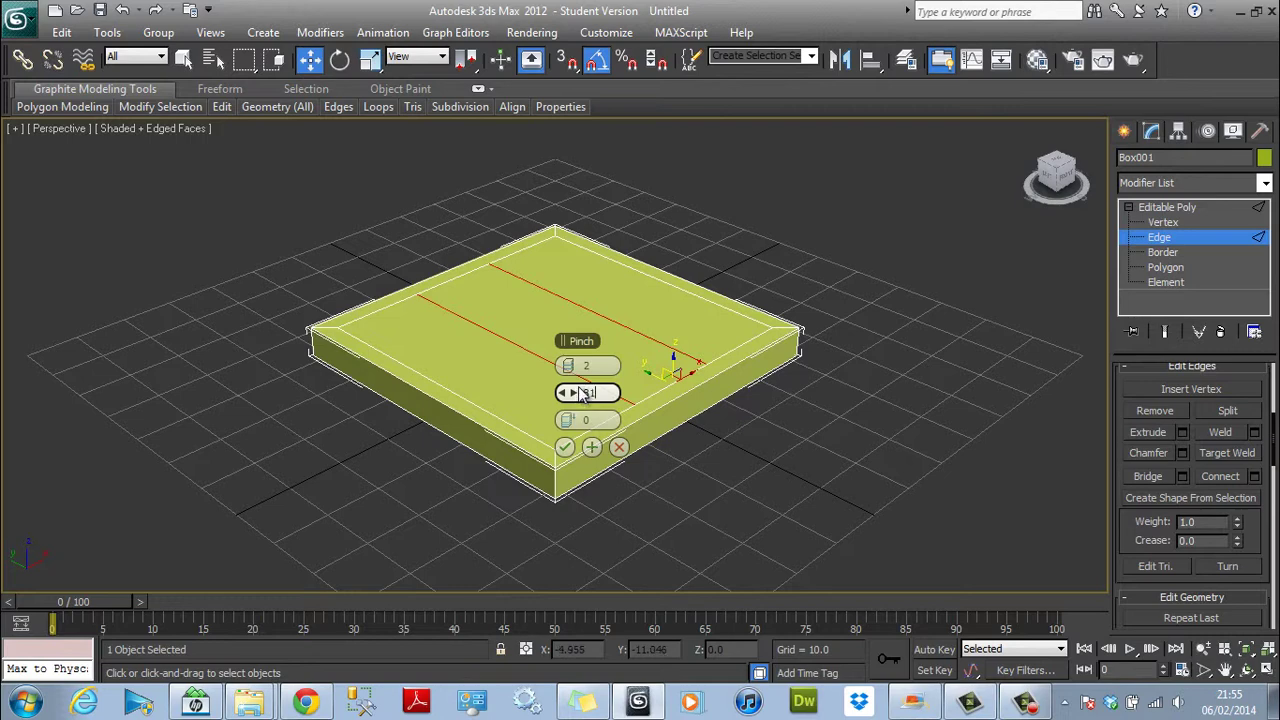
{"action": "left_click_drag", "start_coordinate": [585, 394], "coordinate": [590, 392]}
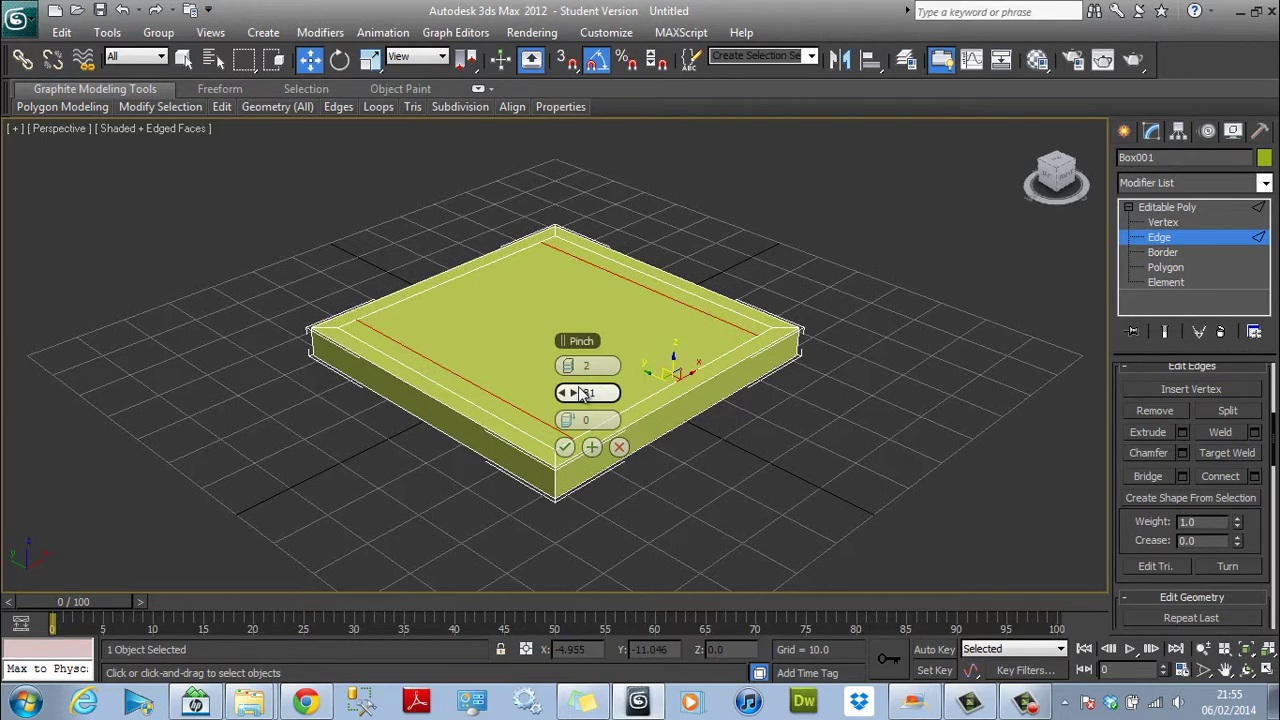
{"action": "left_click", "coordinate": [565, 447]}
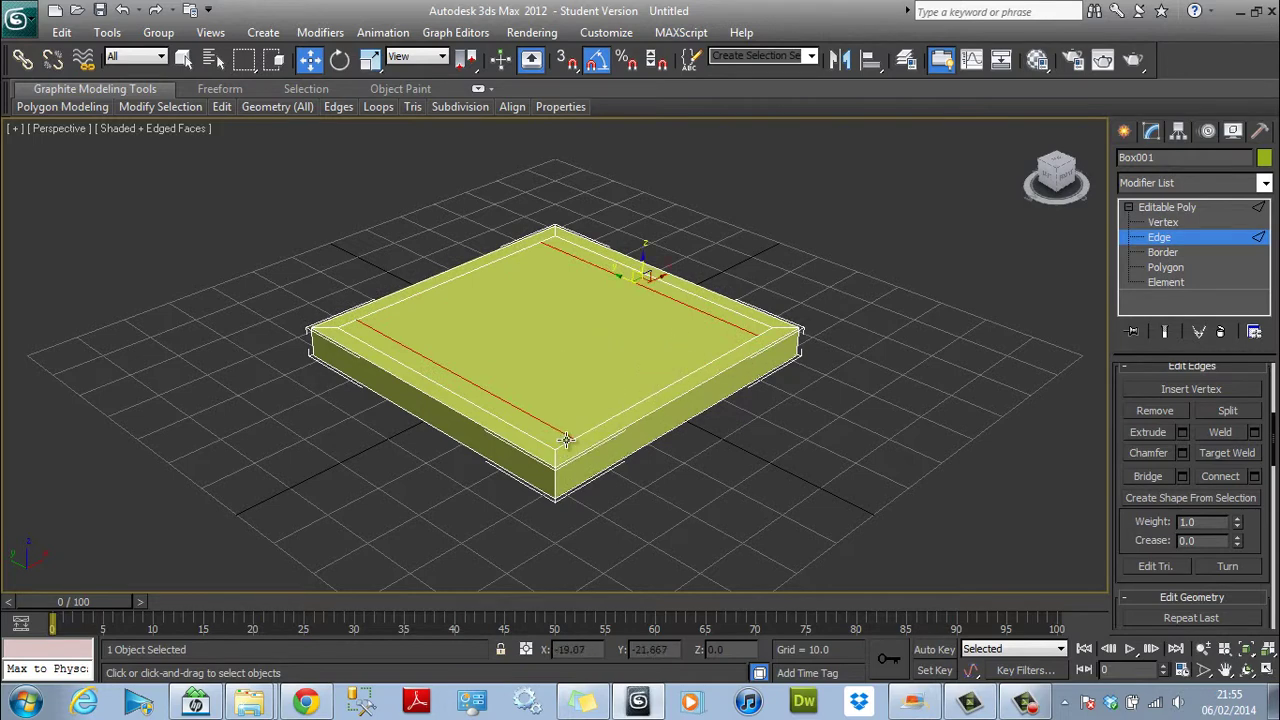
Connect the four parallel edges running along the Y axis inside the inset, using 2 segments and a pinch of 81.
{"action": "left_click", "coordinate": [685, 308]}
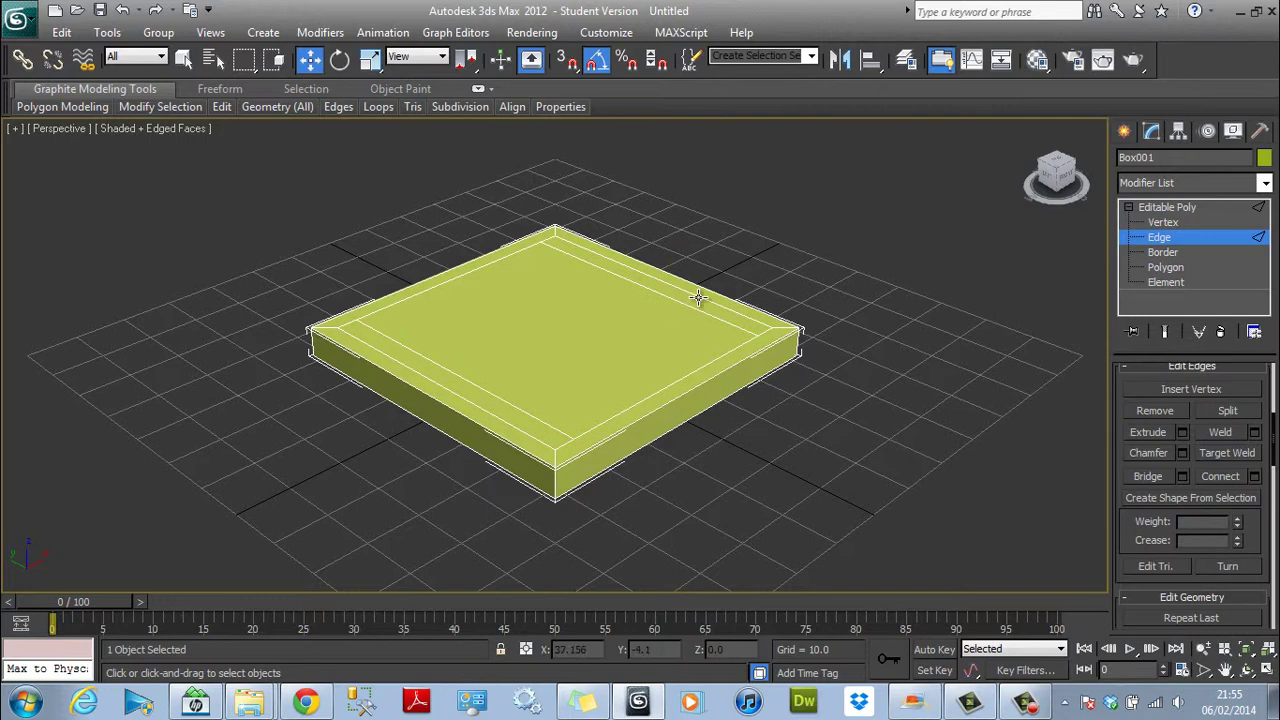
{"action": "left_click", "coordinate": [699, 297]}
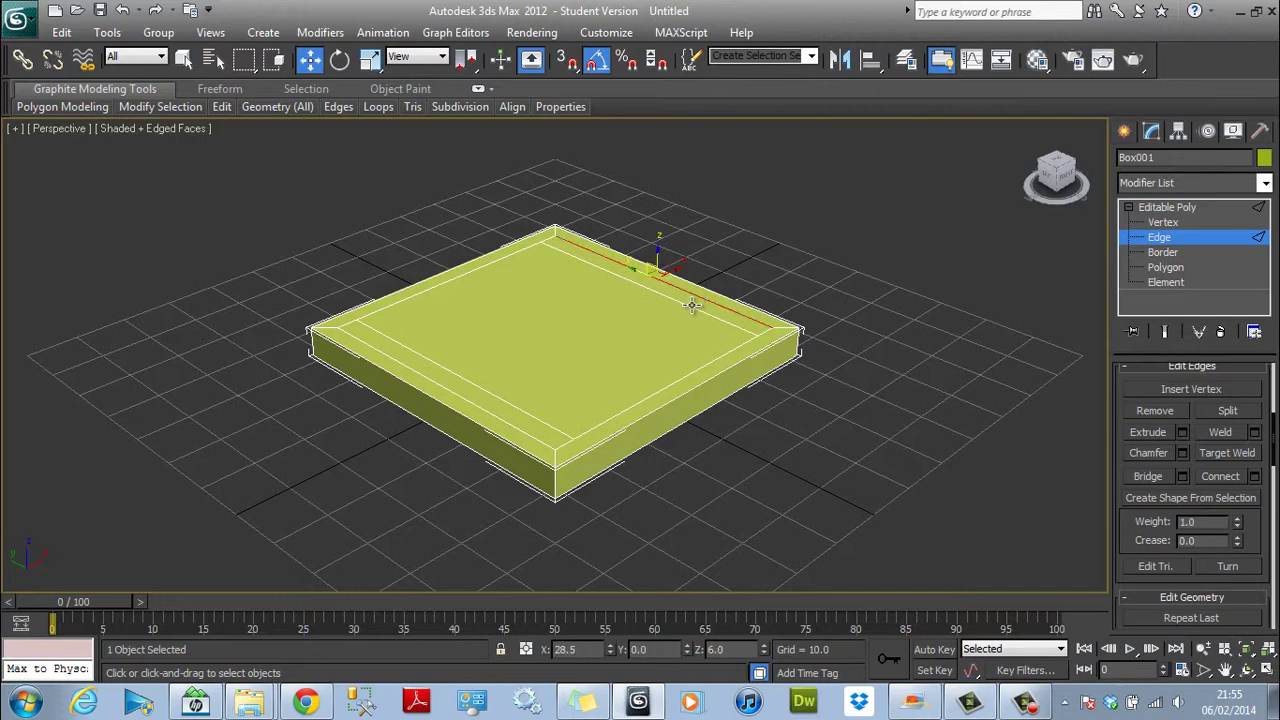
{"action": "left_click", "coordinate": [692, 305], "text": "ctrl"}
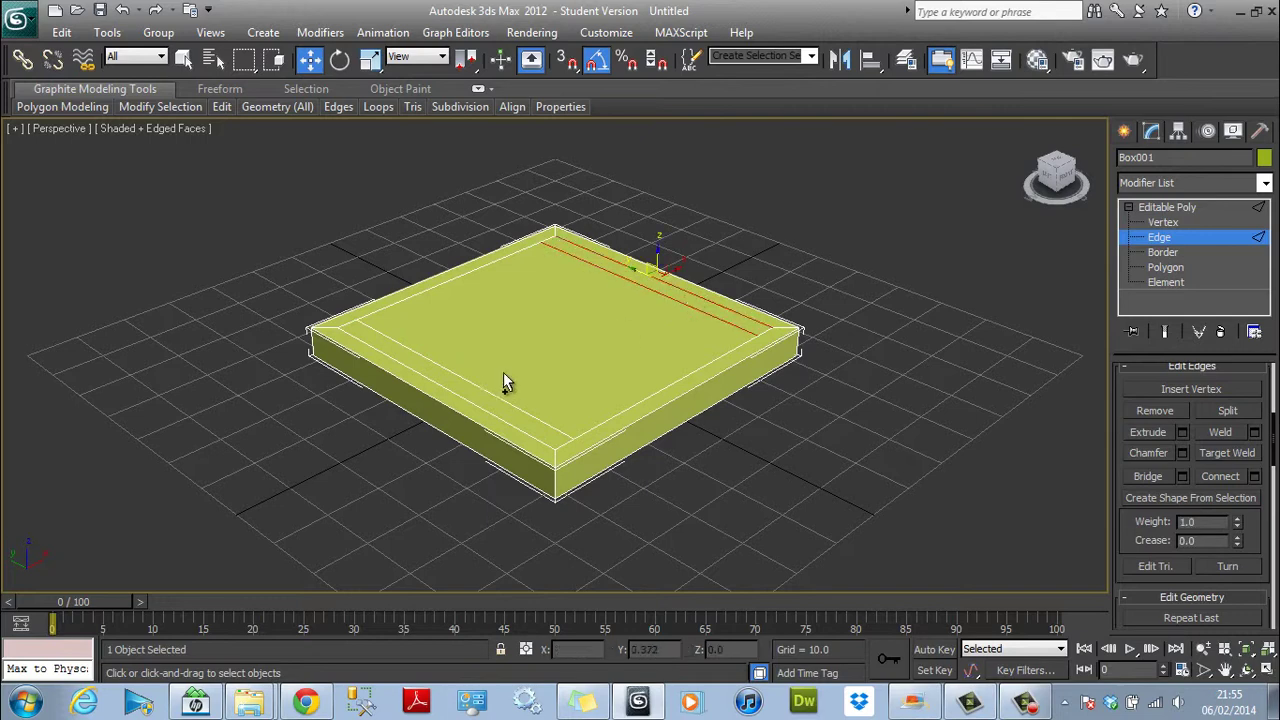
{"action": "left_click", "coordinate": [501, 400], "text": "ctrl"}
{"action": "left_click", "coordinate": [494, 407], "text": "ctrl"}
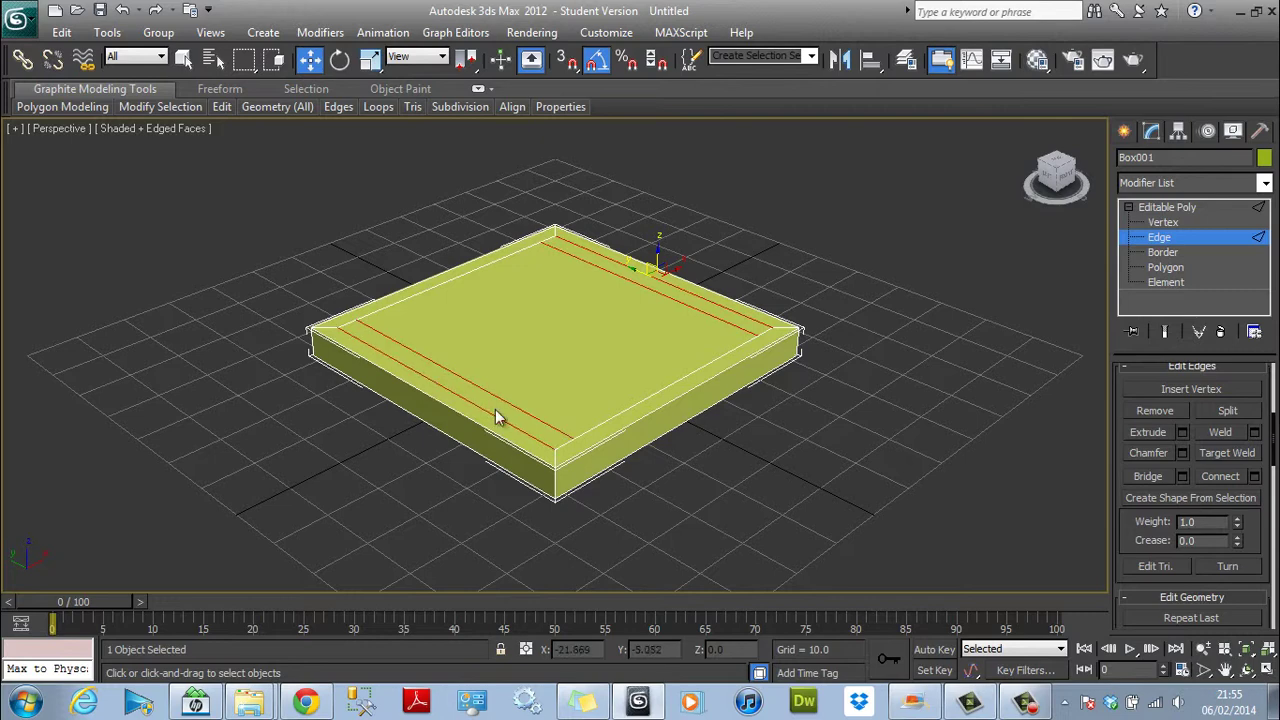
{"action": "left_click", "coordinate": [1256, 478]}
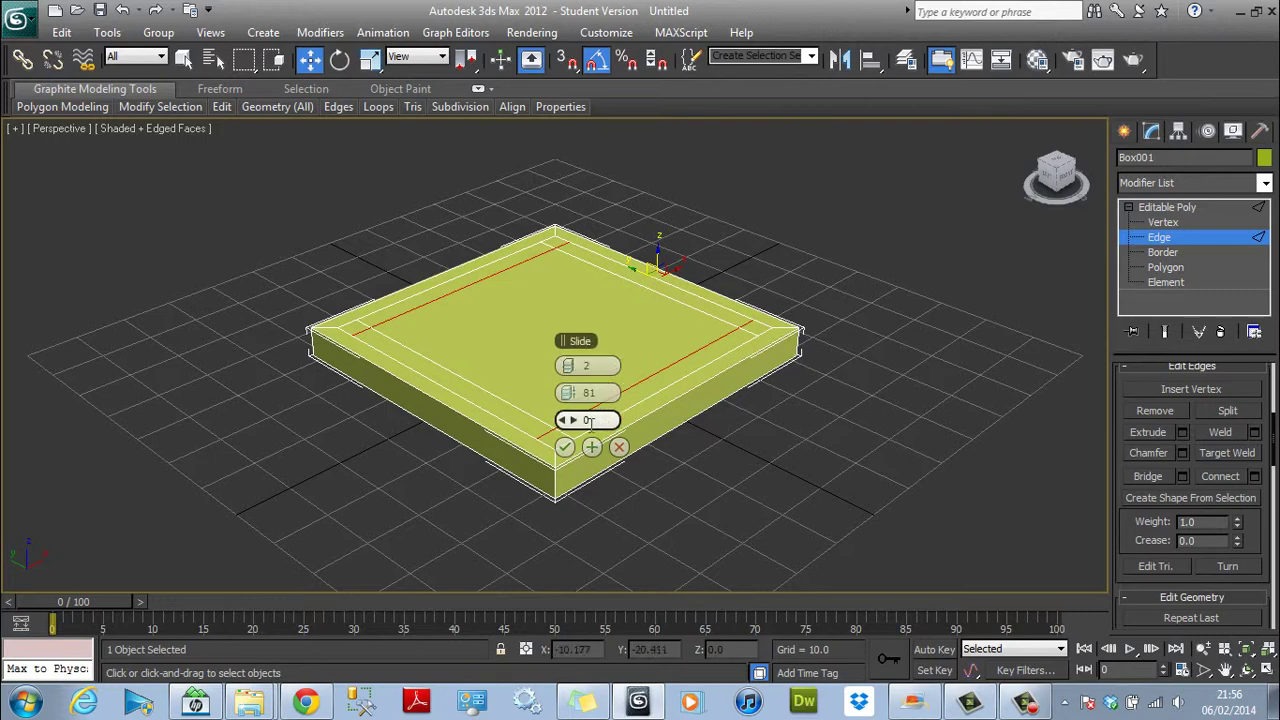
{"action": "left_click", "coordinate": [566, 450]}
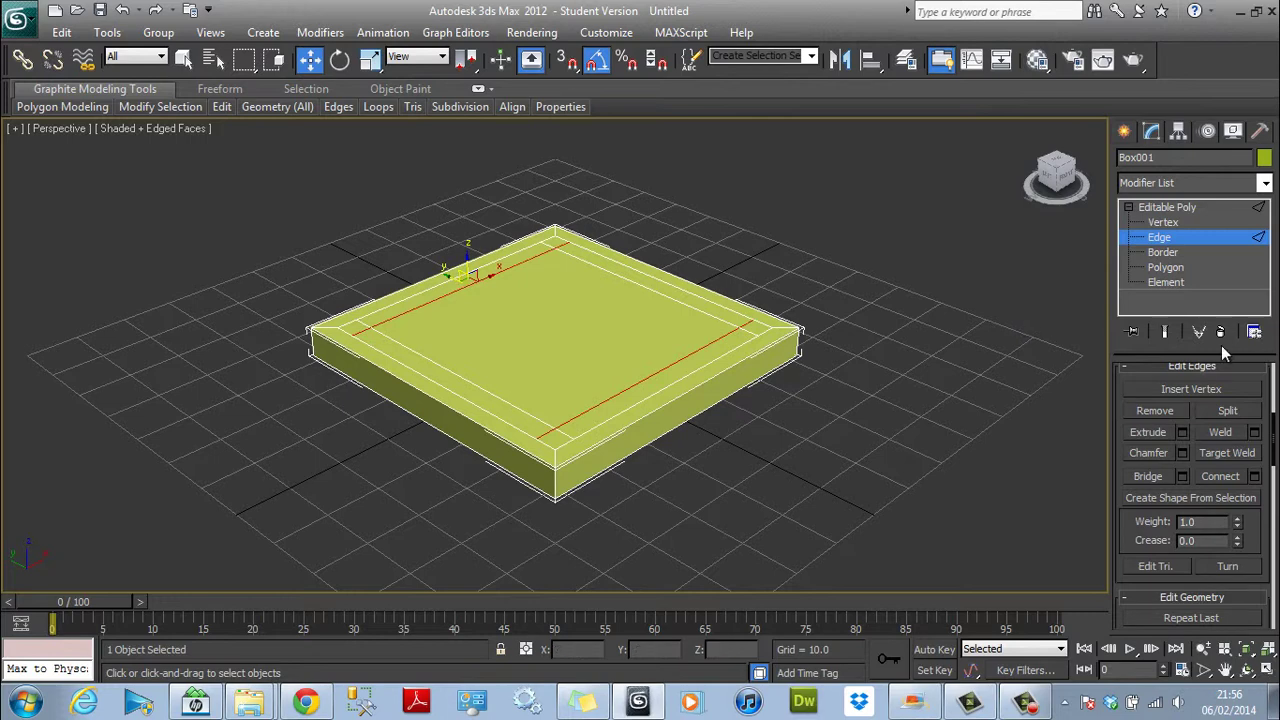
Extrude the four small corner squares of the top face together by a height of 60.
{"action": "left_click", "coordinate": [1164, 268]}
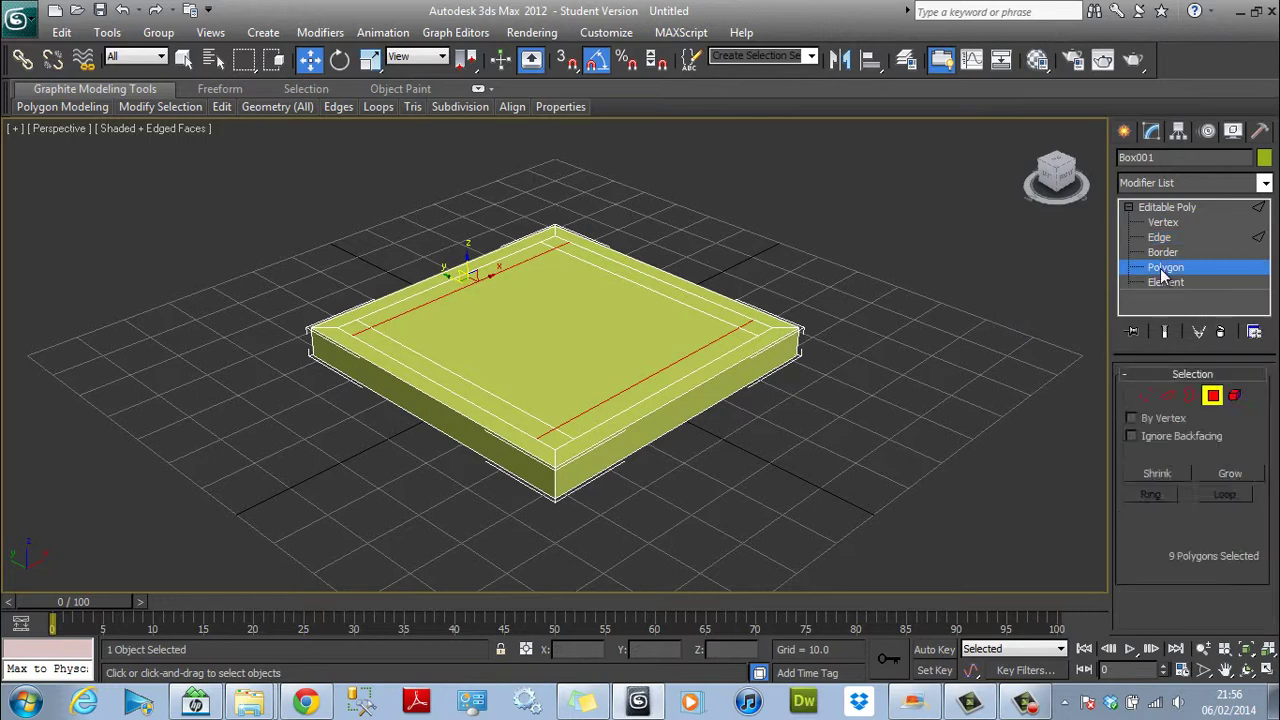
{"action": "left_click", "coordinate": [660, 294]}
{"action": "left_click", "coordinate": [752, 327]}
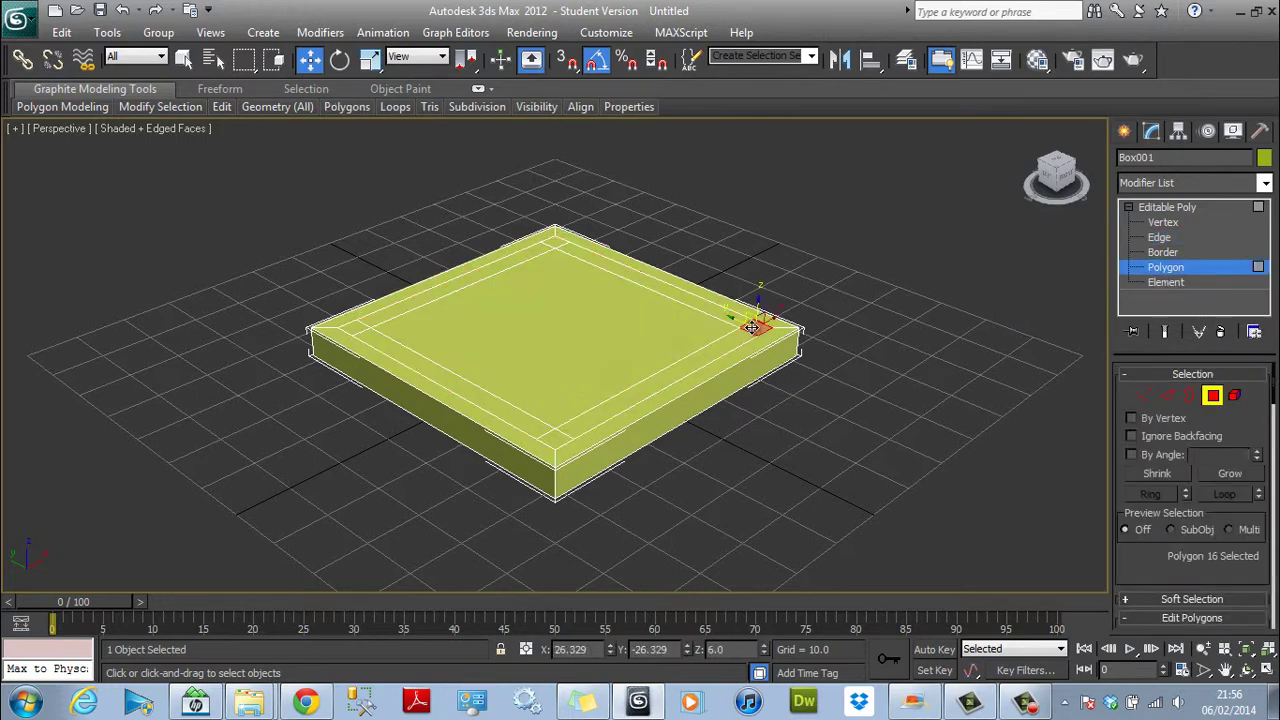
{"action": "left_click", "coordinate": [555, 238], "text": "ctrl"}
{"action": "left_click", "coordinate": [352, 326], "text": "ctrl"}
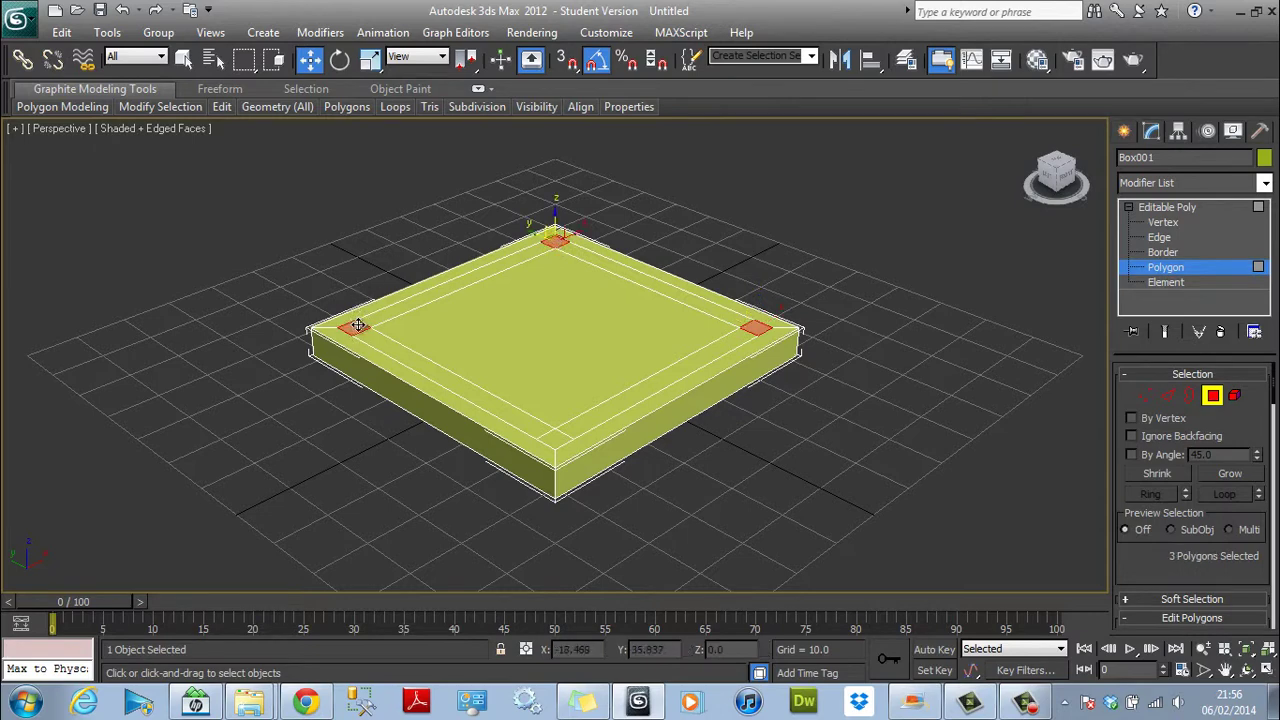
{"action": "left_click", "coordinate": [555, 439], "text": "ctrl"}
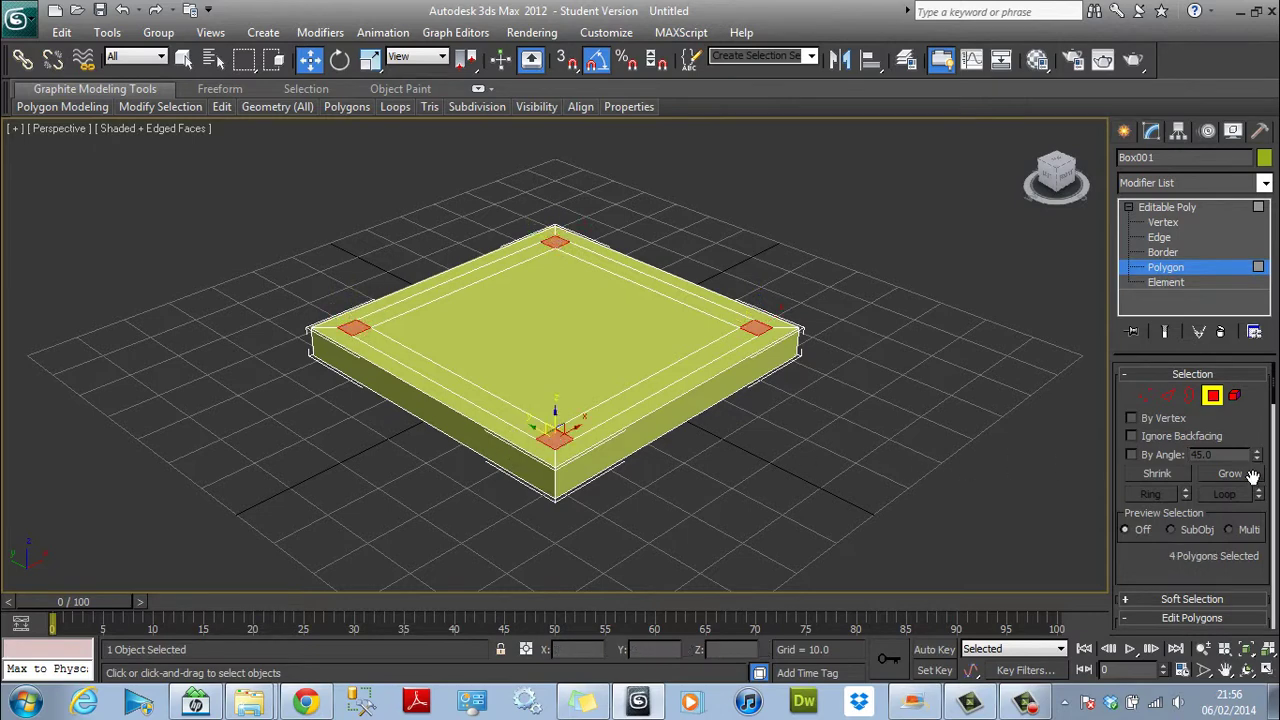
{"action": "left_click", "coordinate": [1224, 669]}
{"action": "left_click_drag", "start_coordinate": [998, 500], "coordinate": [986, 523]}
{"action": "key", "text": "w"}
{"action": "scroll", "coordinate": [1275, 405], "scroll_direction": "down", "scroll_amount": 5}
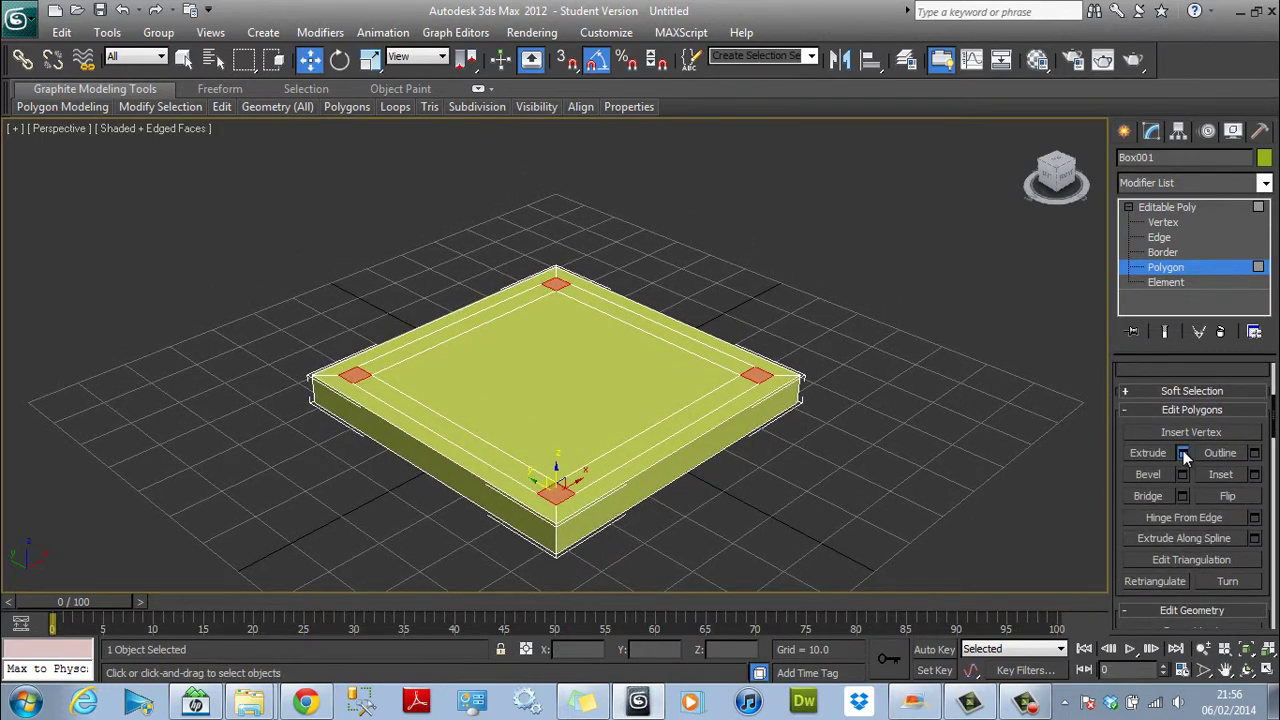
{"action": "left_click", "coordinate": [1181, 453]}
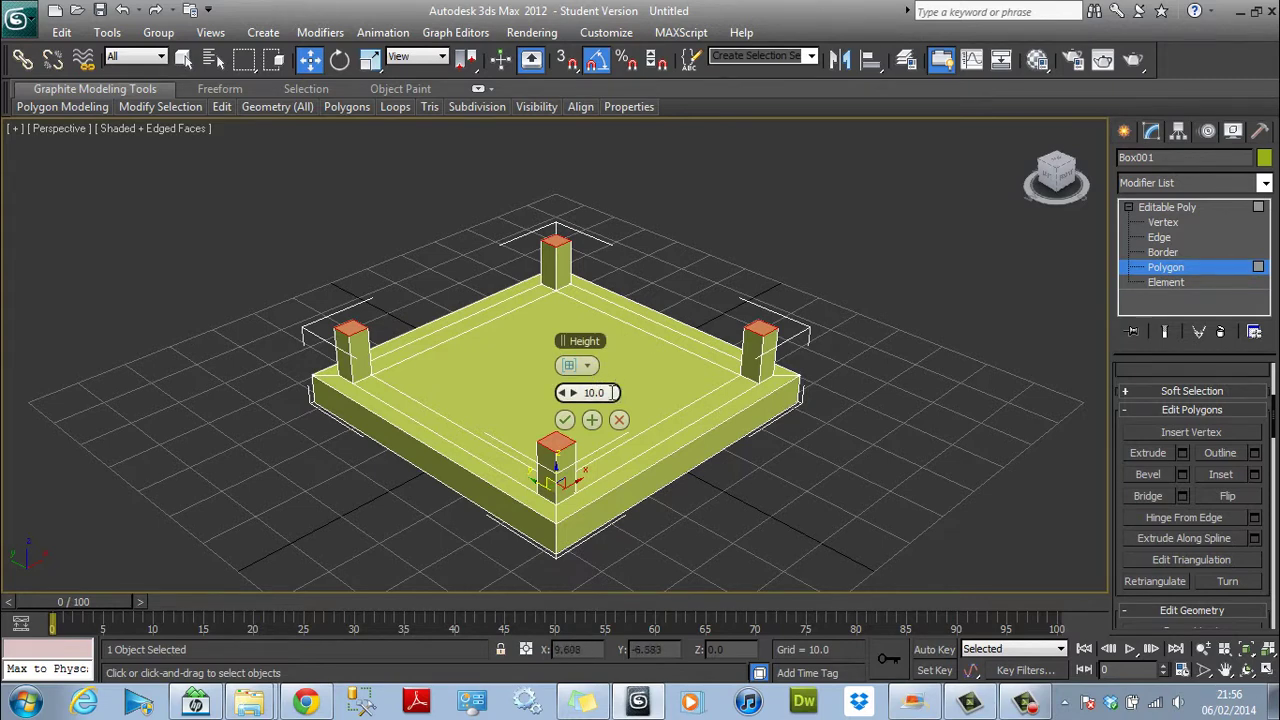
{"action": "double_click", "coordinate": [600, 392]}
{"action": "type", "text": "60"}
{"action": "key", "text": "Return"}
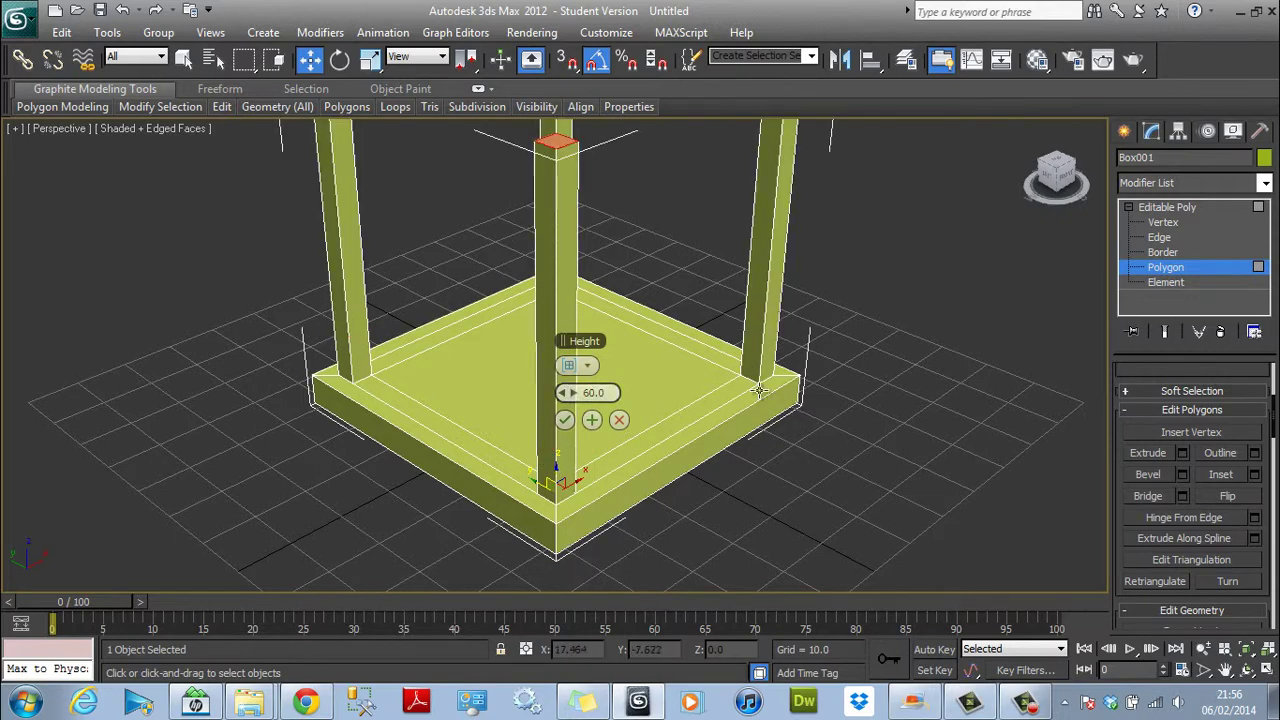
{"action": "left_click", "coordinate": [1225, 677]}
{"action": "left_click_drag", "start_coordinate": [962, 432], "coordinate": [956, 542]}
{"action": "right_click", "coordinate": [895, 482]}
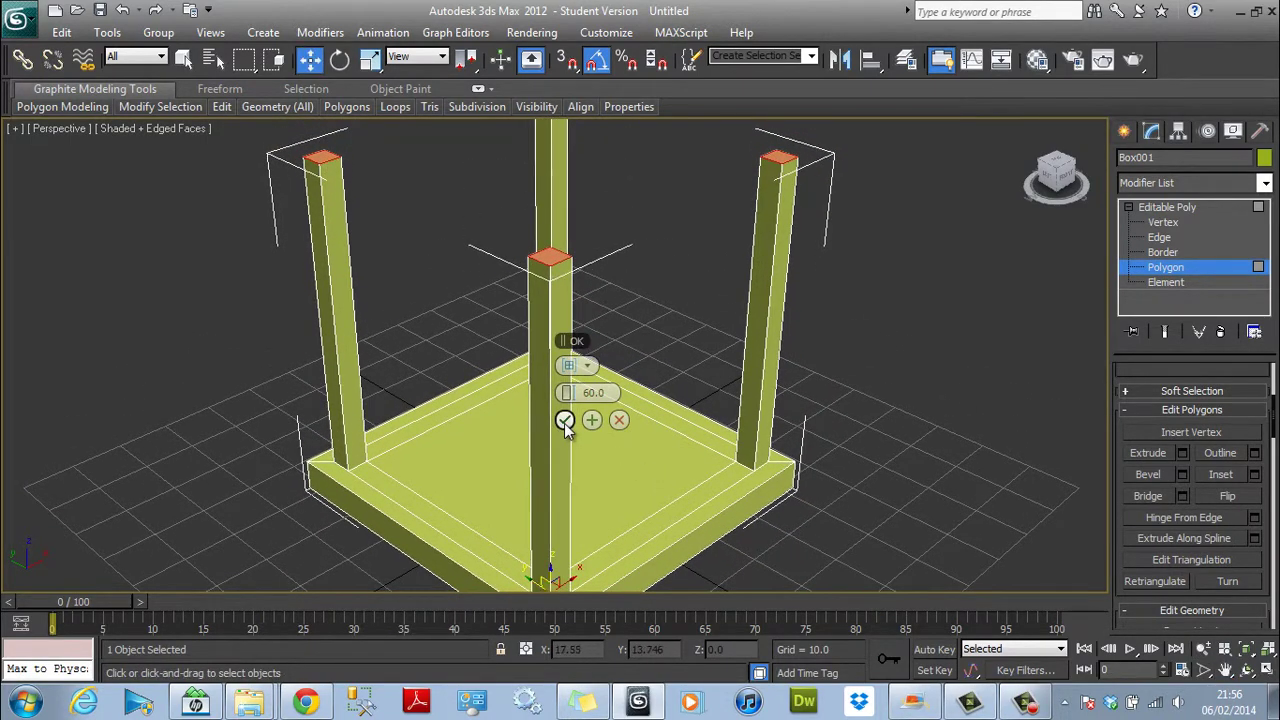
{"action": "left_click_drag", "start_coordinate": [1058, 172], "coordinate": [1020, 178]}
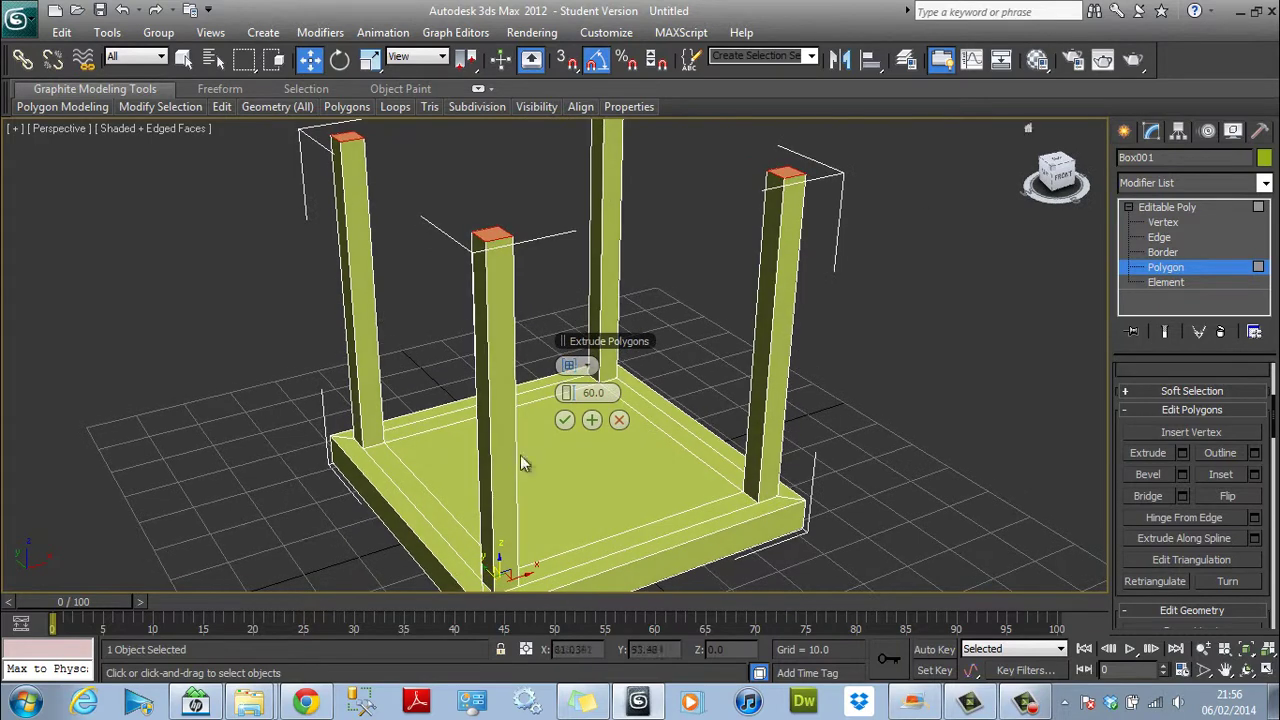
{"action": "left_click", "coordinate": [564, 420]}
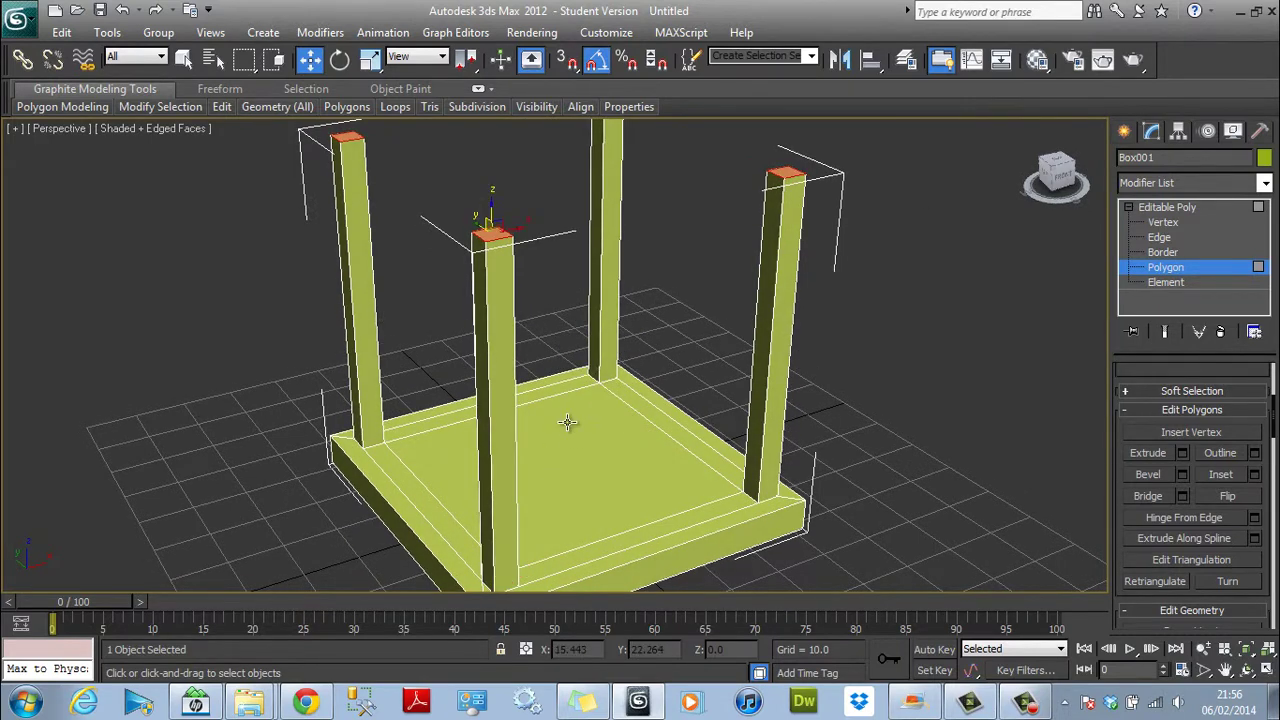
{"action": "scroll", "coordinate": [881, 445], "scroll_direction": "down", "scroll_amount": 4}
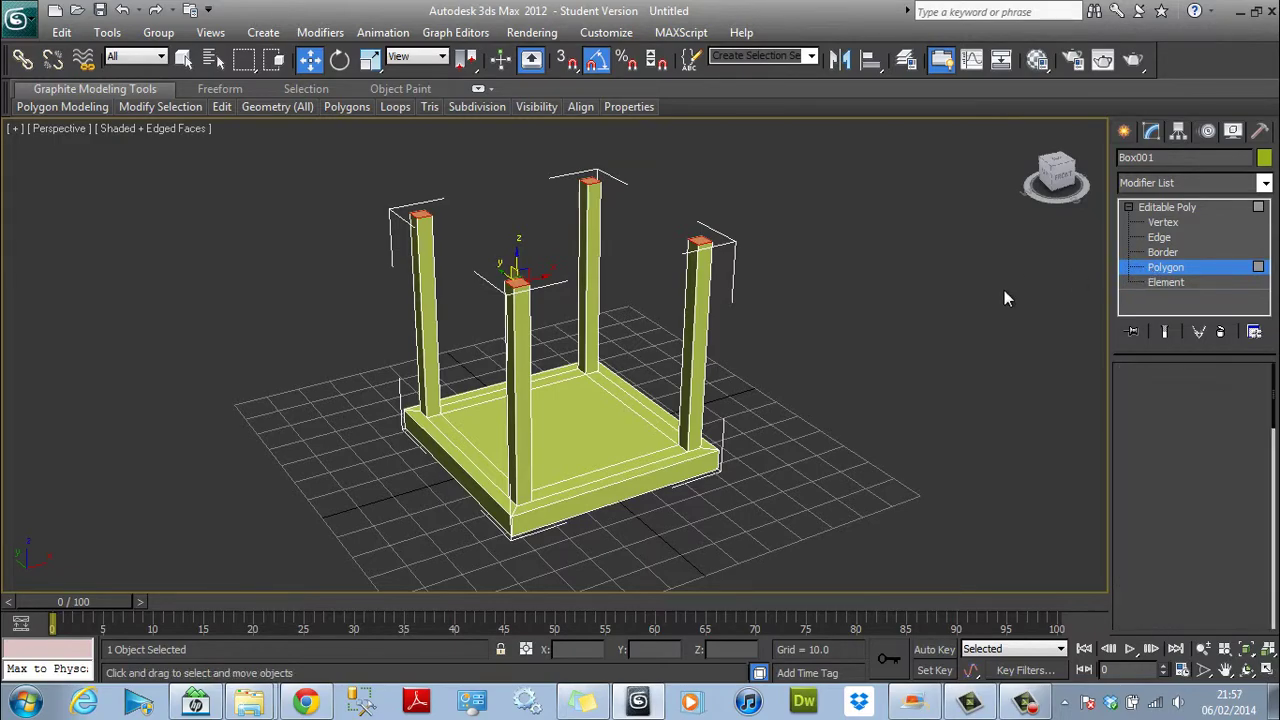
{"action": "key", "text": "4"}
Connect the facing base edges of the two back legs using 2 segments, a pinch of 58 and a slide of 0.
{"action": "scroll", "coordinate": [976, 310], "scroll_direction": "up", "scroll_amount": 3}
{"action": "left_click_drag", "start_coordinate": [1062, 185], "coordinate": [1046, 190]}
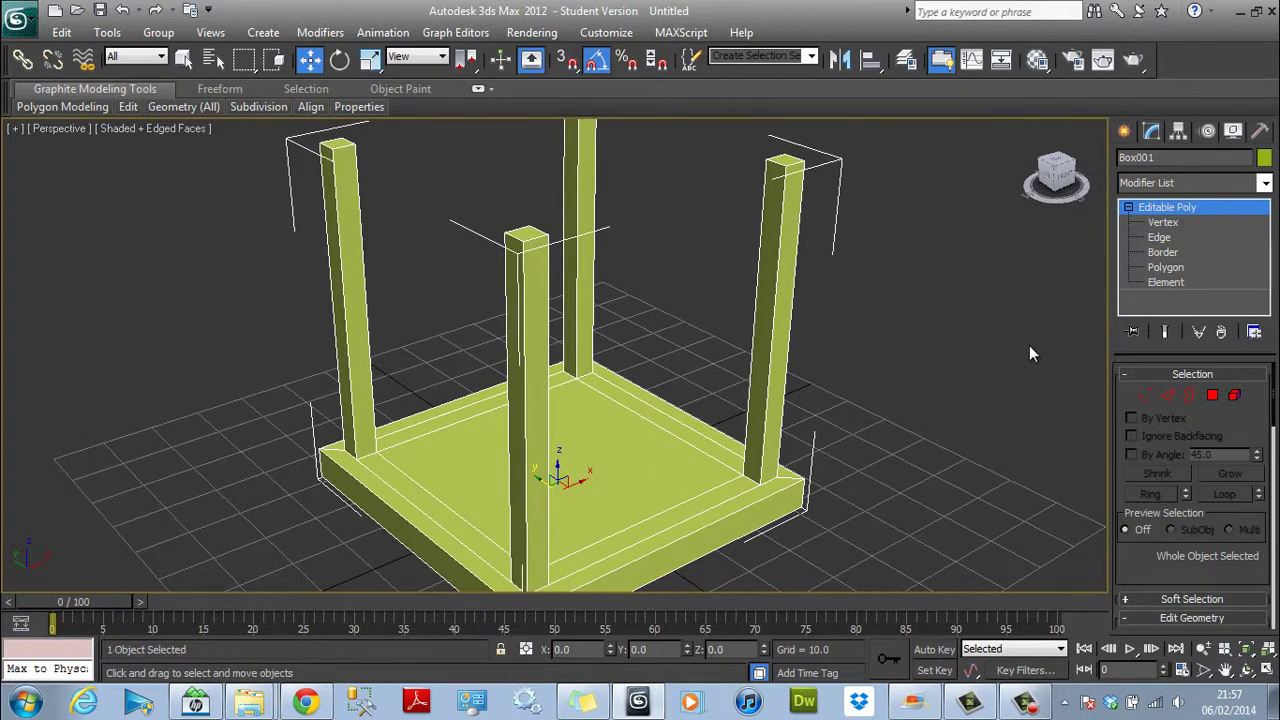
{"action": "left_click", "coordinate": [1162, 240]}
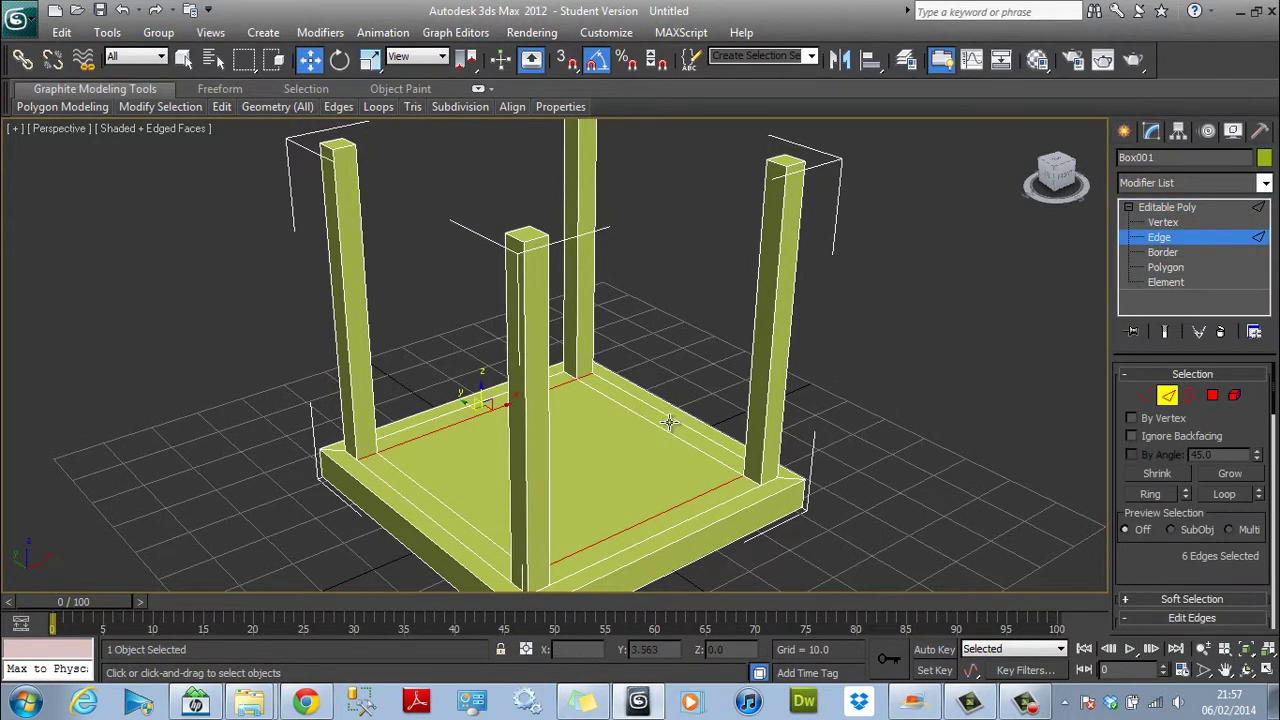
{"action": "left_click", "coordinate": [585, 375]}
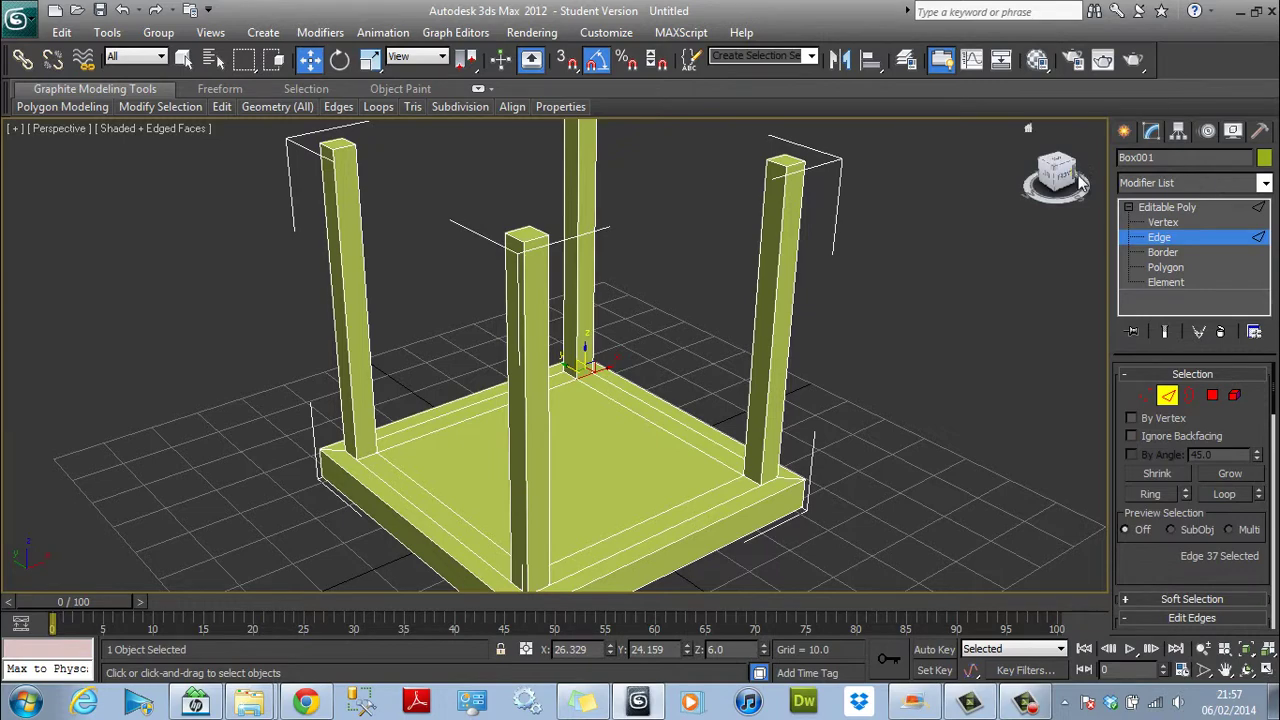
{"action": "left_click_drag", "start_coordinate": [1070, 180], "coordinate": [640, 195]}
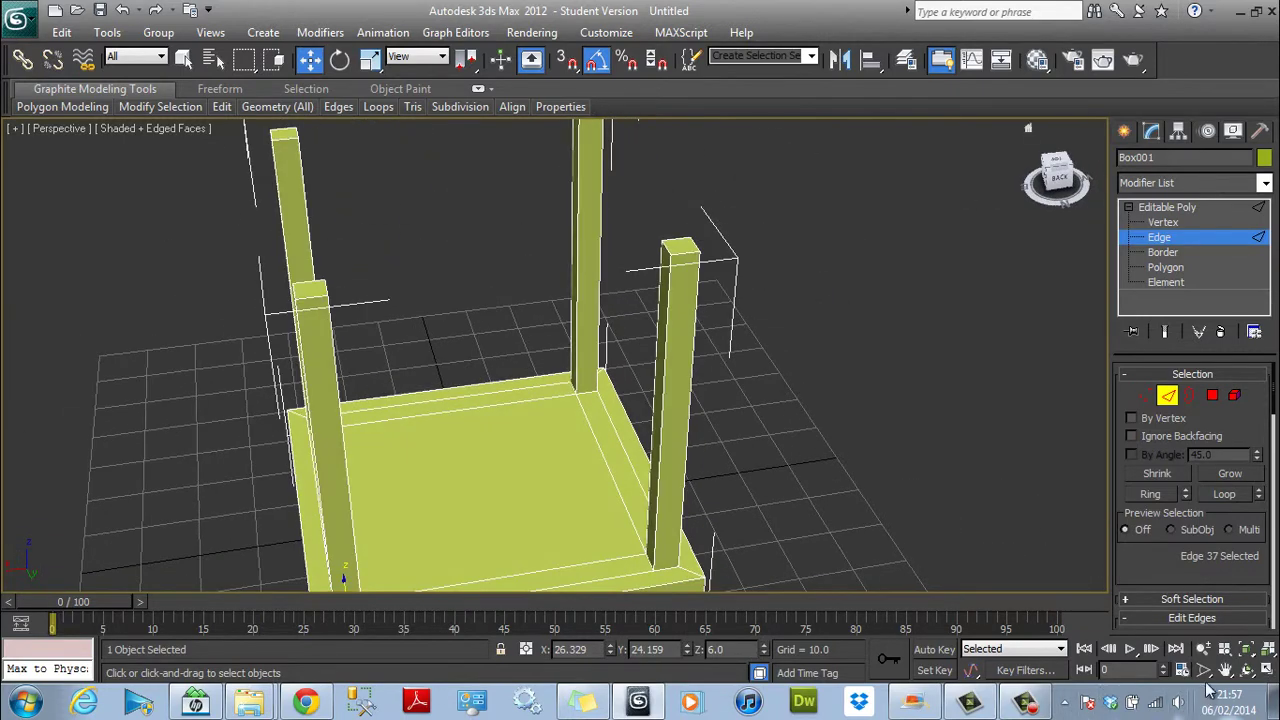
{"action": "left_click_drag", "start_coordinate": [909, 510], "coordinate": [929, 394]}
{"action": "right_click", "coordinate": [929, 394]}
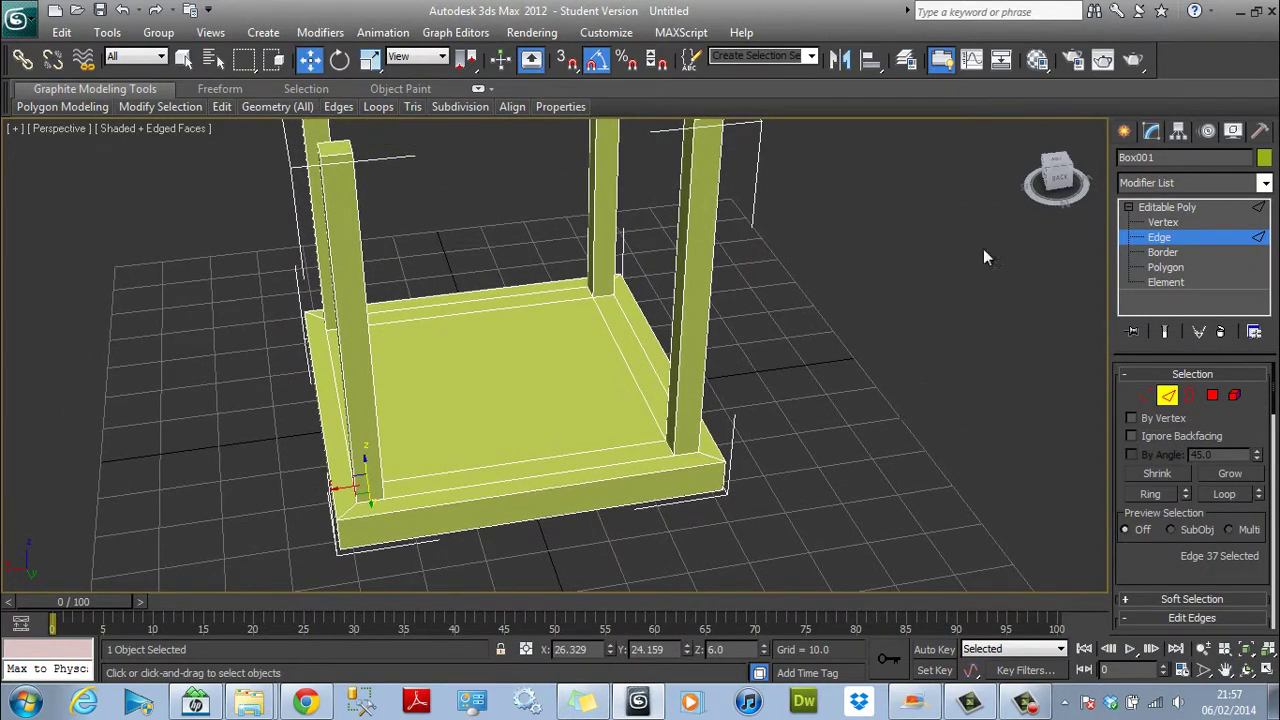
{"action": "left_click", "coordinate": [668, 452]}
{"action": "left_click_drag", "start_coordinate": [1060, 178], "coordinate": [790, 188]}
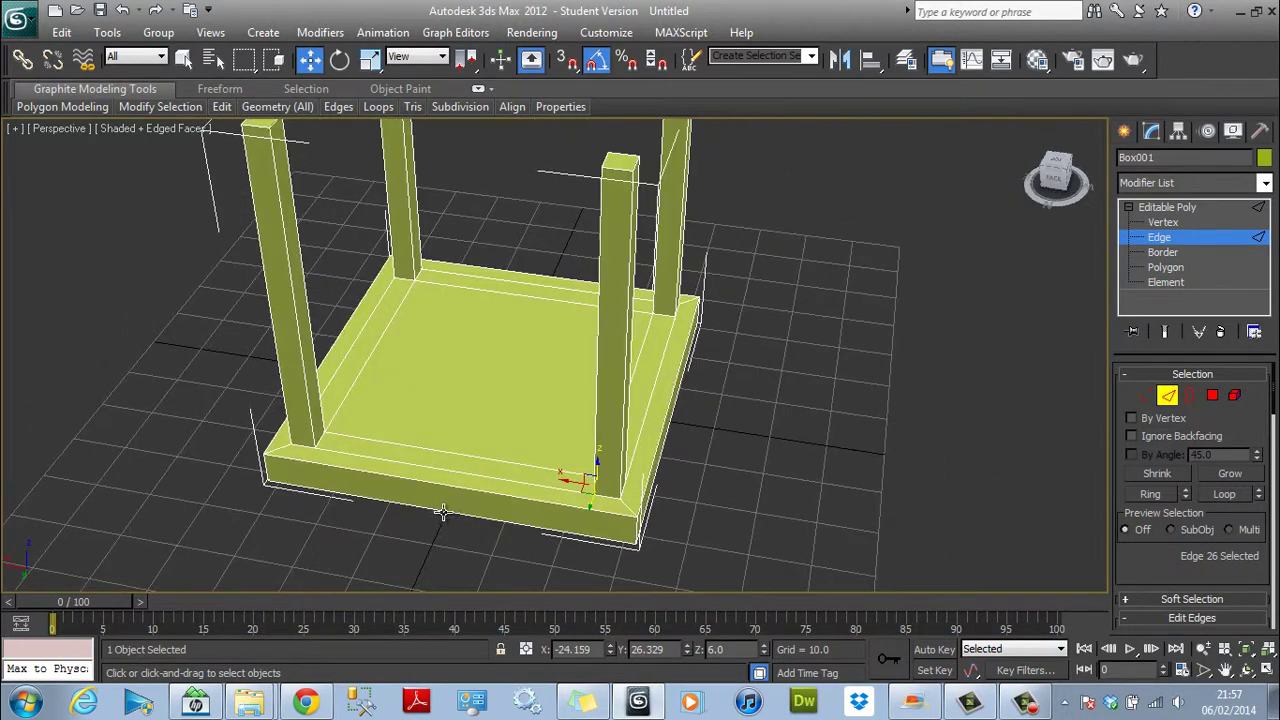
{"action": "left_click", "coordinate": [320, 440], "text": "ctrl"}
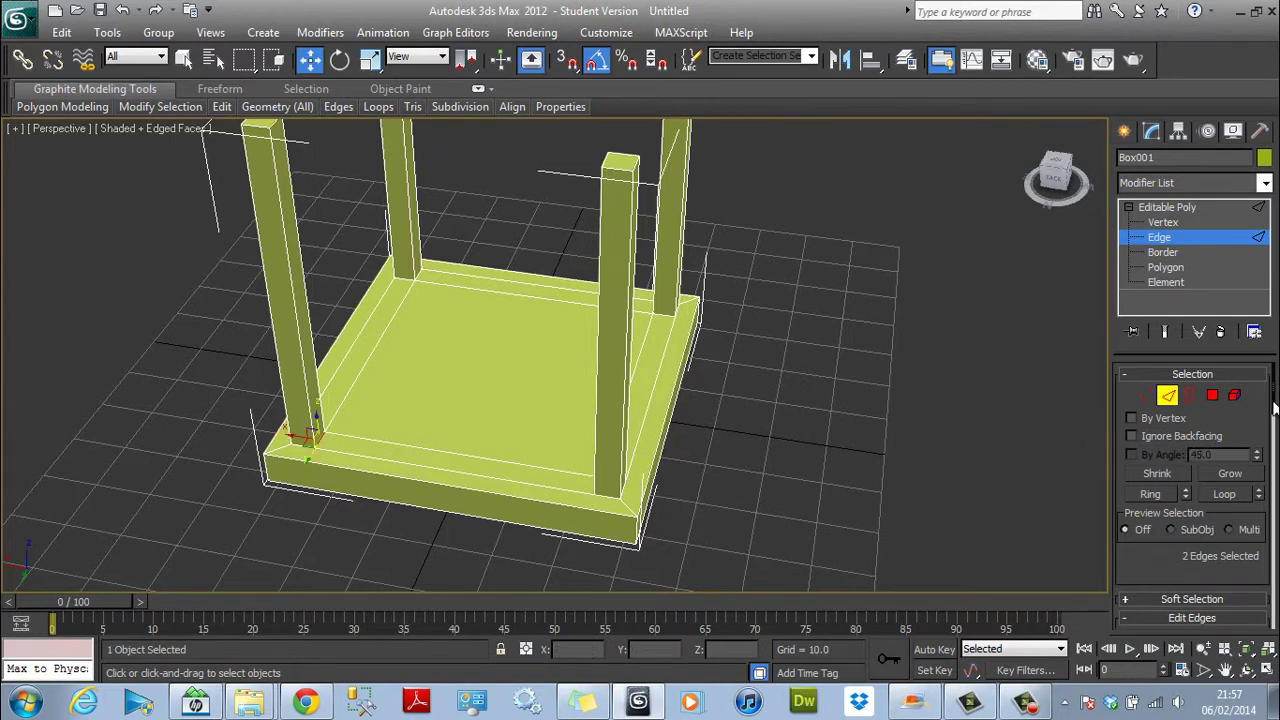
{"action": "left_click_drag", "start_coordinate": [1274, 403], "coordinate": [1275, 442]}
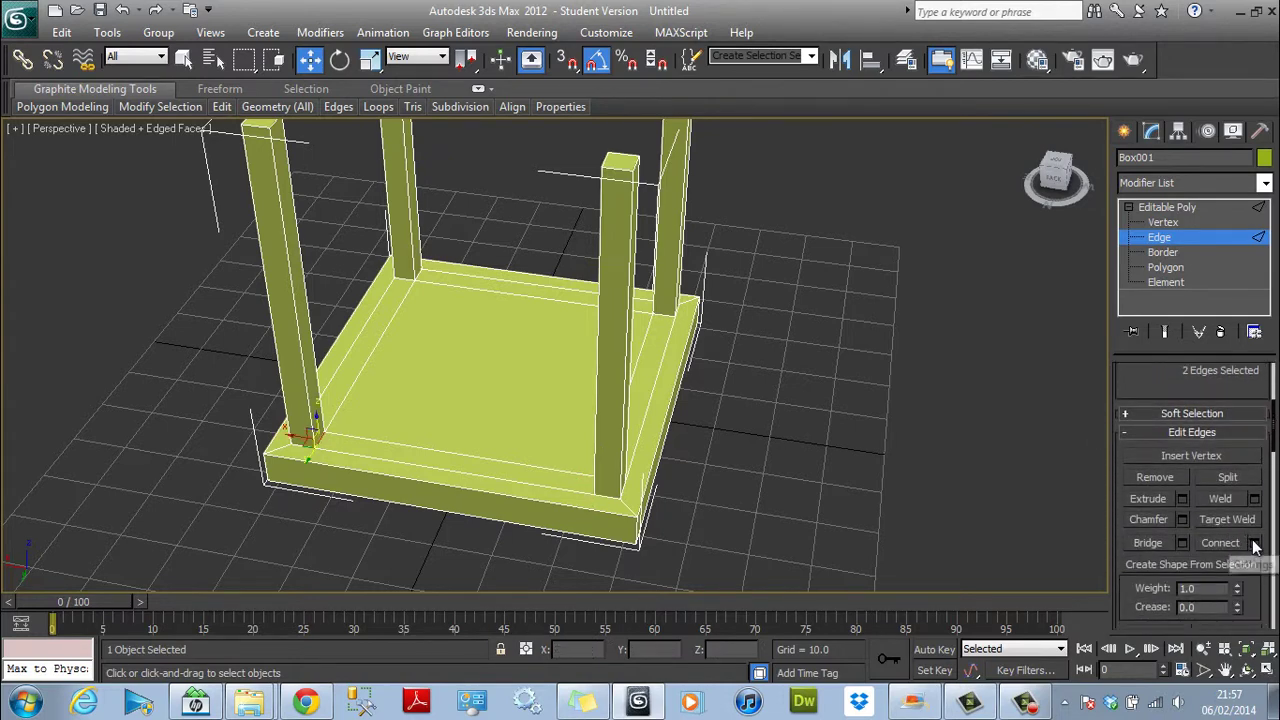
{"action": "left_click", "coordinate": [1256, 545]}
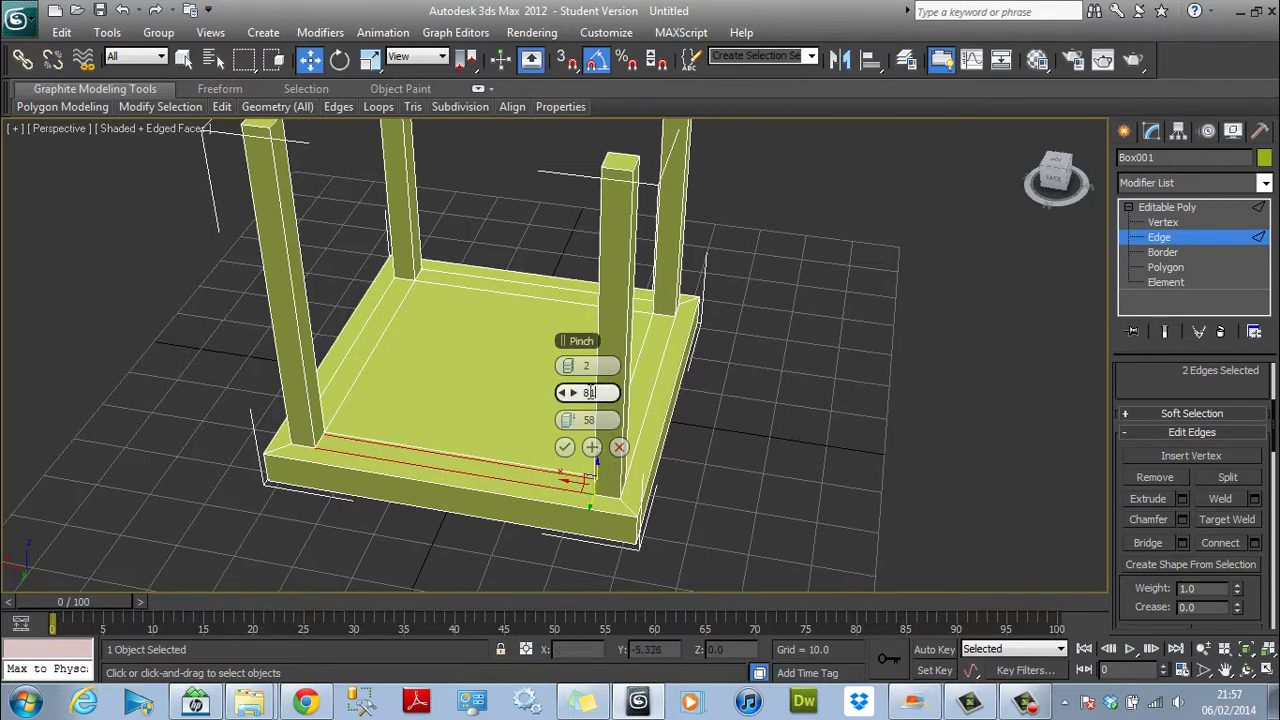
{"action": "right_click", "coordinate": [582, 396]}
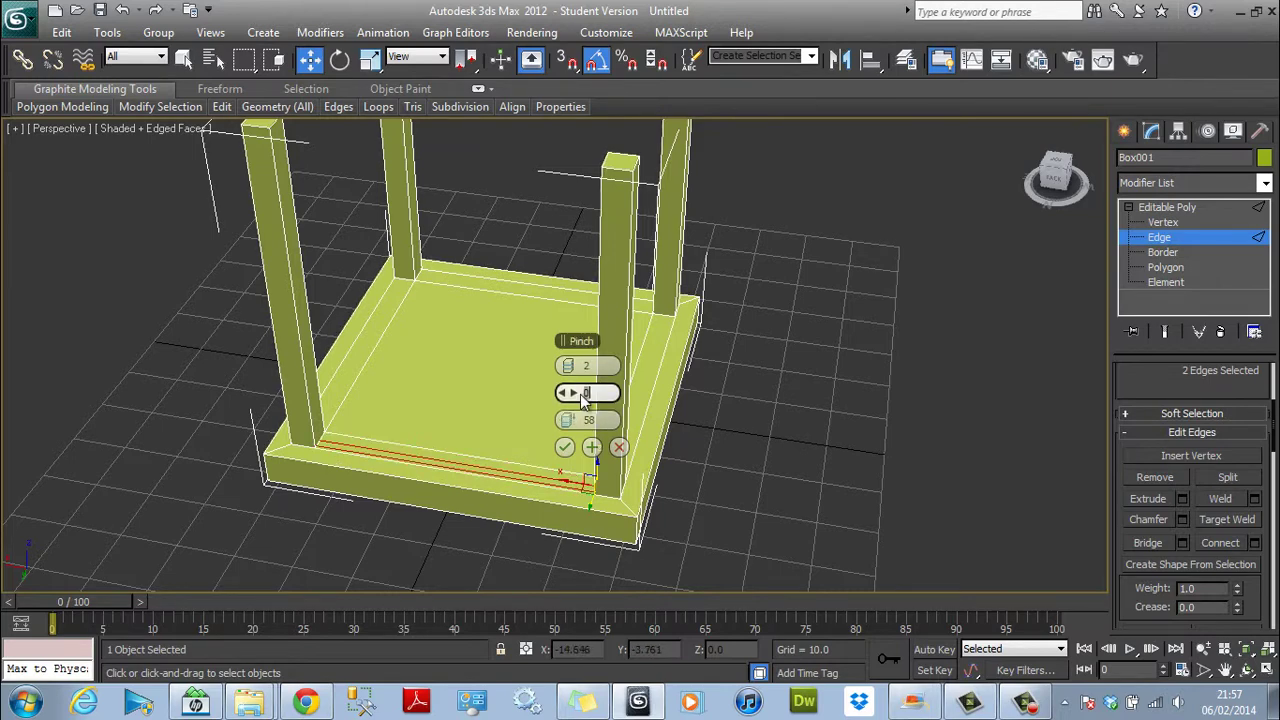
{"action": "left_click", "coordinate": [600, 392]}
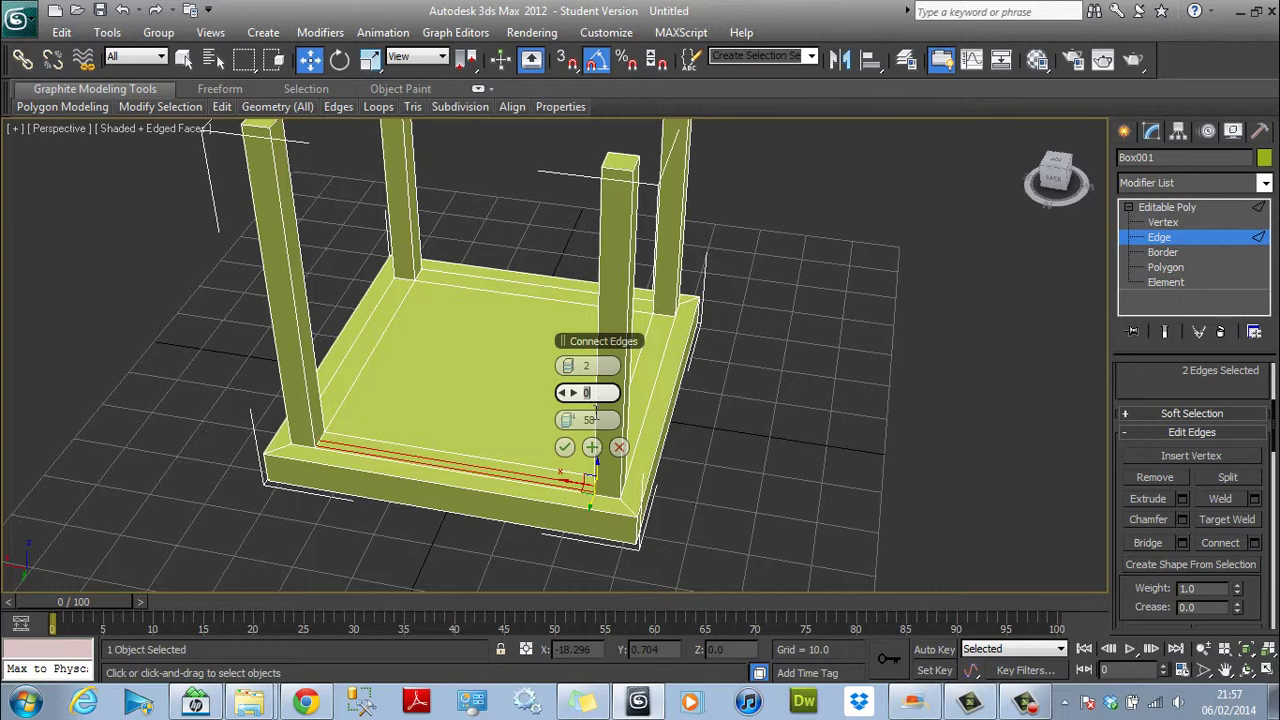
{"action": "left_click", "coordinate": [600, 420]}
{"action": "left_click_drag", "start_coordinate": [600, 420], "coordinate": [573, 393]}
{"action": "type", "text": "0"}
{"action": "key", "text": "Return"}
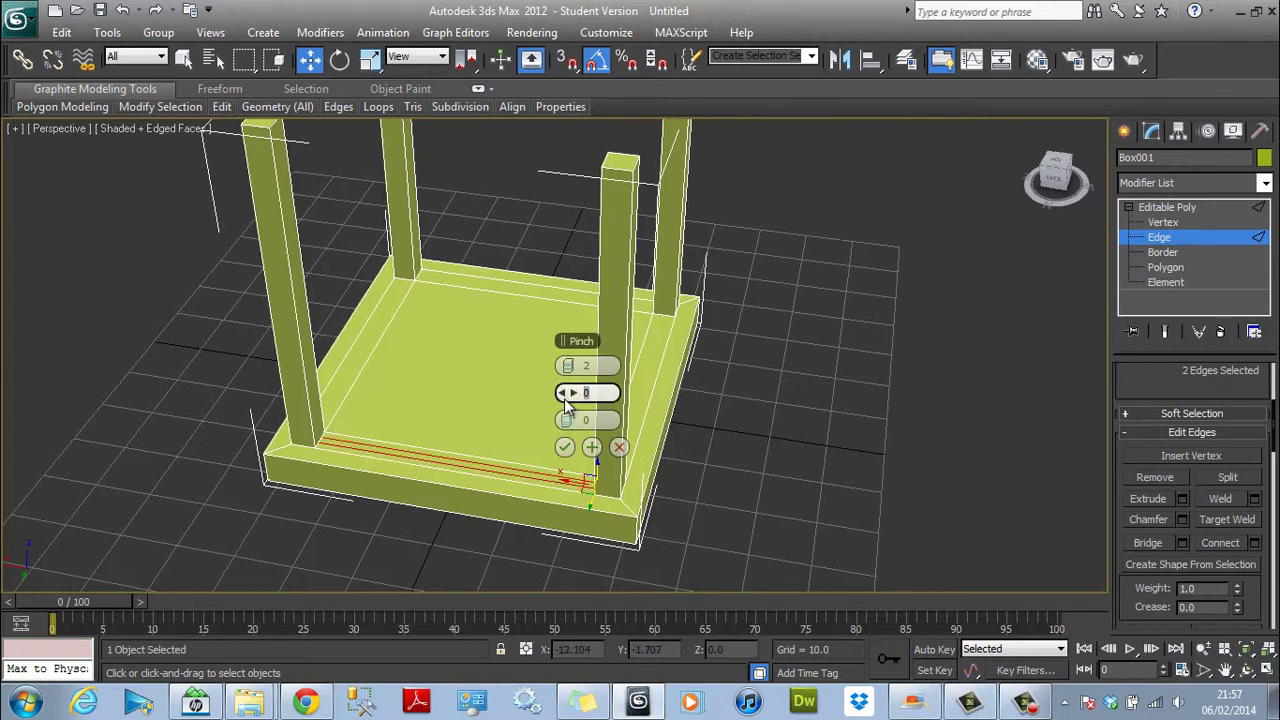
{"action": "type", "text": "58"}
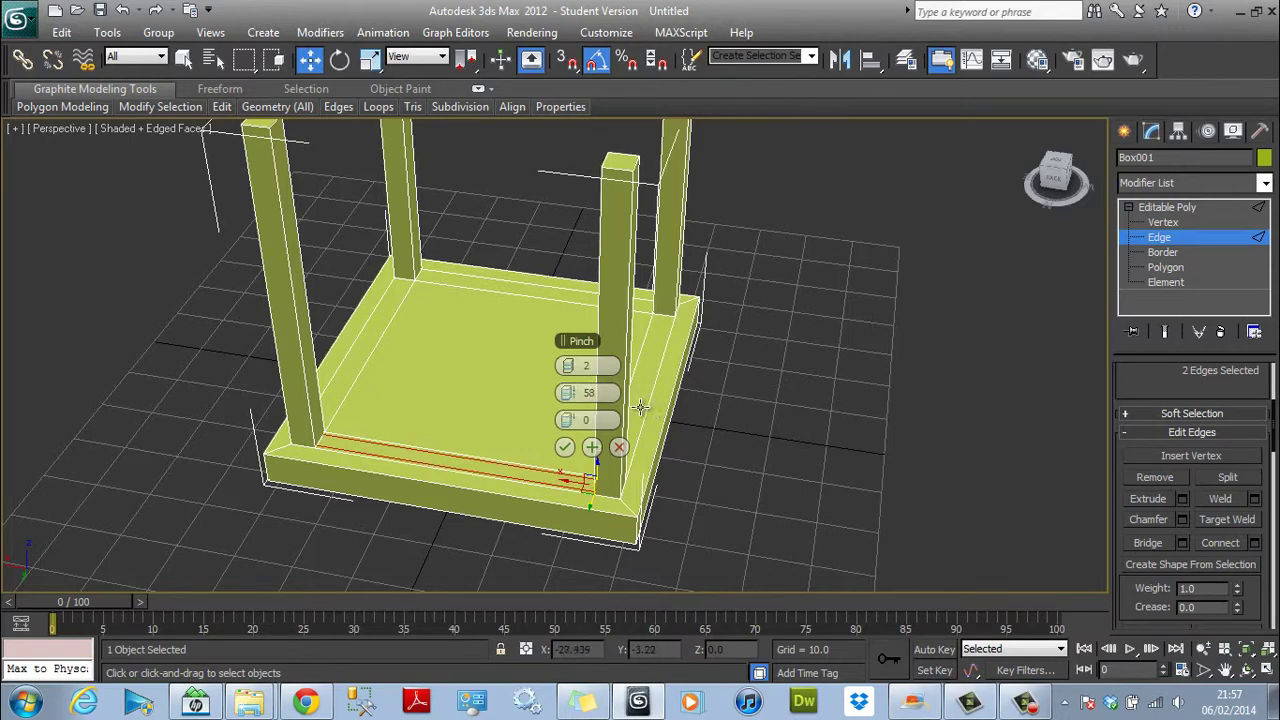
{"action": "left_click", "coordinate": [565, 447]}
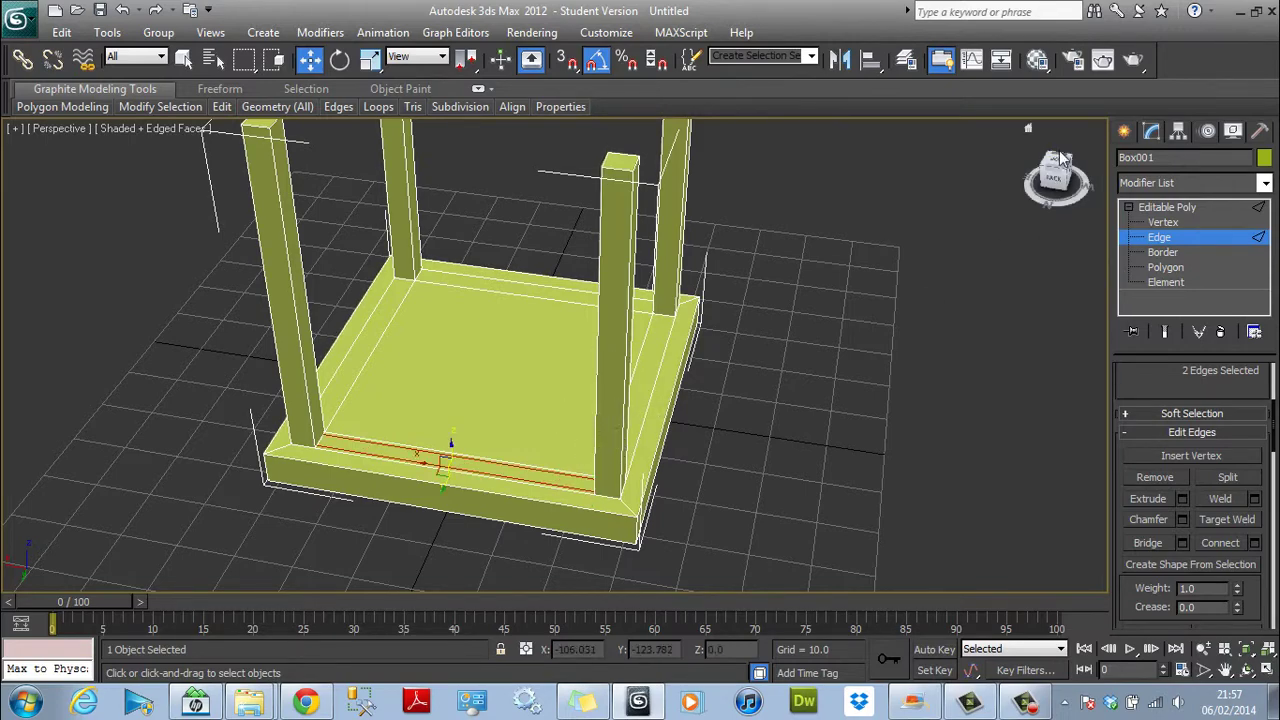
Connect the facing base edges of the two legs on the slab's left side using 2 segments, pinch 58 and slide 0.
{"action": "left_click_drag", "start_coordinate": [1055, 172], "coordinate": [853, 158]}
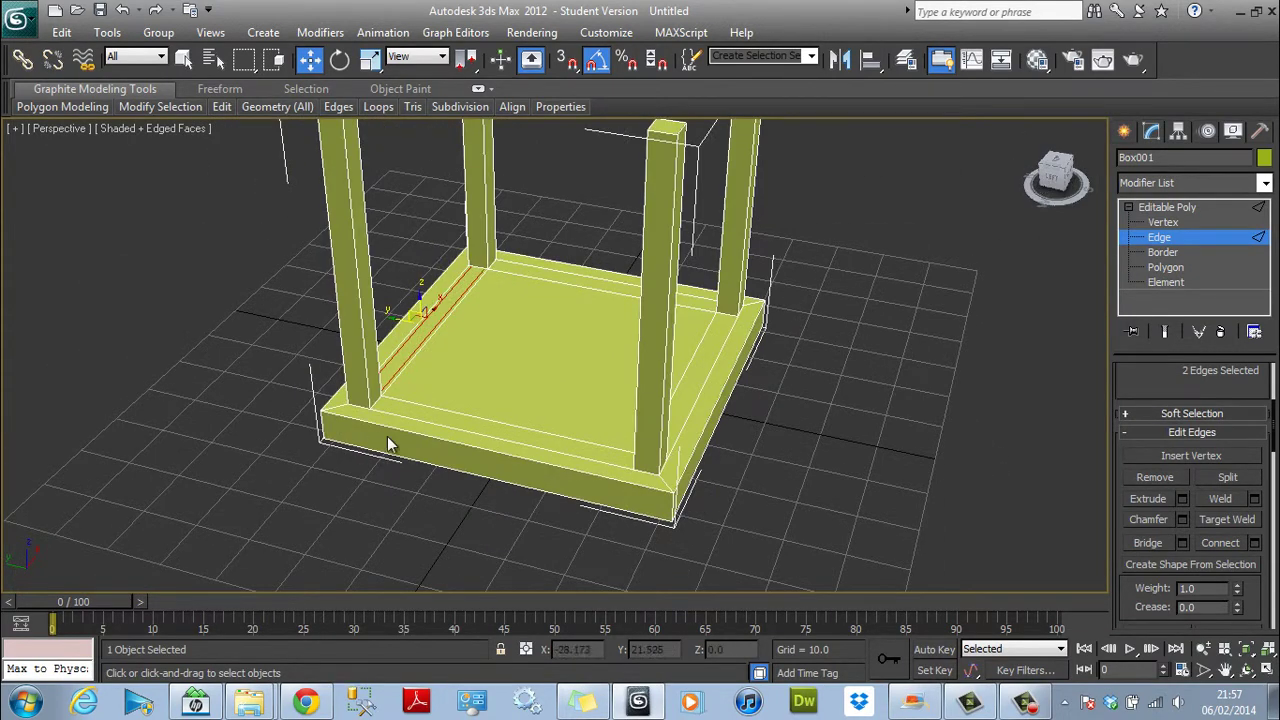
{"action": "left_click", "coordinate": [374, 401]}
{"action": "left_click_drag", "start_coordinate": [1051, 206], "coordinate": [750, 382]}
{"action": "left_click", "coordinate": [708, 389]}
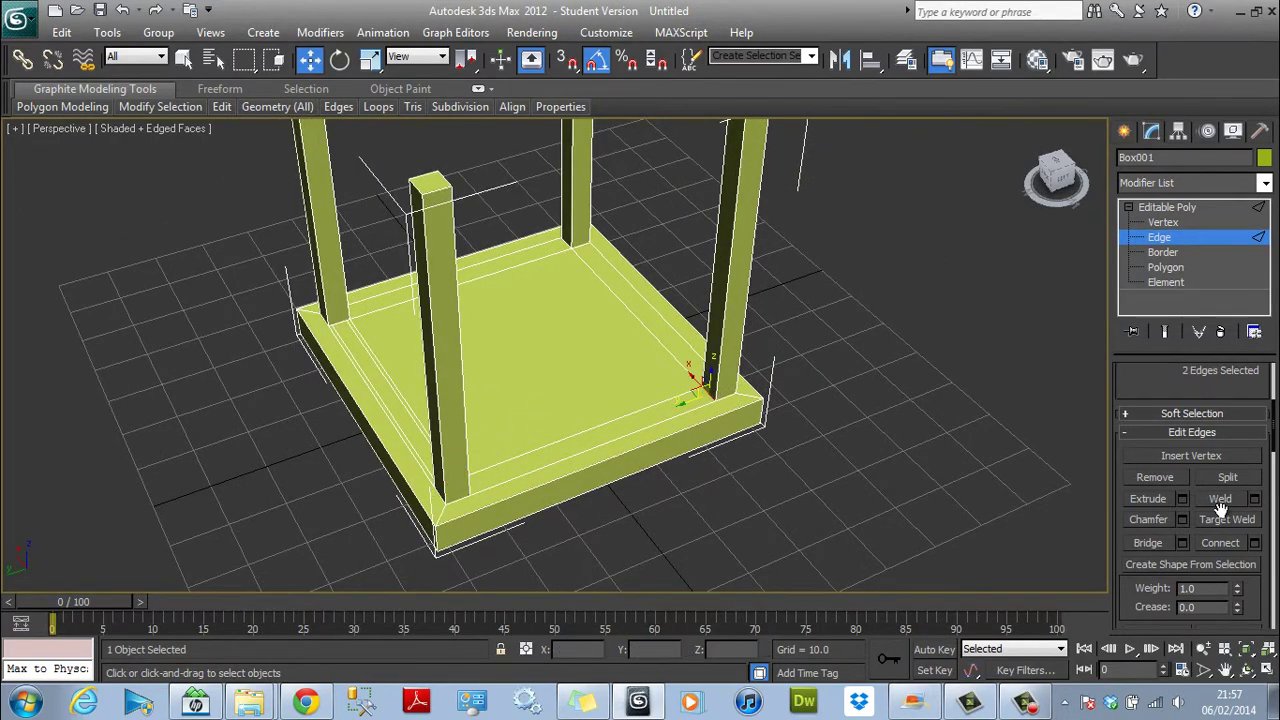
{"action": "left_click", "coordinate": [1254, 542]}
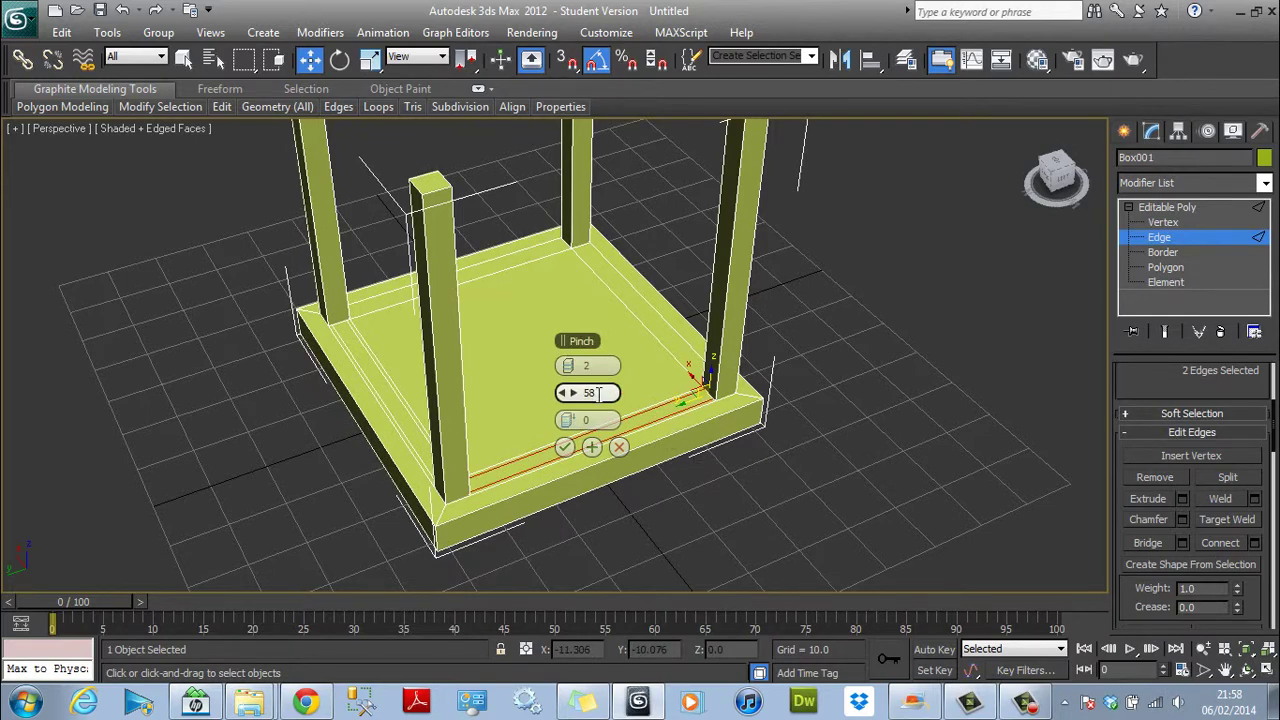
{"action": "left_click", "coordinate": [565, 448]}
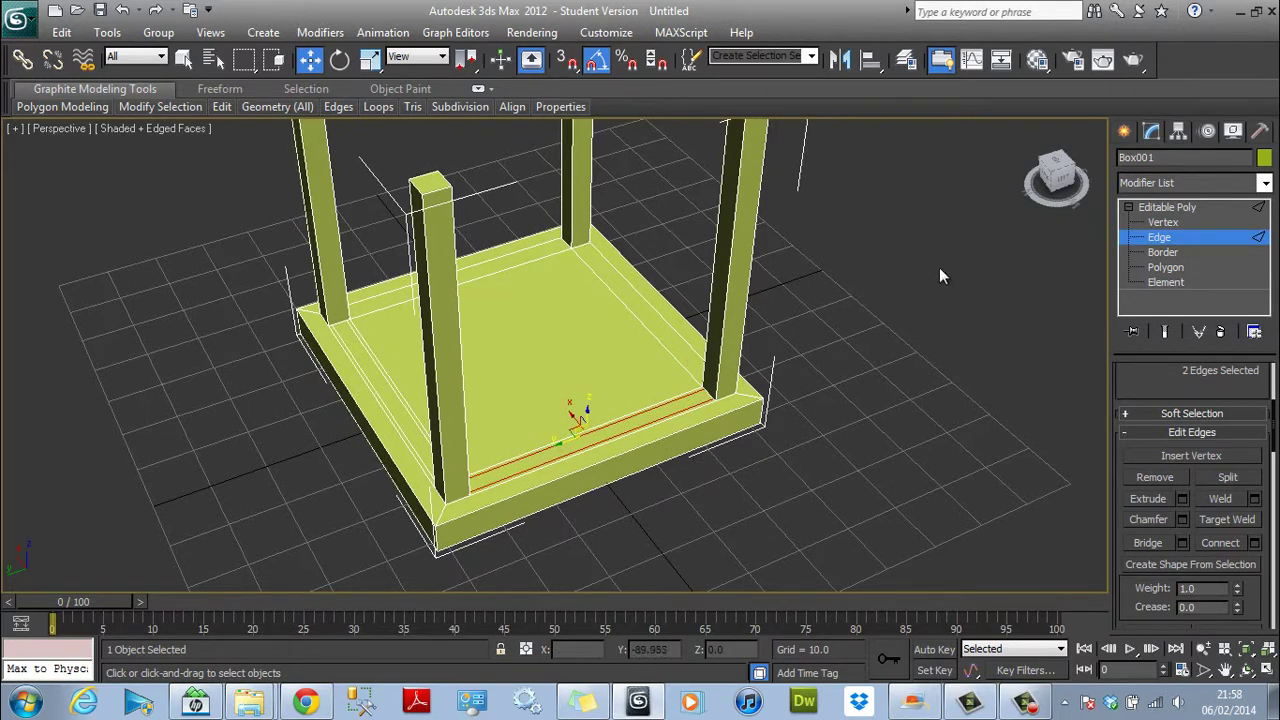
Connect the facing base edges of the two front legs with 2 segments, pinch 58 and slide 0.
{"action": "left_click_drag", "start_coordinate": [1064, 178], "coordinate": [864, 184]}
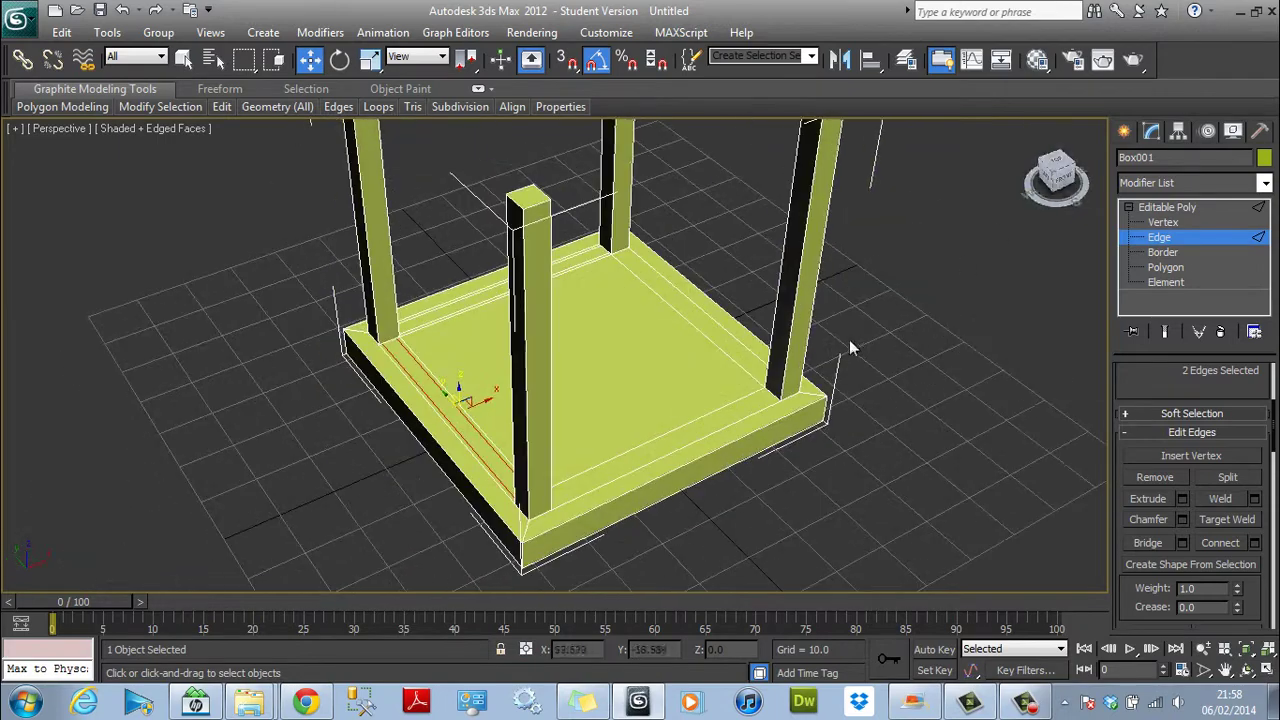
{"action": "left_click", "coordinate": [776, 388]}
{"action": "left_click_drag", "start_coordinate": [1052, 175], "coordinate": [444, 545]}
{"action": "left_click", "coordinate": [409, 462], "text": "ctrl"}
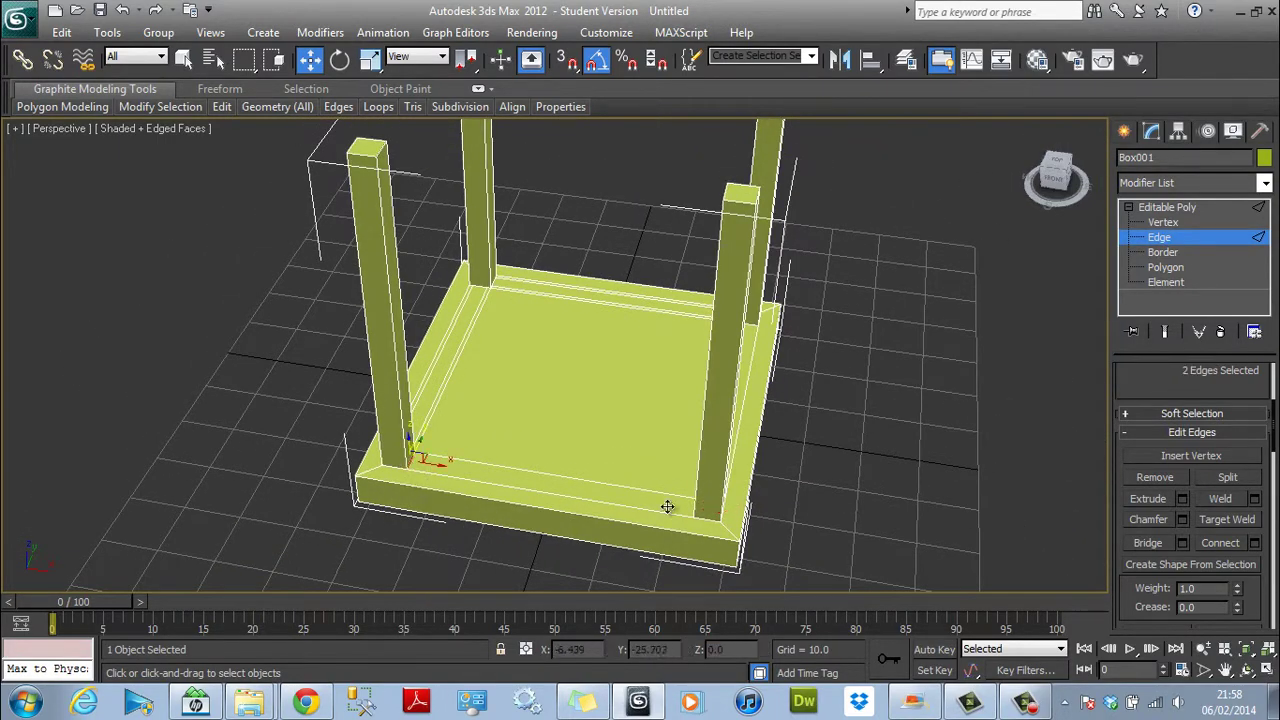
{"action": "left_click", "coordinate": [1257, 543]}
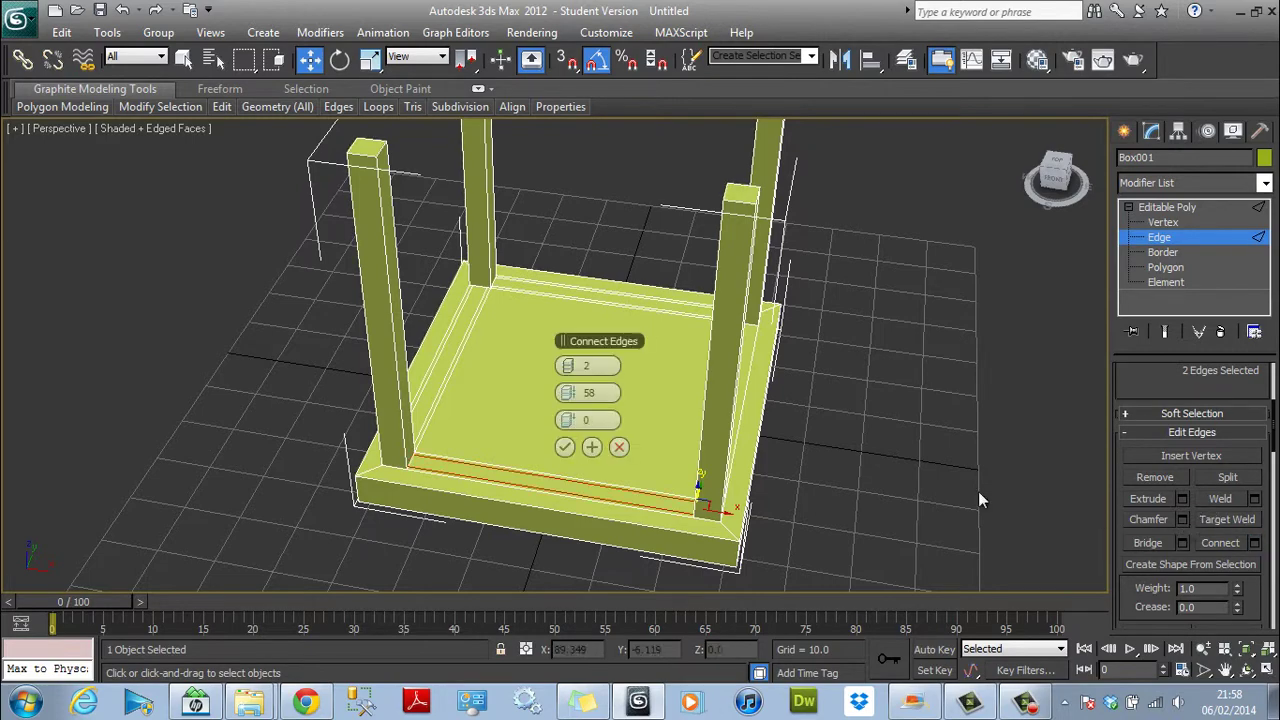
{"action": "left_click", "coordinate": [565, 448]}
Connect the facing base edges of the two legs on the slab's remaining side with 2 segments, pinch 58 and slide 0.
{"action": "left_click_drag", "start_coordinate": [1056, 176], "coordinate": [508, 557]}
{"action": "left_click", "coordinate": [358, 462]}
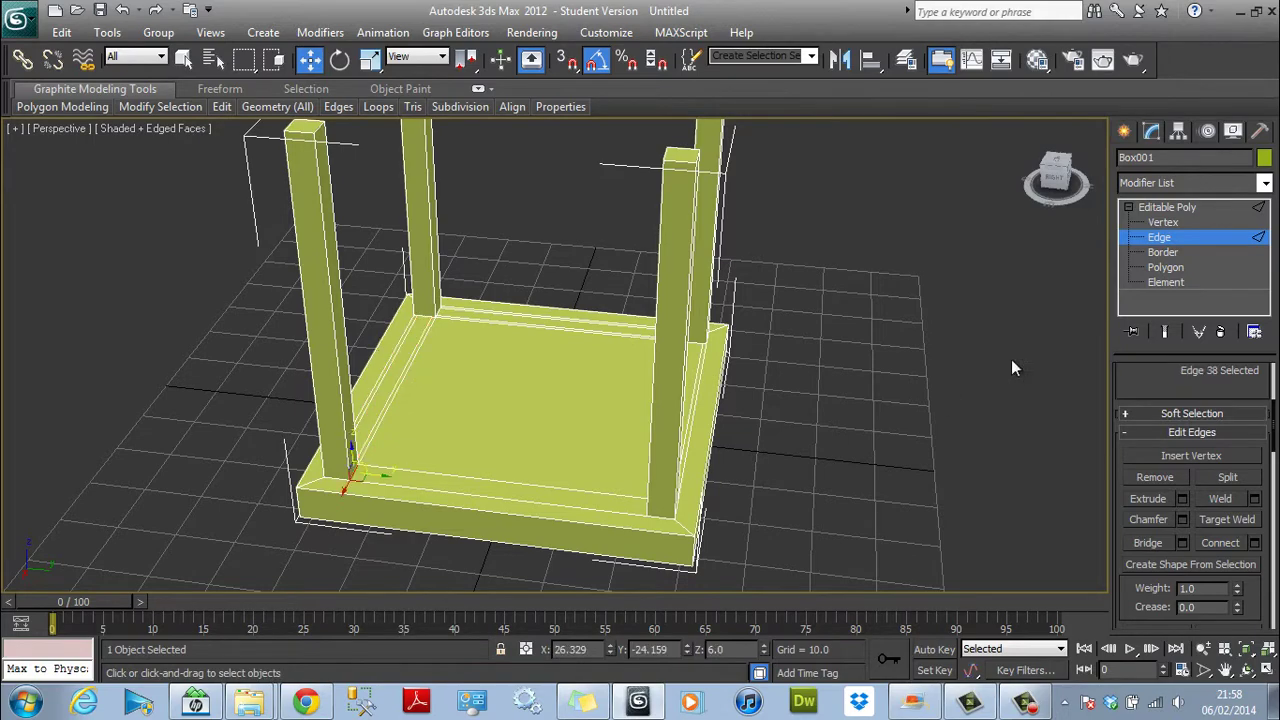
{"action": "left_click_drag", "start_coordinate": [1078, 188], "coordinate": [1040, 190]}
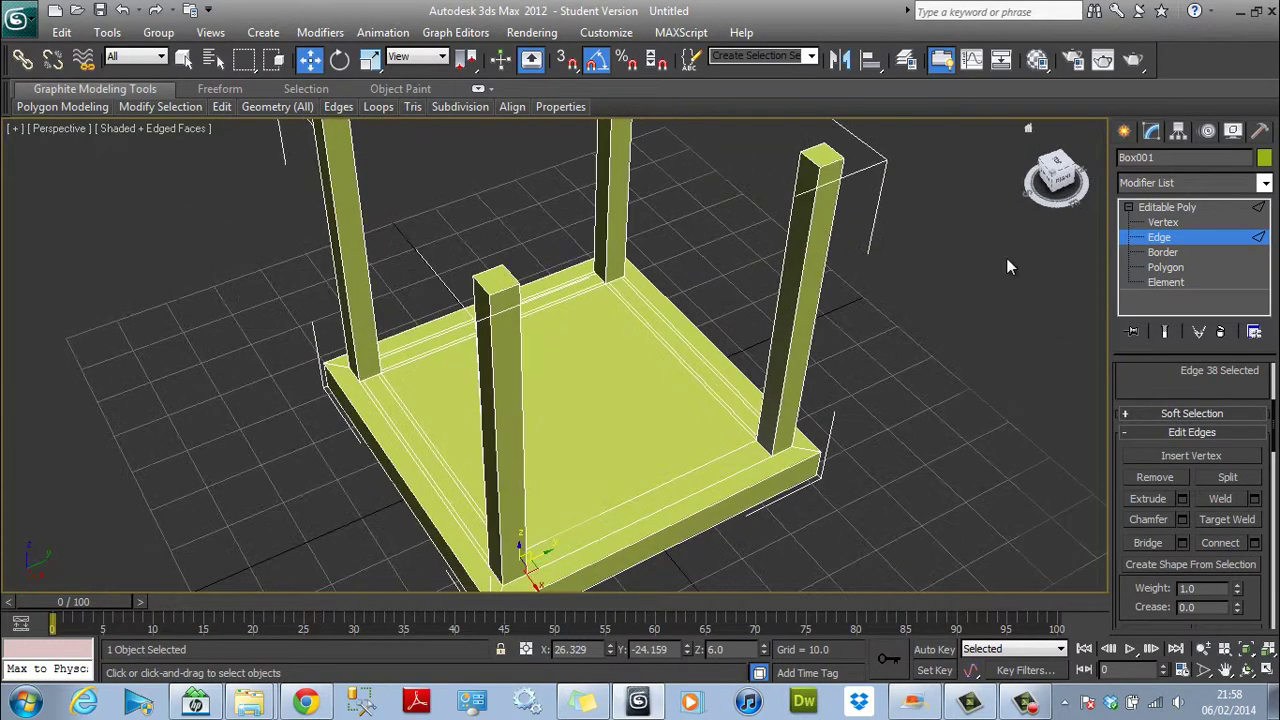
{"action": "left_click", "coordinate": [765, 447], "text": "ctrl"}
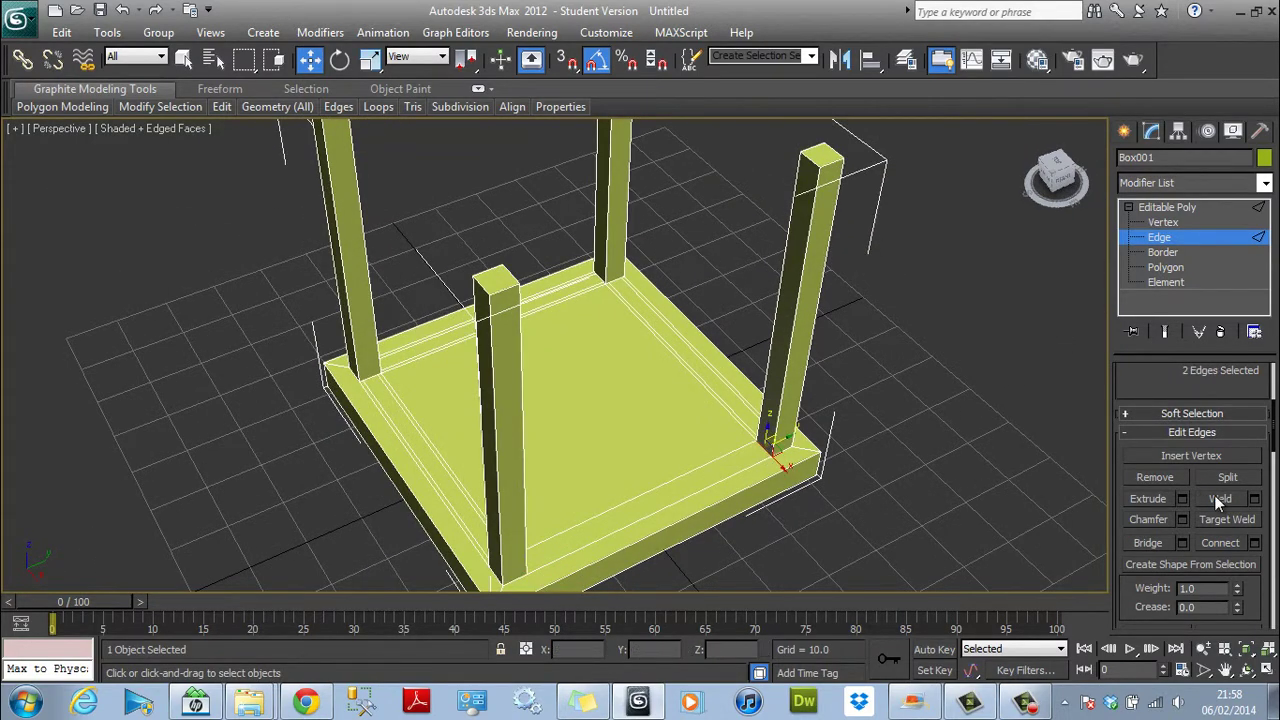
{"action": "left_click", "coordinate": [1256, 542]}
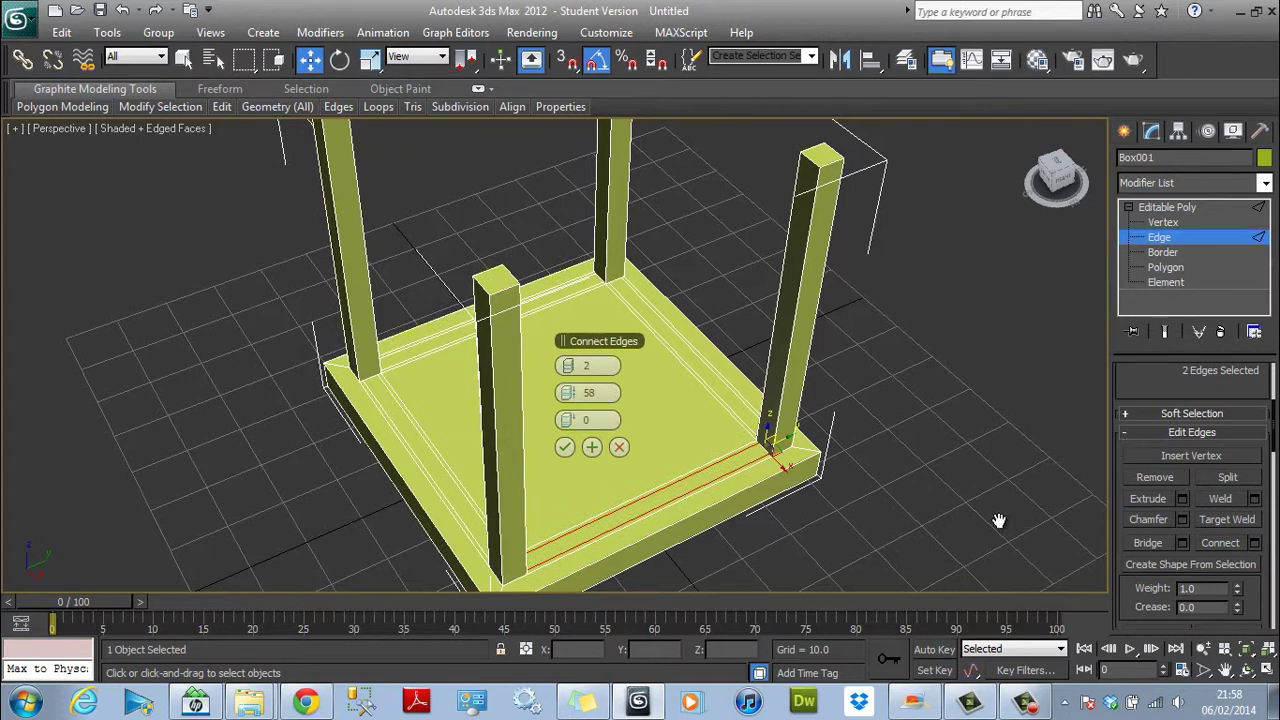
{"action": "left_click", "coordinate": [567, 452]}
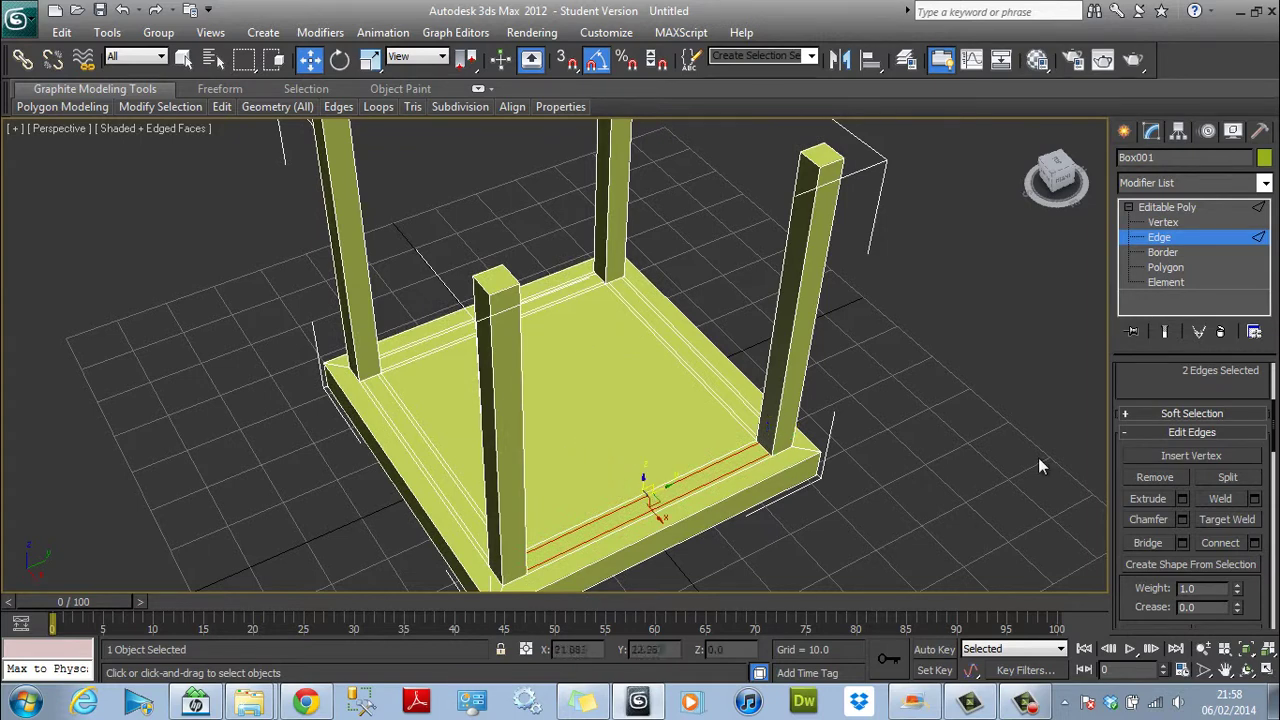
Extrude the four narrow strips between the leg bases together by a height of 6, and leave polygon editing.
{"action": "left_click", "coordinate": [1170, 267]}
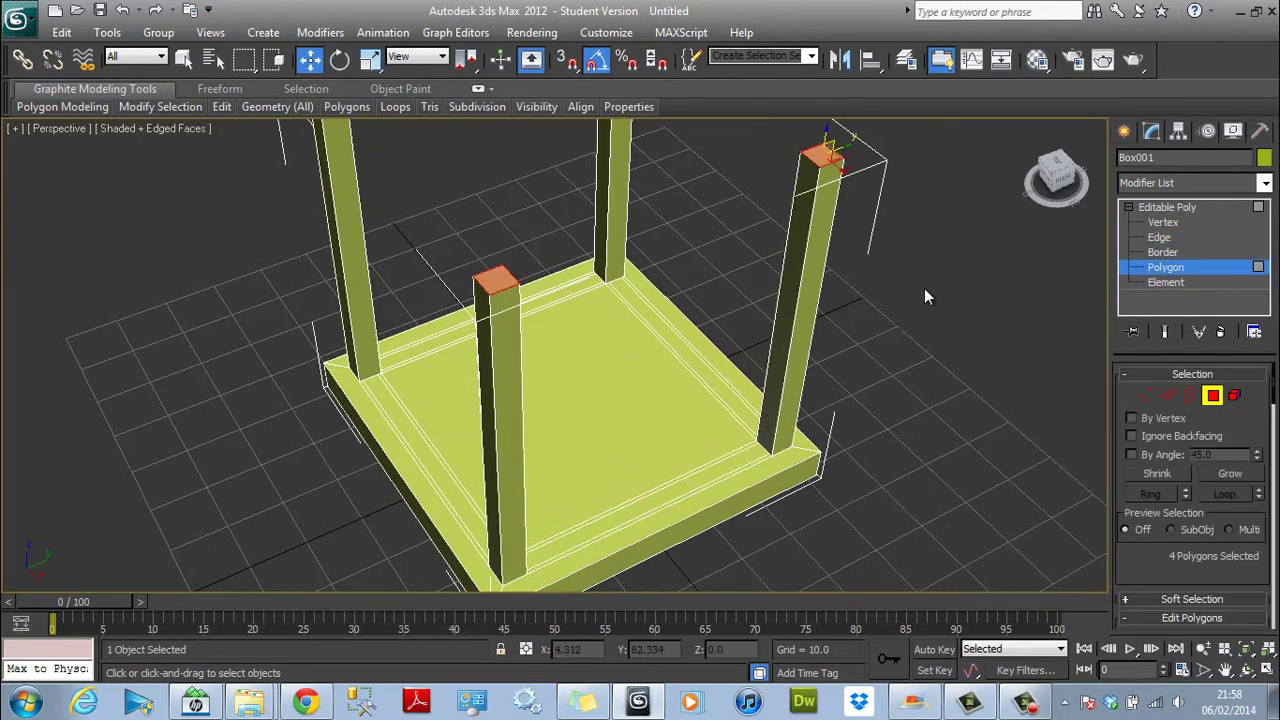
{"action": "left_click", "coordinate": [643, 308]}
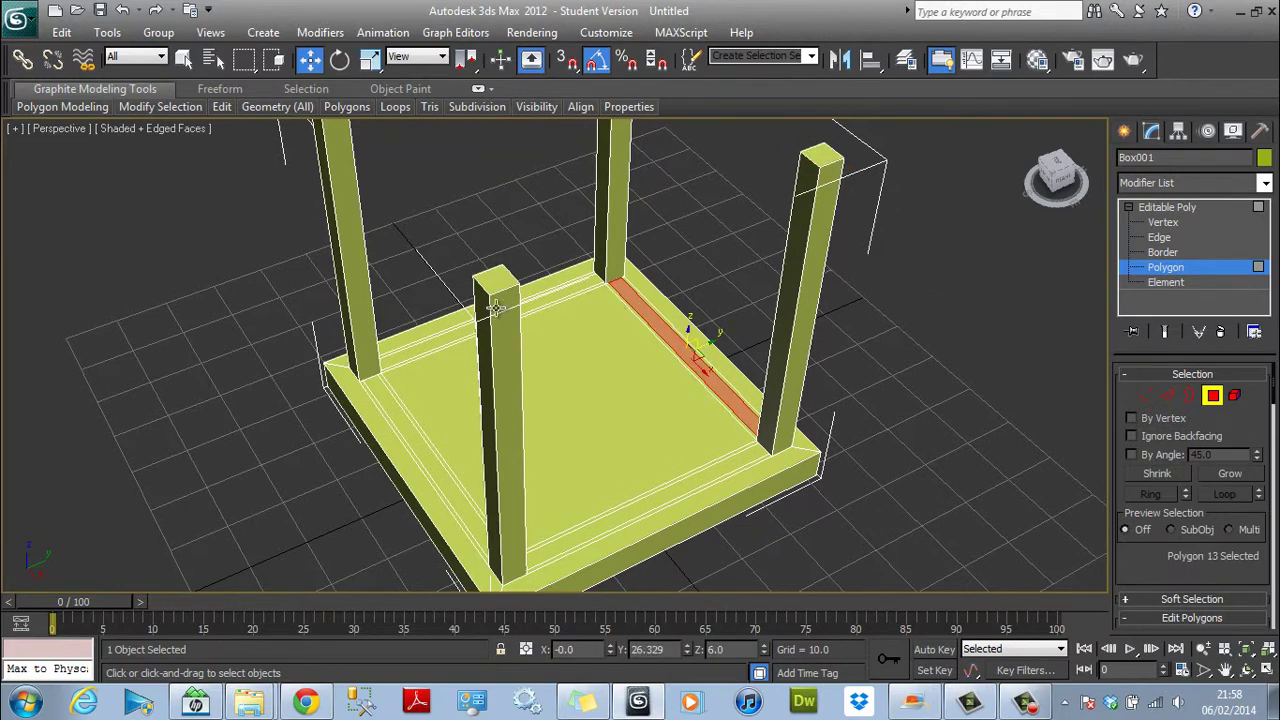
{"action": "left_click", "coordinate": [425, 346], "text": "ctrl"}
{"action": "left_click", "coordinate": [408, 436], "text": "ctrl"}
{"action": "left_click", "coordinate": [650, 506], "text": "ctrl"}
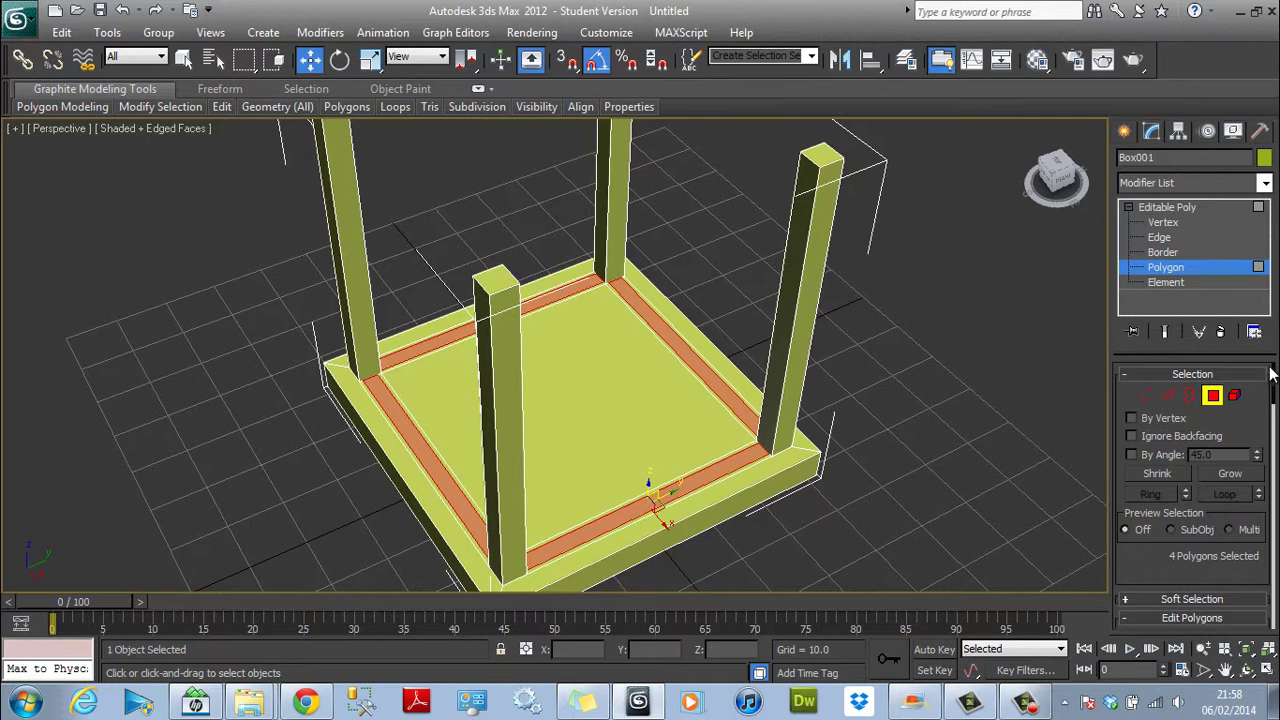
{"action": "left_click_drag", "start_coordinate": [1275, 386], "coordinate": [1203, 459]}
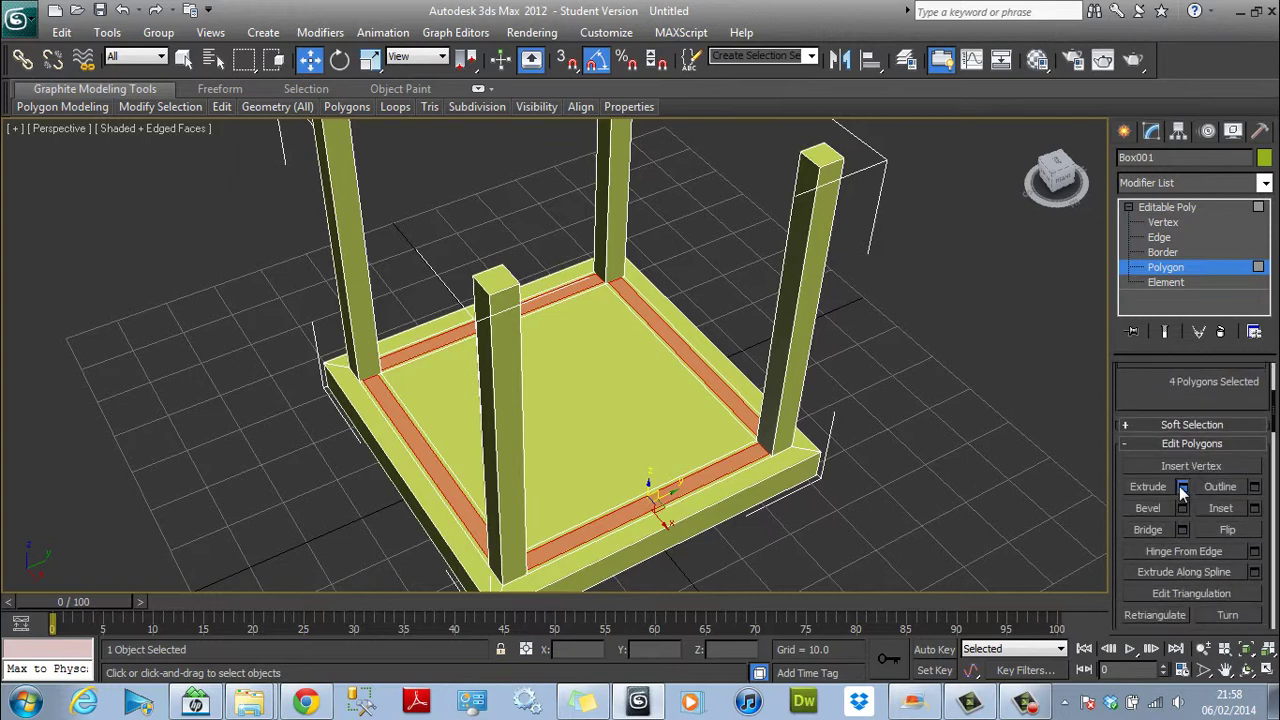
{"action": "left_click", "coordinate": [1182, 487]}
{"action": "mouse_move", "coordinate": [1065, 180]}
{"action": "left_mouse_down"}
{"action": "mouse_move", "coordinate": [1042, 153]}
{"action": "mouse_move", "coordinate": [1046, 164]}
{"action": "left_mouse_up"}
{"action": "scroll", "coordinate": [612, 402], "scroll_direction": "up", "scroll_amount": 2}
{"action": "scroll", "coordinate": [608, 398], "scroll_direction": "down", "scroll_amount": 2}
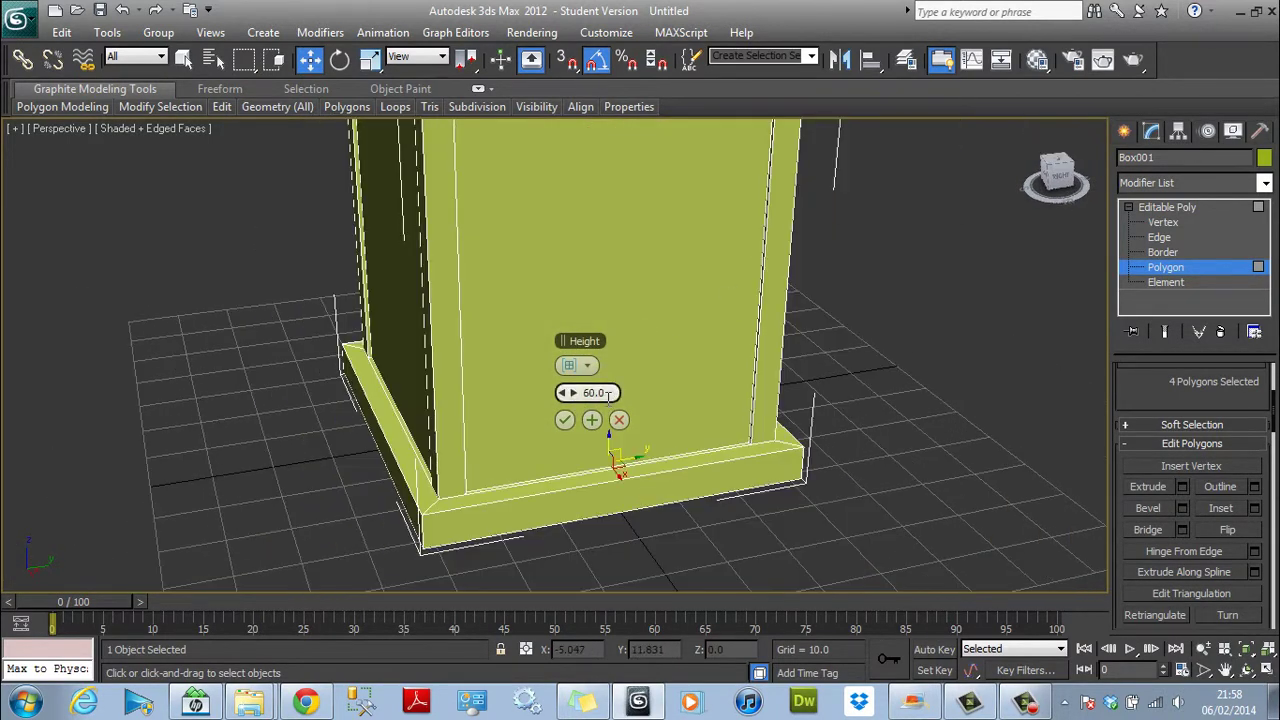
{"action": "left_click_drag", "start_coordinate": [606, 394], "coordinate": [568, 397]}
{"action": "type", "text": "6"}
{"action": "key", "text": "Return"}
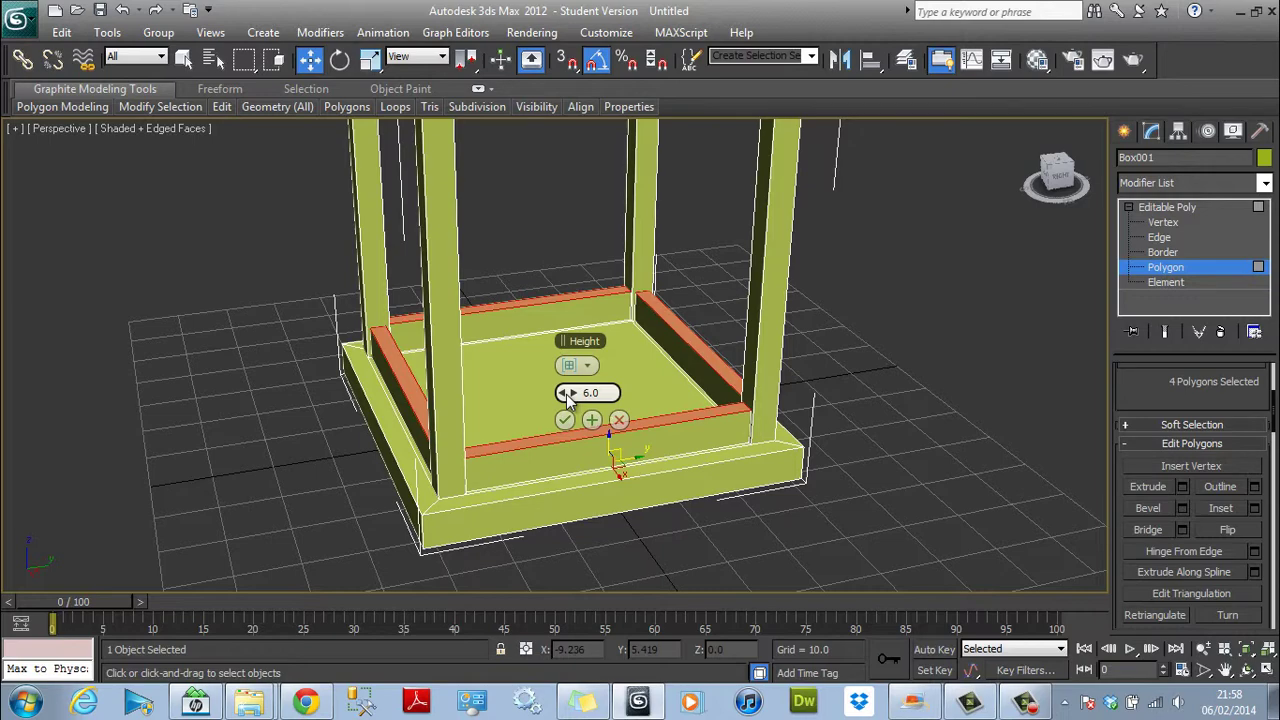
{"action": "left_click", "coordinate": [564, 419]}
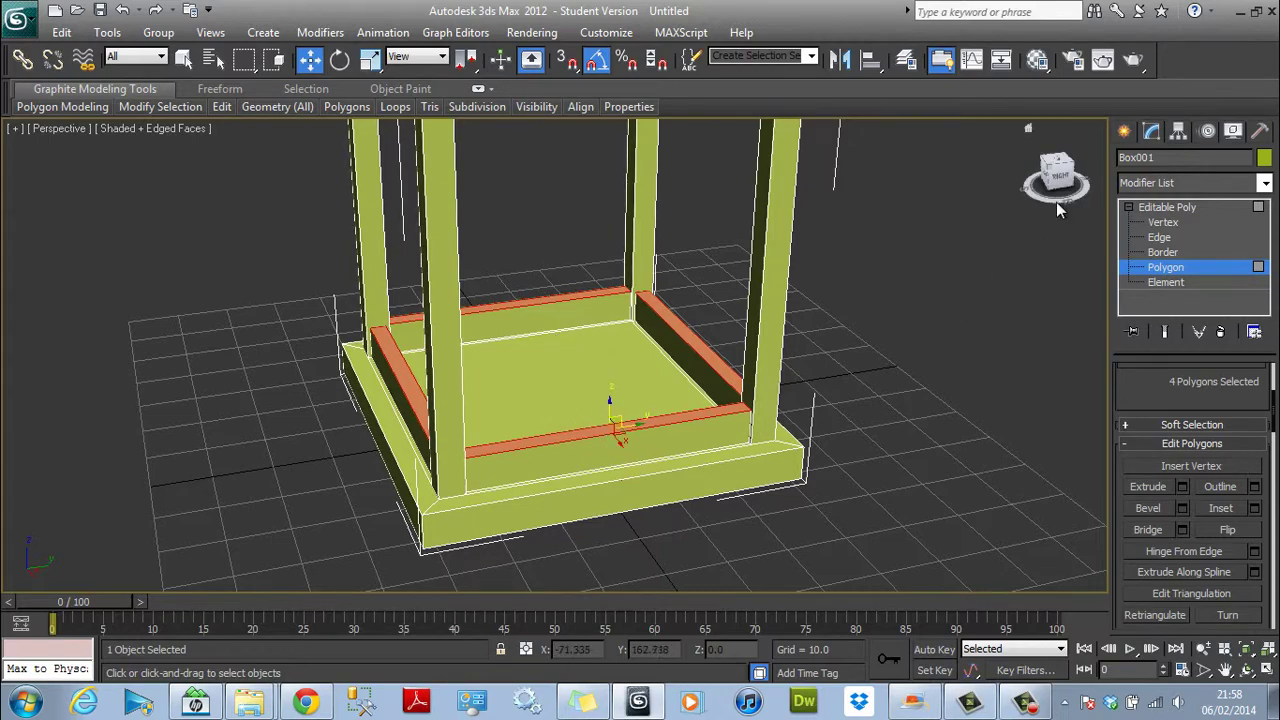
{"action": "left_click_drag", "start_coordinate": [1061, 173], "coordinate": [1025, 161]}
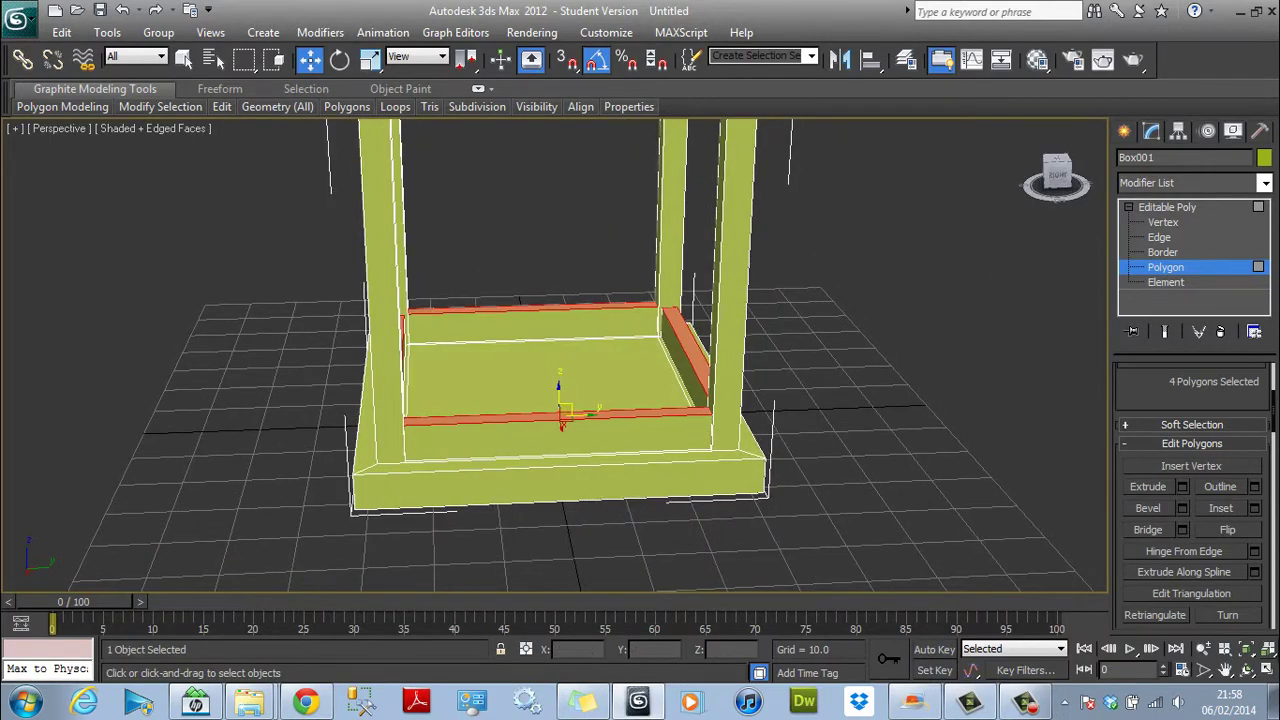
{"action": "left_click", "coordinate": [1225, 670]}
{"action": "left_click_drag", "start_coordinate": [894, 395], "coordinate": [897, 472]}
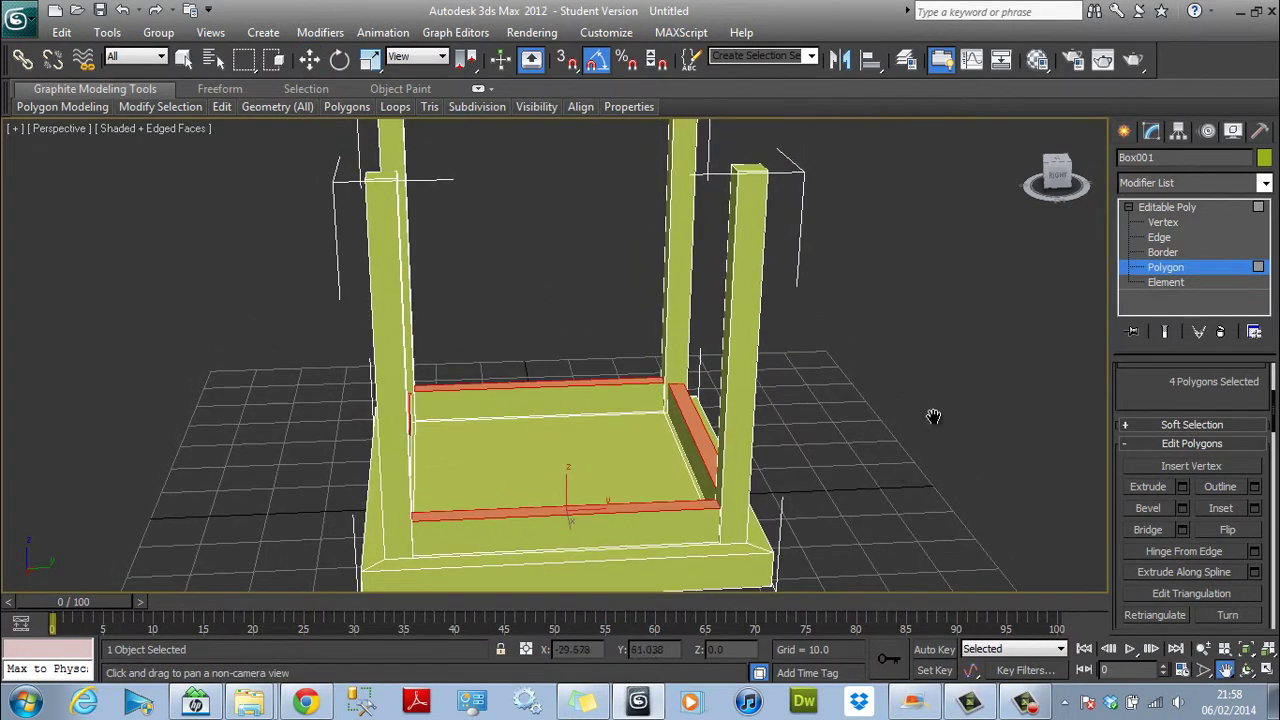
{"action": "key", "text": "w"}
{"action": "left_click", "coordinate": [1163, 268]}
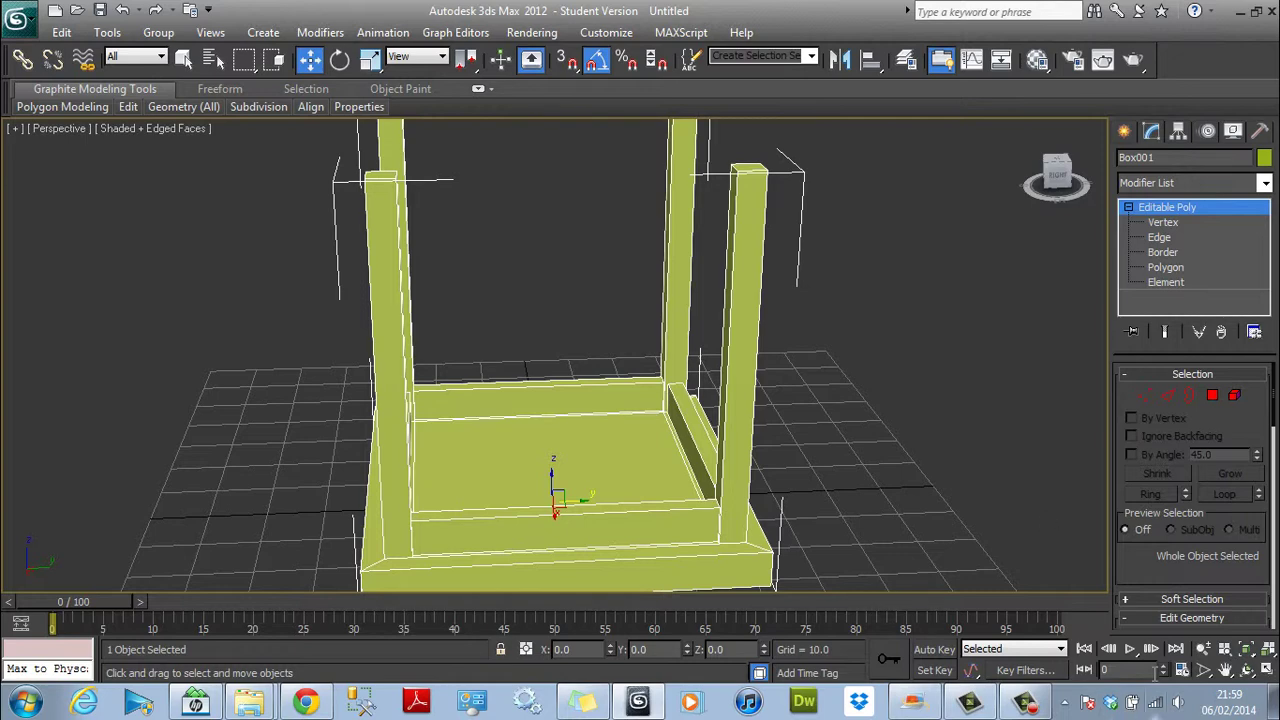
Scale down the end faces of all four legs uniformly to taper the legs slightly, and leave polygon editing.
{"action": "left_click", "coordinate": [1226, 671]}
{"action": "left_click_drag", "start_coordinate": [1029, 470], "coordinate": [1026, 510]}
{"action": "right_click", "coordinate": [941, 420]}
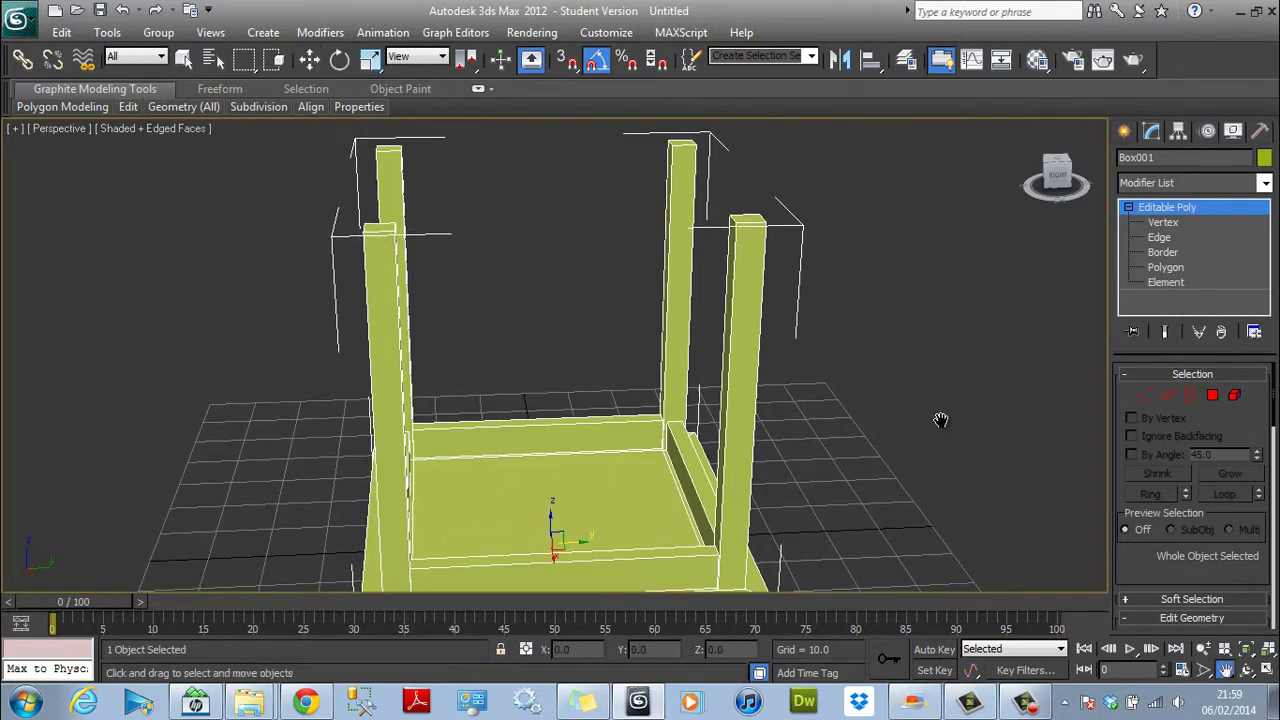
{"action": "left_click", "coordinate": [1212, 395]}
{"action": "left_click", "coordinate": [752, 221]}
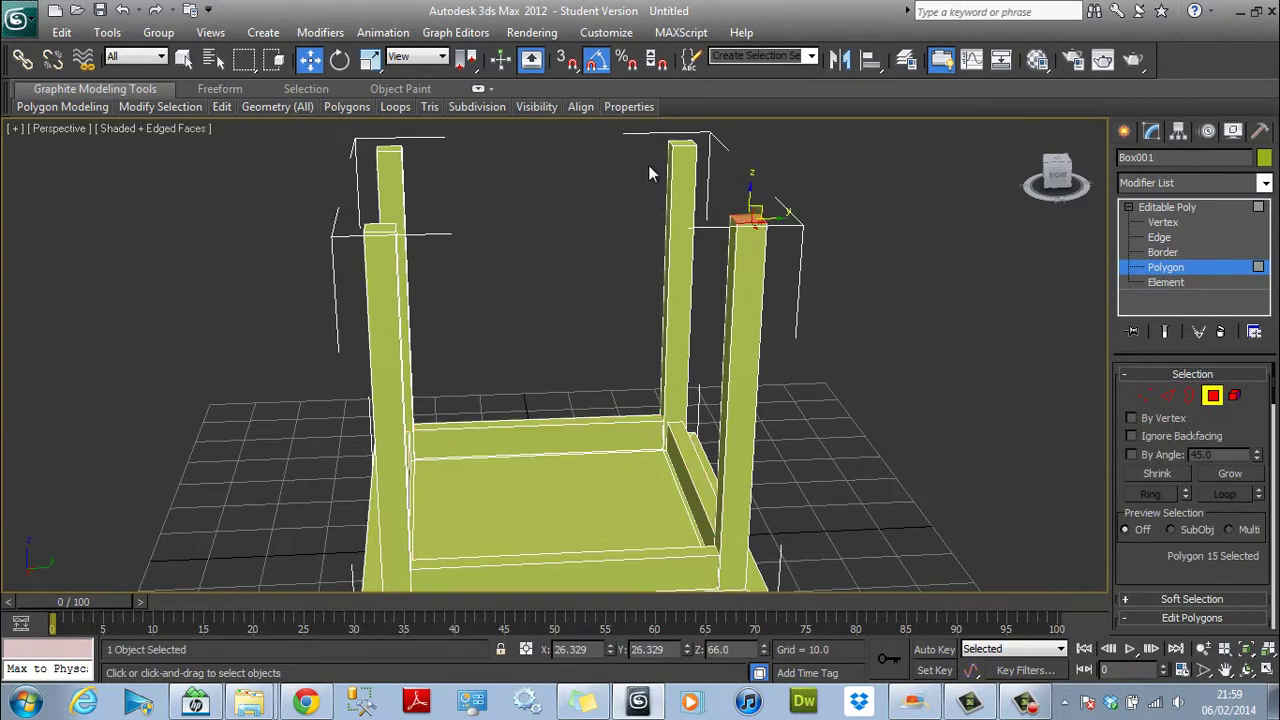
{"action": "left_click", "coordinate": [690, 145], "text": "ctrl"}
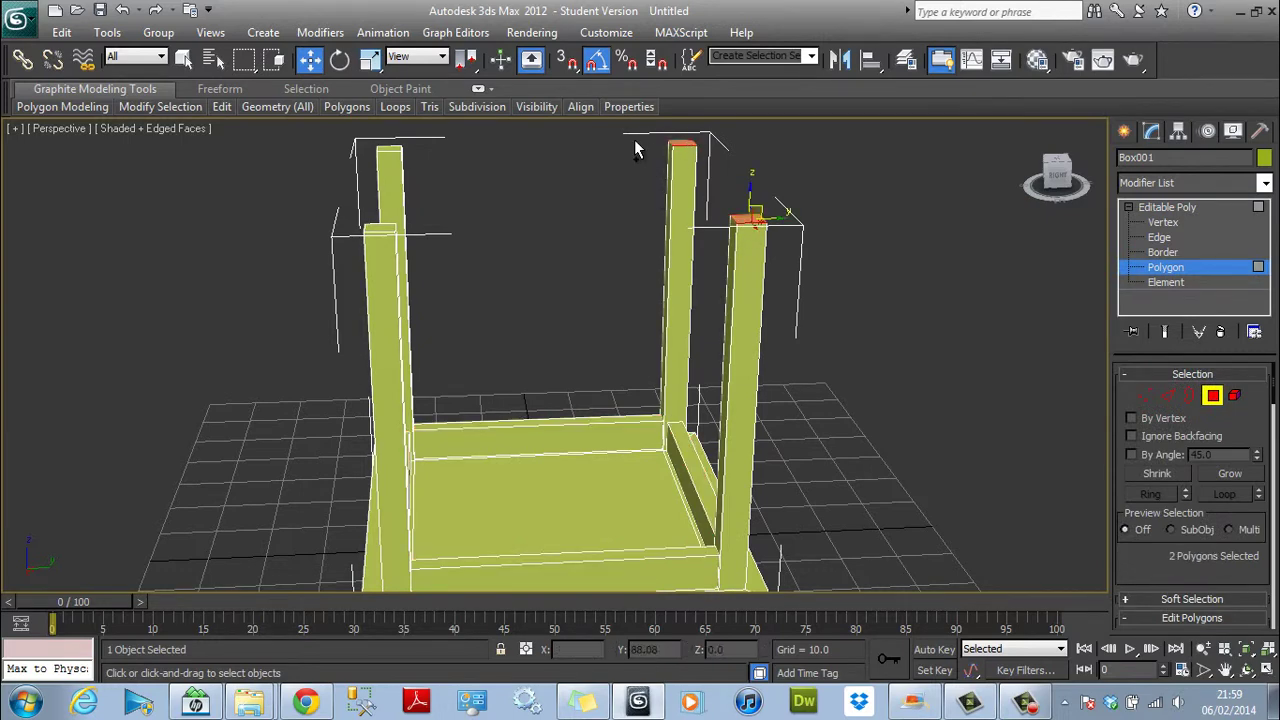
{"action": "left_click", "coordinate": [389, 147], "text": "ctrl"}
{"action": "left_click", "coordinate": [389, 158], "text": "alt"}
{"action": "left_click", "coordinate": [395, 150], "text": "ctrl"}
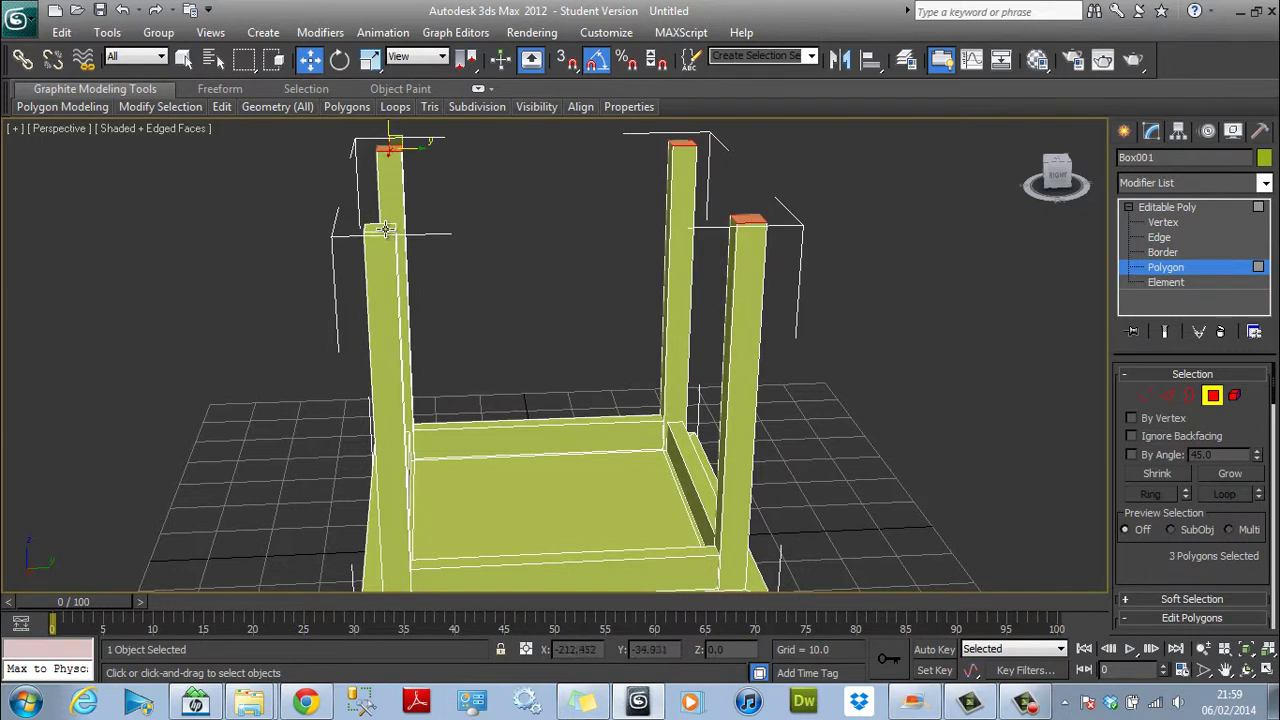
{"action": "left_click", "coordinate": [385, 229], "text": "ctrl"}
{"action": "left_click_drag", "start_coordinate": [1058, 182], "coordinate": [1050, 180]}
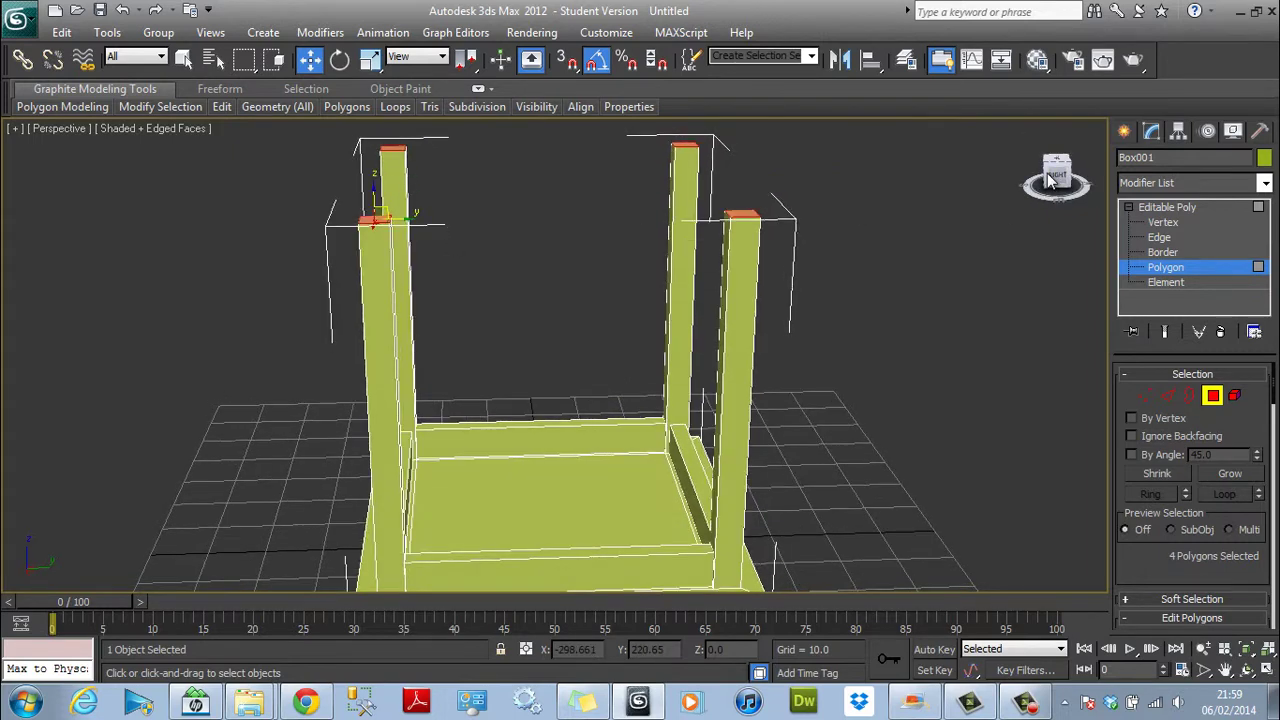
{"action": "key", "text": "r"}
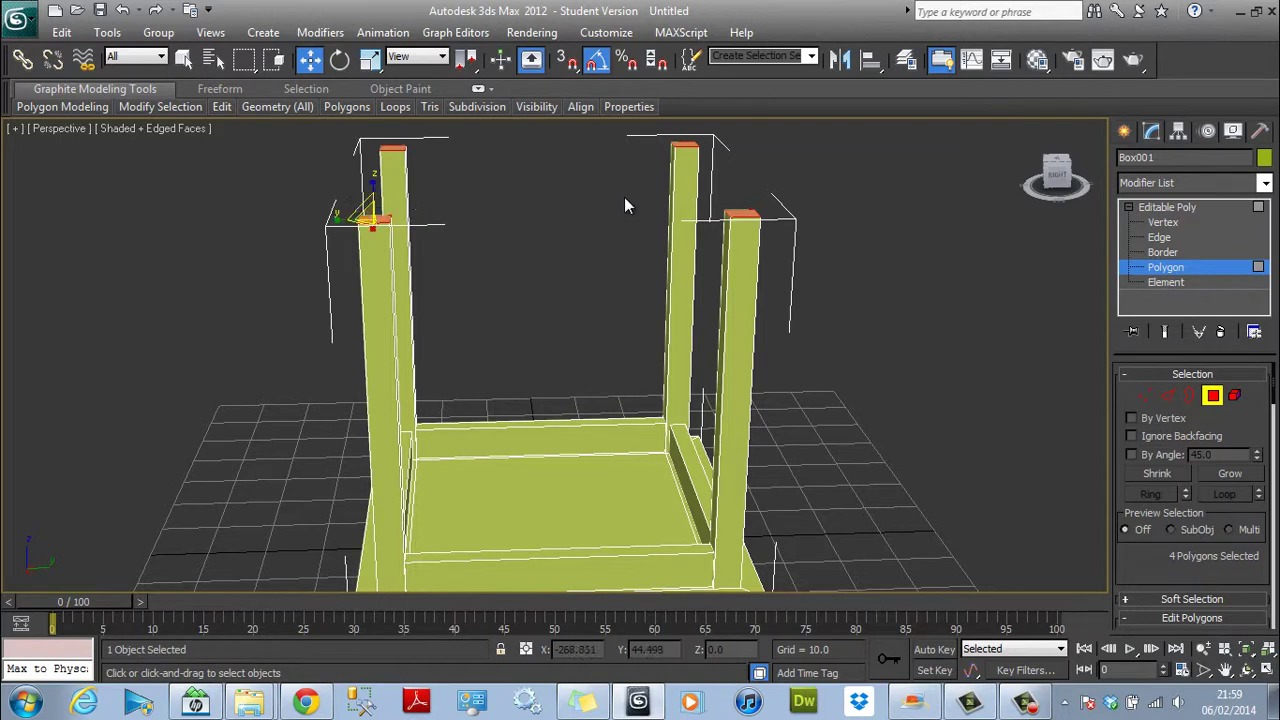
{"action": "mouse_move", "coordinate": [1062, 190]}
{"action": "left_mouse_down"}
{"action": "mouse_move", "coordinate": [1048, 205]}
{"action": "mouse_move", "coordinate": [1062, 183]}
{"action": "left_mouse_up"}
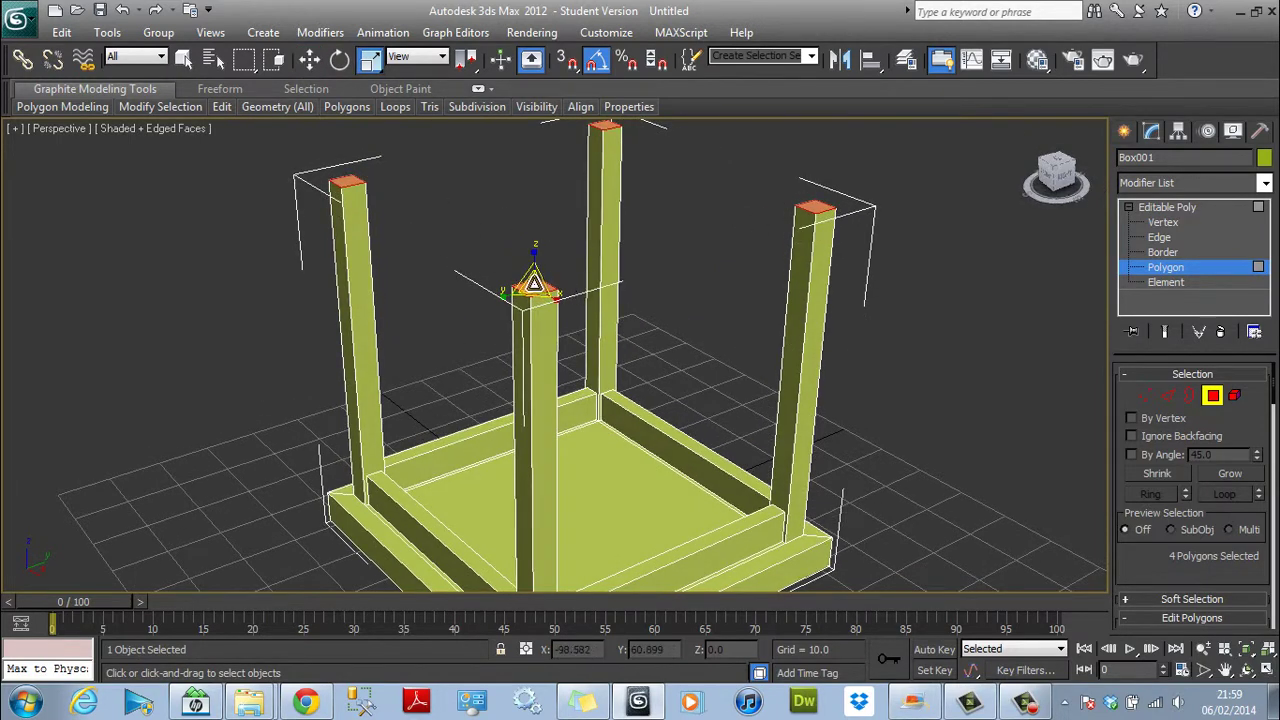
{"action": "left_click_drag", "start_coordinate": [535, 285], "coordinate": [560, 314]}
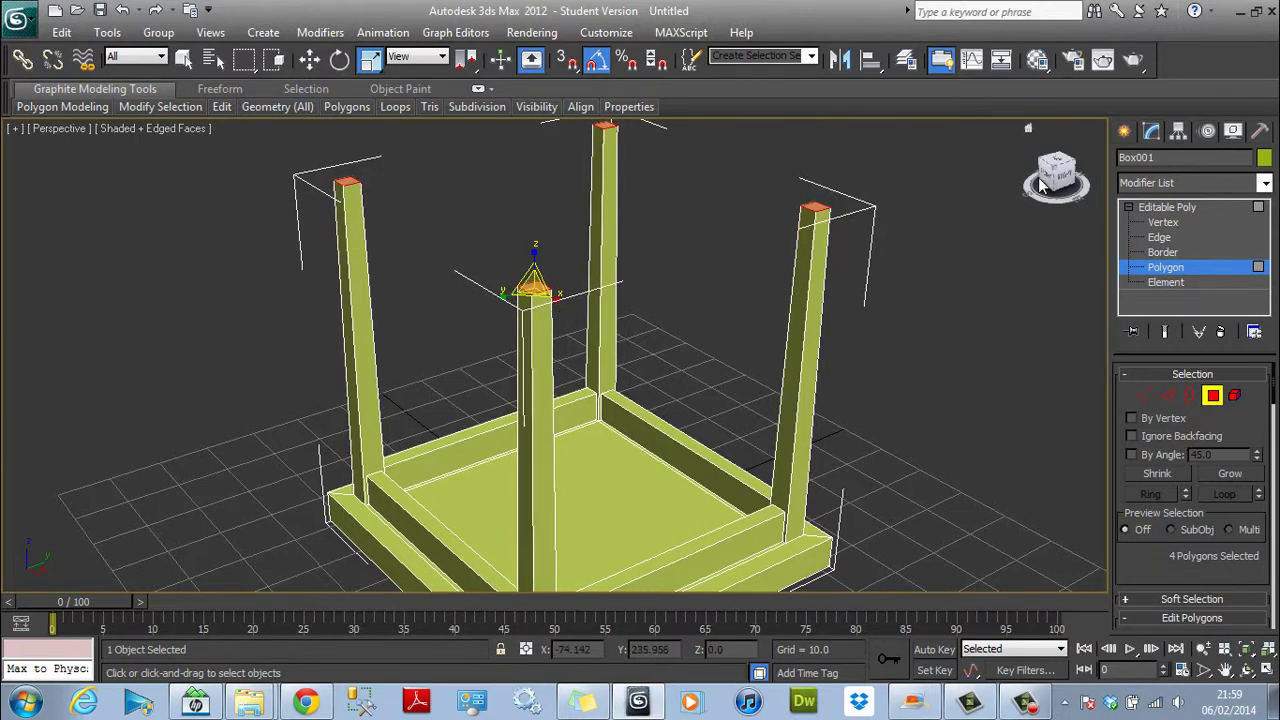
{"action": "left_click_drag", "start_coordinate": [1050, 176], "coordinate": [931, 166]}
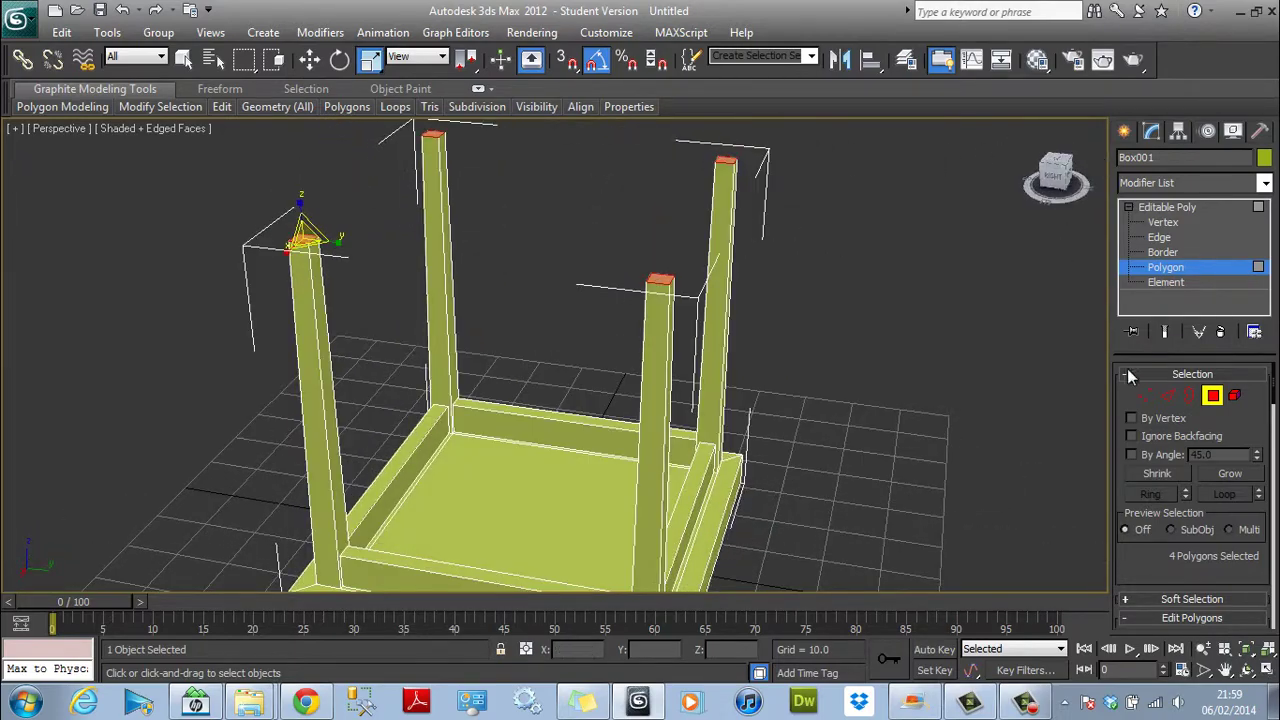
{"action": "left_click", "coordinate": [1205, 395]}
{"action": "key", "text": "z"}
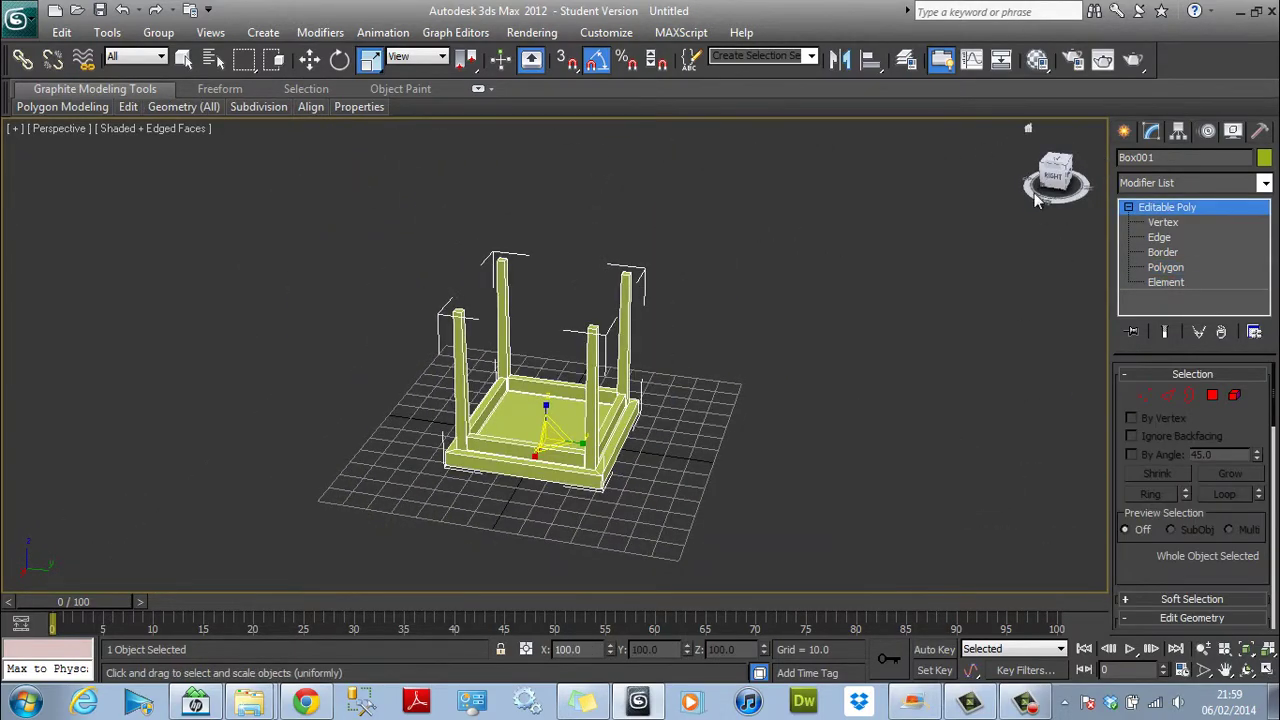
Rotate the whole table by -180 degrees about the X axis with angle snap on, turning it upright.
{"action": "left_click_drag", "start_coordinate": [1060, 181], "coordinate": [17, 168]}
{"action": "scroll", "coordinate": [814, 286], "scroll_direction": "up", "scroll_amount": 3}
{"action": "scroll", "coordinate": [628, 366], "scroll_direction": "up", "scroll_amount": 3}
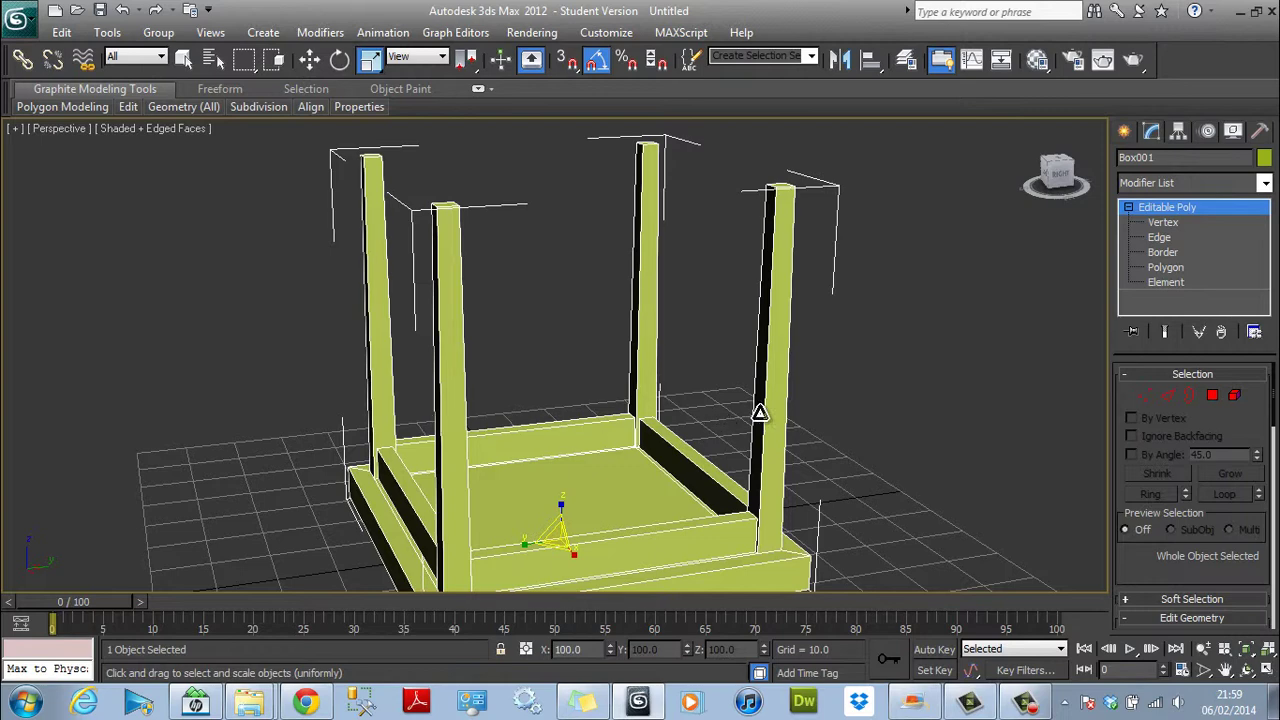
{"action": "scroll", "coordinate": [761, 414], "scroll_direction": "down", "scroll_amount": 3}
{"action": "mouse_move", "coordinate": [1060, 180]}
{"action": "left_mouse_down"}
{"action": "mouse_move", "coordinate": [1028, 177]}
{"action": "mouse_move", "coordinate": [1040, 182]}
{"action": "left_mouse_up"}
{"action": "key", "text": "e"}
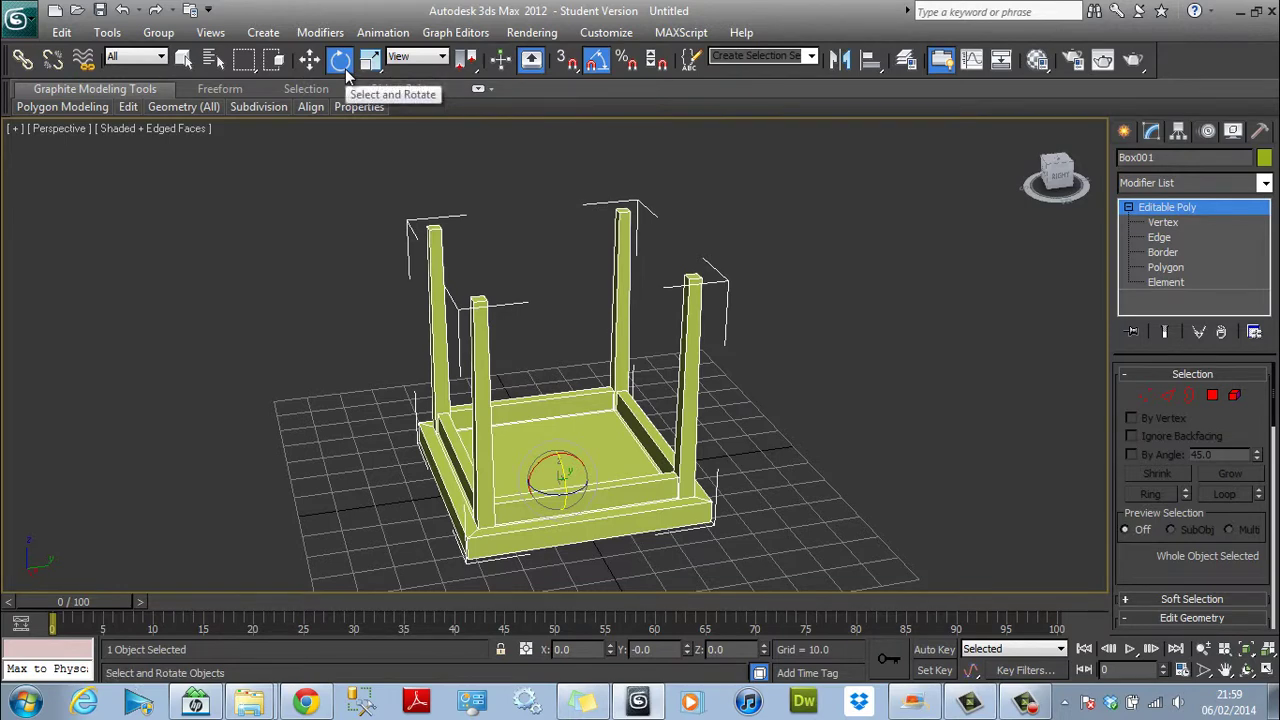
{"action": "left_click", "coordinate": [597, 64]}
{"action": "left_click", "coordinate": [597, 64]}
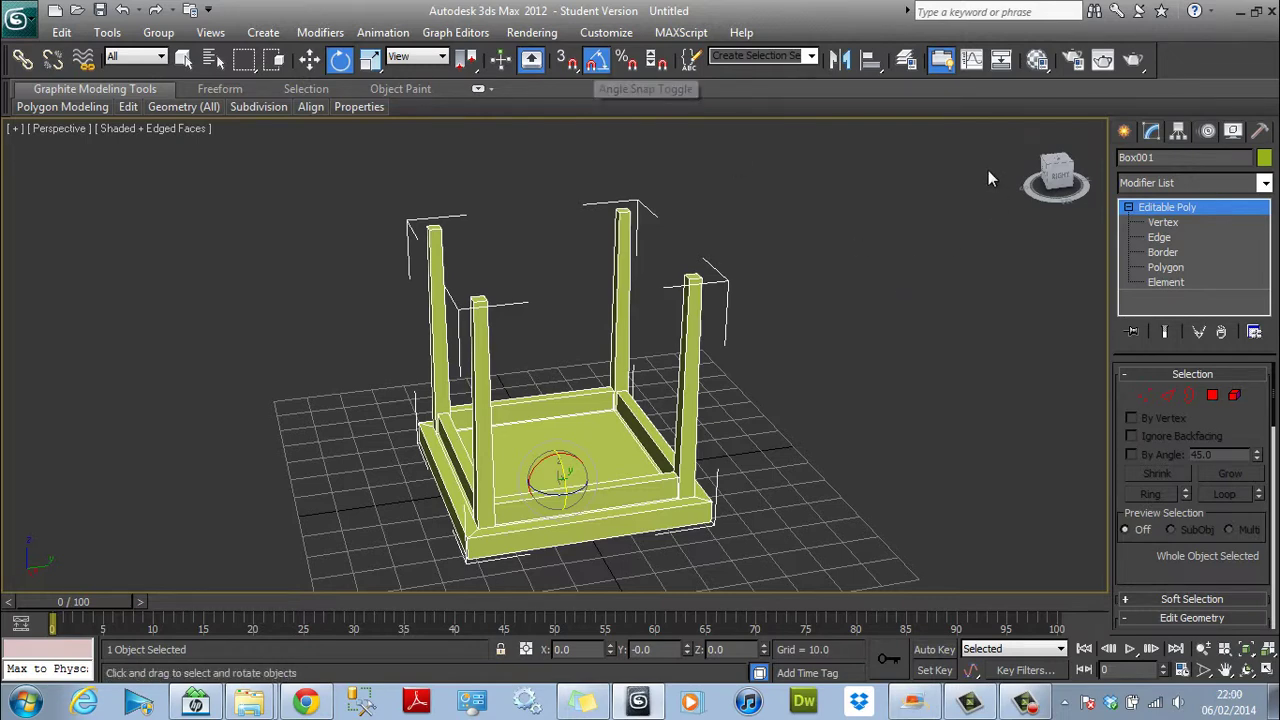
{"action": "left_click_drag", "start_coordinate": [1031, 177], "coordinate": [1027, 168]}
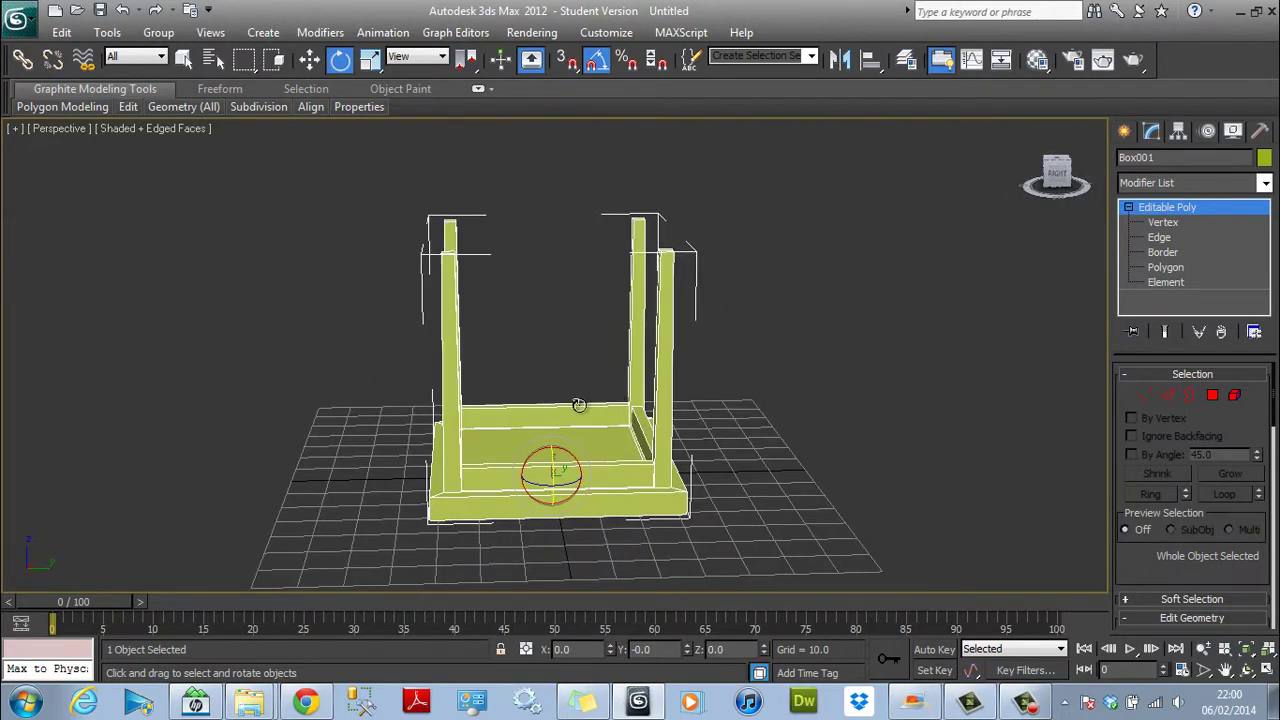
{"action": "left_click_drag", "start_coordinate": [542, 455], "coordinate": [860, 568]}
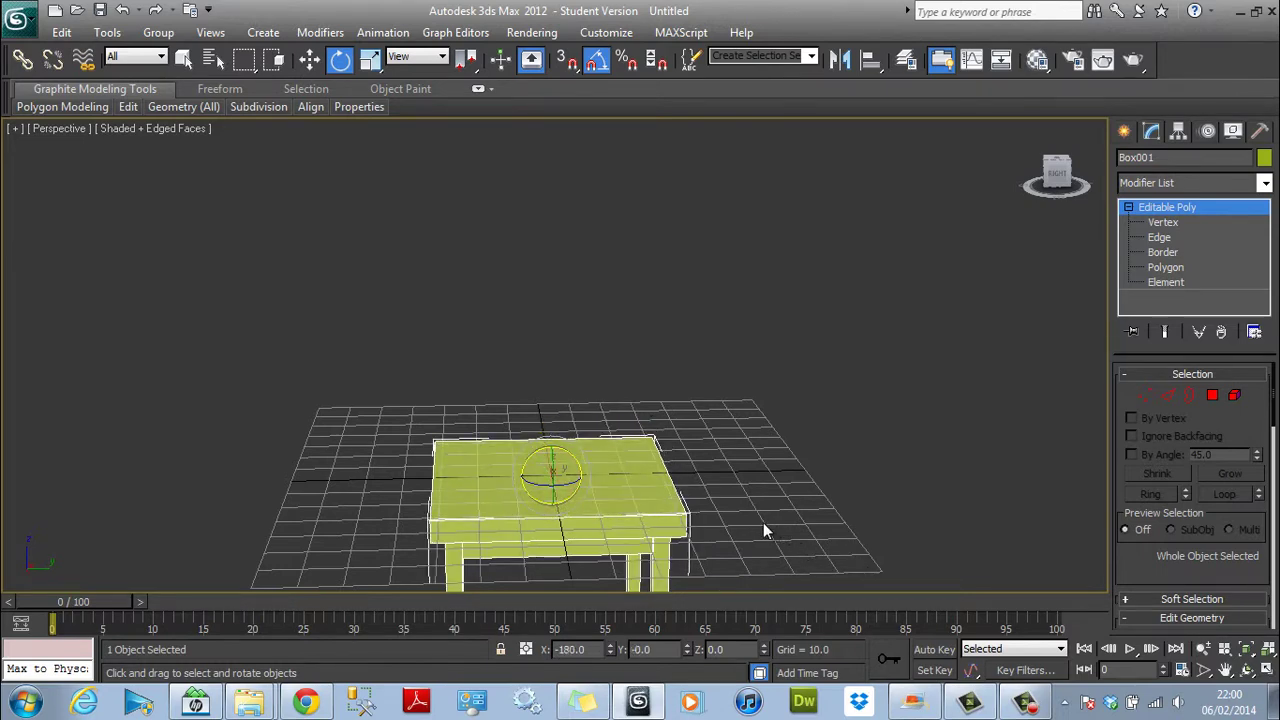
Raise the table by setting its Z position to 70.
{"action": "key", "text": "w"}
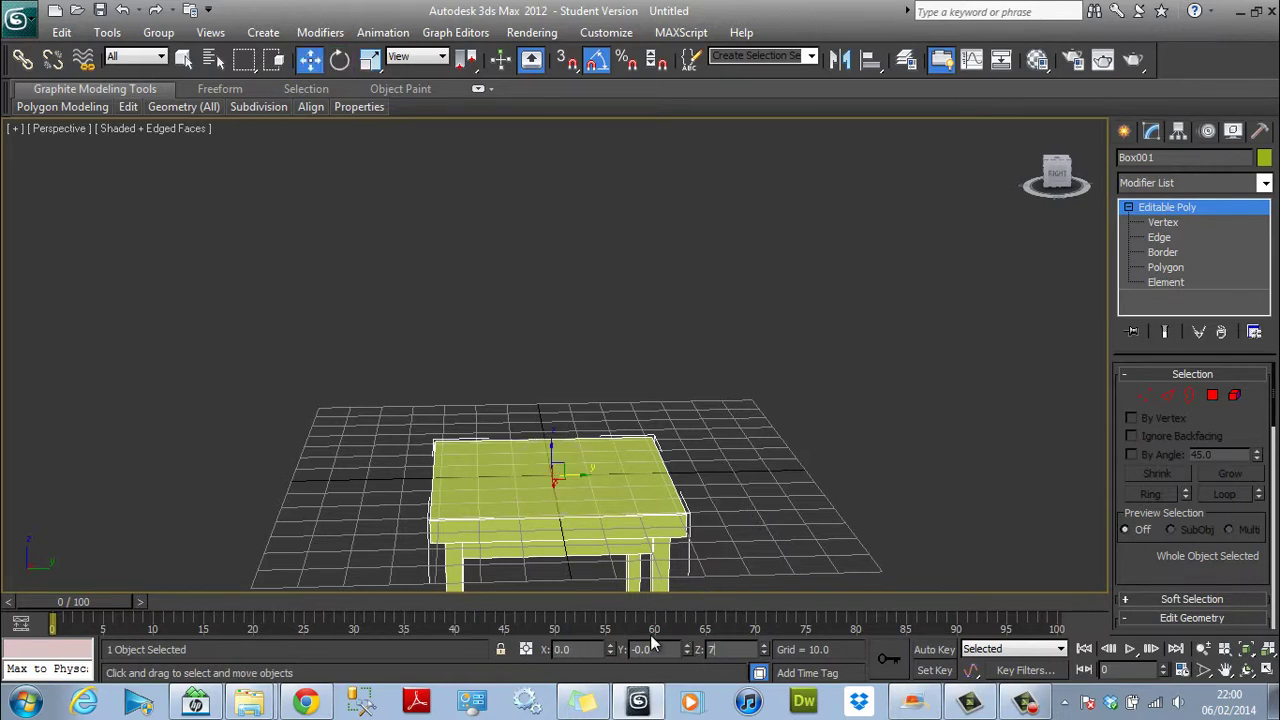
{"action": "key", "text": "Return"}
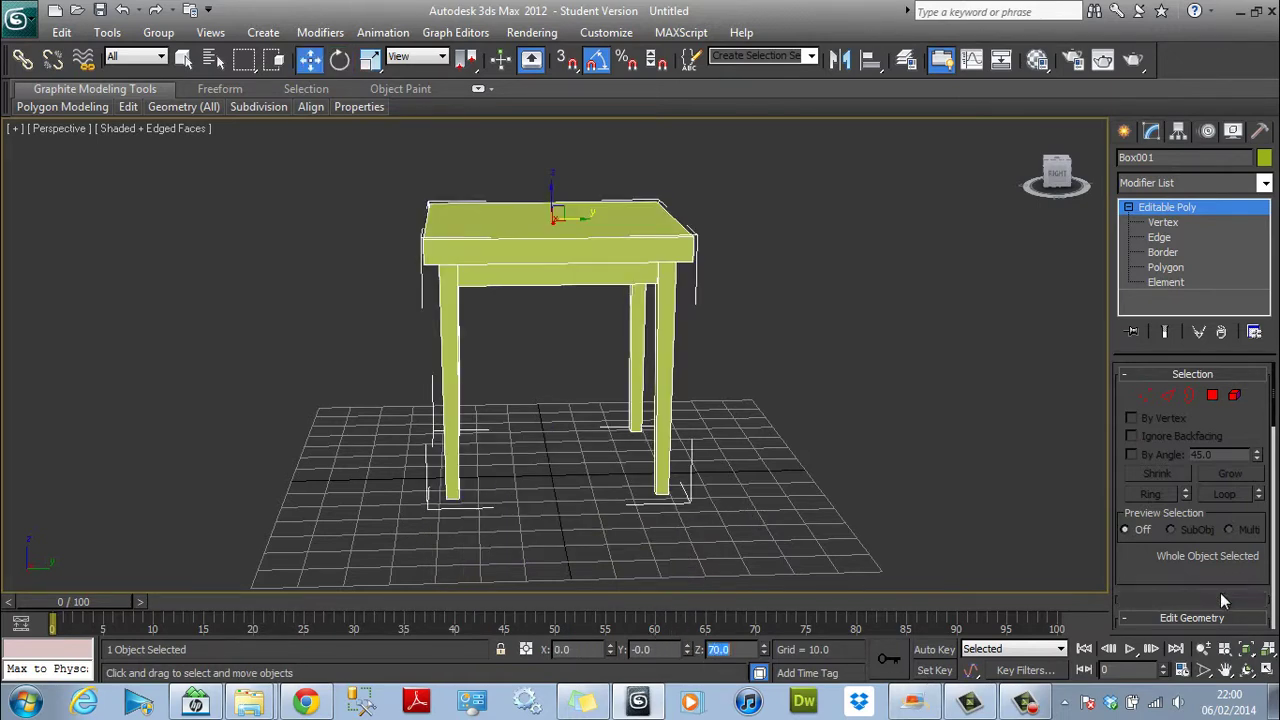
Lower the table by about 4.26 in the Front view so its feet rest on the grid line, and deselect it.
{"action": "left_click", "coordinate": [1268, 677]}
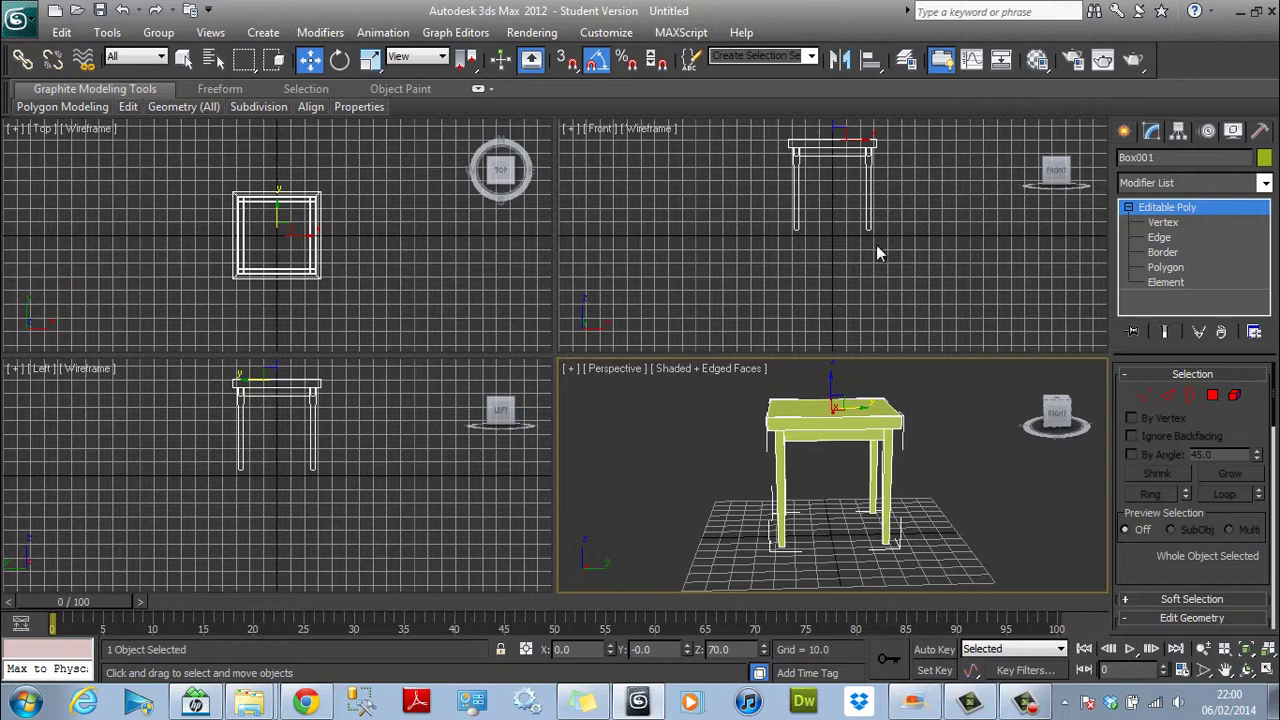
{"action": "right_click", "coordinate": [931, 266]}
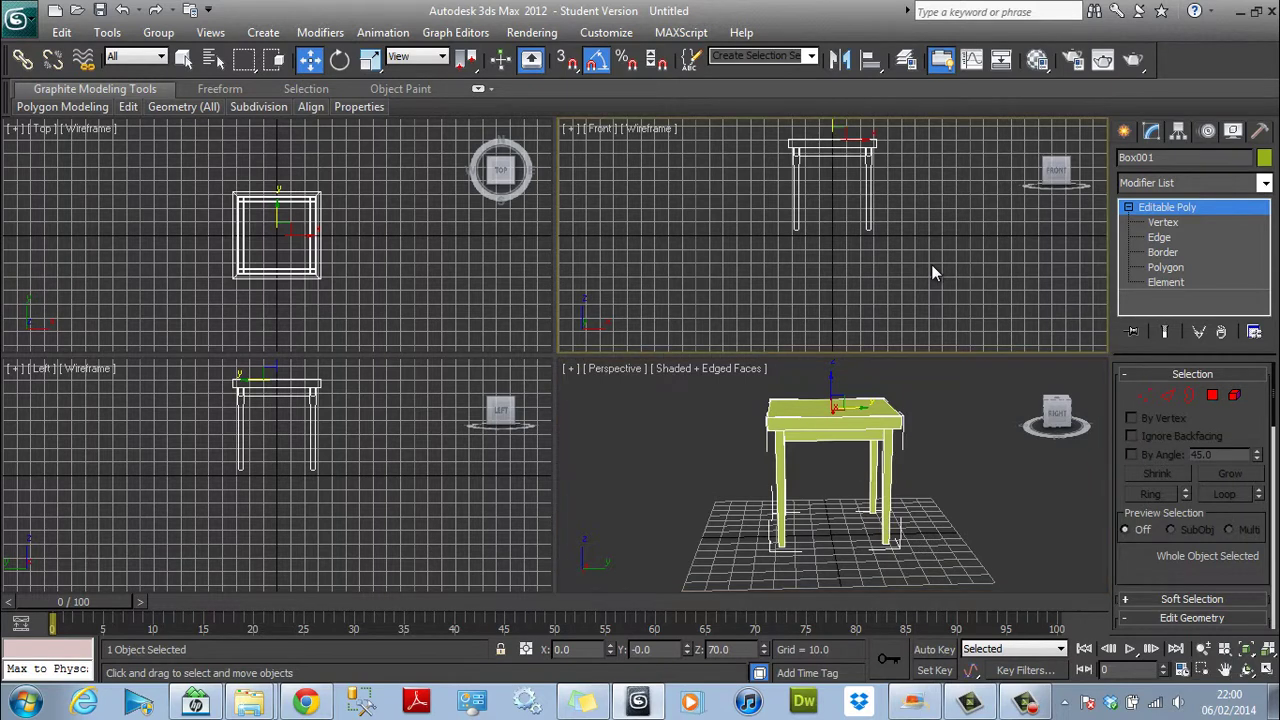
{"action": "left_click", "coordinate": [1225, 669]}
{"action": "left_click_drag", "start_coordinate": [854, 317], "coordinate": [859, 350]}
{"action": "key", "text": "w"}
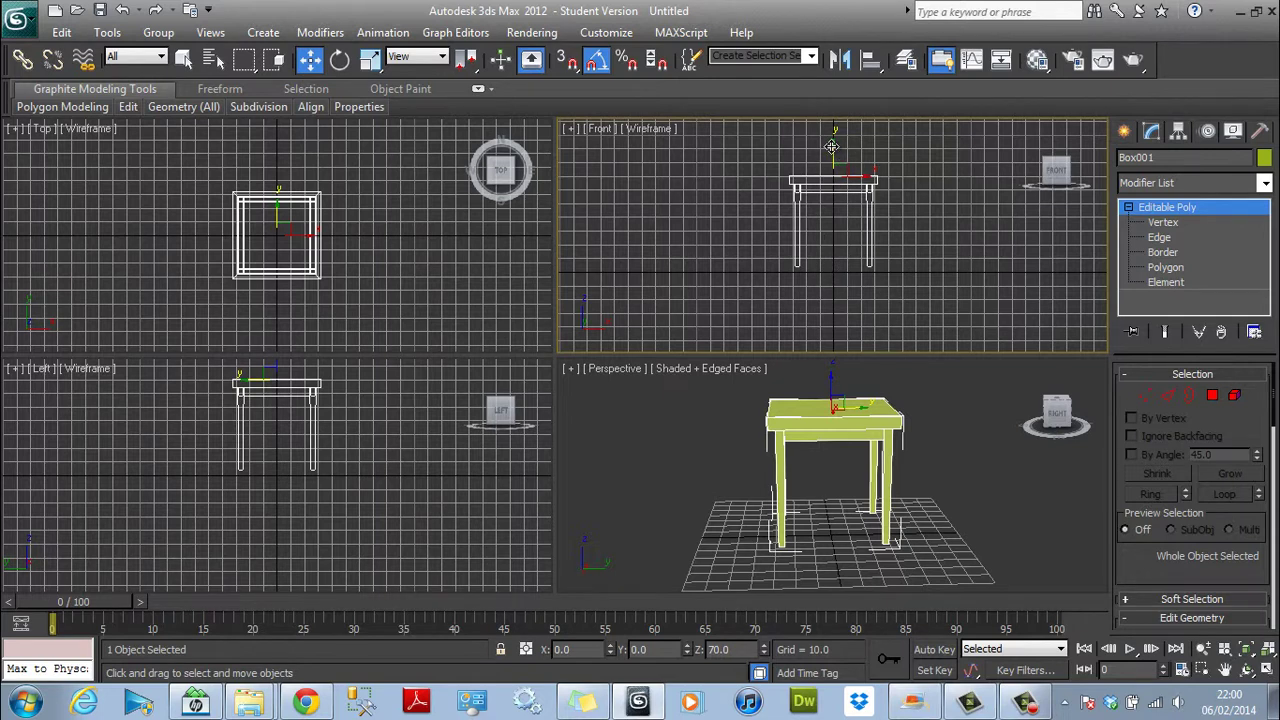
{"action": "left_click_drag", "start_coordinate": [833, 145], "coordinate": [832, 153]}
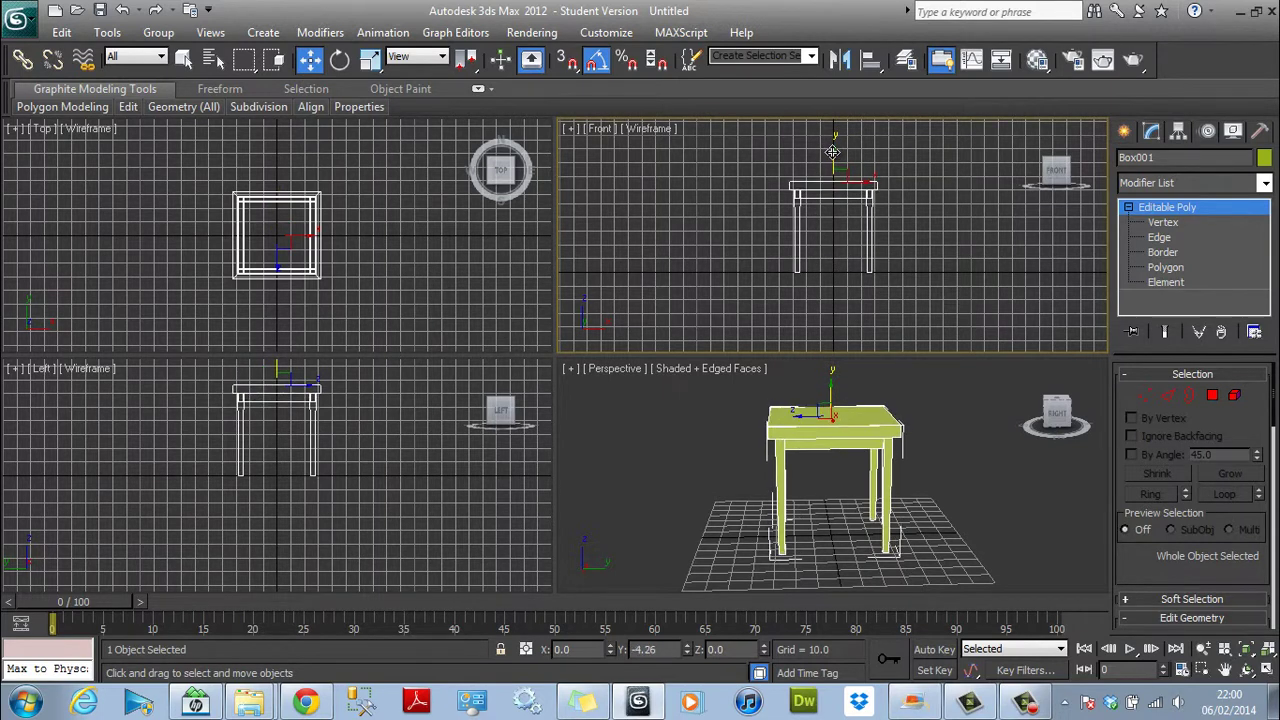
{"action": "left_click", "coordinate": [1063, 524]}
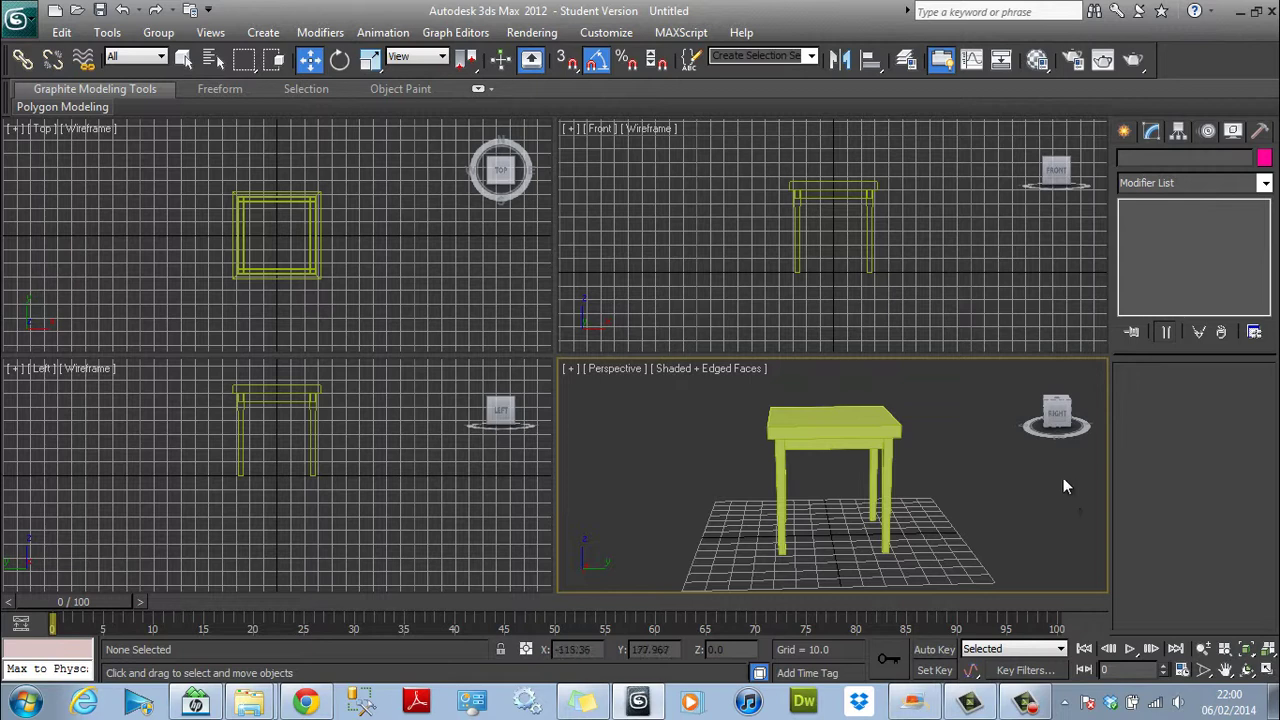
Select the tabletop's two opposite upper edges that run along the Y axis, in the table's Edge mode.
{"action": "mouse_move", "coordinate": [1060, 415]}
{"action": "left_mouse_down"}
{"action": "mouse_move", "coordinate": [1092, 426]}
{"action": "mouse_move", "coordinate": [1068, 428]}
{"action": "left_mouse_up"}
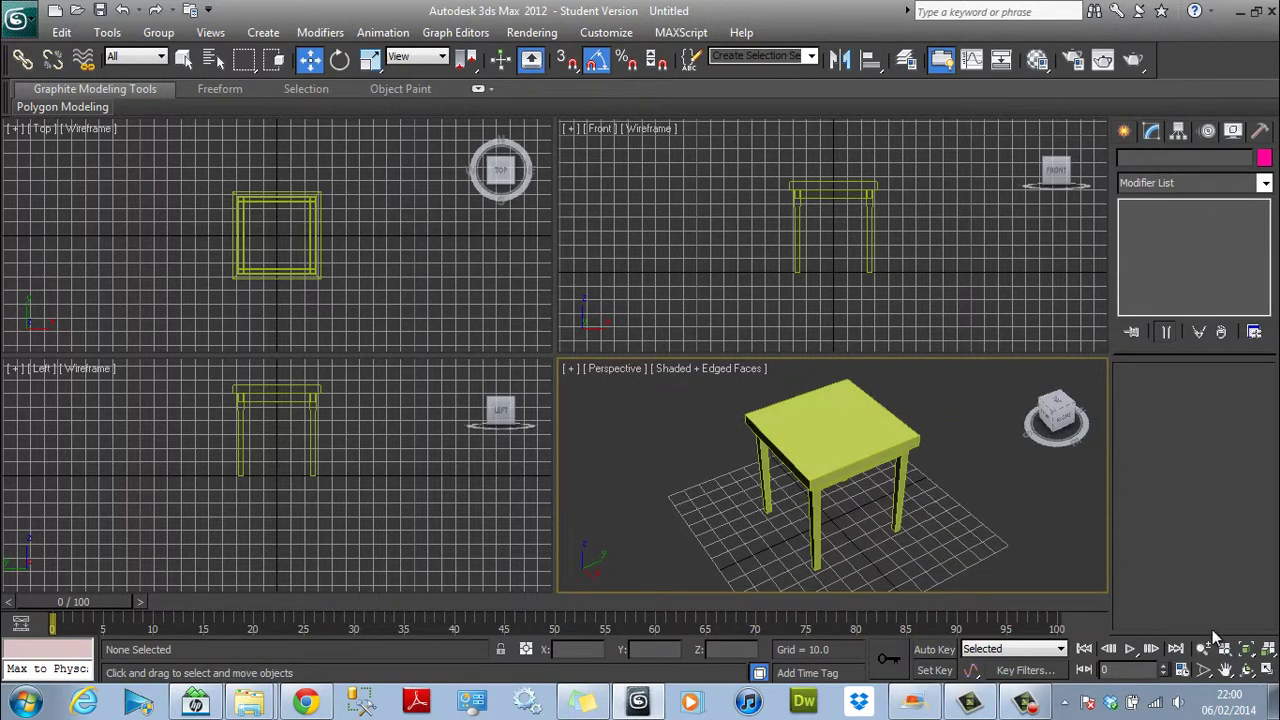
{"action": "left_click", "coordinate": [1267, 670]}
{"action": "right_click", "coordinate": [959, 520]}
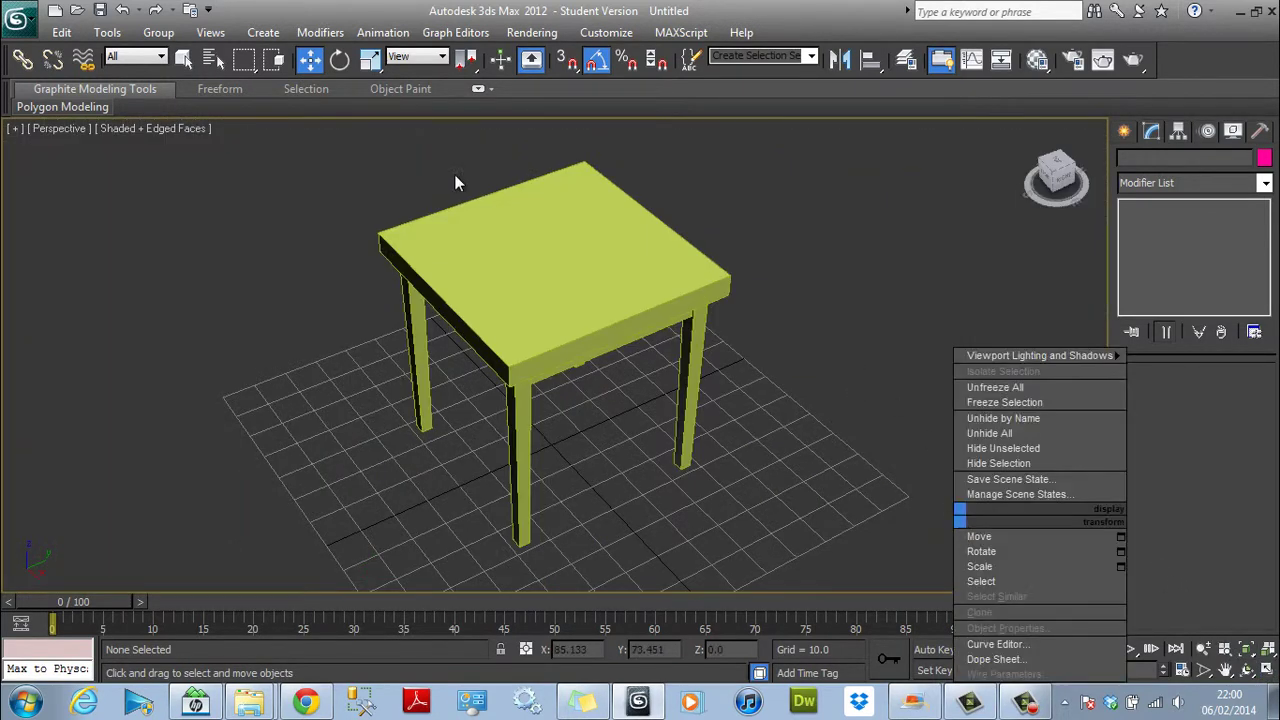
{"action": "left_click", "coordinate": [538, 220]}
{"action": "left_click", "coordinate": [541, 224]}
{"action": "left_click", "coordinate": [1156, 238]}
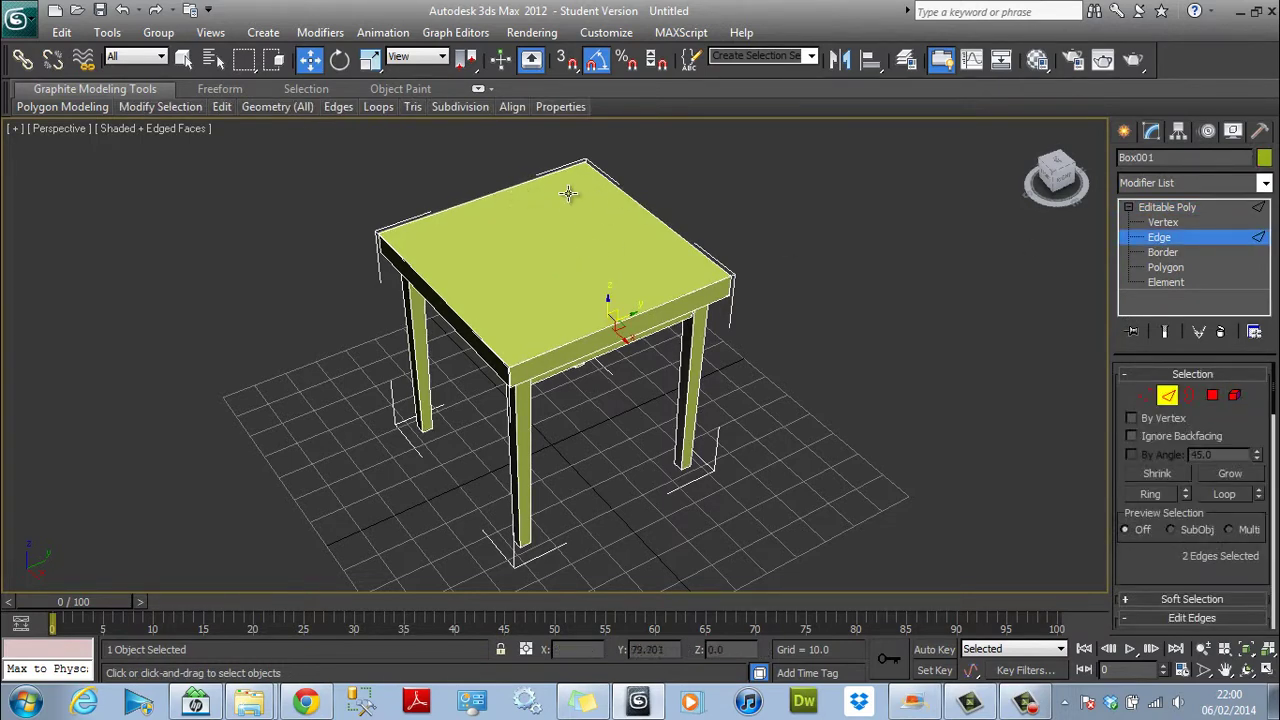
{"action": "left_click", "coordinate": [502, 189]}
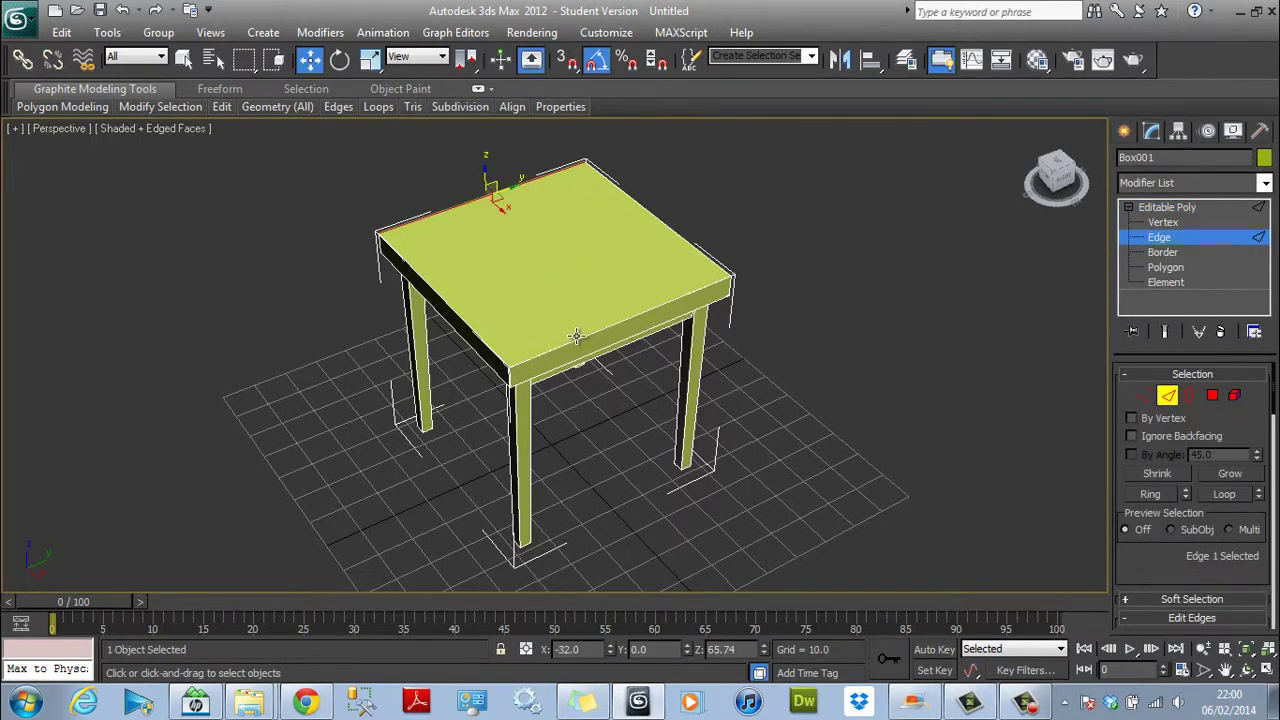
{"action": "left_click", "coordinate": [575, 348], "text": "ctrl"}
{"action": "scroll", "coordinate": [650, 362], "scroll_direction": "up", "scroll_amount": 3}
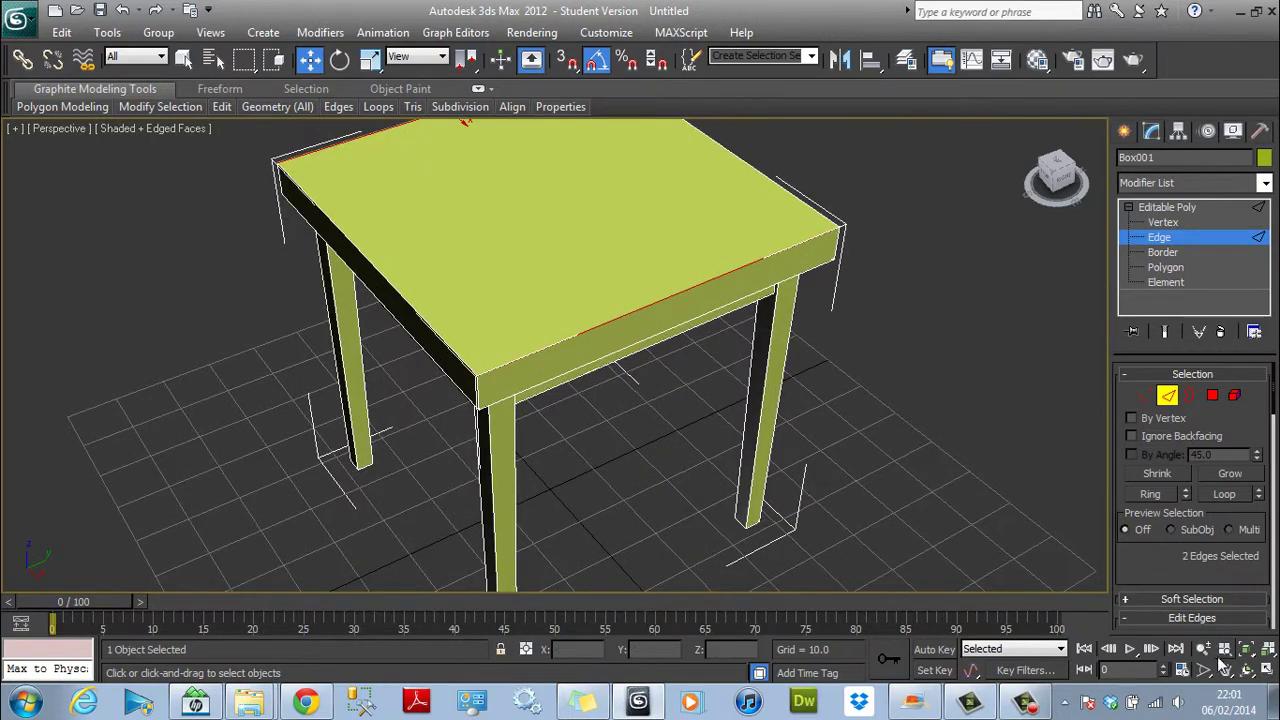
{"action": "middle_click_drag", "start_coordinate": [905, 445], "coordinate": [815, 552]}
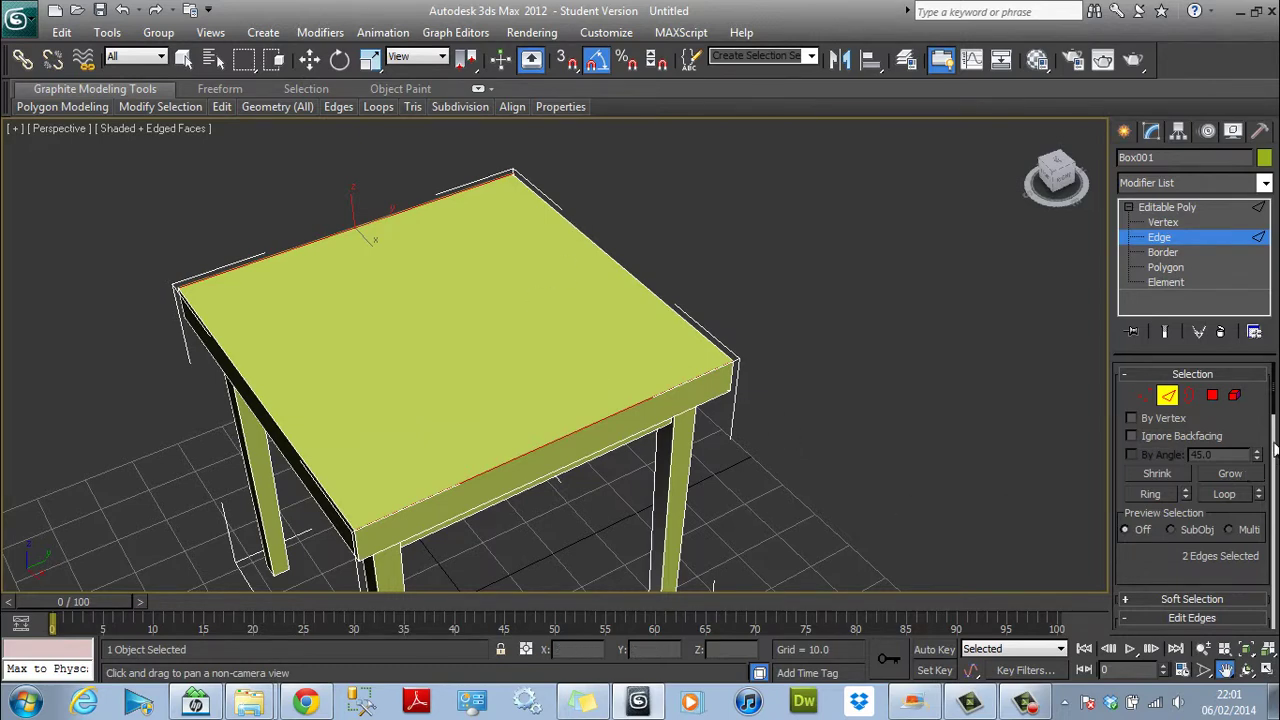
Connect the two selected tabletop edges with 1 segment, pinch 0 and slide -82.
{"action": "left_click_drag", "start_coordinate": [1269, 403], "coordinate": [1267, 462]}
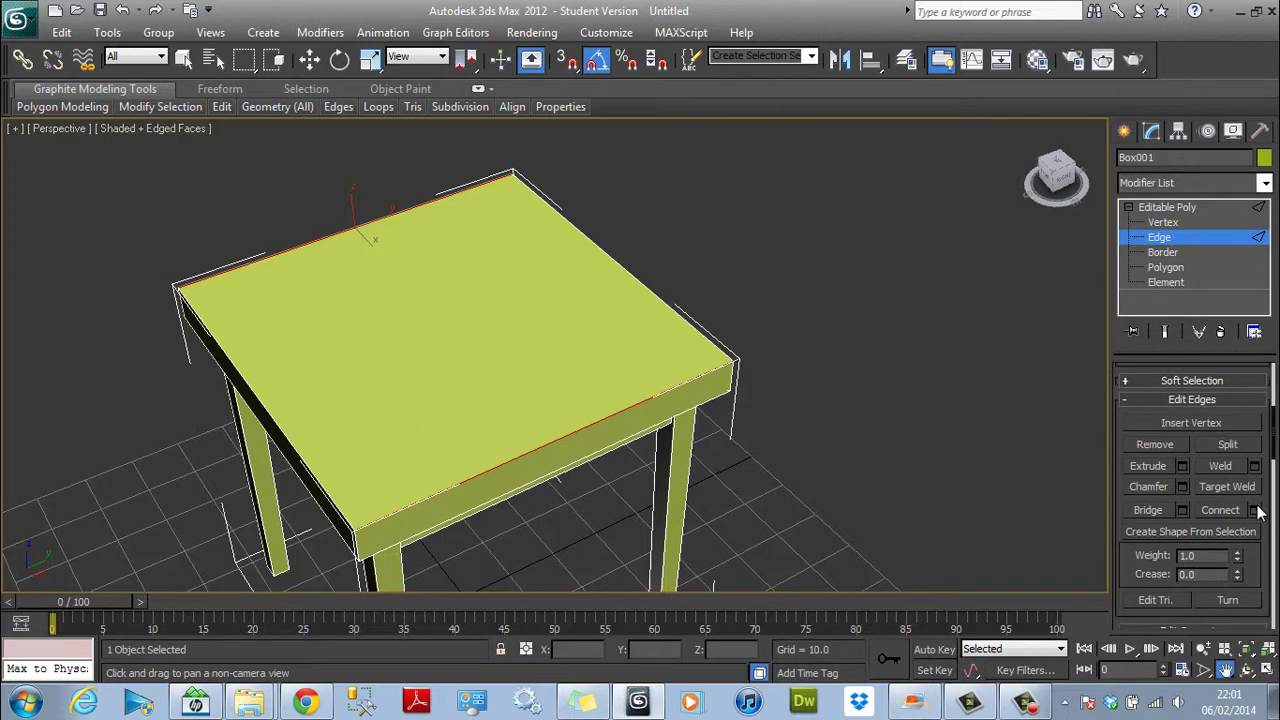
{"action": "left_click", "coordinate": [1255, 510]}
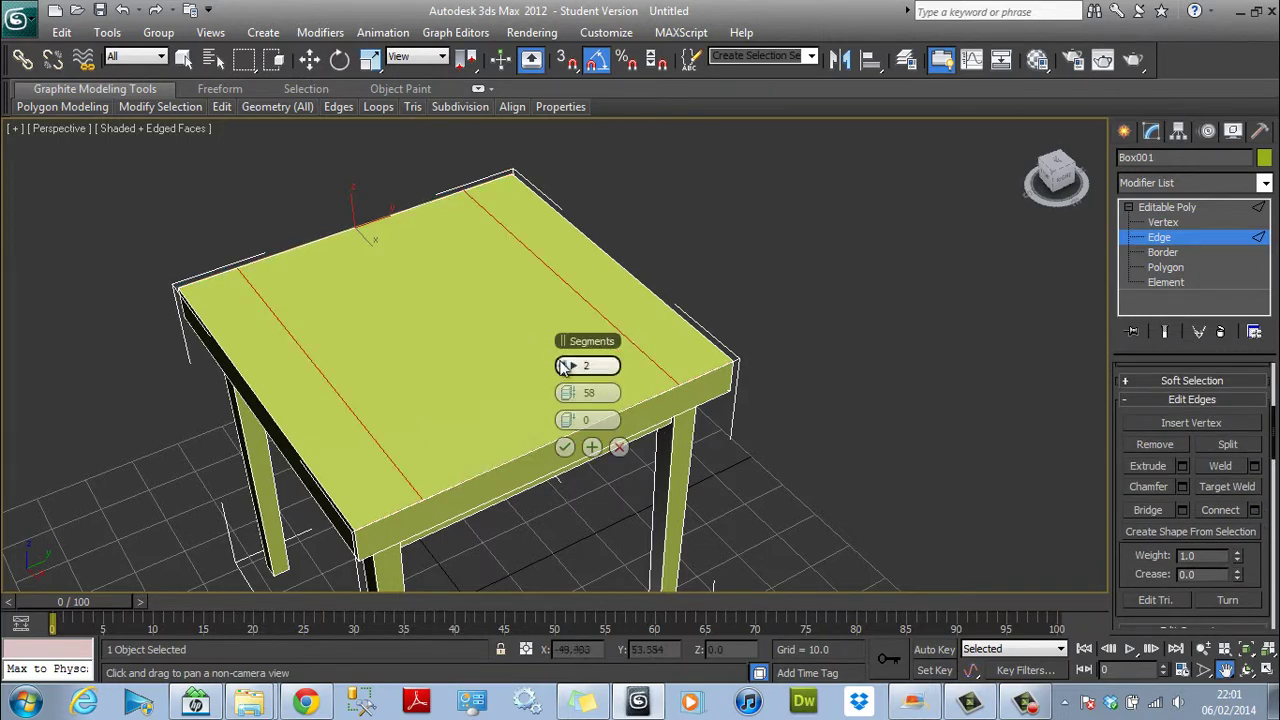
{"action": "left_click", "coordinate": [563, 366]}
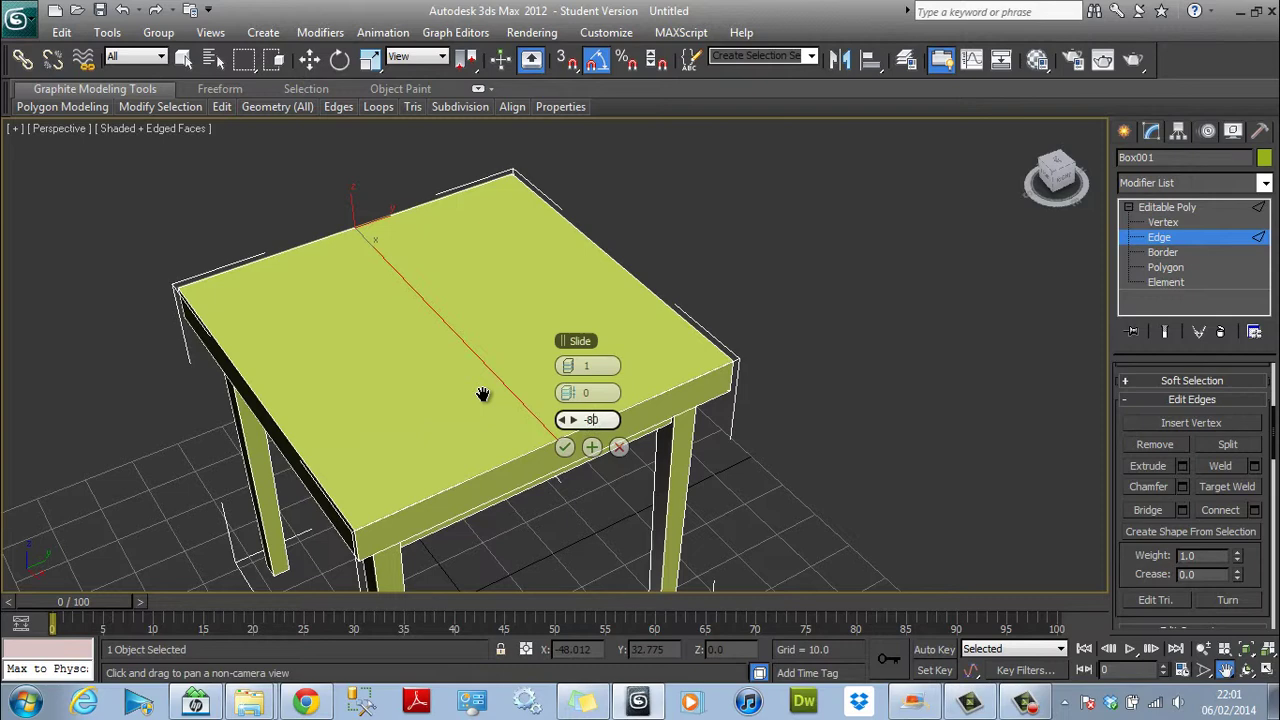
{"action": "key", "text": "Return"}
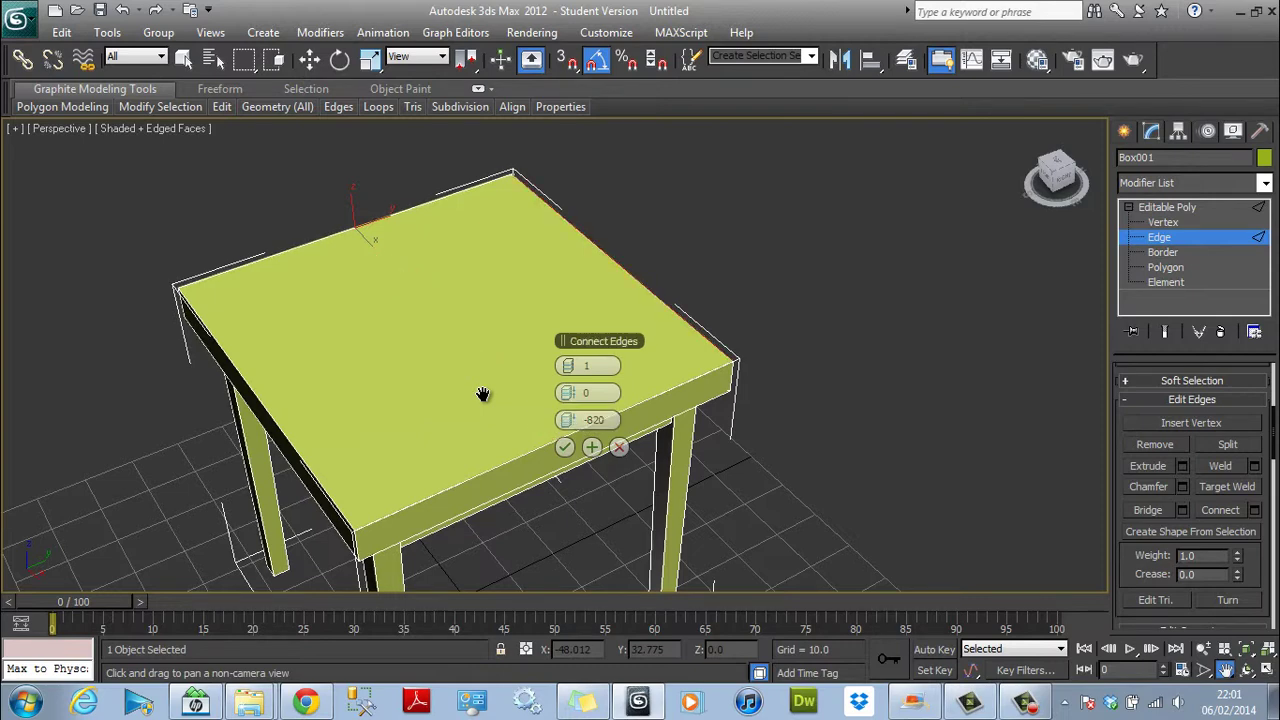
{"action": "left_click", "coordinate": [595, 420]}
{"action": "key", "text": "BackSpace"}
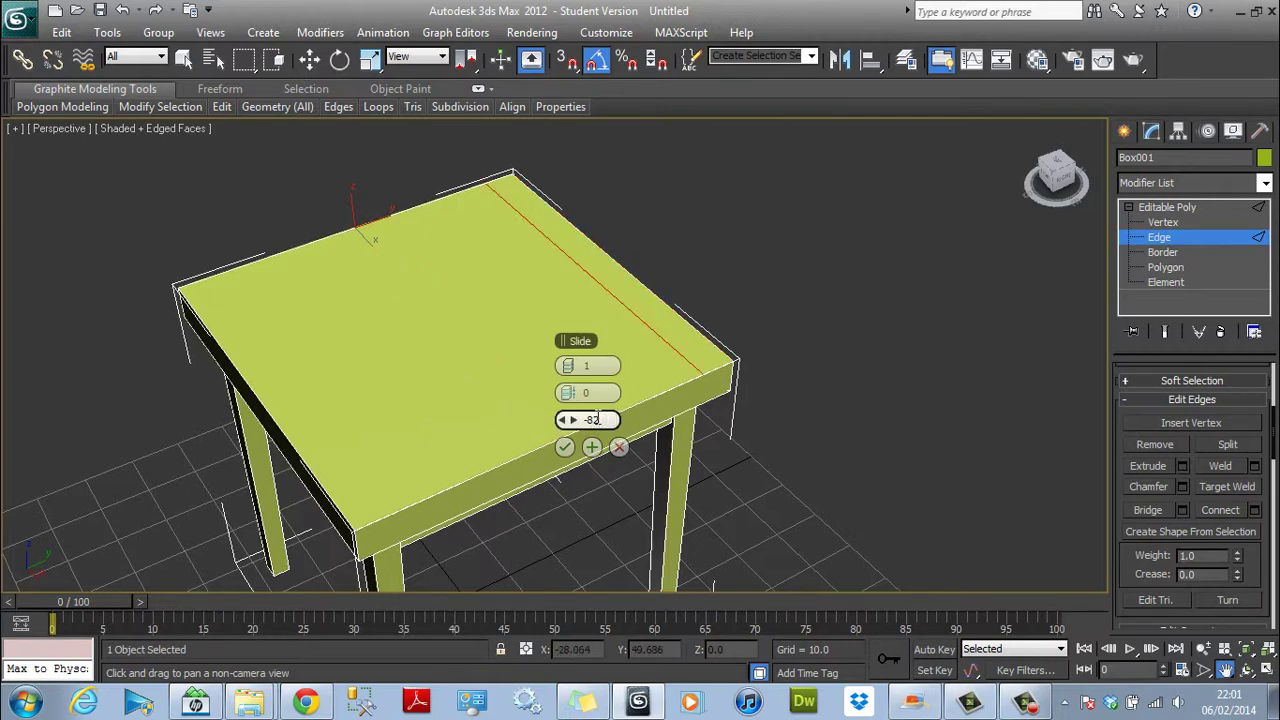
{"action": "left_click", "coordinate": [565, 447]}
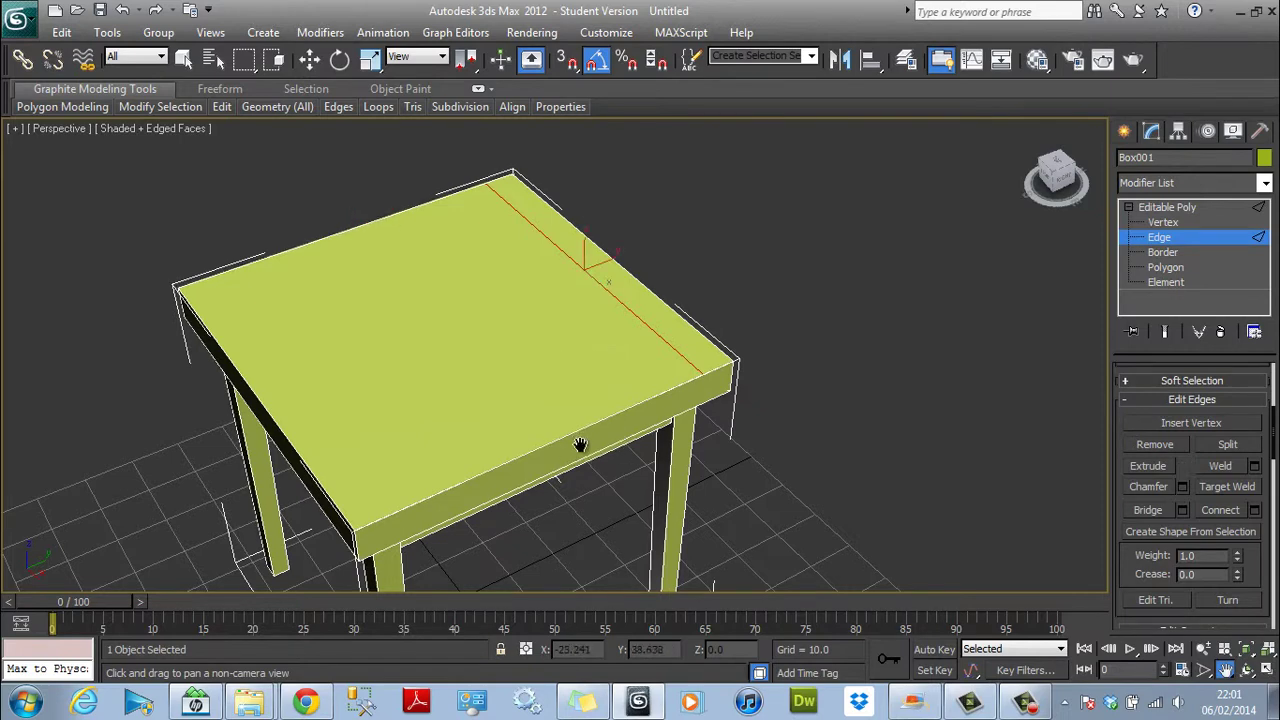
Select the new line and the parallel outer tabletop edge beside it, and start connecting them with slide 0.
{"action": "scroll", "coordinate": [864, 371], "scroll_direction": "down", "scroll_amount": 3}
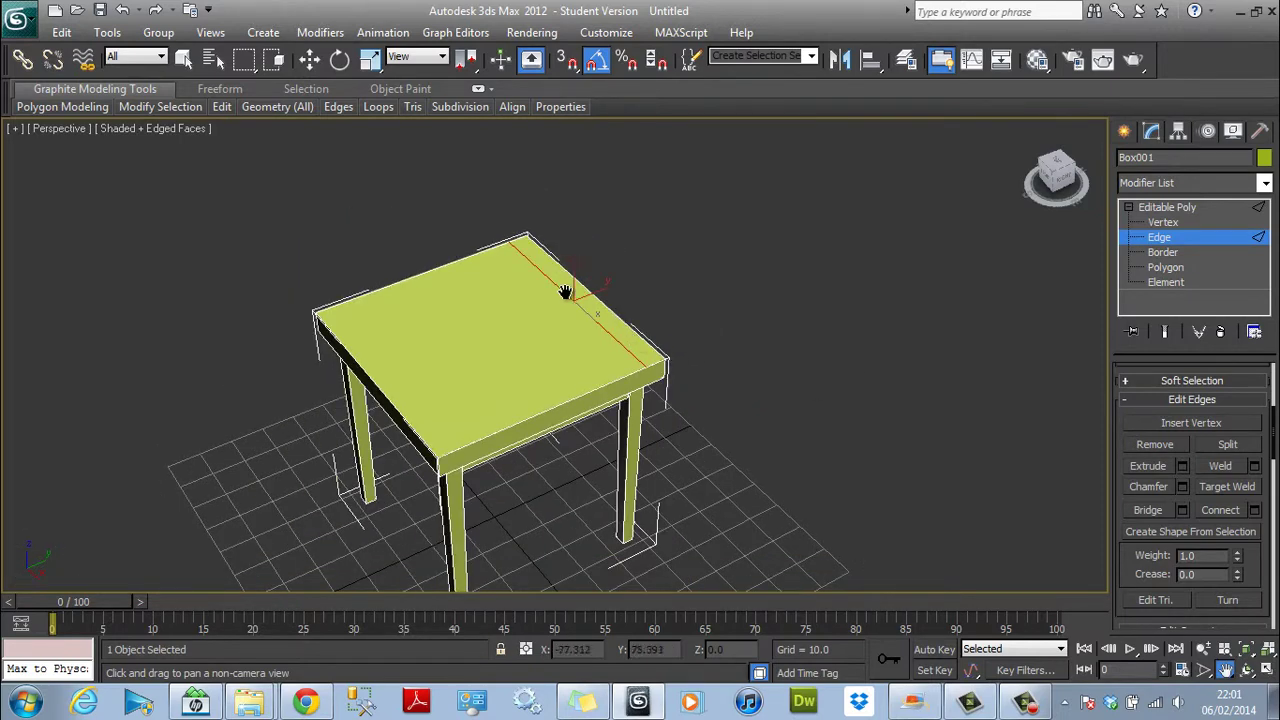
{"action": "key", "text": "w"}
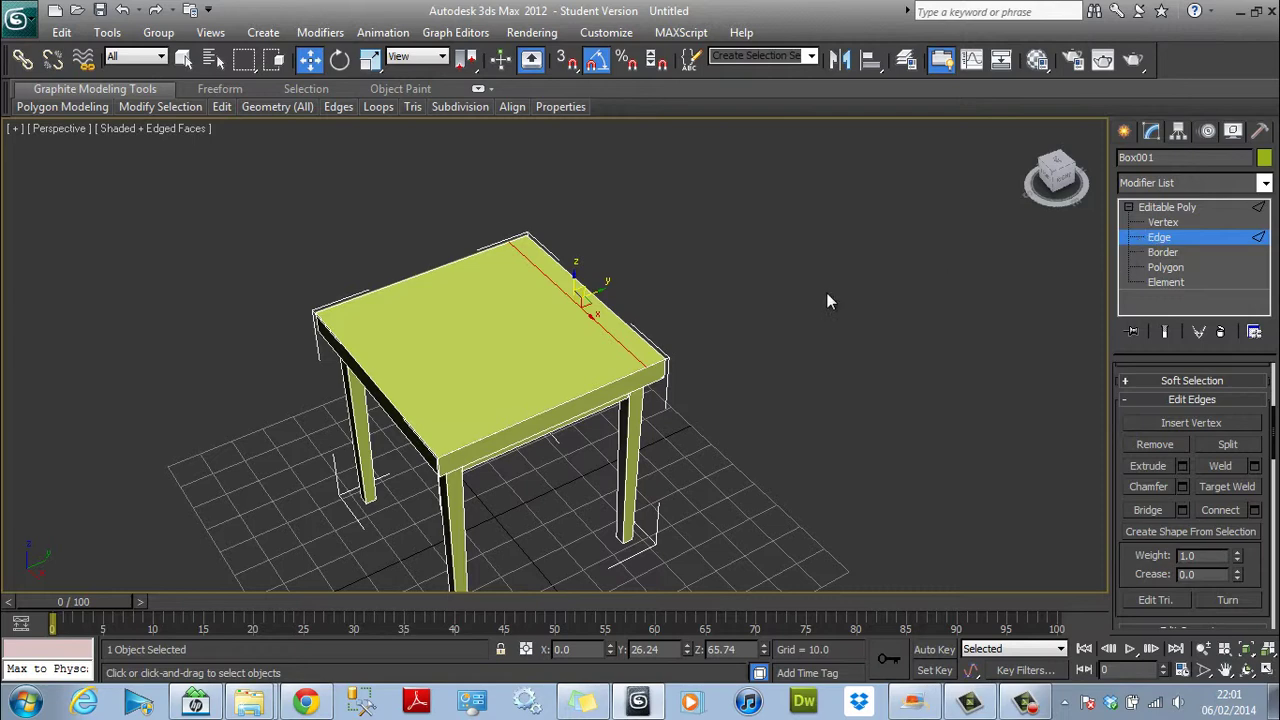
{"action": "scroll", "coordinate": [774, 287], "scroll_direction": "up", "scroll_amount": 2}
{"action": "left_click", "coordinate": [676, 311], "text": "ctrl"}
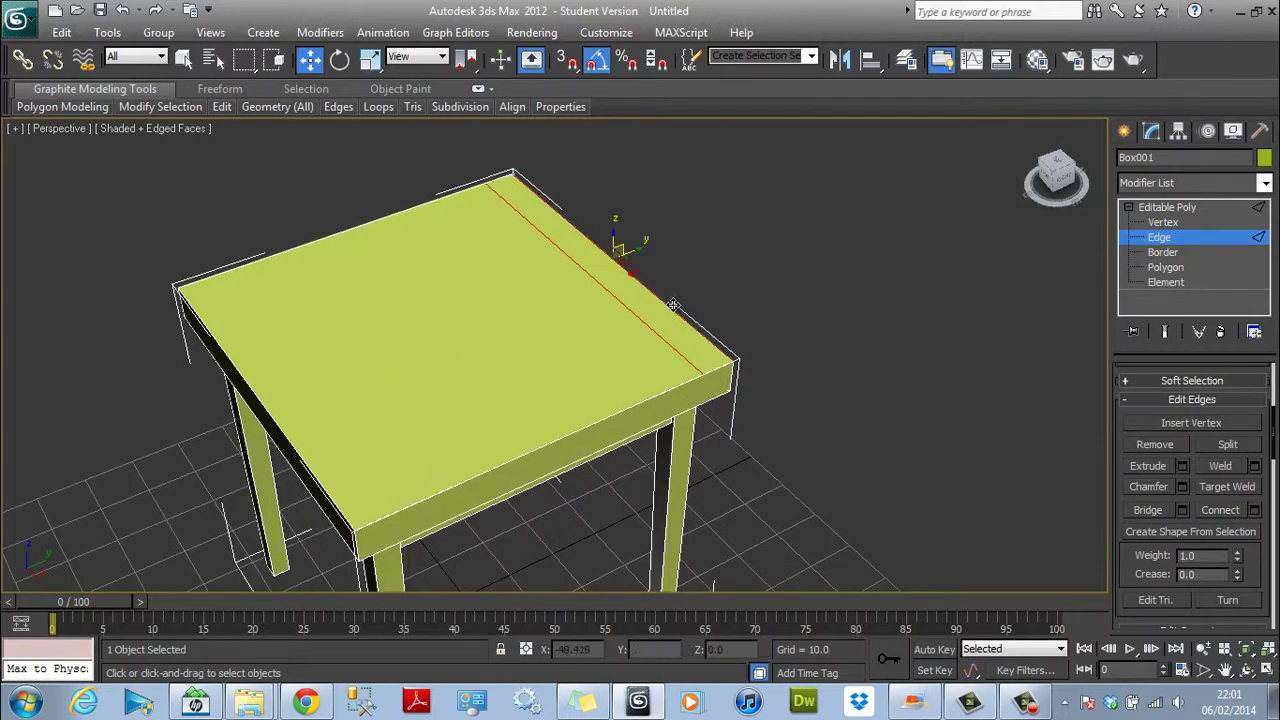
{"action": "left_click", "coordinate": [1252, 511]}
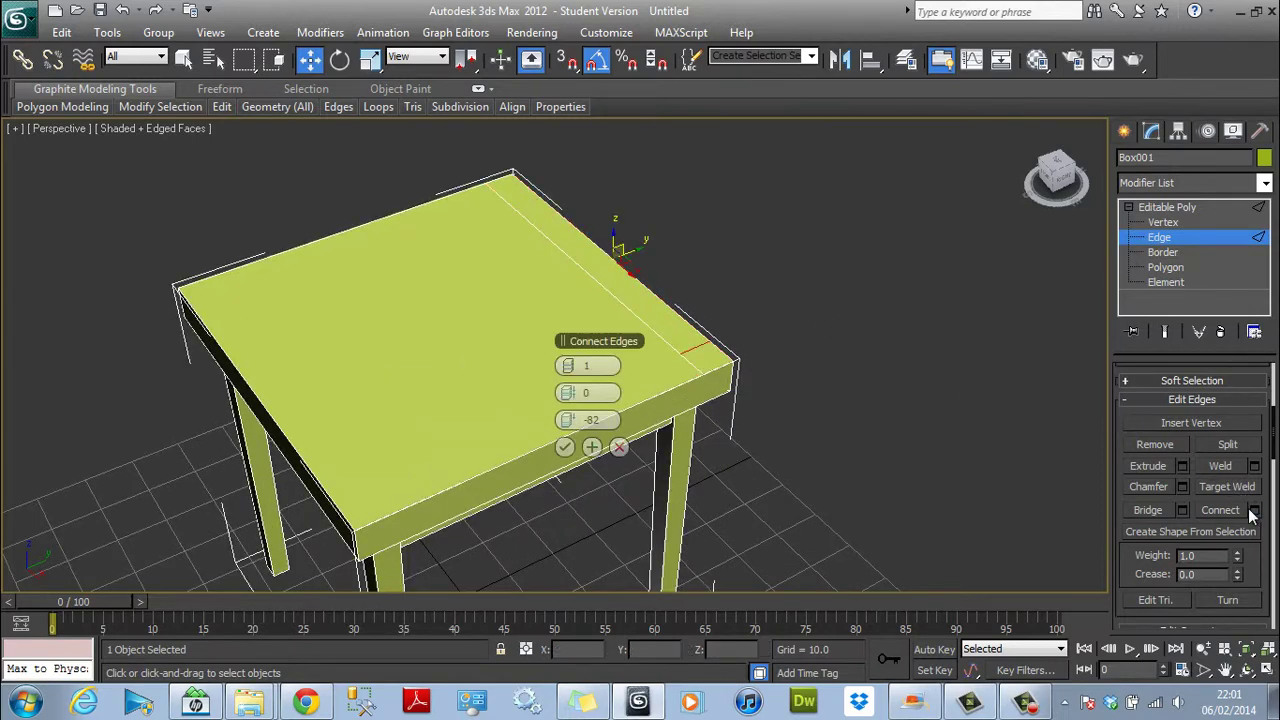
{"action": "left_click", "coordinate": [613, 420]}
{"action": "left_click_drag", "start_coordinate": [613, 420], "coordinate": [587, 420]}
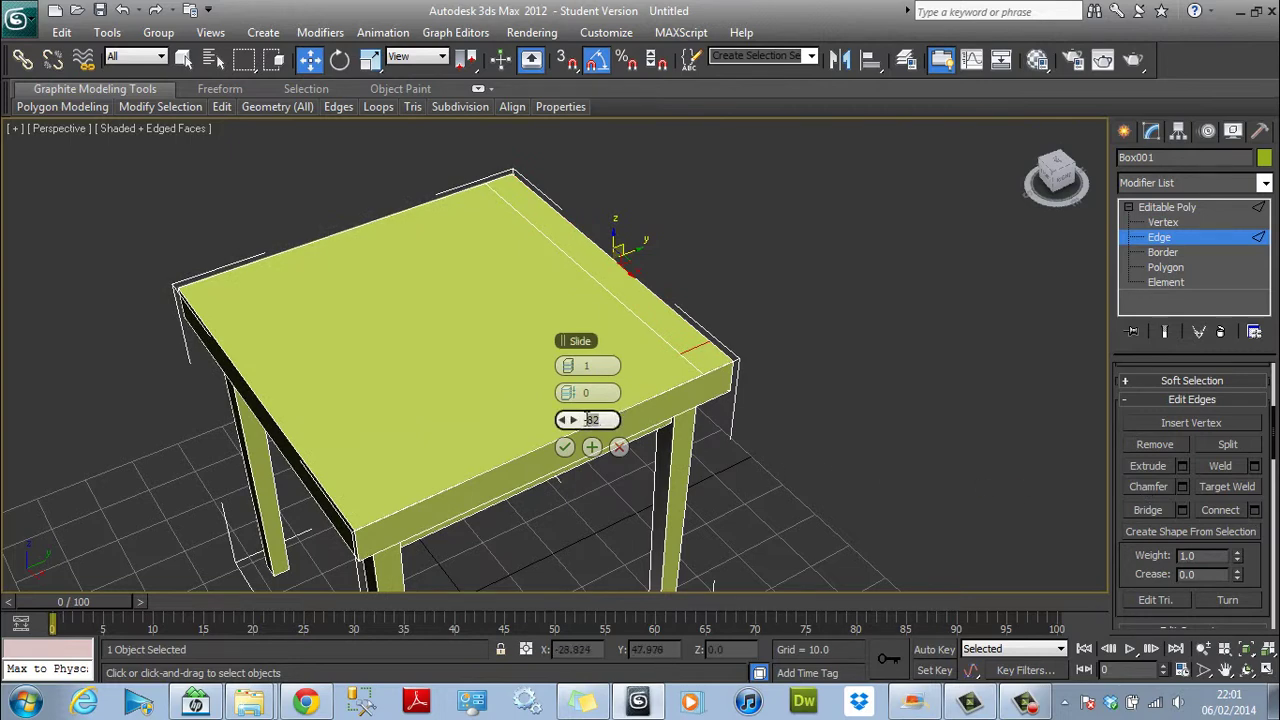
{"action": "type", "text": "0"}
{"action": "key", "text": "Return"}
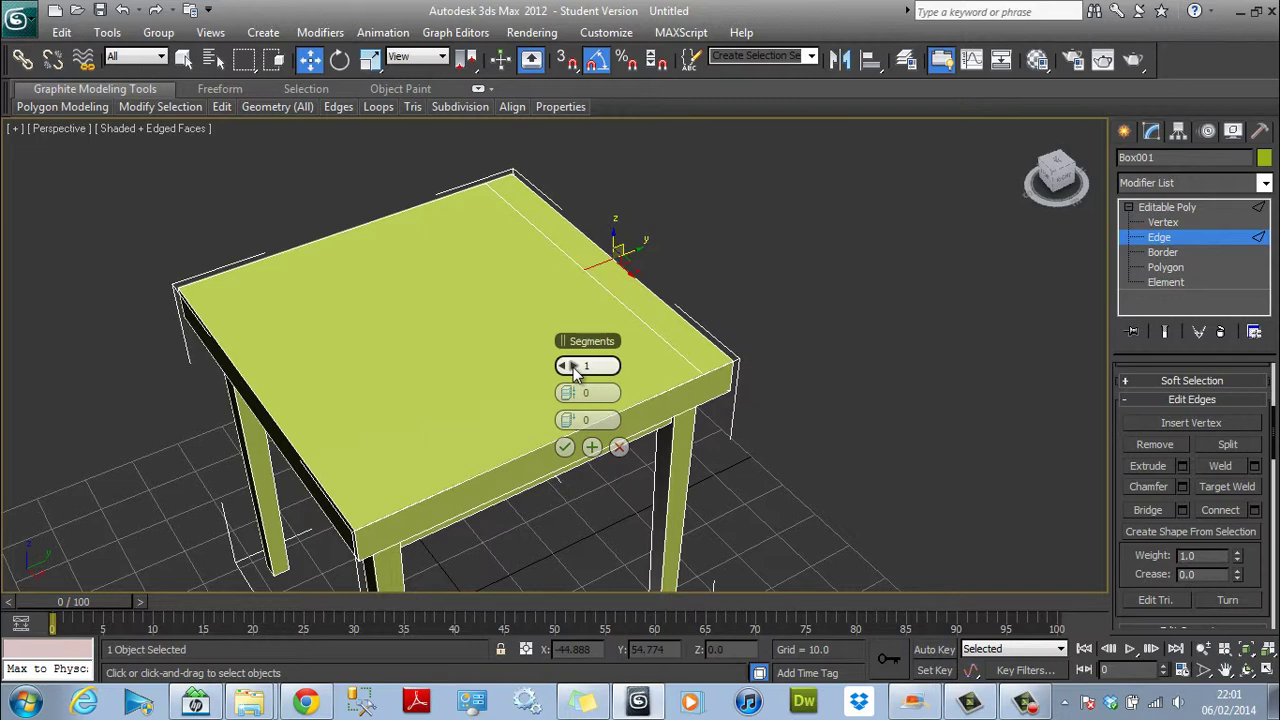
Set the connection across the narrow strip to 4 segments with pinch 72, and apply it.
{"action": "left_click", "coordinate": [574, 367]}
{"action": "left_click", "coordinate": [574, 367]}
{"action": "left_click", "coordinate": [574, 367]}
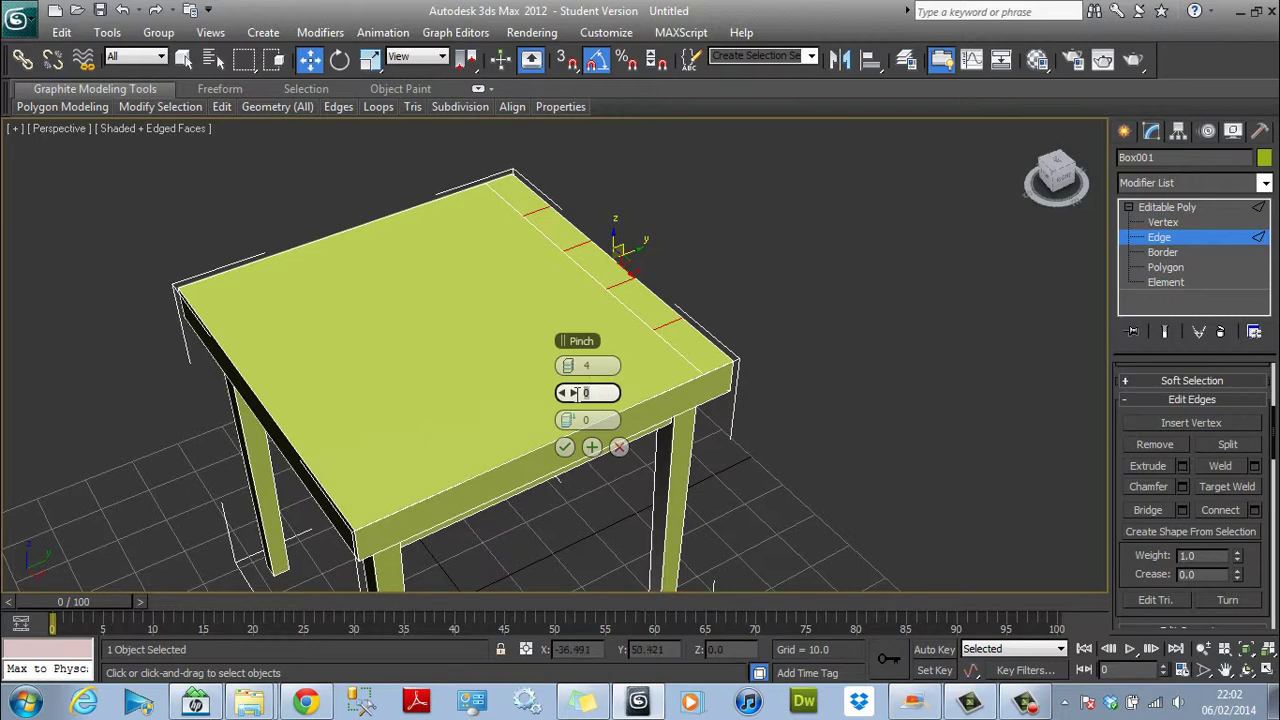
{"action": "type", "text": "2"}
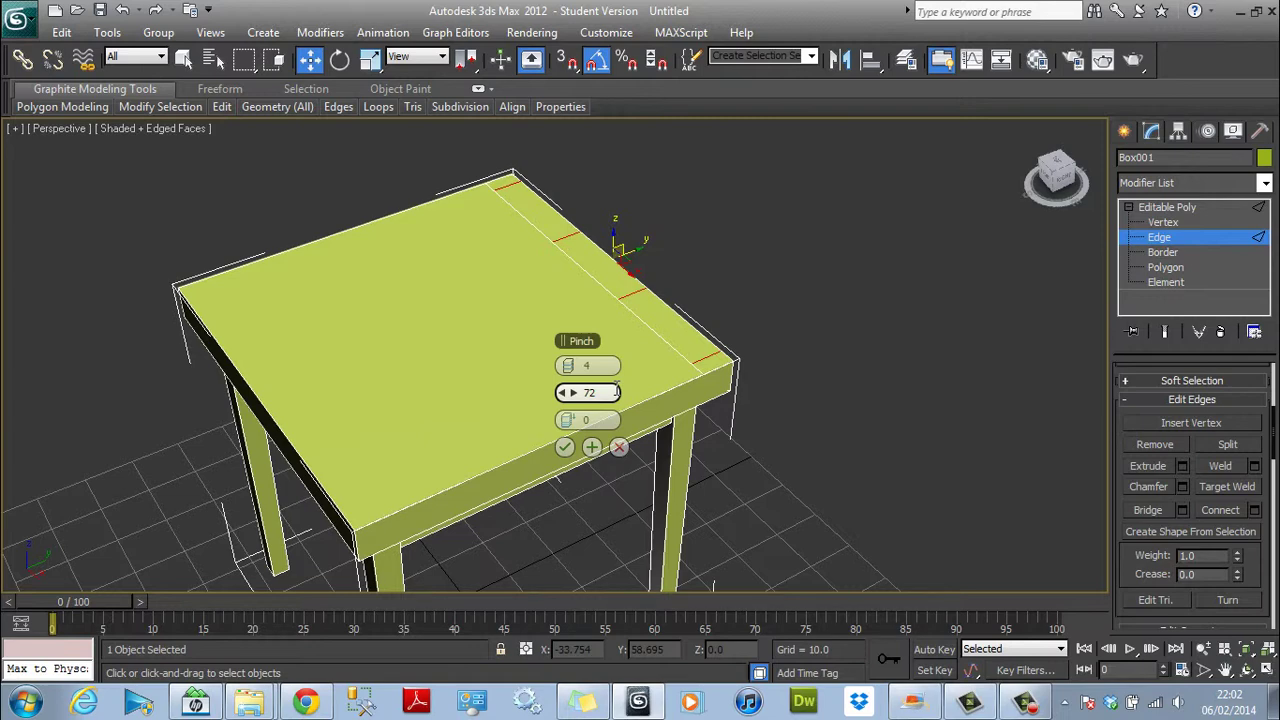
{"action": "left_click", "coordinate": [564, 447]}
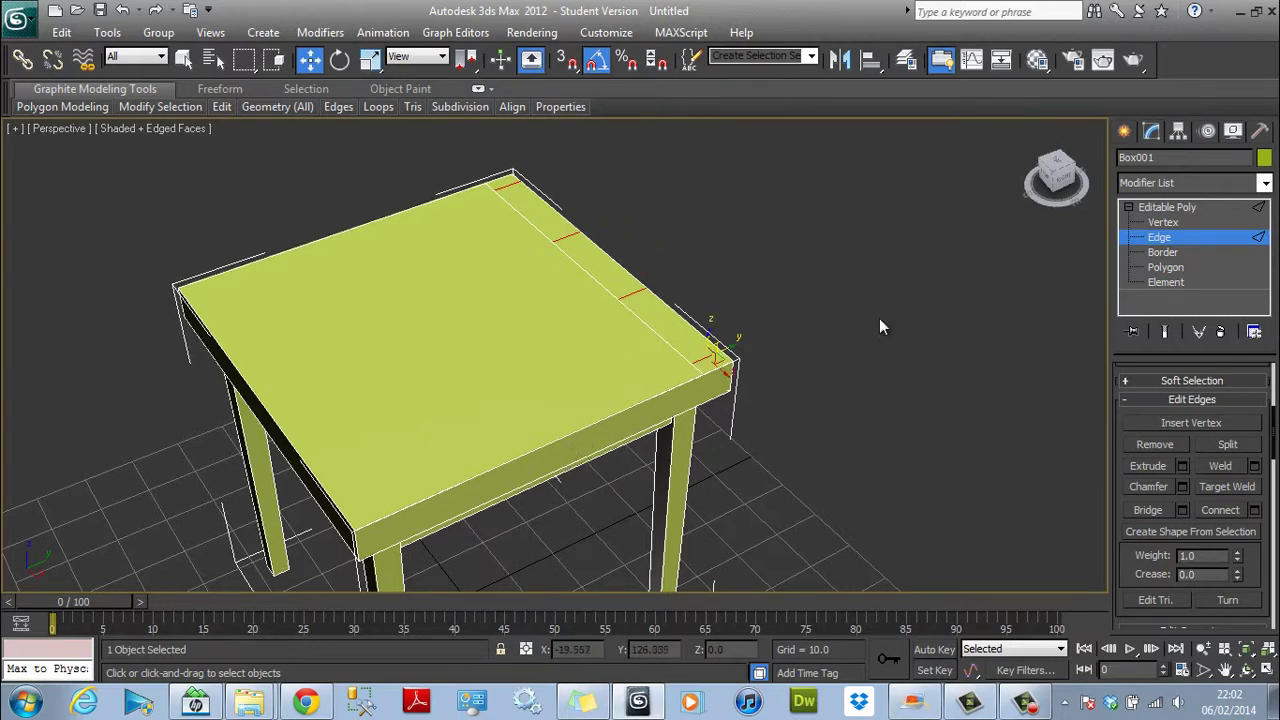
Connect the two long edges of the strip's wide cell nearest the front corner with 1 segment, pinch 0 and slide -50.
{"action": "left_click", "coordinate": [670, 325]}
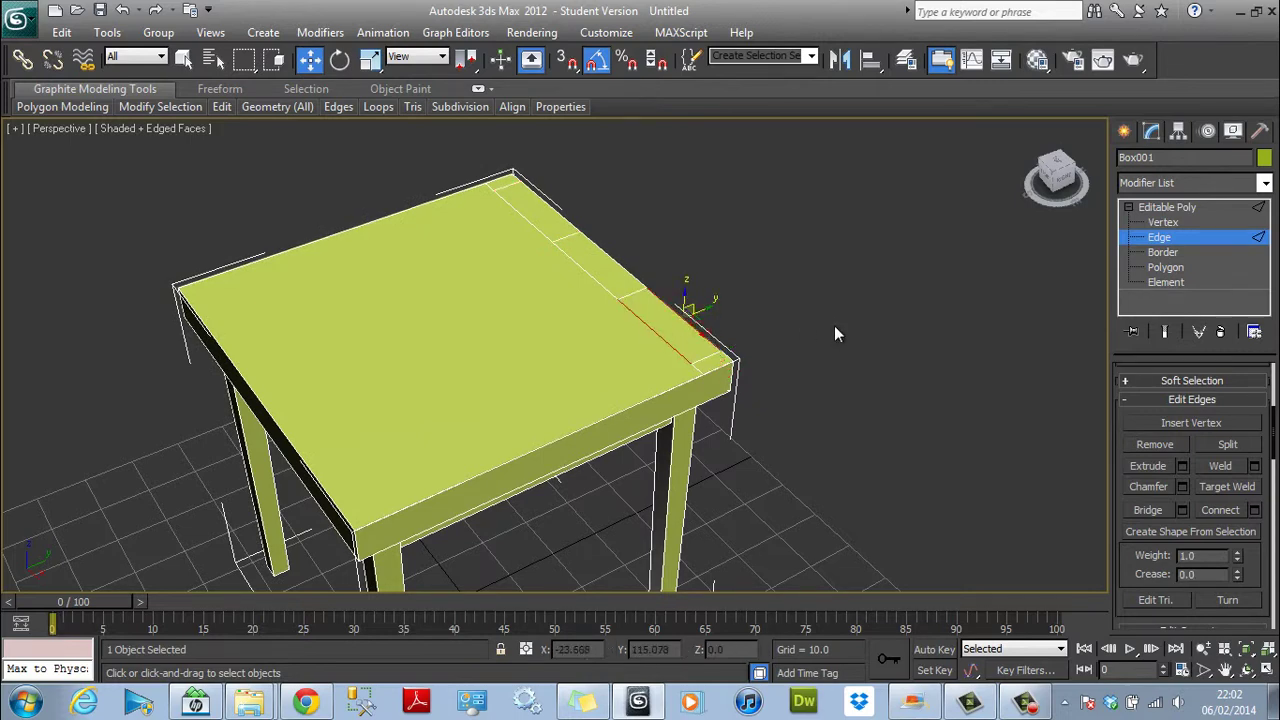
{"action": "scroll", "coordinate": [834, 325], "scroll_direction": "up", "scroll_amount": 3}
{"action": "scroll", "coordinate": [834, 325], "scroll_direction": "down", "scroll_amount": 3}
{"action": "left_click", "coordinate": [661, 323], "text": "ctrl"}
{"action": "left_click", "coordinate": [1254, 510]}
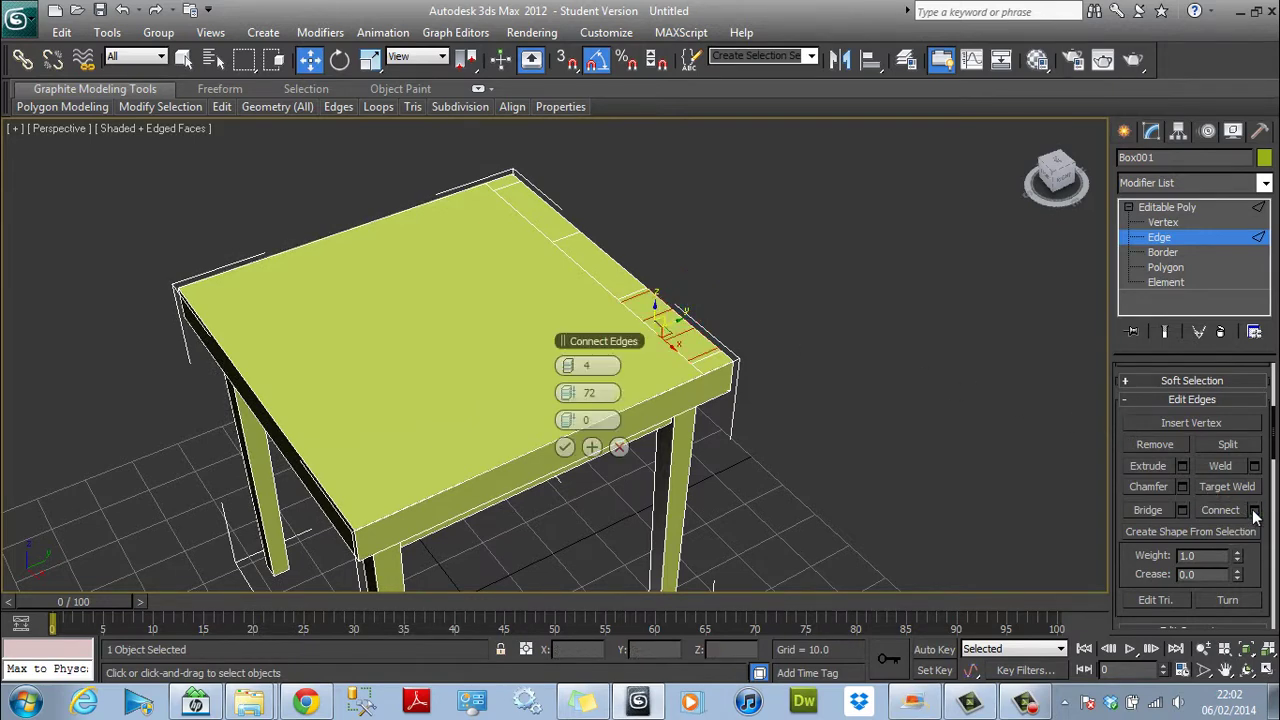
{"action": "left_click_drag", "start_coordinate": [566, 366], "coordinate": [566, 398]}
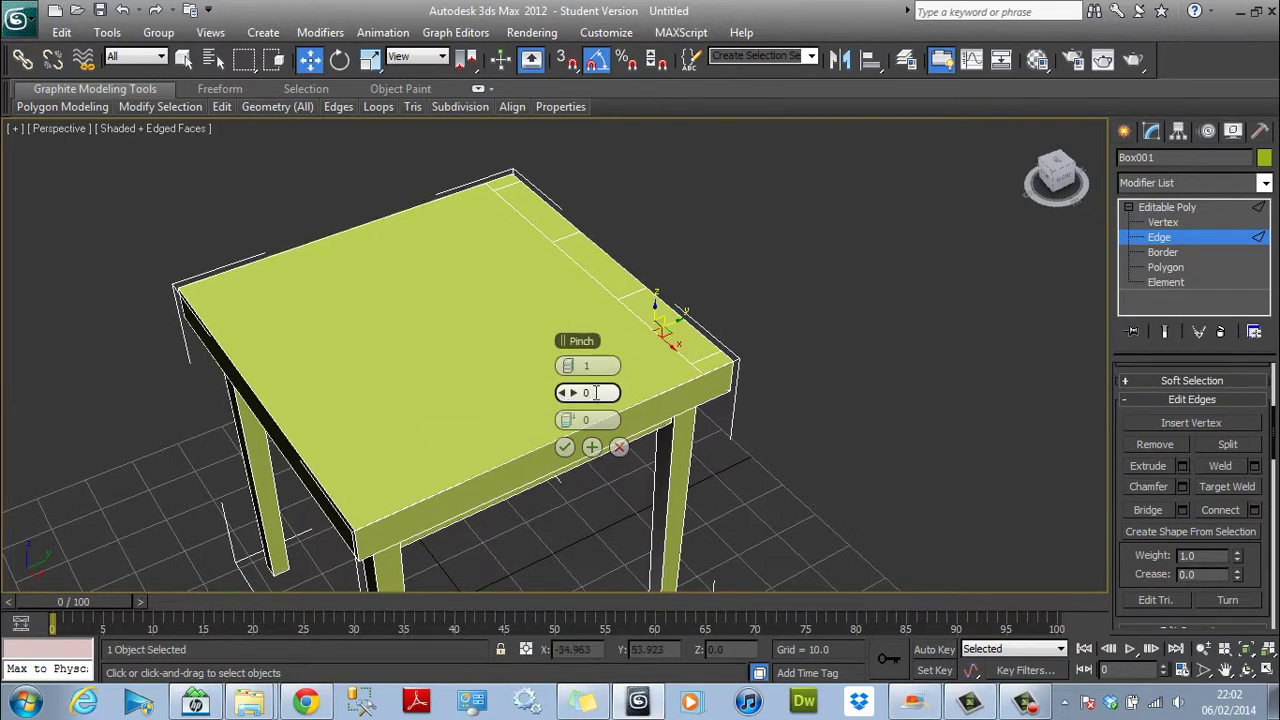
{"action": "left_click", "coordinate": [612, 418]}
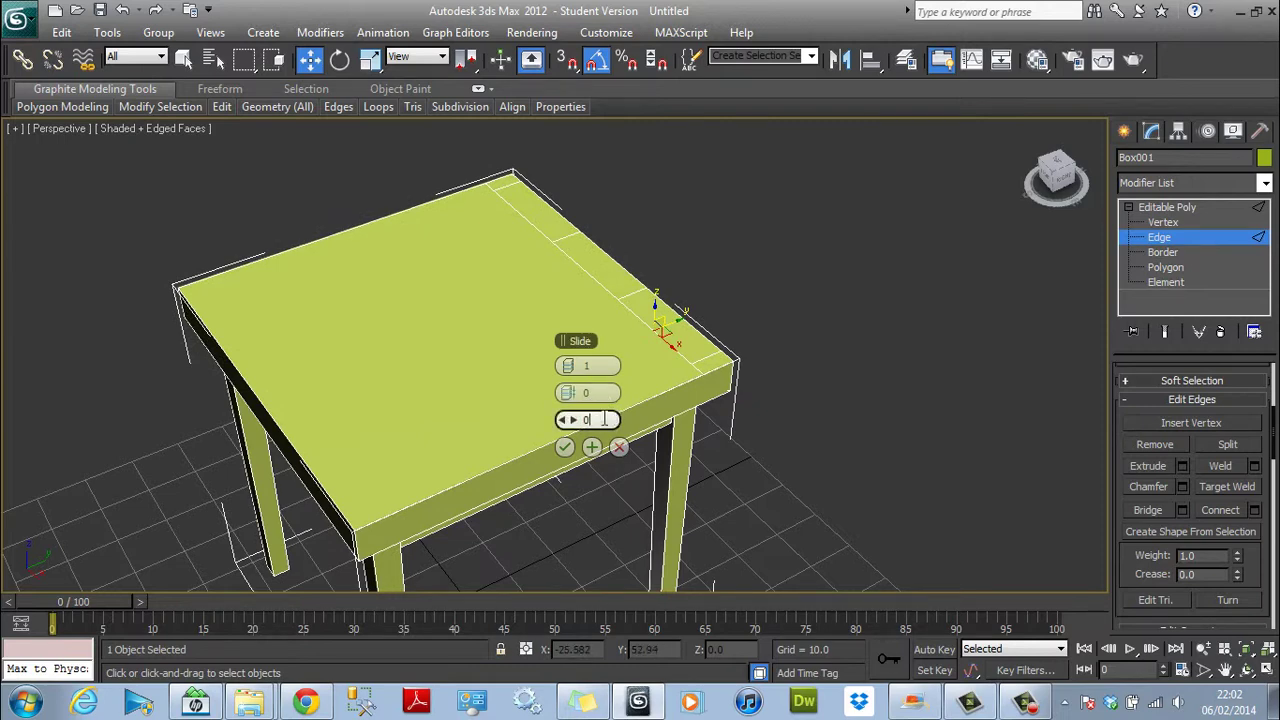
{"action": "left_click_drag", "start_coordinate": [604, 419], "coordinate": [583, 418]}
{"action": "key", "text": "Return"}
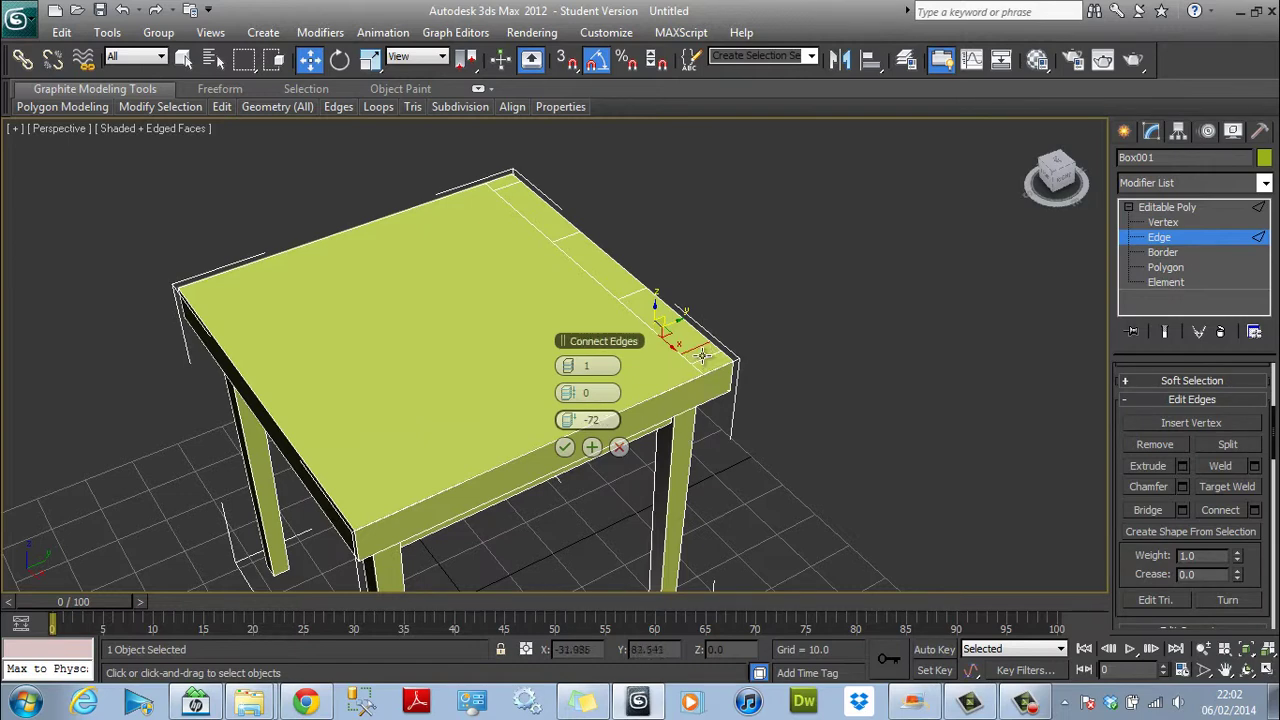
{"action": "left_click_drag", "start_coordinate": [565, 425], "coordinate": [648, 420]}
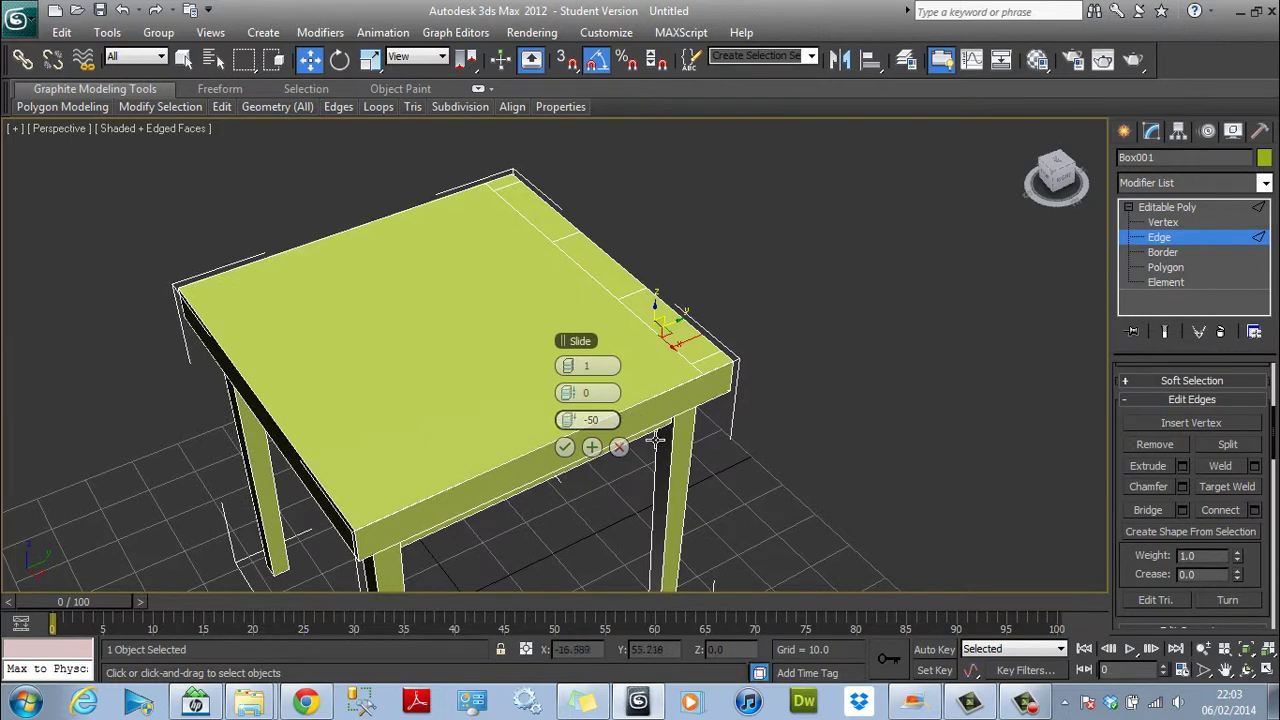
{"action": "left_click", "coordinate": [565, 448]}
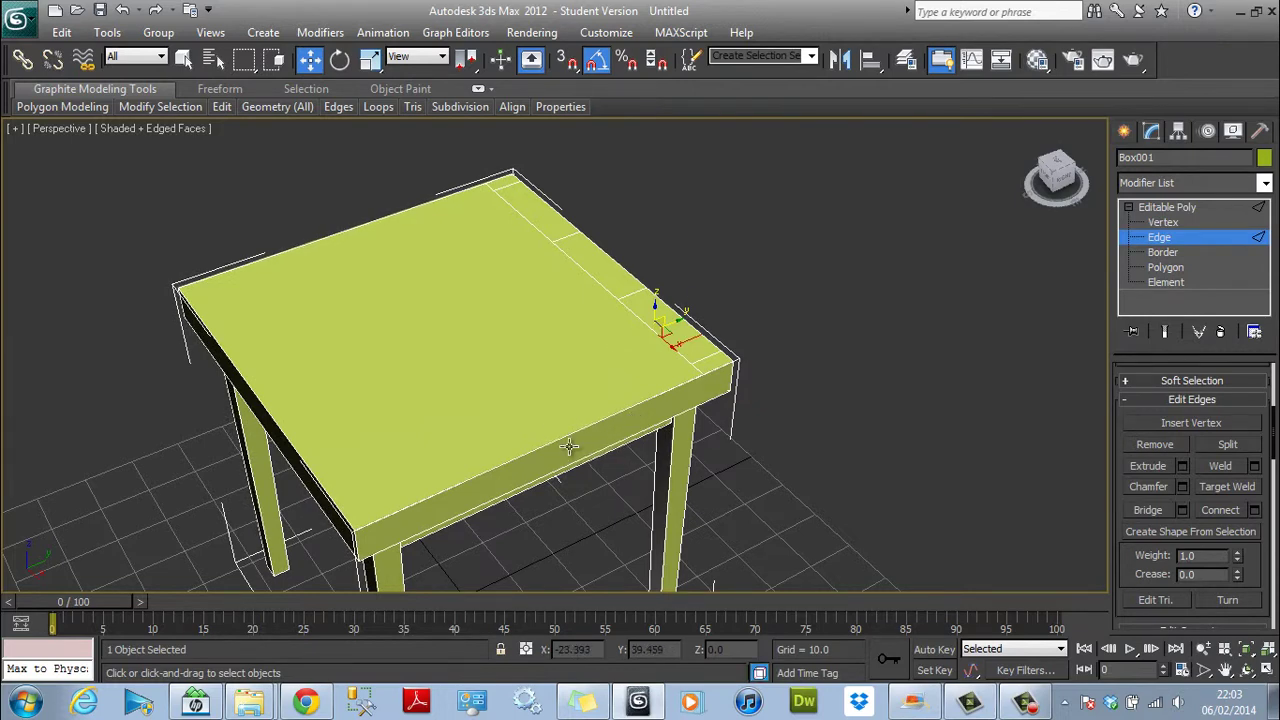
Connect the two long edges of the strip's wide cell nearest the back corner with 1 segment, pinch 0 and slide 50.
{"action": "left_click", "coordinate": [1064, 176]}
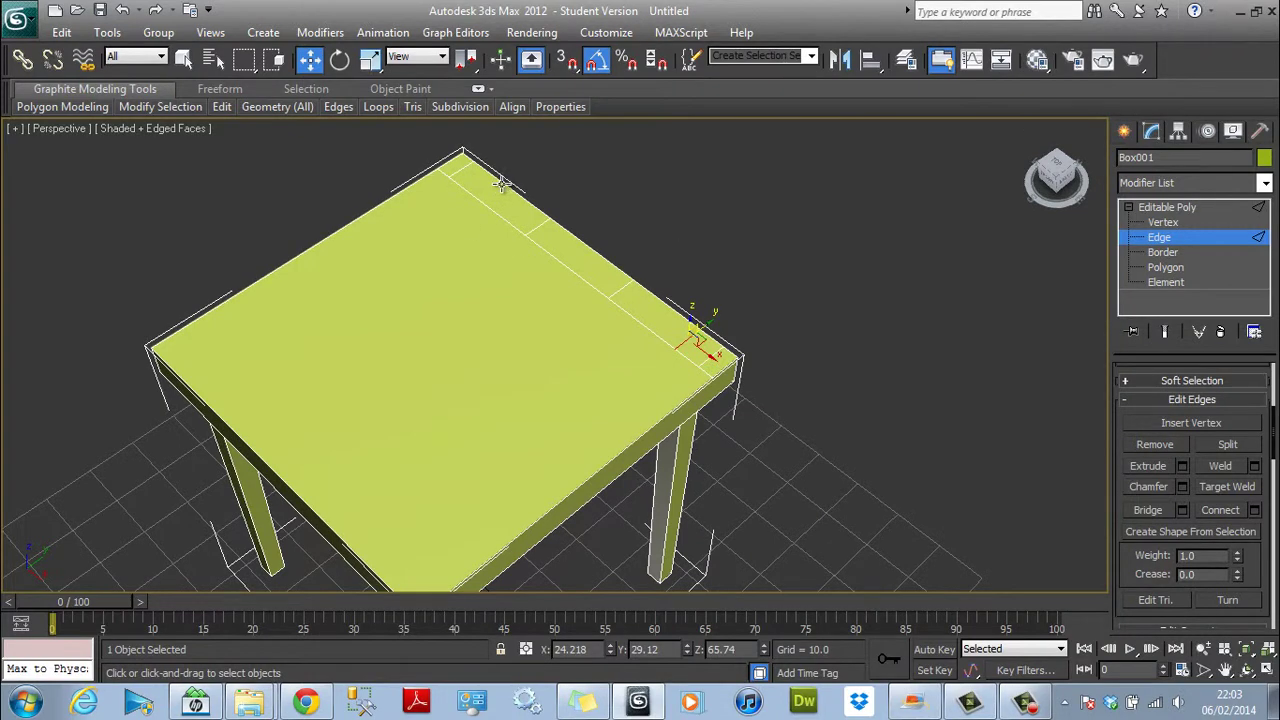
{"action": "left_click", "coordinate": [502, 184]}
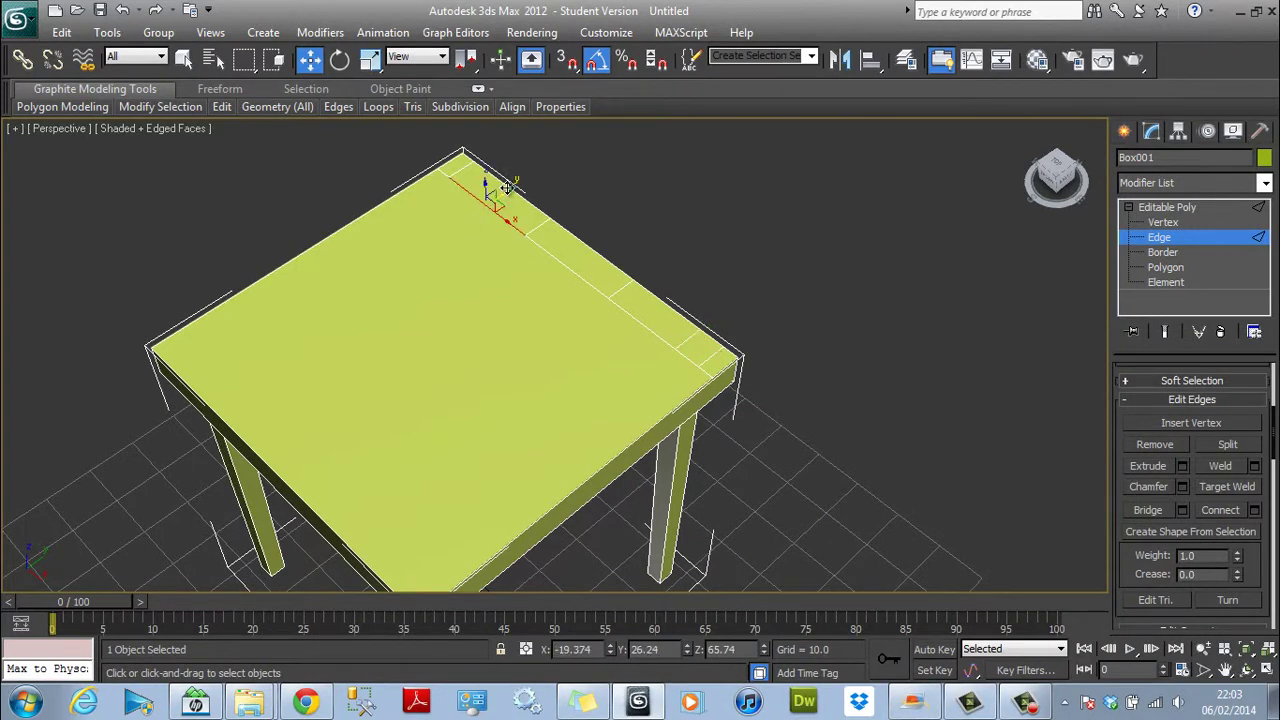
{"action": "left_click", "coordinate": [508, 187], "text": "ctrl"}
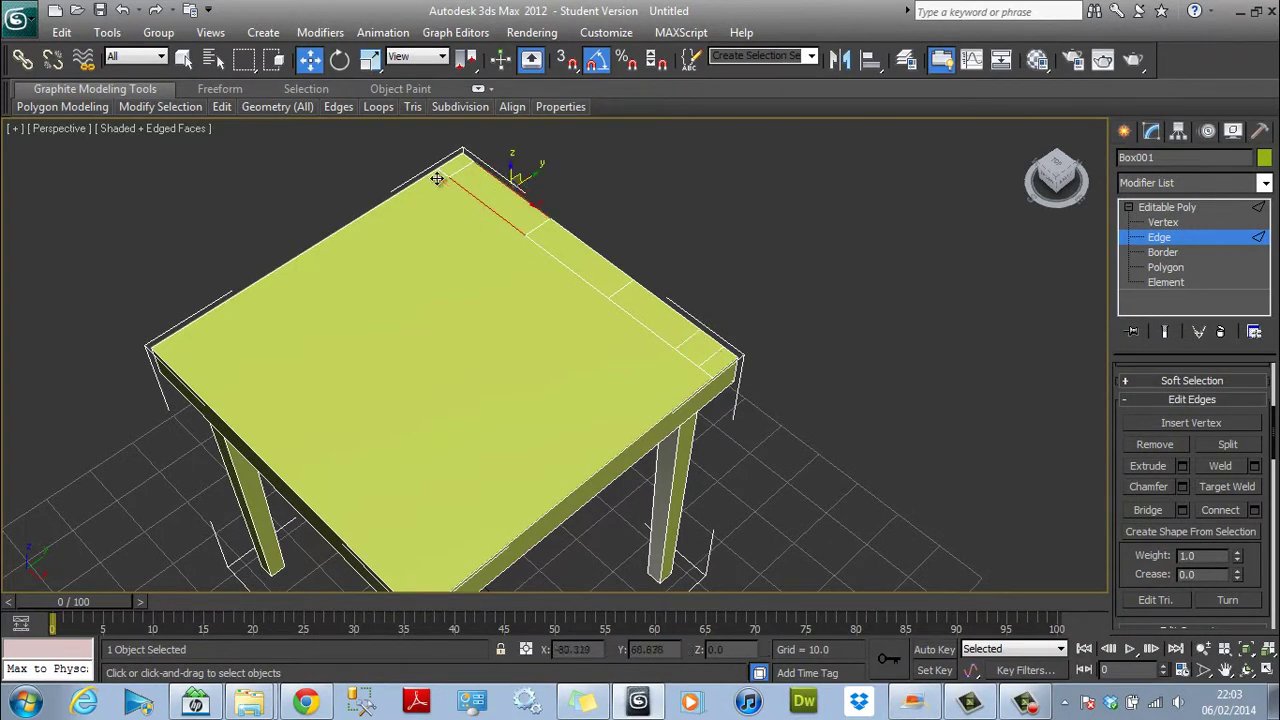
{"action": "left_click", "coordinate": [1254, 510]}
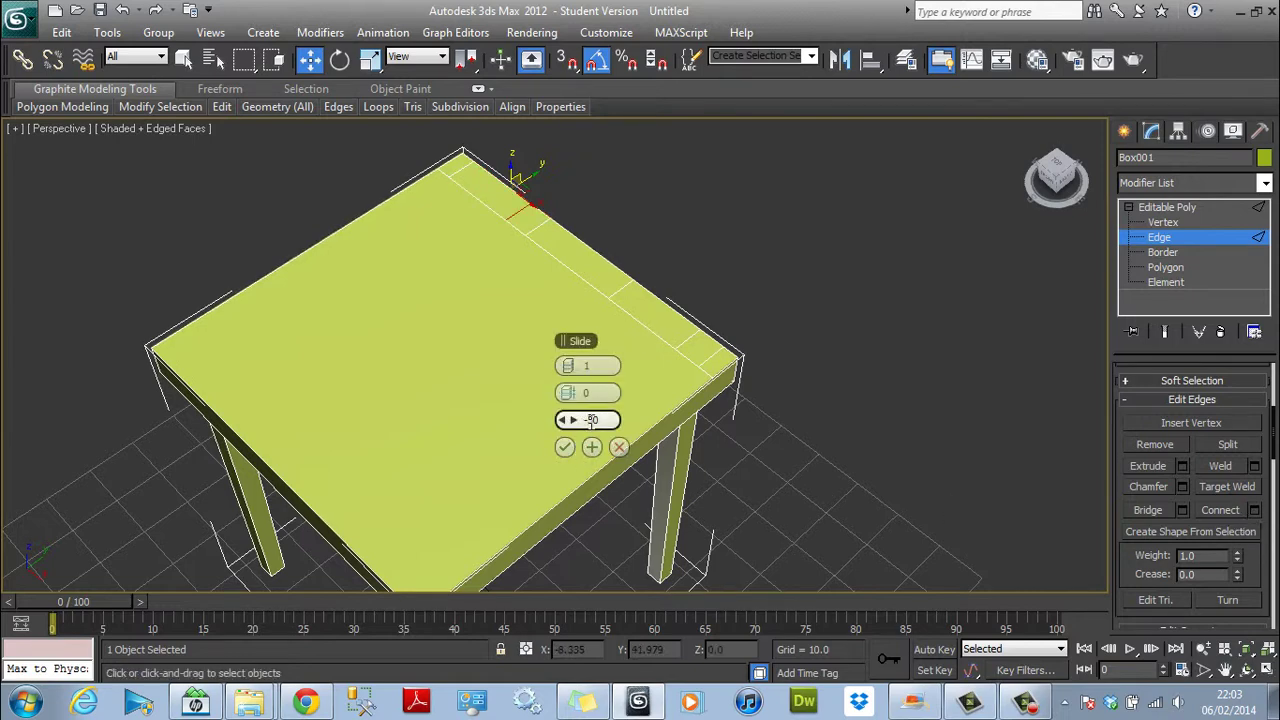
{"action": "key", "text": "BackSpace"}
{"action": "key", "text": "Return"}
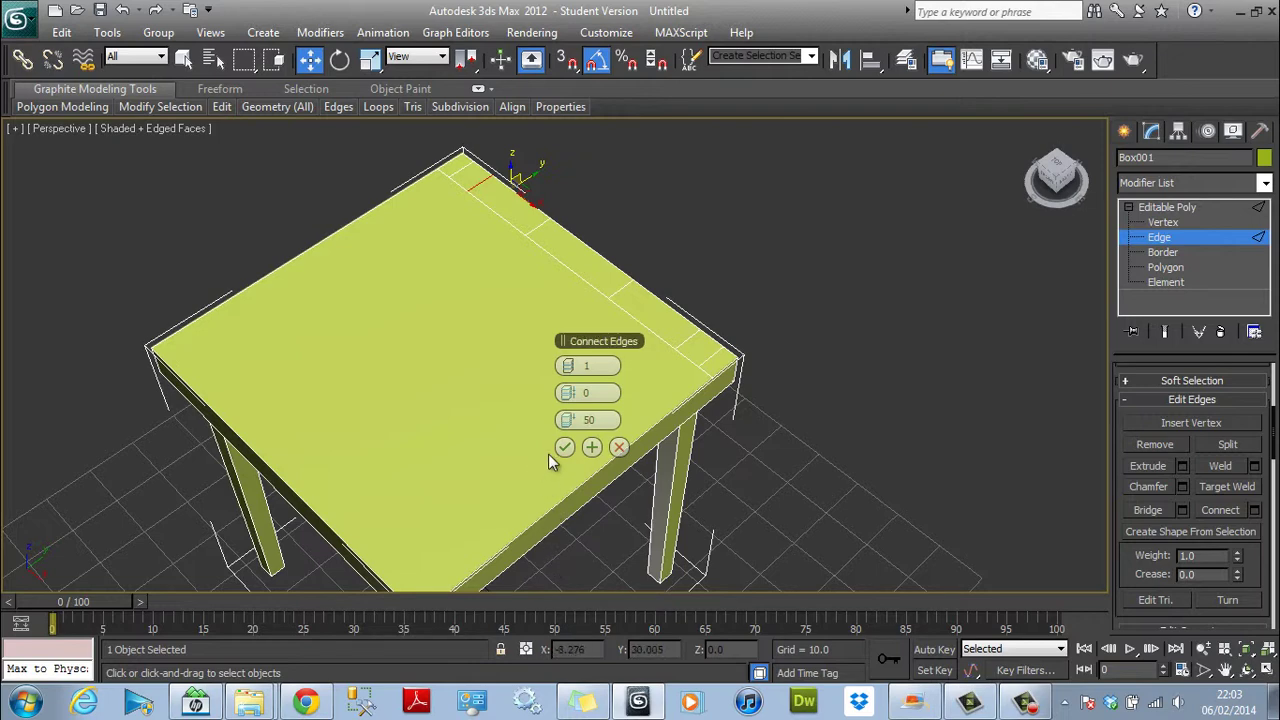
{"action": "left_click", "coordinate": [564, 447]}
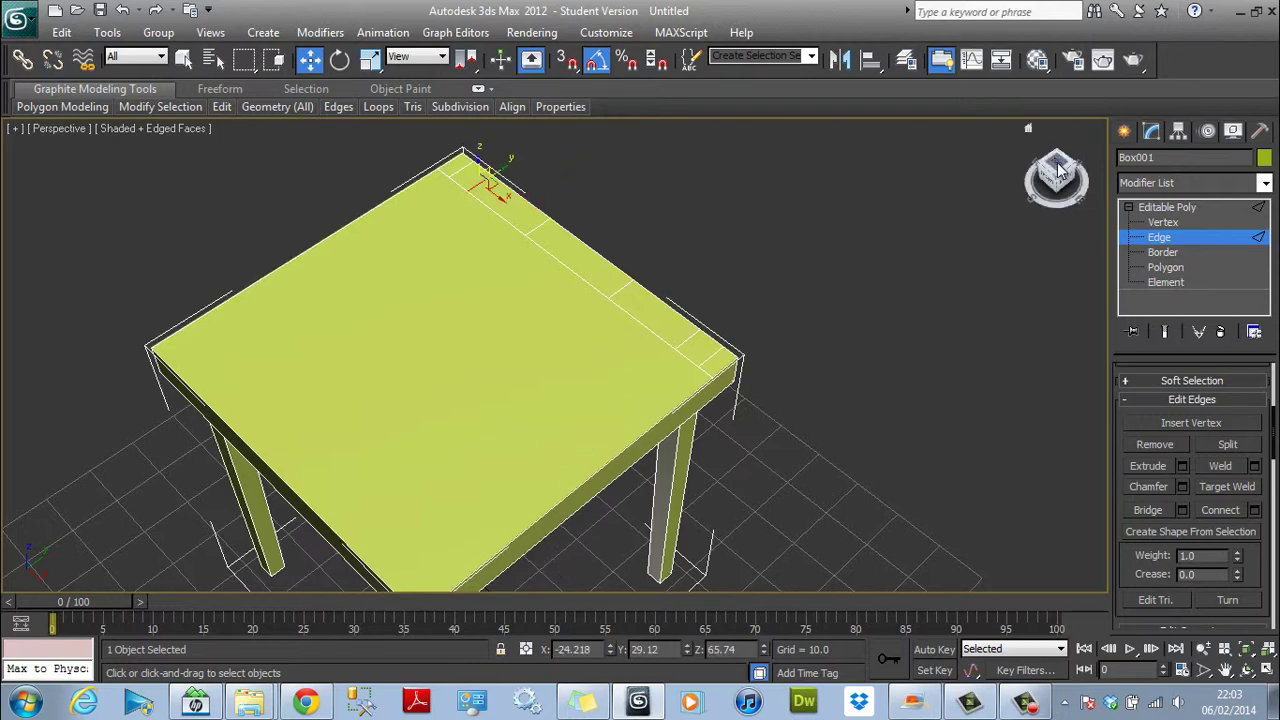
Select the two small square polygons near both ends of the narrow strip on the tabletop.
{"action": "mouse_move", "coordinate": [1062, 173]}
{"action": "left_mouse_down"}
{"action": "mouse_move", "coordinate": [1041, 143]}
{"action": "mouse_move", "coordinate": [1056, 150]}
{"action": "left_mouse_up"}
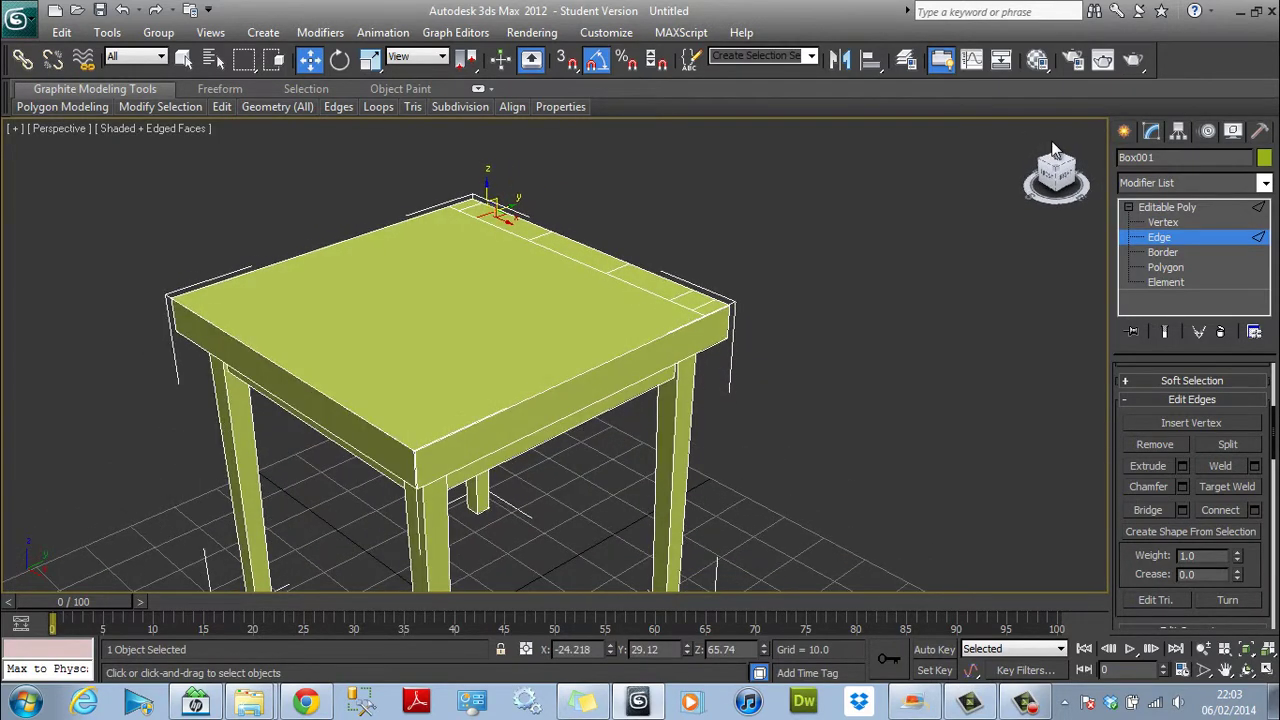
{"action": "left_click", "coordinate": [1163, 270]}
{"action": "left_click", "coordinate": [697, 297]}
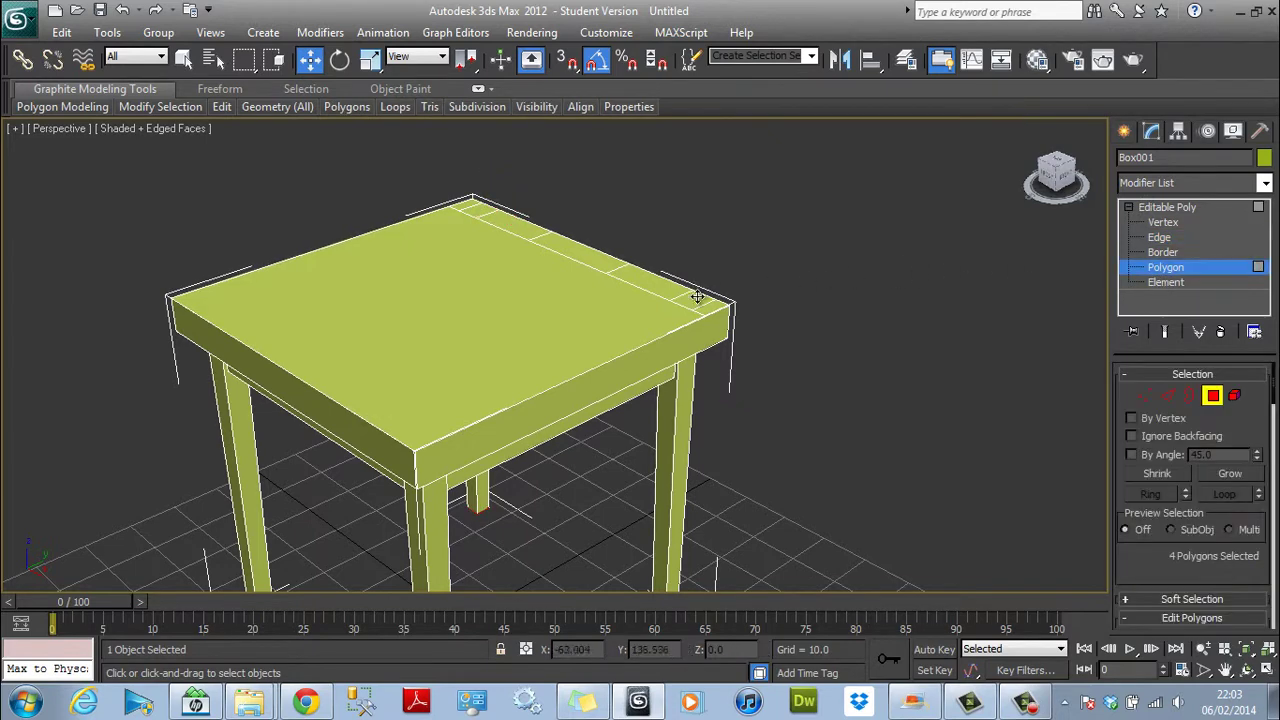
{"action": "left_click", "coordinate": [480, 210], "text": "ctrl"}
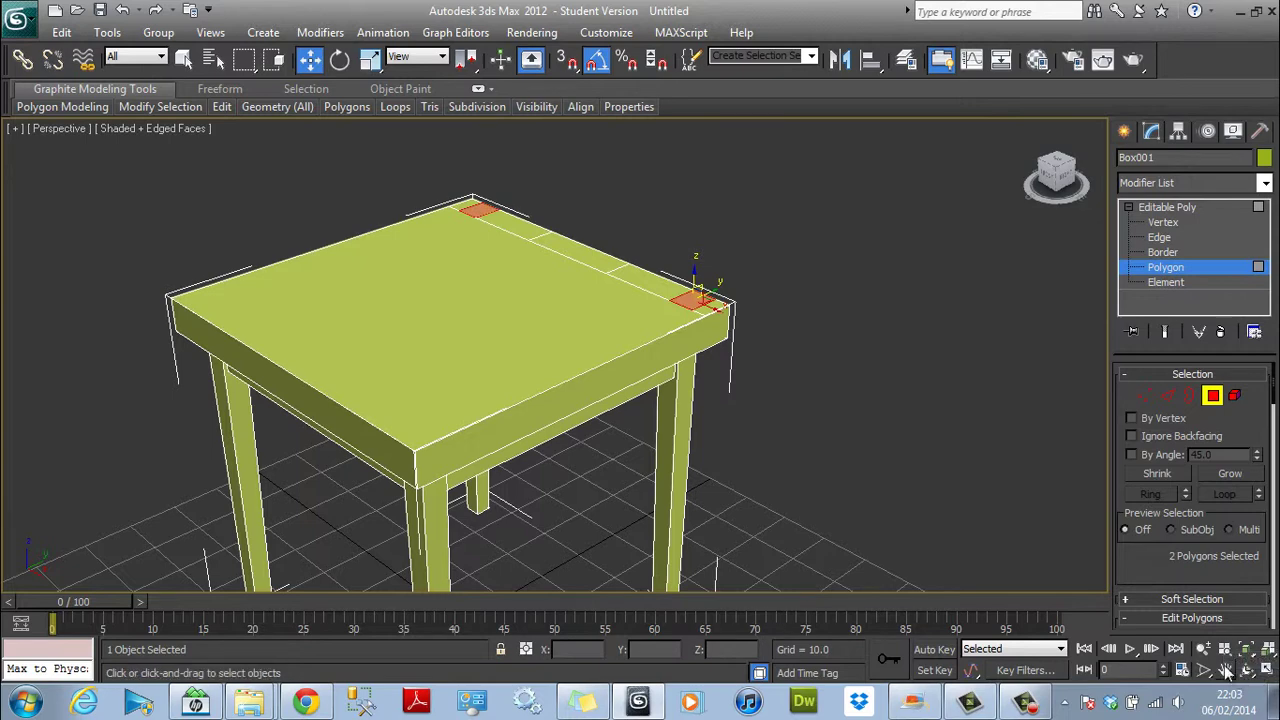
{"action": "middle_click_drag", "start_coordinate": [749, 280], "coordinate": [795, 370]}
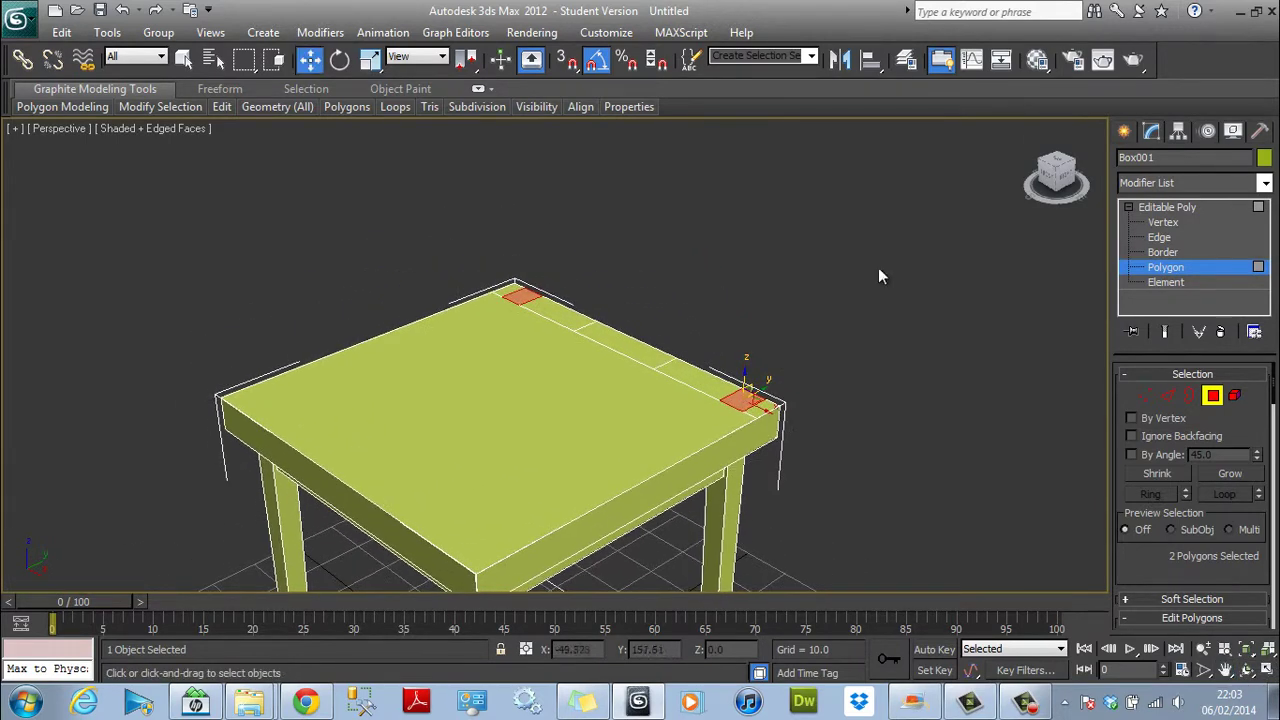
{"action": "left_click_drag", "start_coordinate": [1052, 172], "coordinate": [1019, 153]}
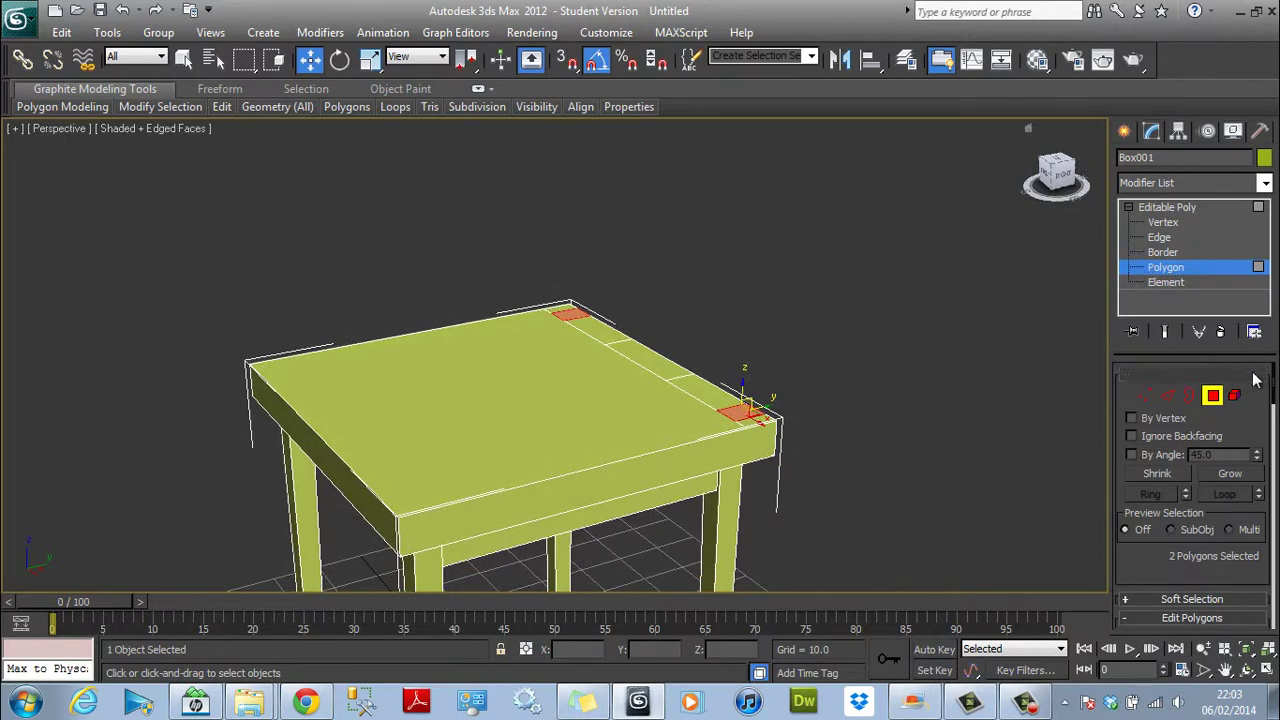
Extrude the two selected square polygons upward to a height of 69 to form the backrest posts.
{"action": "left_click_drag", "start_coordinate": [1273, 390], "coordinate": [1273, 430]}
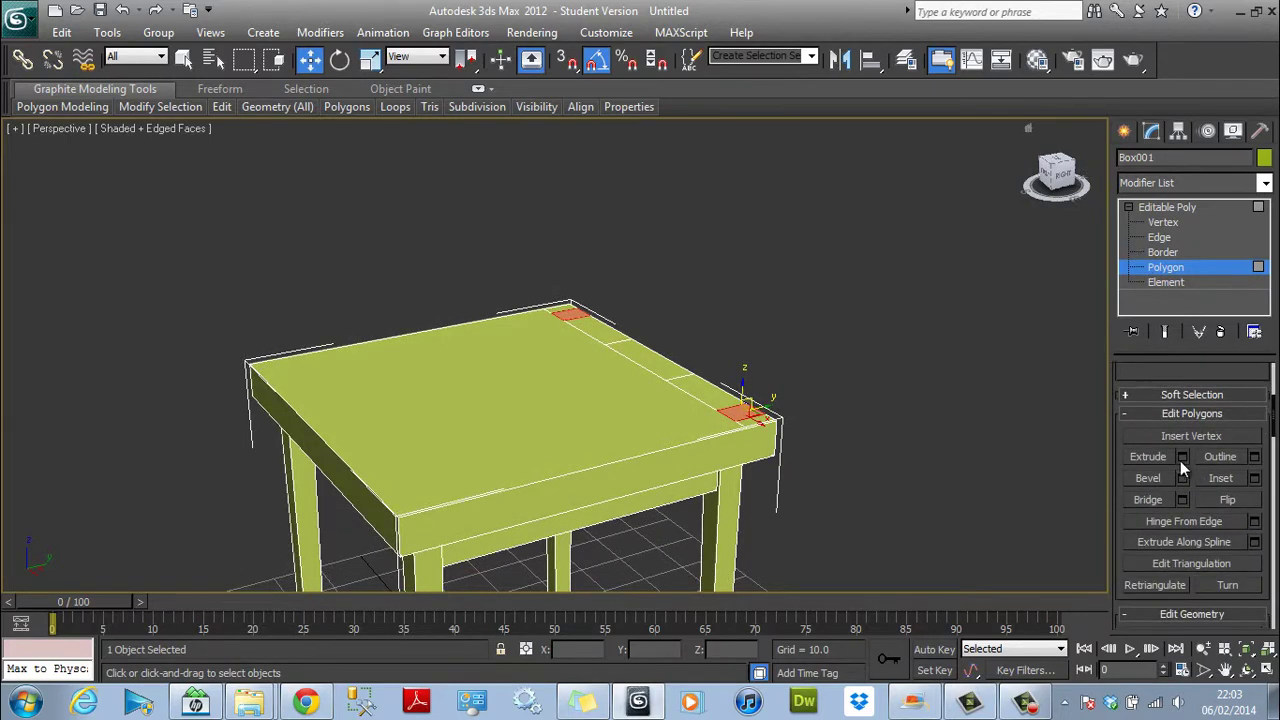
{"action": "left_click", "coordinate": [1182, 456]}
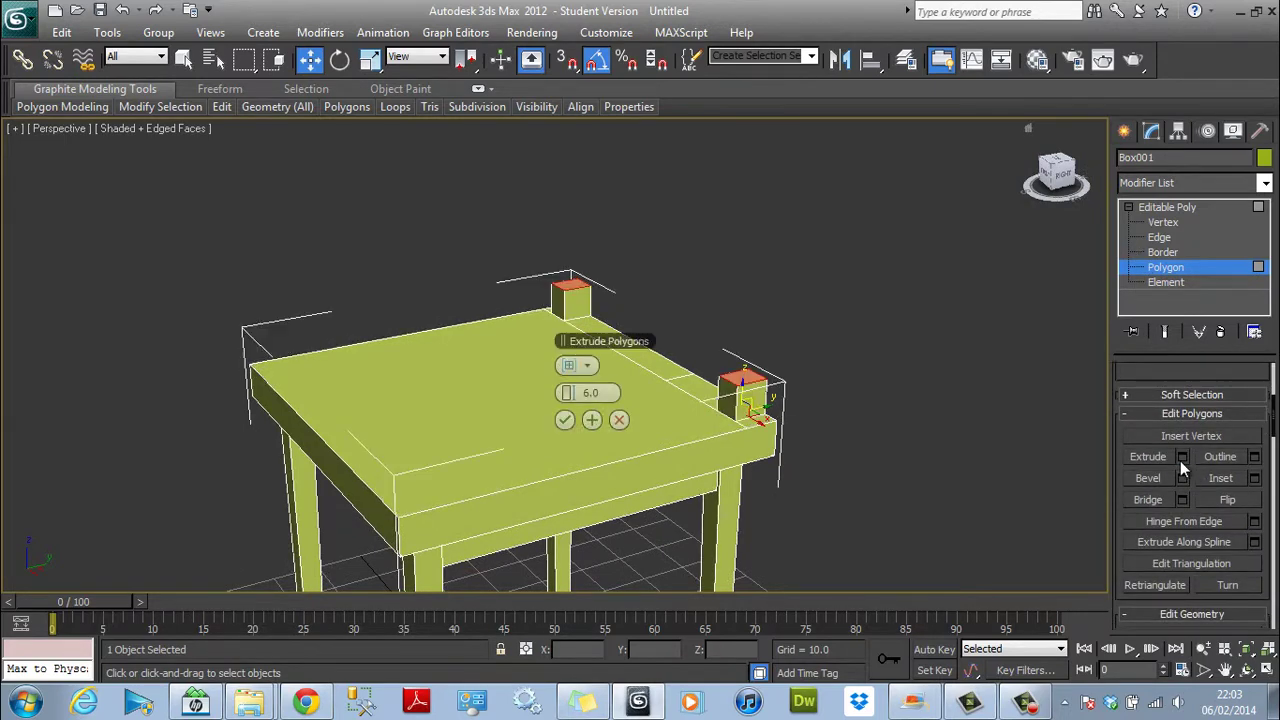
{"action": "left_click", "coordinate": [598, 389]}
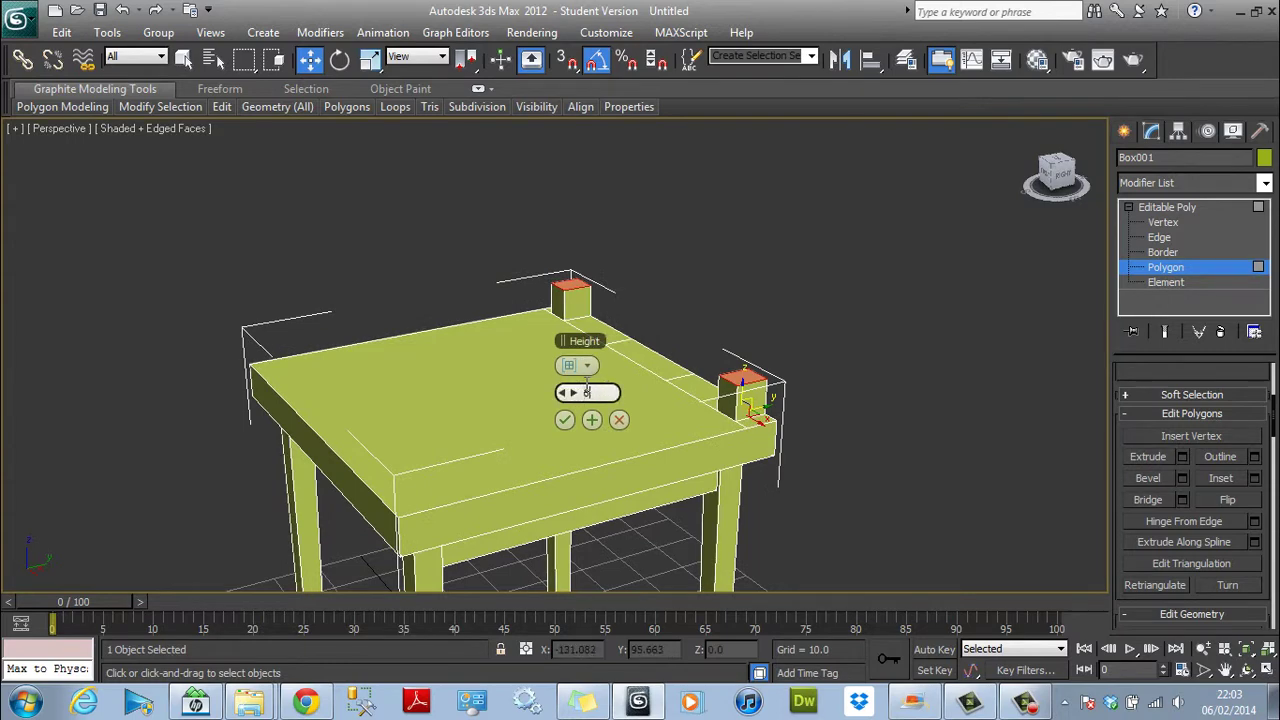
{"action": "type", "text": "5"}
{"action": "key", "text": "Return"}
{"action": "scroll", "coordinate": [812, 387], "scroll_direction": "down", "scroll_amount": 4}
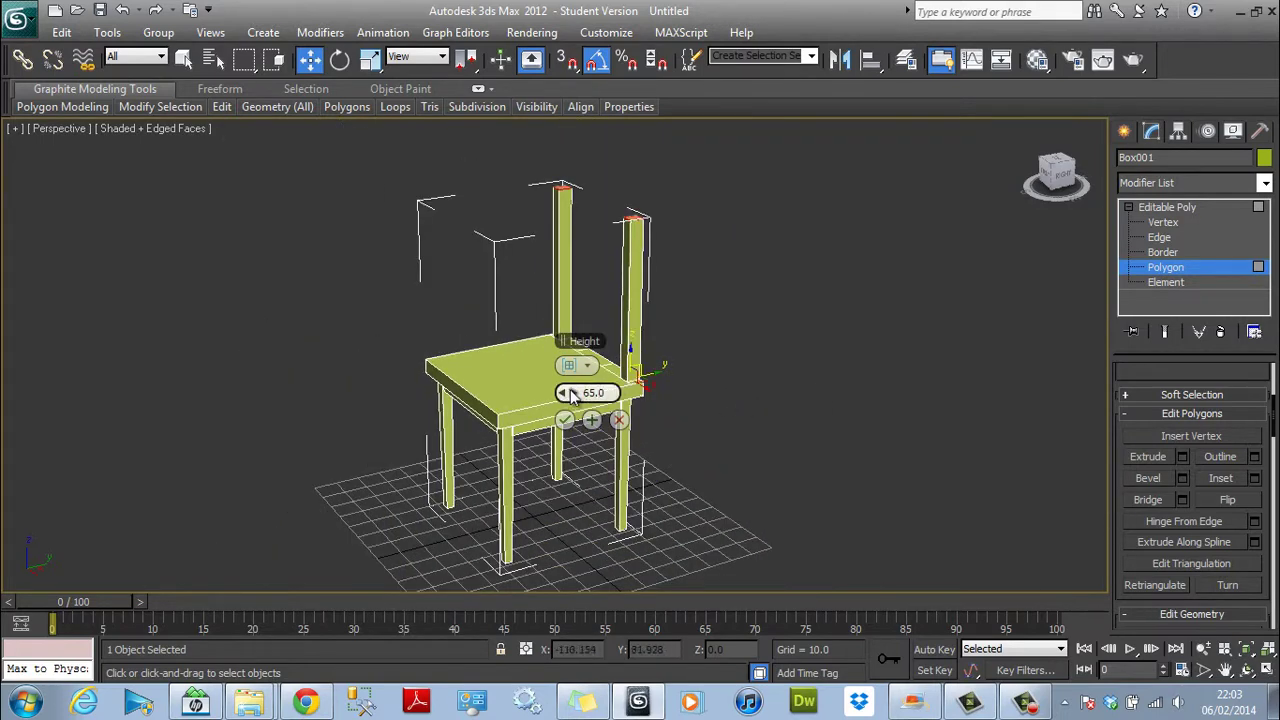
{"action": "left_click_drag", "start_coordinate": [604, 396], "coordinate": [606, 395]}
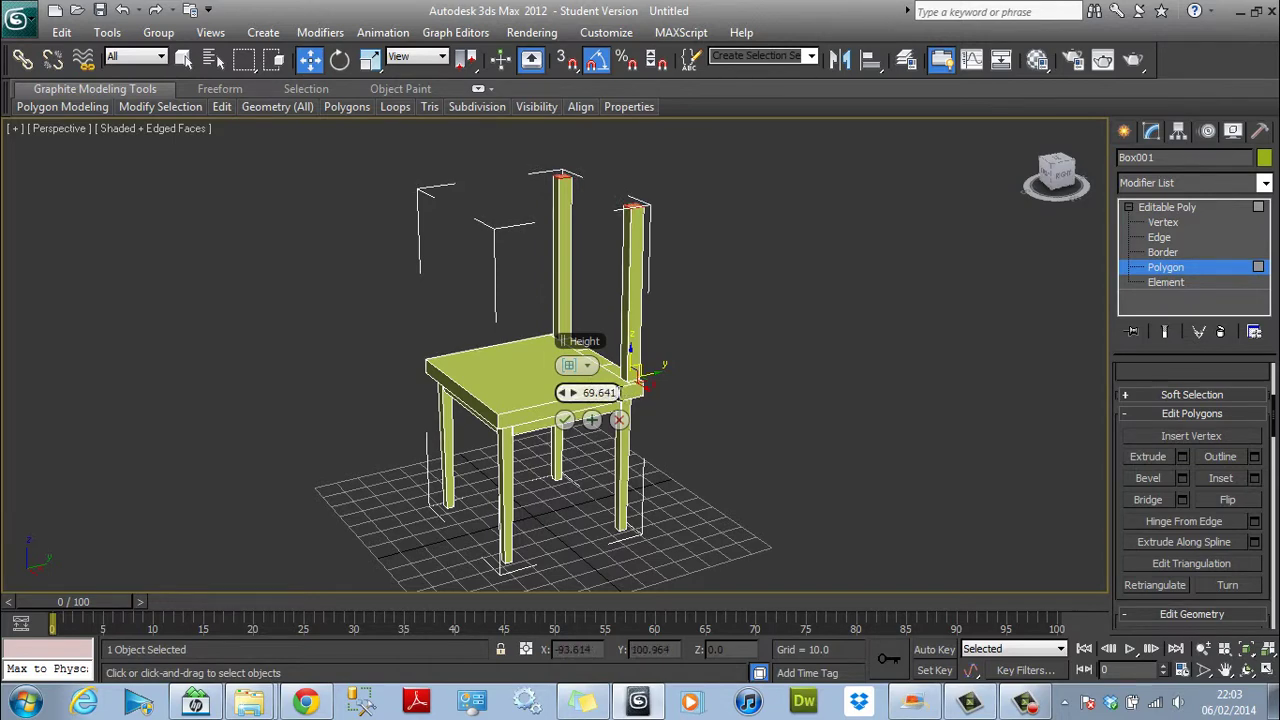
{"action": "type", "text": "0"}
{"action": "key", "text": "Return"}
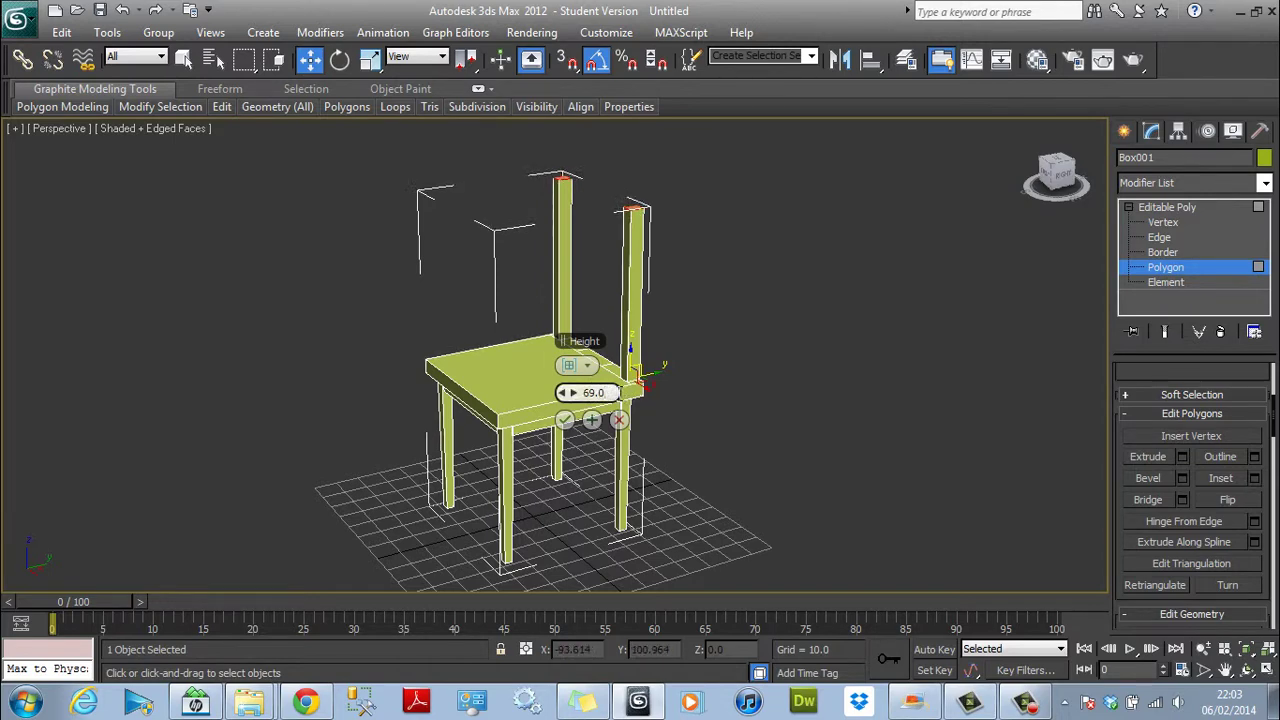
{"action": "left_click", "coordinate": [565, 419]}
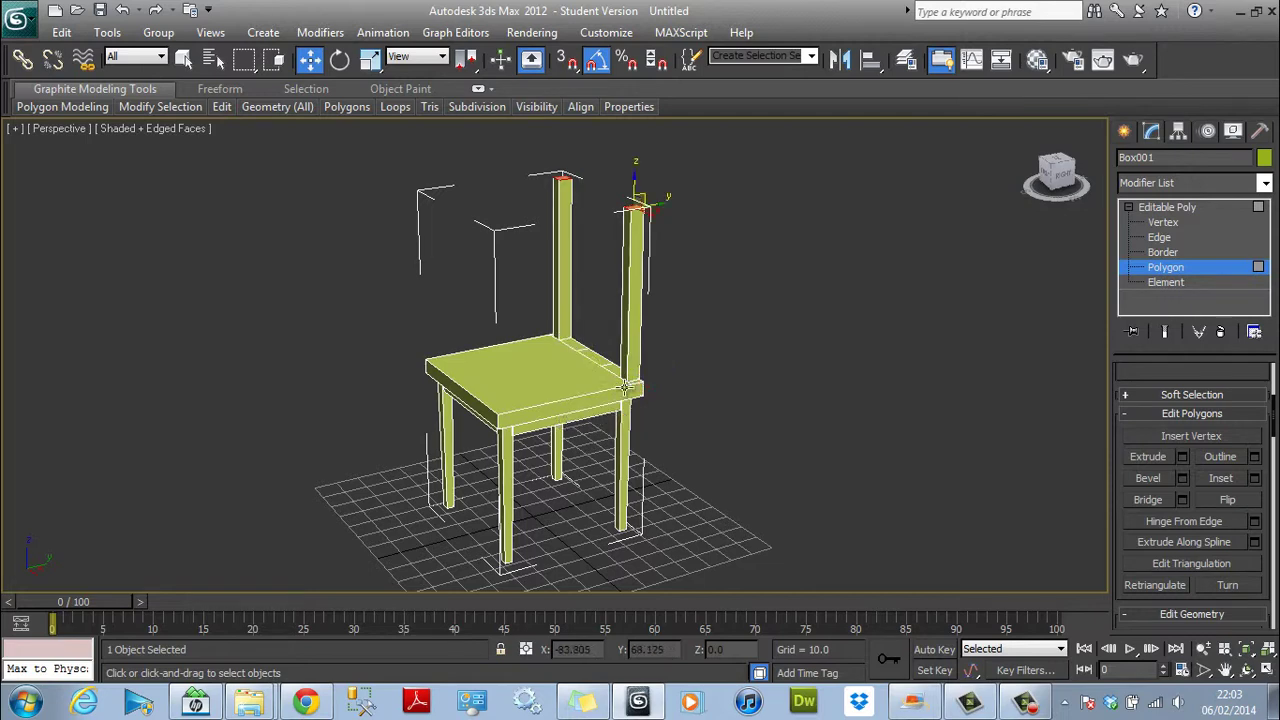
Move the top polygons of both backrest posts outward along the Y axis so the posts lean away from the seat.
{"action": "left_click", "coordinate": [1066, 178]}
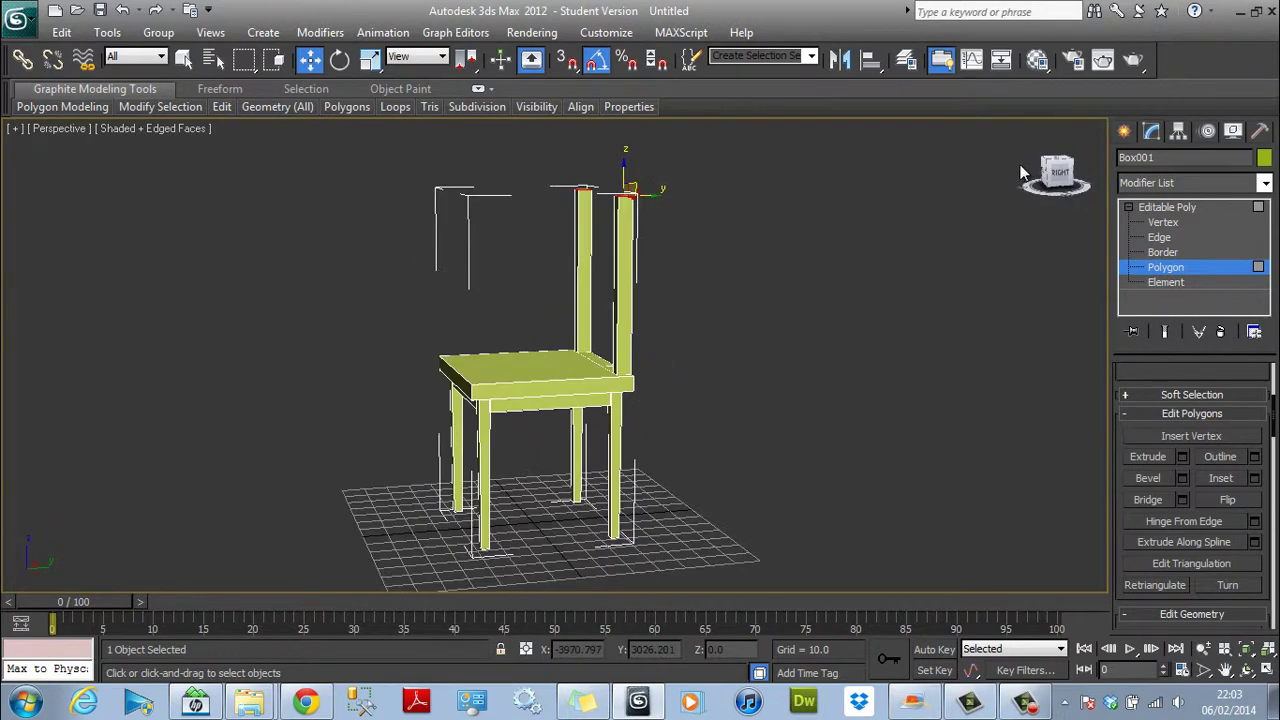
{"action": "left_click_drag", "start_coordinate": [991, 162], "coordinate": [1054, 176]}
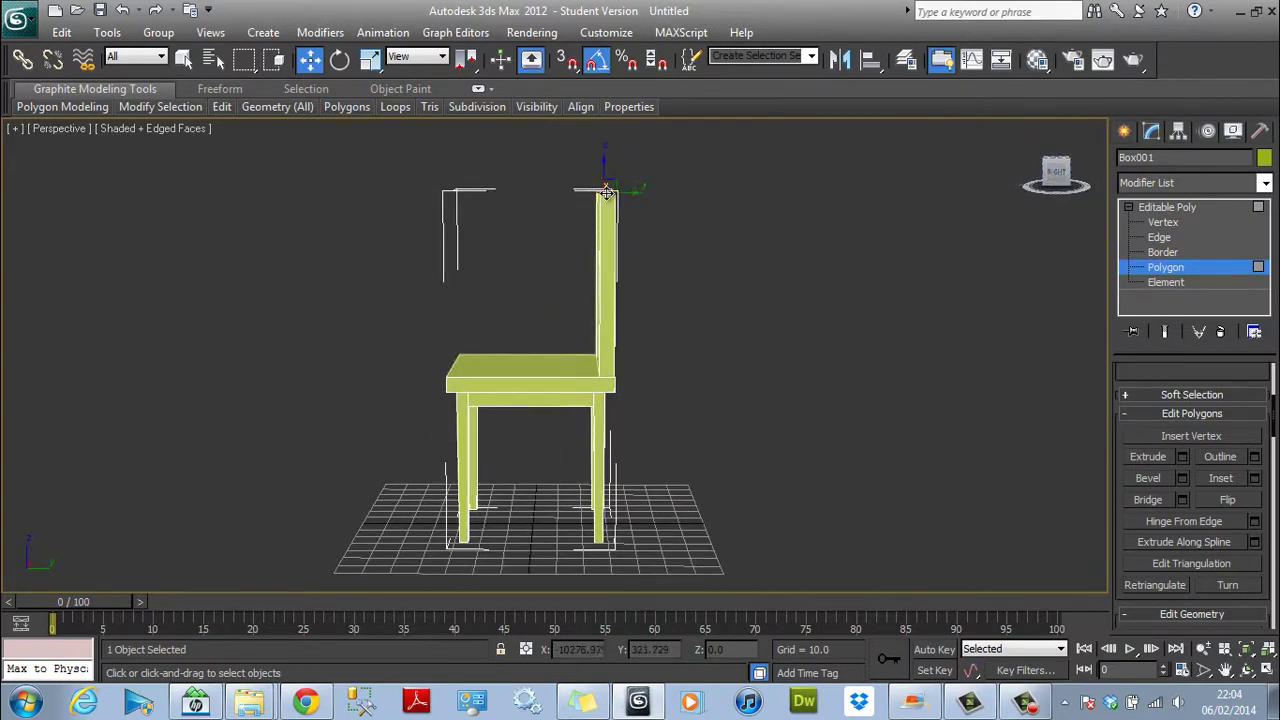
{"action": "left_click_drag", "start_coordinate": [606, 192], "coordinate": [657, 196]}
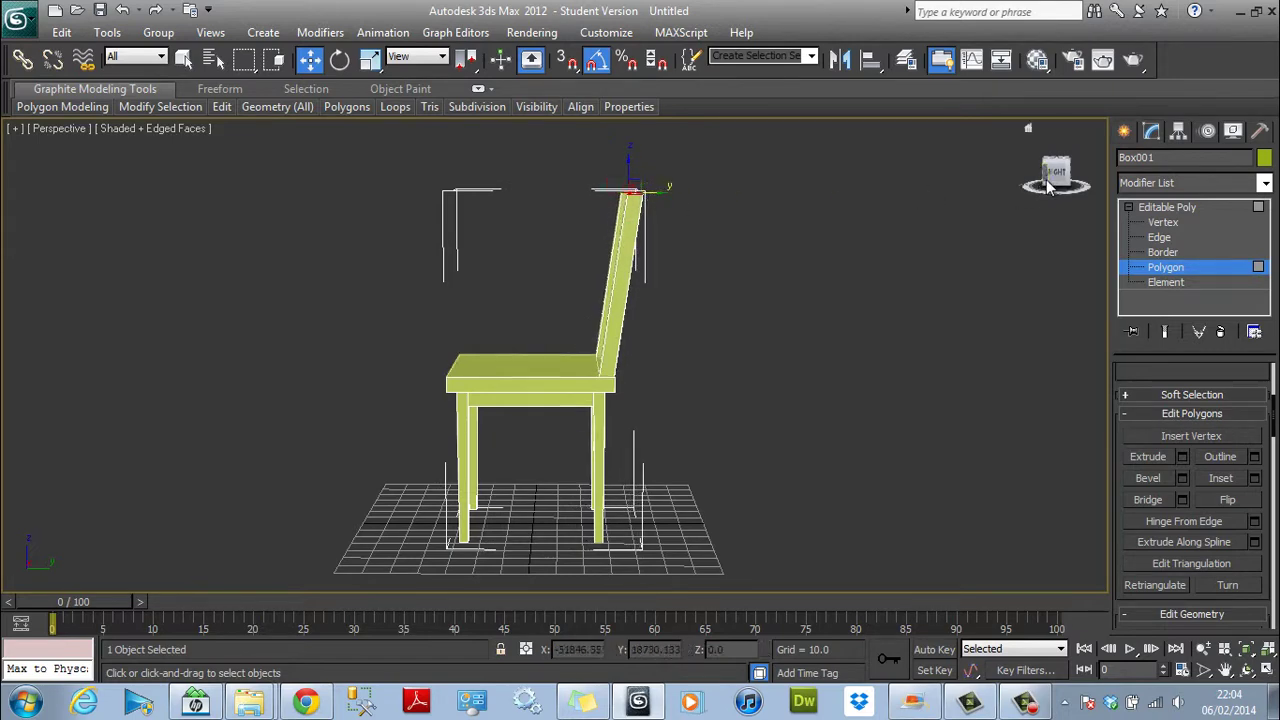
Switch to edge editing and select the eight long upright edges of both backrest posts.
{"action": "left_click_drag", "start_coordinate": [1050, 188], "coordinate": [16, 196]}
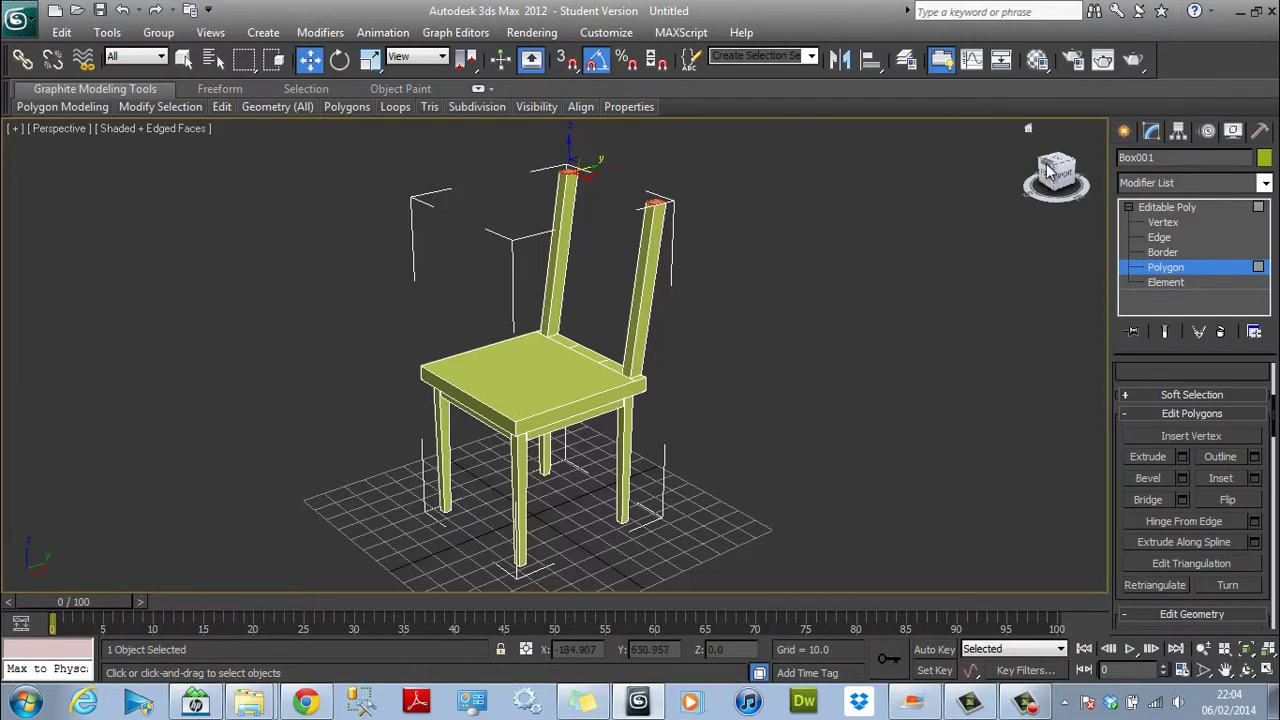
{"action": "left_click_drag", "start_coordinate": [1050, 150], "coordinate": [70, 149]}
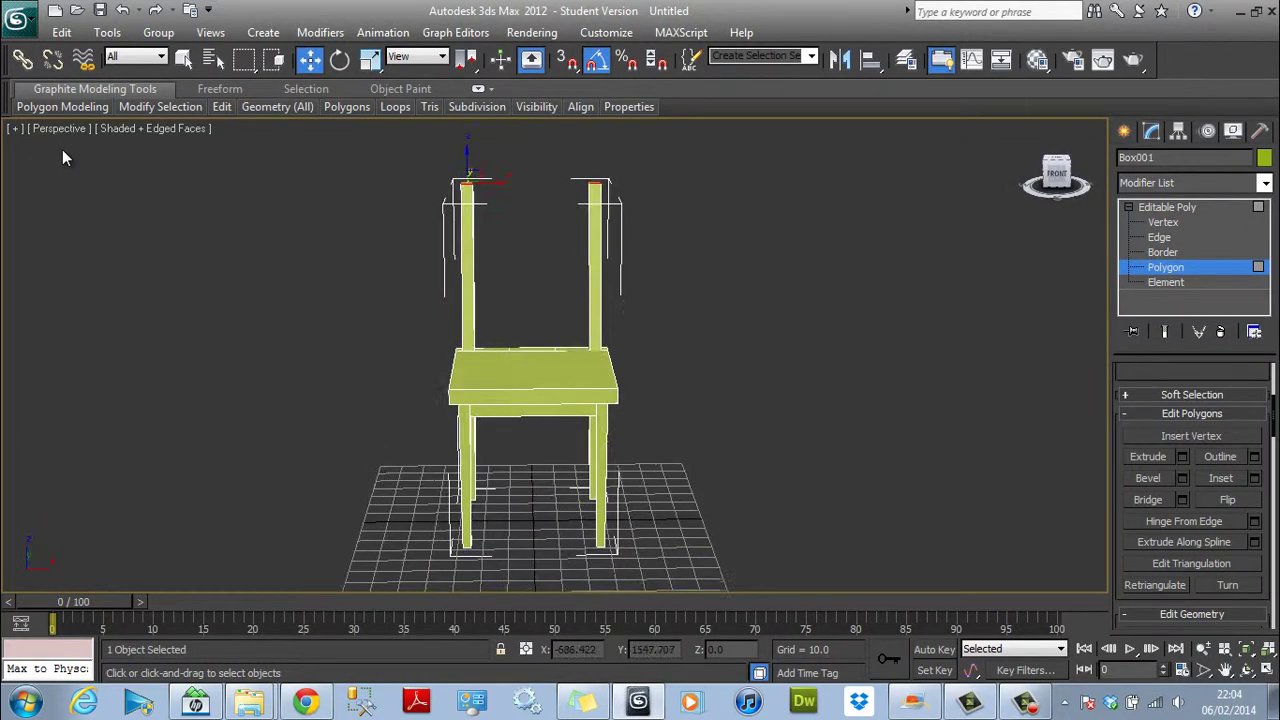
{"action": "left_click", "coordinate": [1158, 237]}
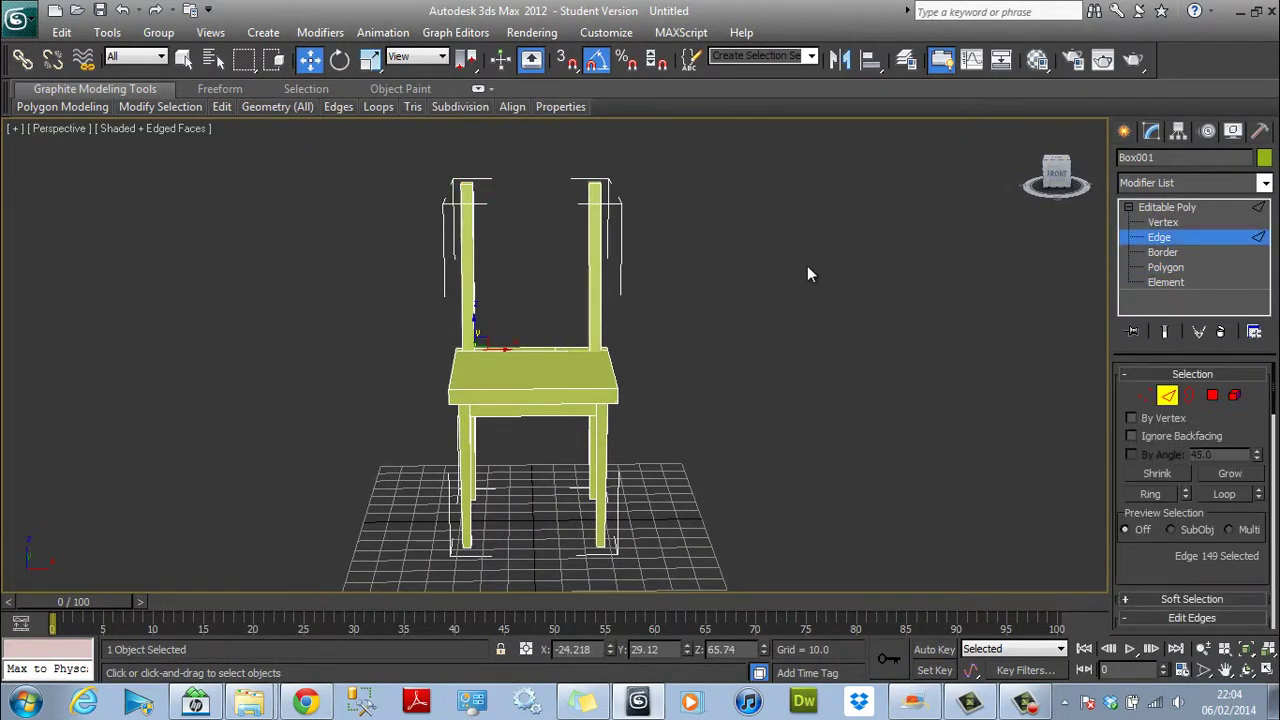
{"action": "left_click_drag", "start_coordinate": [838, 270], "coordinate": [176, 262]}
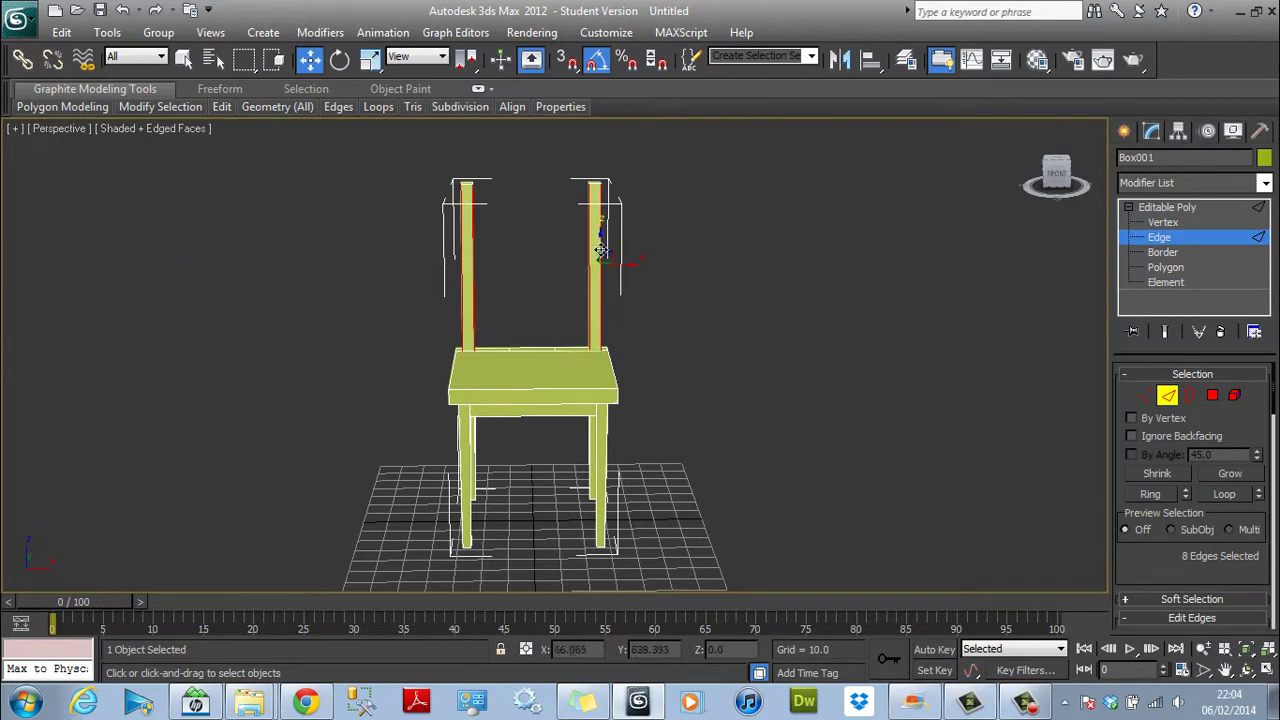
Inspect the selected upright edges of both backrest posts from several angles.
{"action": "mouse_move", "coordinate": [1045, 172]}
{"action": "left_mouse_down"}
{"action": "mouse_move", "coordinate": [974, 186]}
{"action": "mouse_move", "coordinate": [1040, 178]}
{"action": "left_mouse_up"}
{"action": "scroll", "coordinate": [843, 190], "scroll_direction": "up", "scroll_amount": 4}
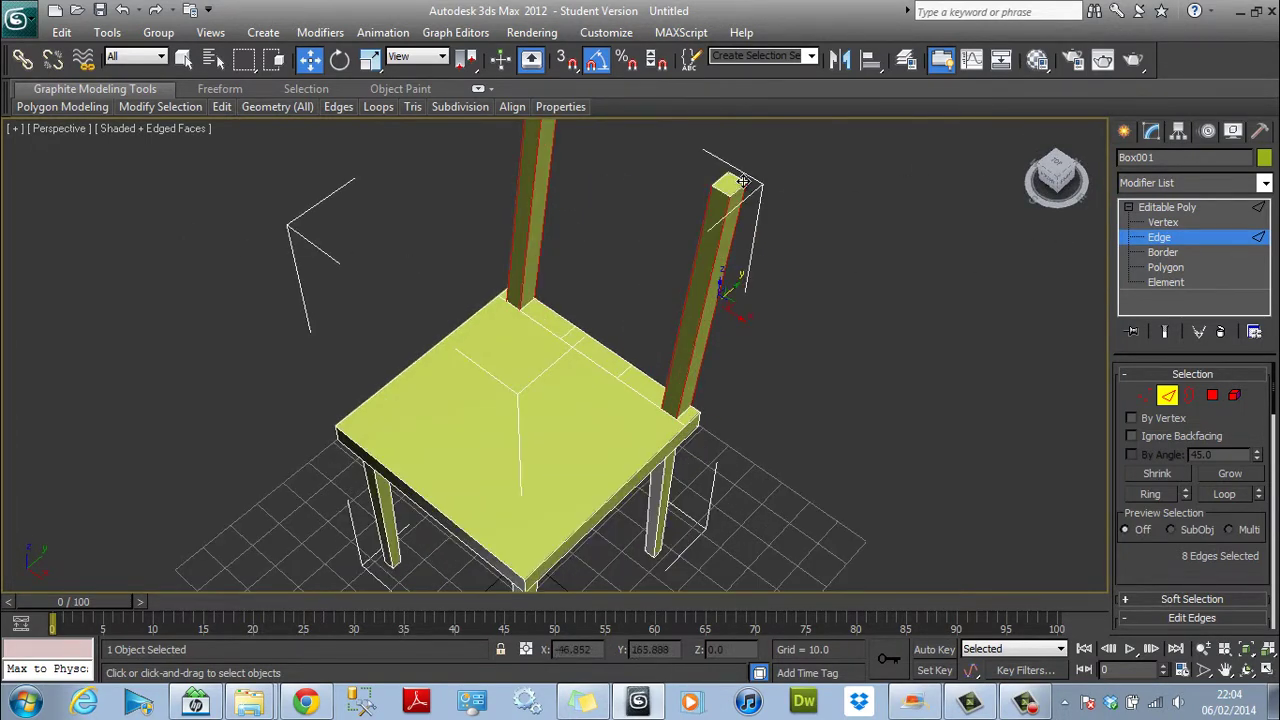
{"action": "scroll", "coordinate": [743, 182], "scroll_direction": "down", "scroll_amount": 3}
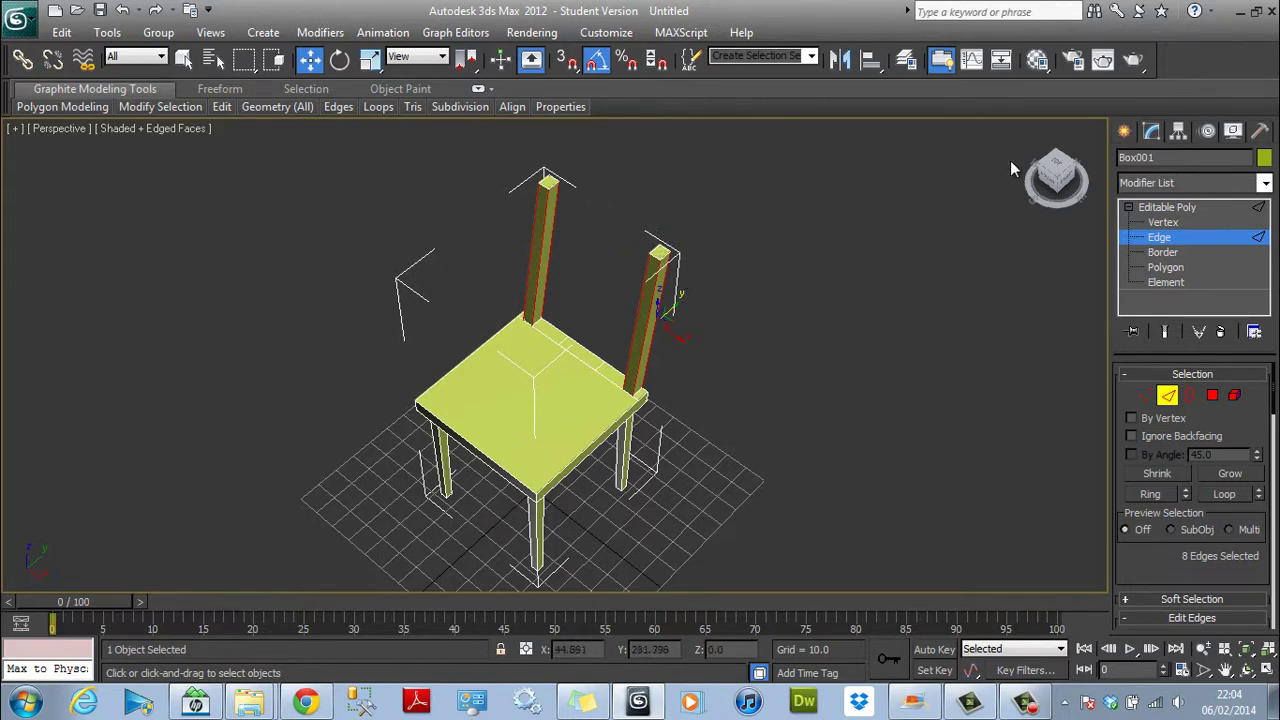
{"action": "left_click", "coordinate": [1050, 185]}
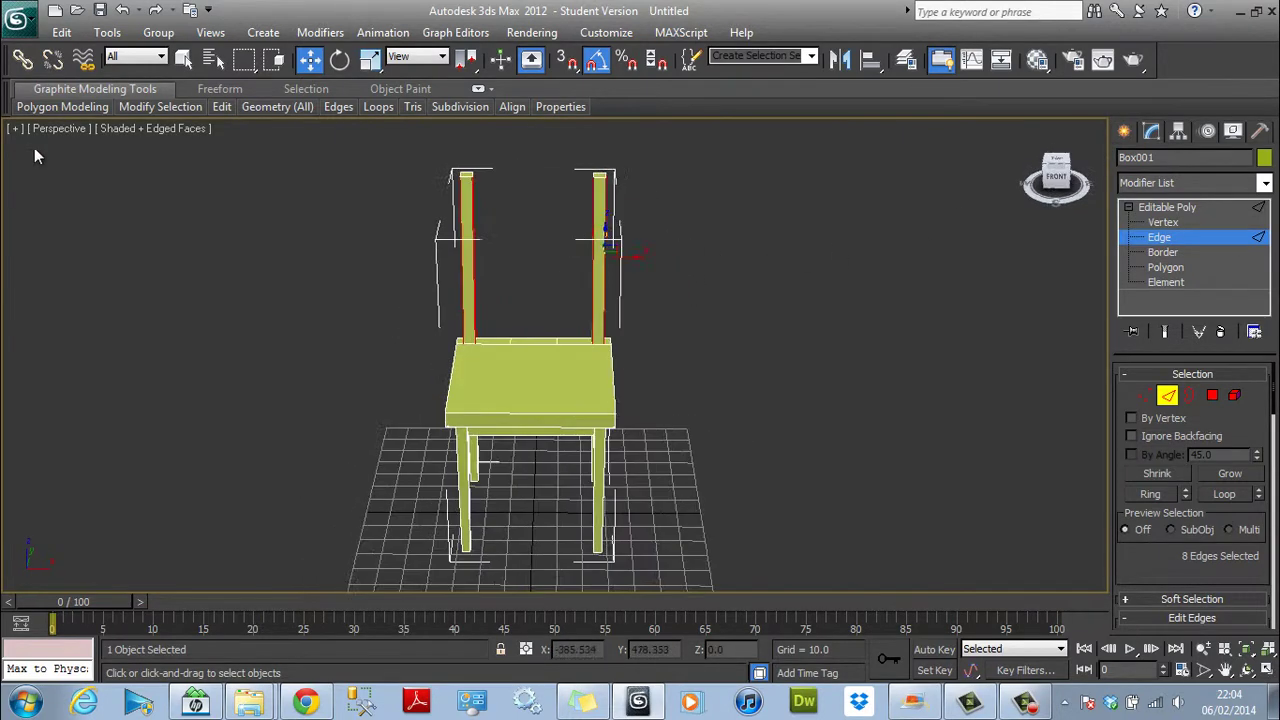
{"action": "left_click_drag", "start_coordinate": [34, 147], "coordinate": [920, 172]}
{"action": "scroll", "coordinate": [918, 182], "scroll_direction": "up", "scroll_amount": 3}
{"action": "scroll", "coordinate": [920, 185], "scroll_direction": "down", "scroll_amount": 3}
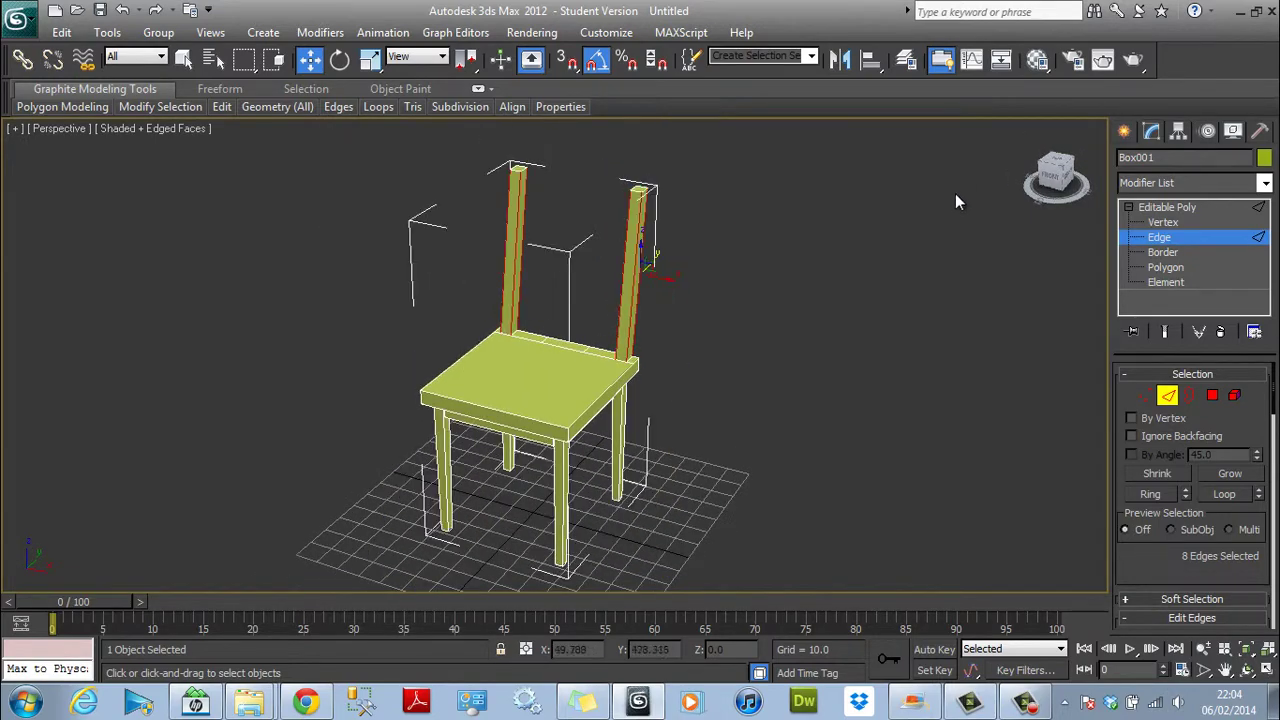
{"action": "left_click", "coordinate": [1050, 178]}
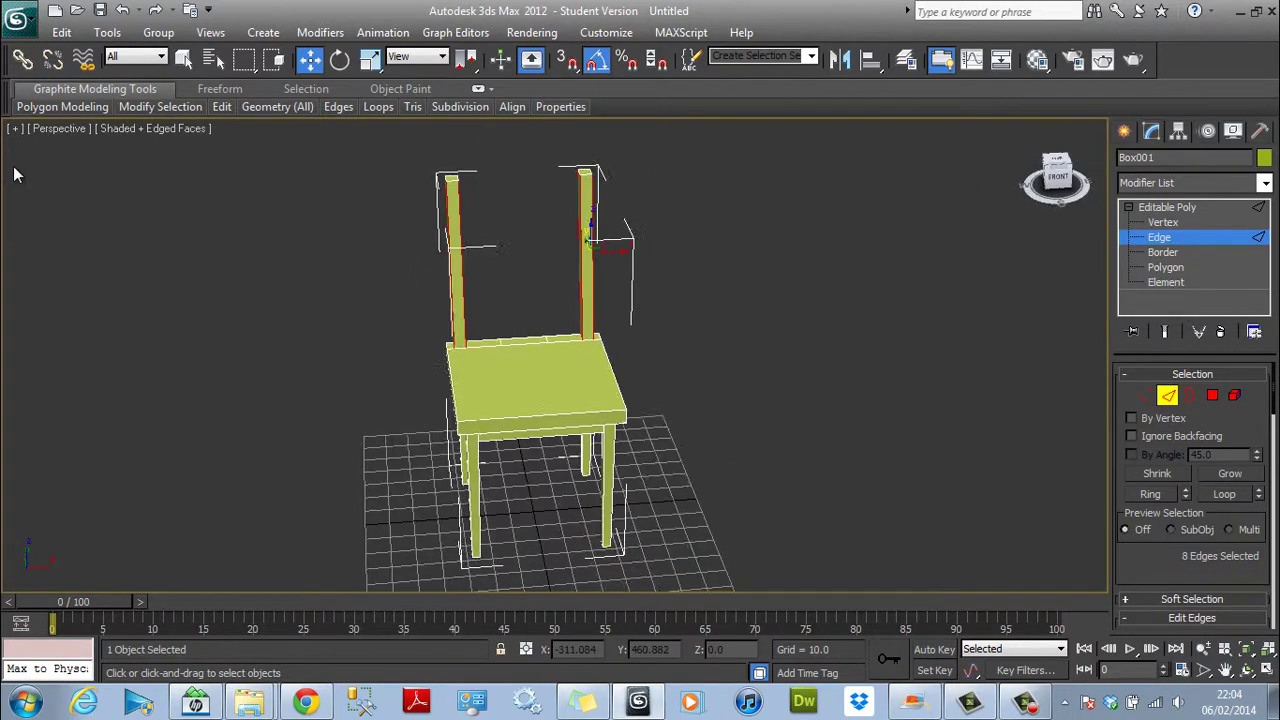
{"action": "left_click_drag", "start_coordinate": [14, 175], "coordinate": [1042, 180]}
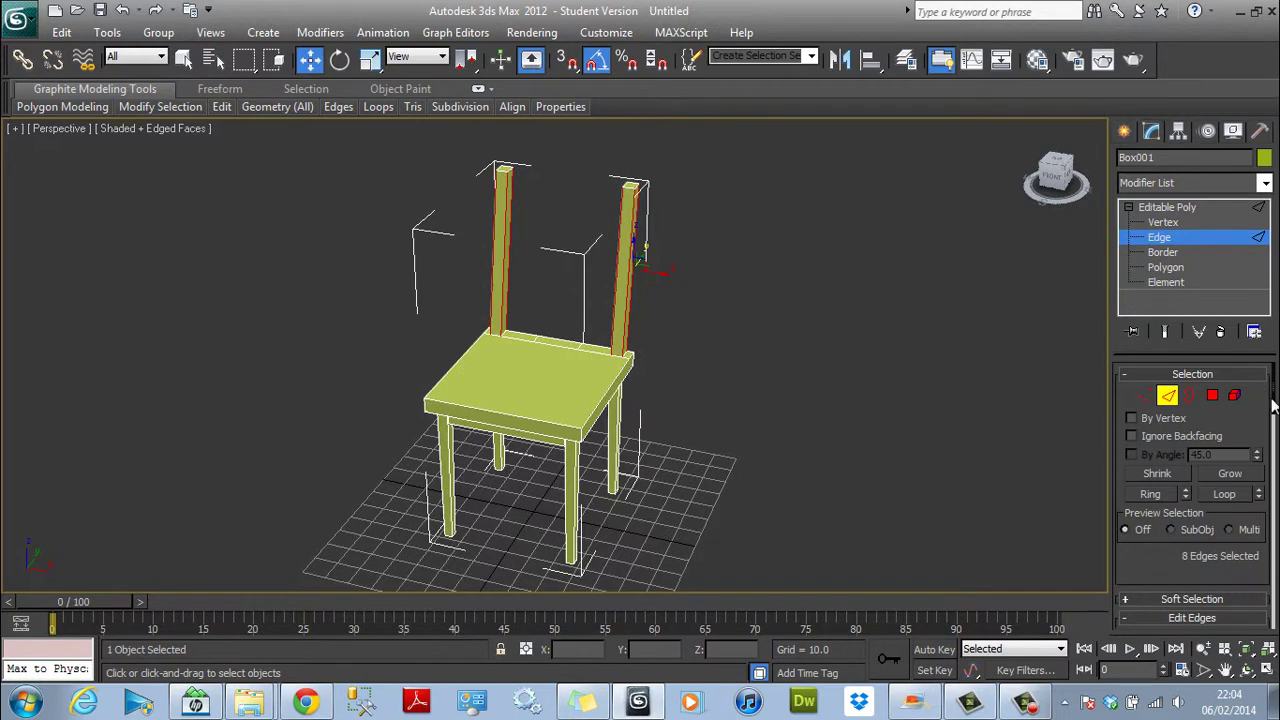
Connect the selected upright post edges with 2 segments, pinch -69 and slide 527.
{"action": "scroll", "coordinate": [1273, 403], "scroll_direction": "down", "scroll_amount": 5}
{"action": "left_click", "coordinate": [1255, 536]}
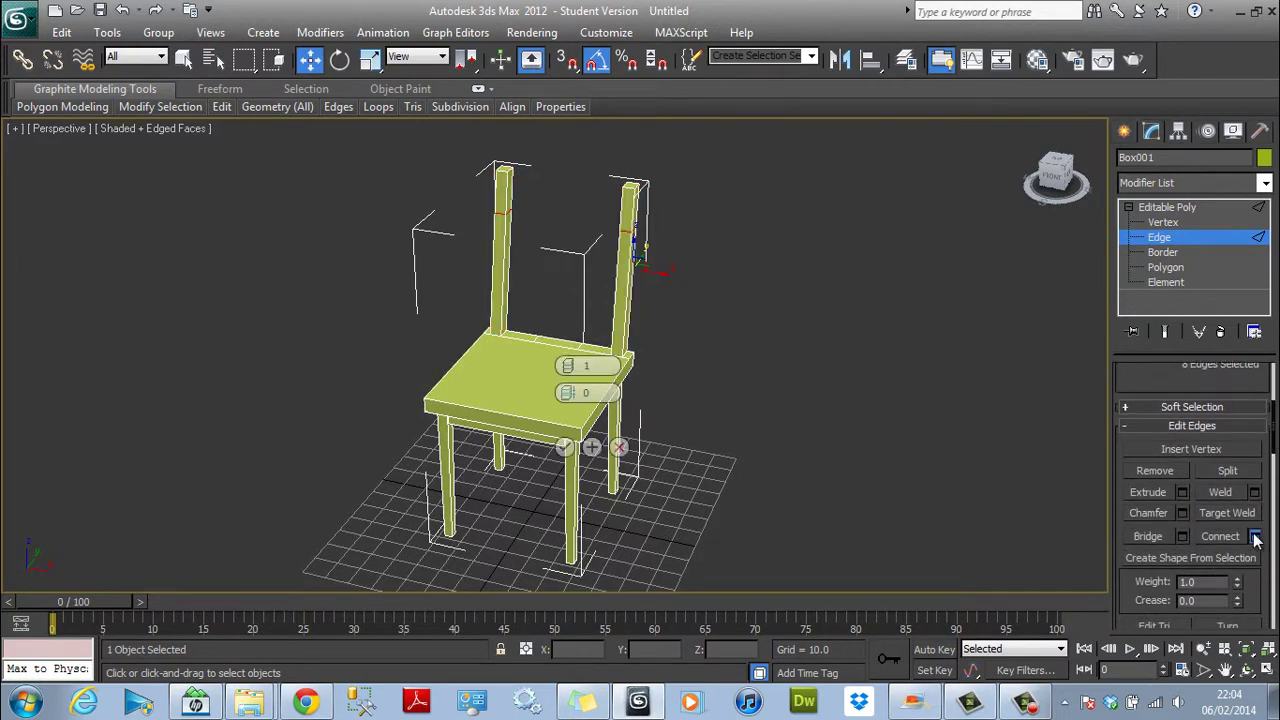
{"action": "left_click", "coordinate": [571, 366]}
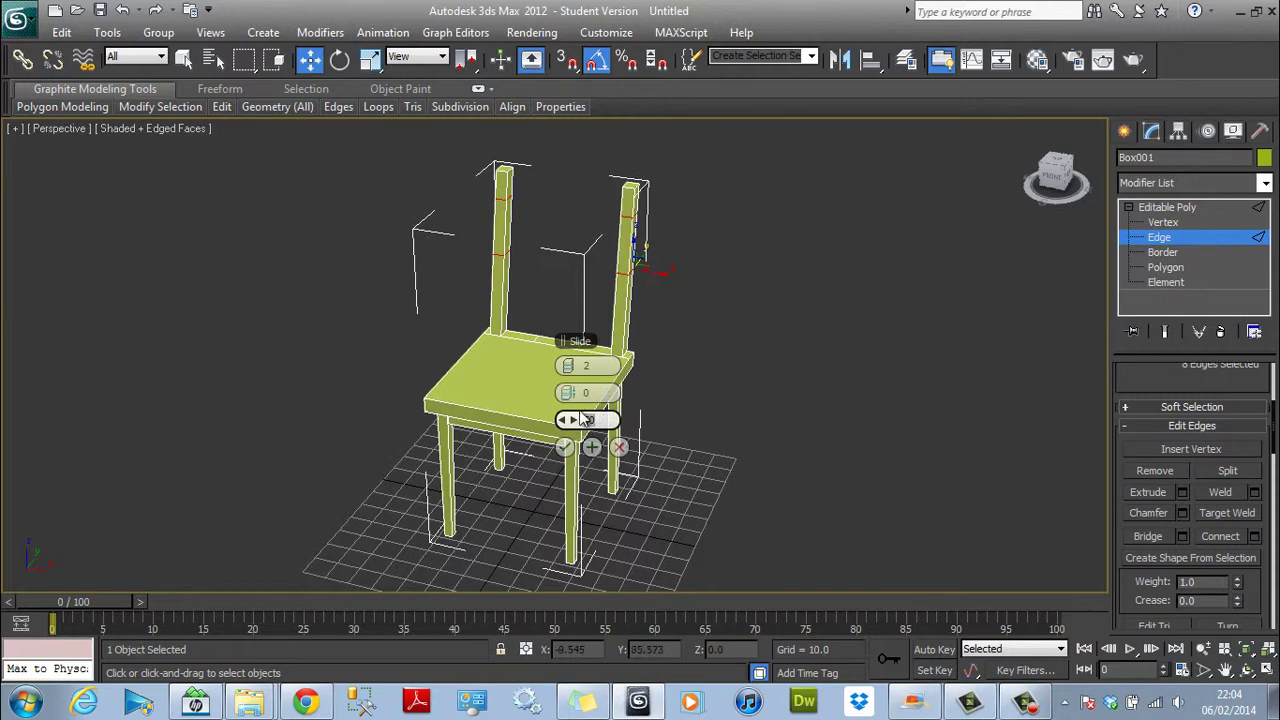
{"action": "key", "text": "Return"}
{"action": "left_click", "coordinate": [590, 391]}
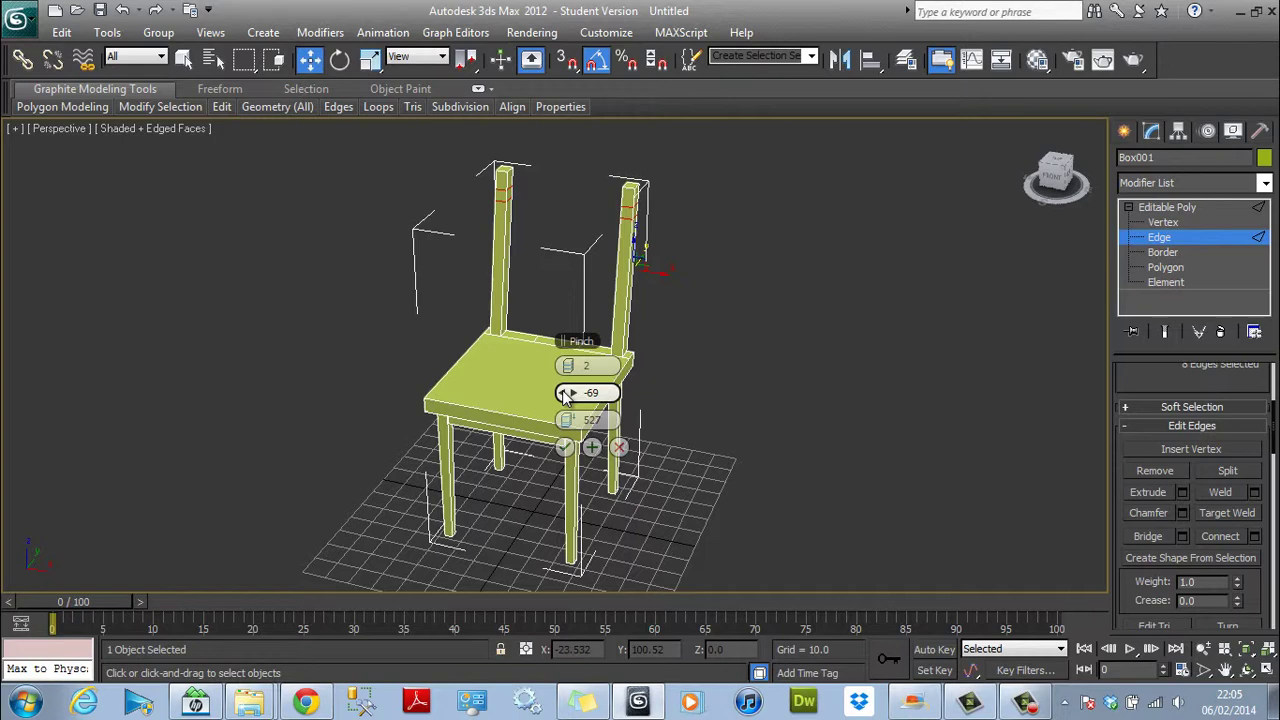
{"action": "left_click", "coordinate": [565, 447]}
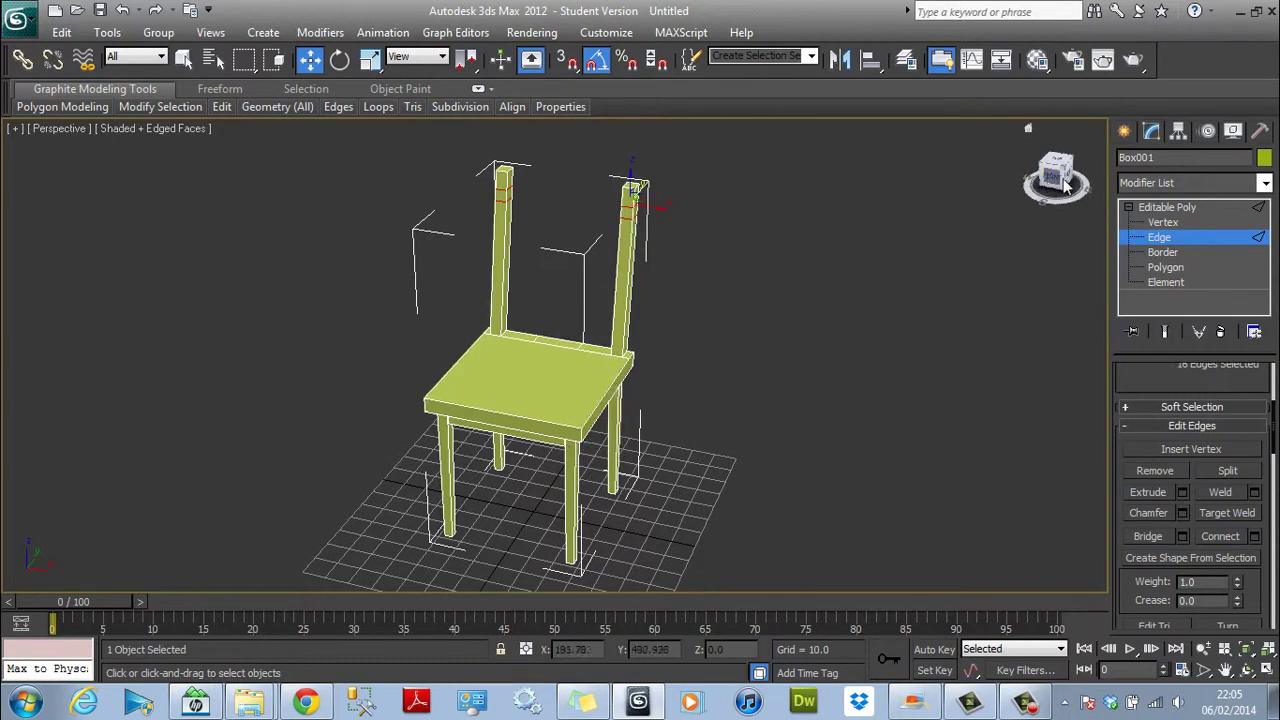
Bridge the inward-facing polygons between the cuts near the tops of both backrest posts to form the upper rail.
{"action": "left_click_drag", "start_coordinate": [1066, 185], "coordinate": [1110, 192]}
{"action": "left_click", "coordinate": [1137, 268]}
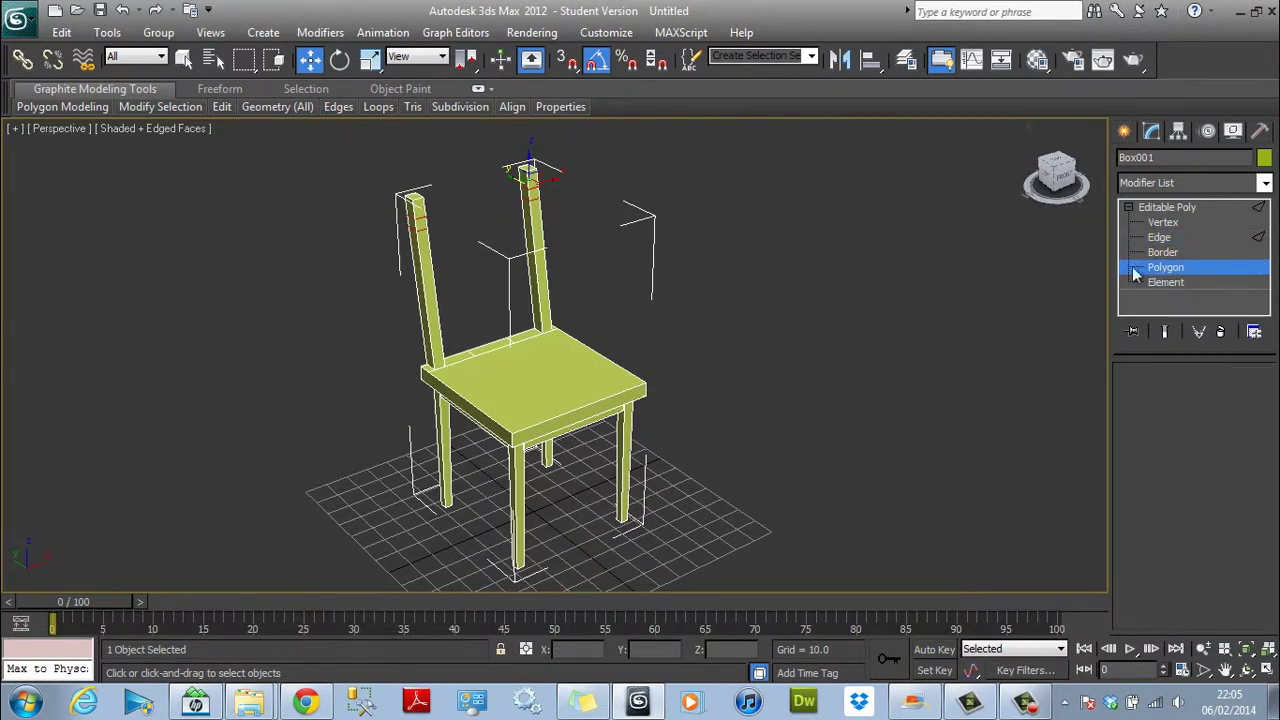
{"action": "left_click", "coordinate": [527, 188]}
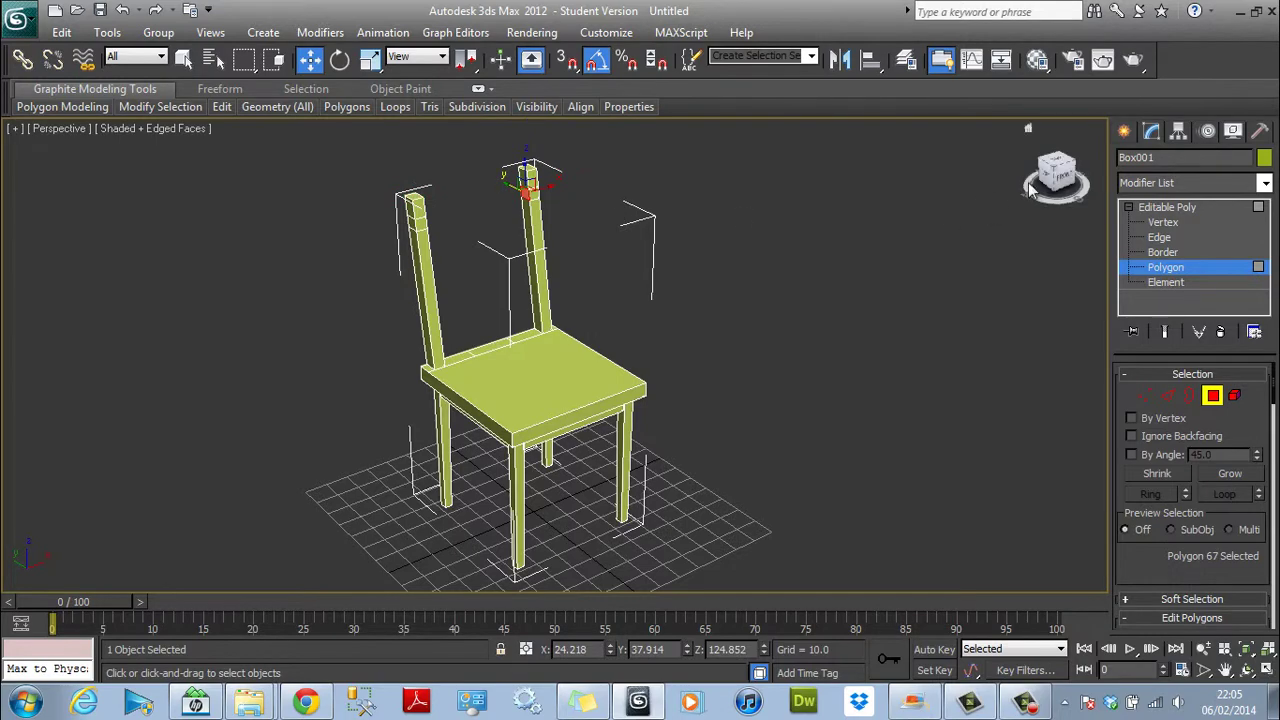
{"action": "left_click_drag", "start_coordinate": [1030, 190], "coordinate": [950, 180]}
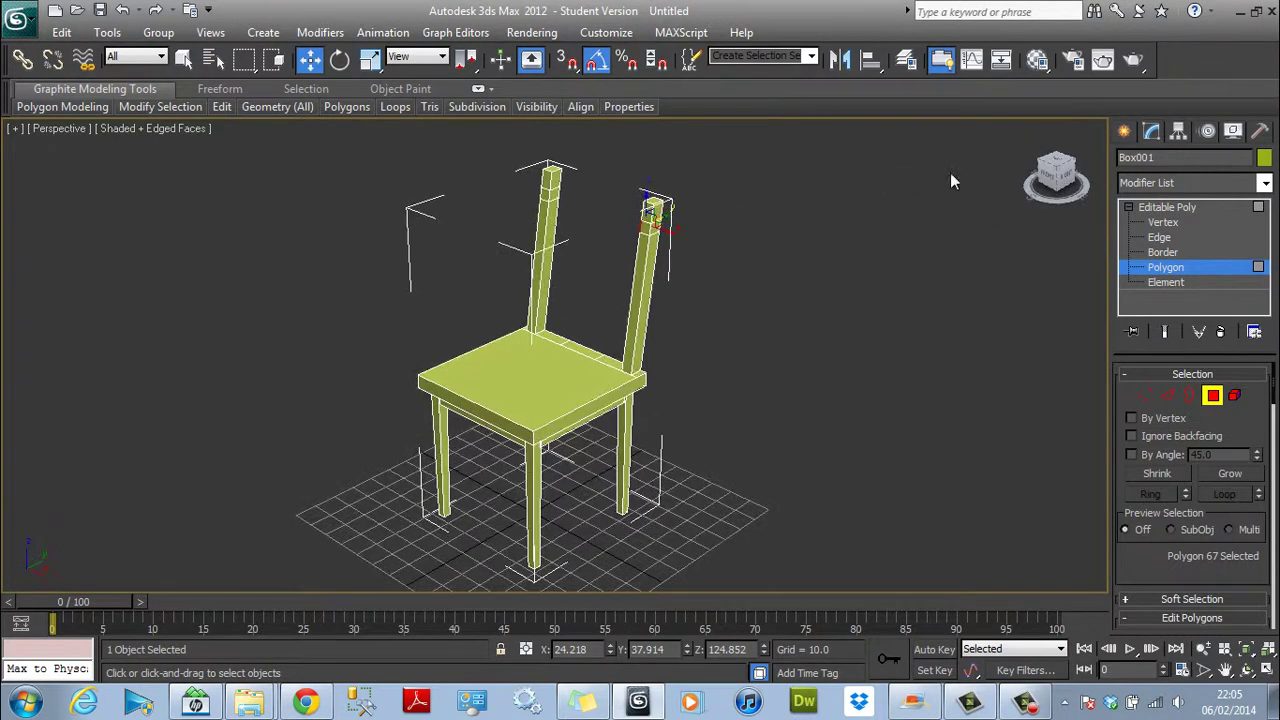
{"action": "left_click", "coordinate": [550, 180], "text": "ctrl"}
{"action": "left_click_drag", "start_coordinate": [1075, 170], "coordinate": [18, 163]}
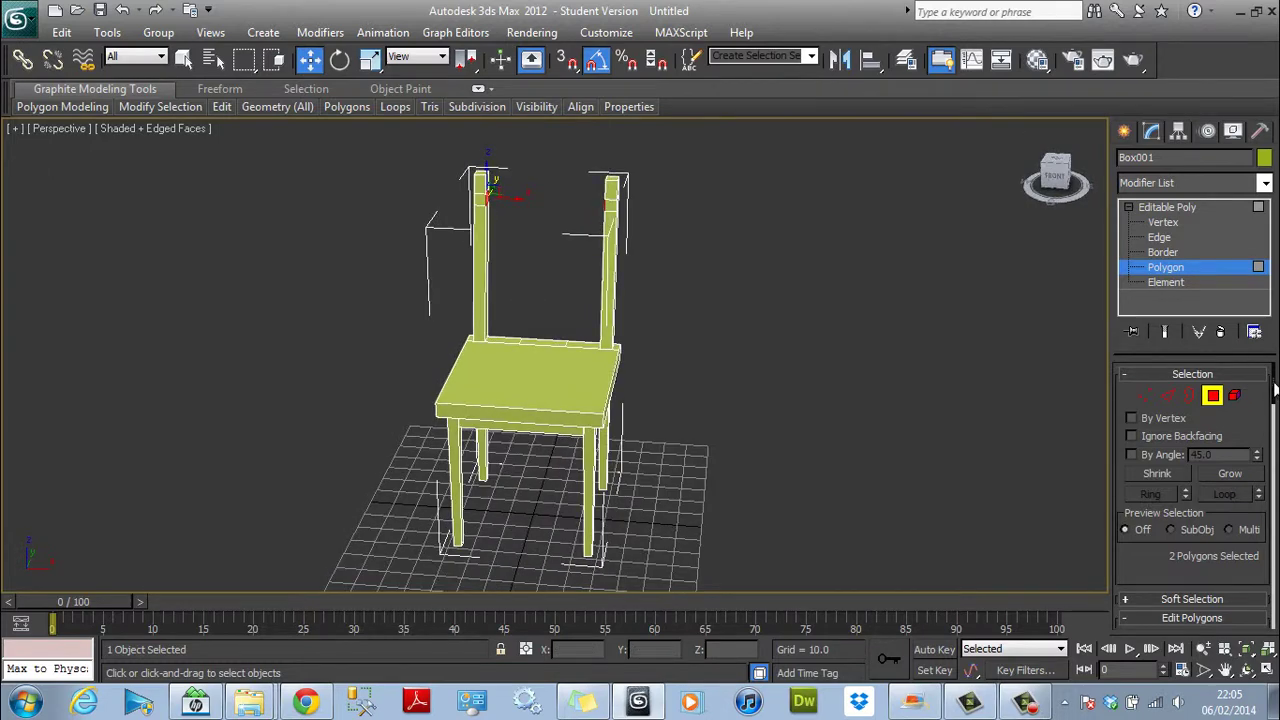
{"action": "left_click_drag", "start_coordinate": [1274, 391], "coordinate": [1273, 425]}
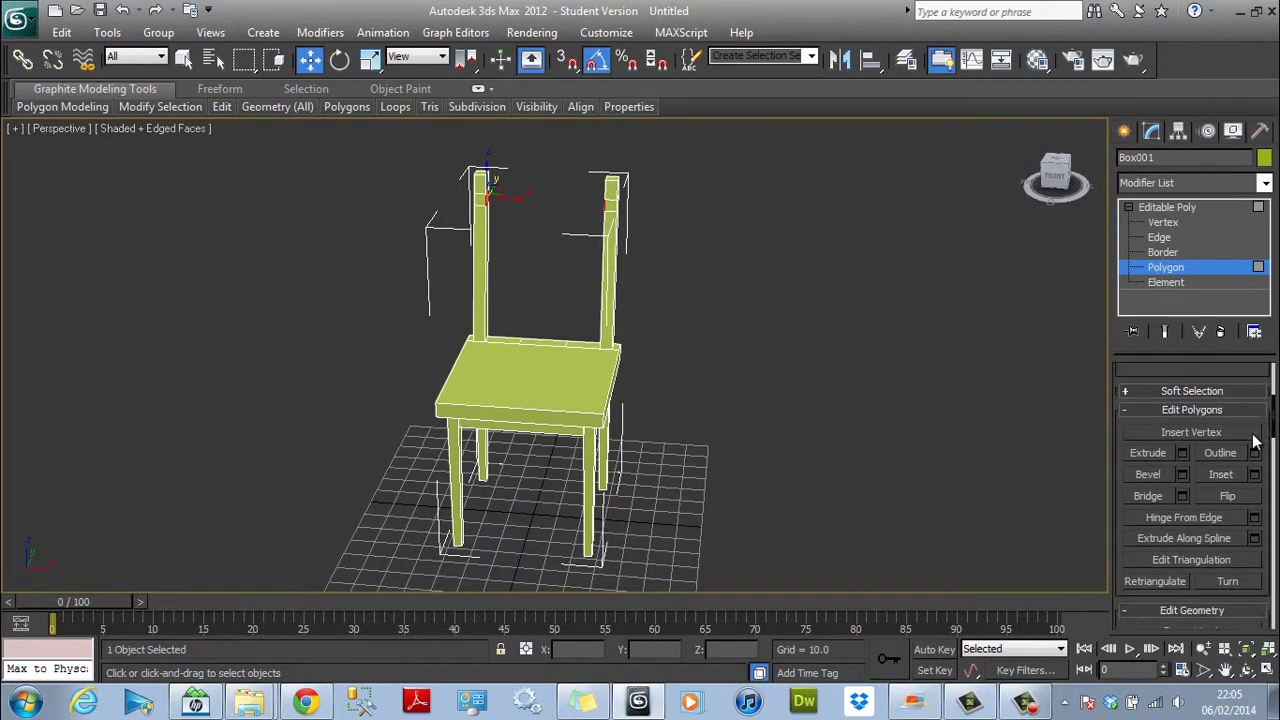
{"action": "left_click", "coordinate": [1183, 497]}
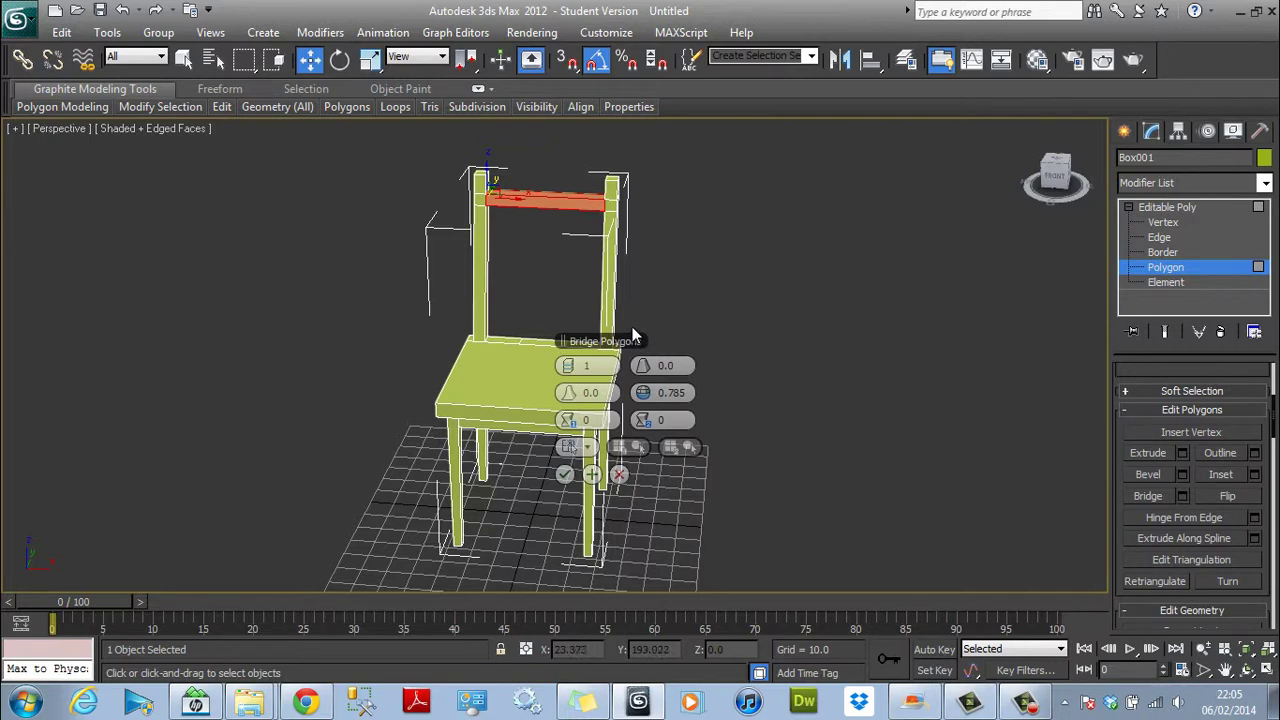
{"action": "left_click", "coordinate": [560, 474]}
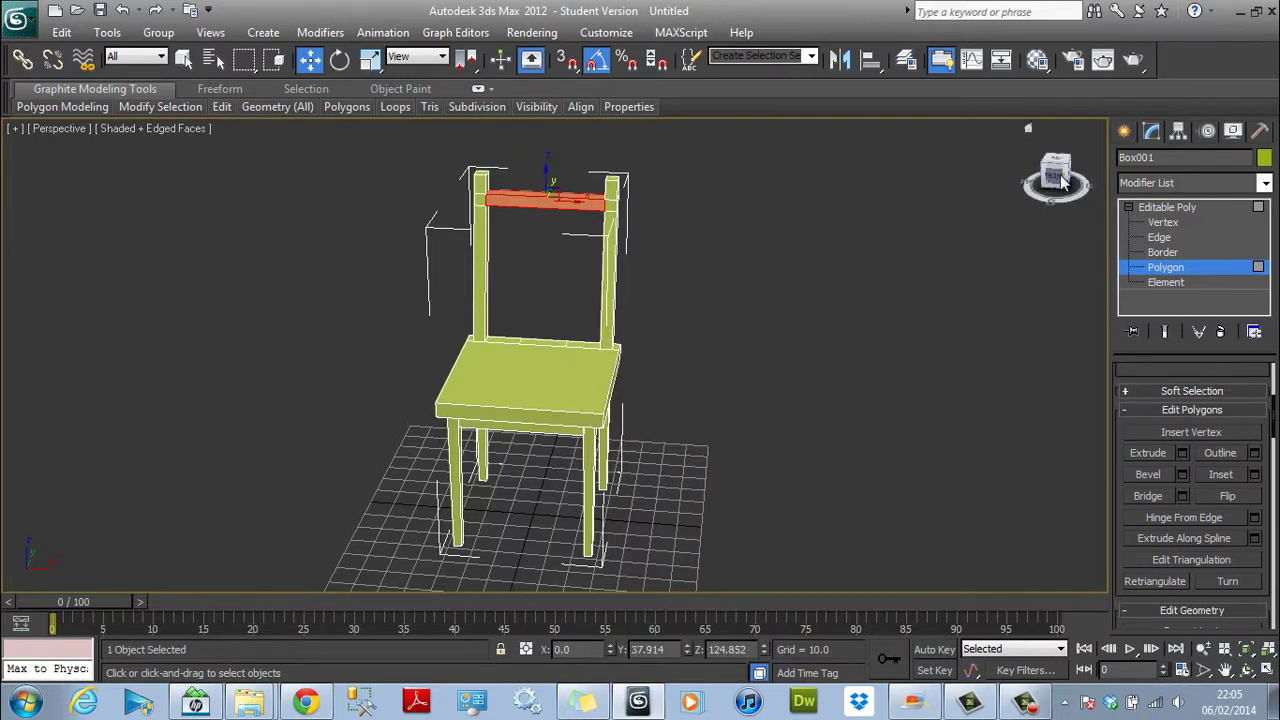
{"action": "mouse_move", "coordinate": [1059, 173]}
{"action": "left_mouse_down"}
{"action": "mouse_move", "coordinate": [1082, 167]}
{"action": "mouse_move", "coordinate": [60, 154]}
{"action": "mouse_move", "coordinate": [1102, 165]}
{"action": "mouse_move", "coordinate": [1080, 172]}
{"action": "left_mouse_up"}
{"action": "left_click", "coordinate": [1166, 207]}
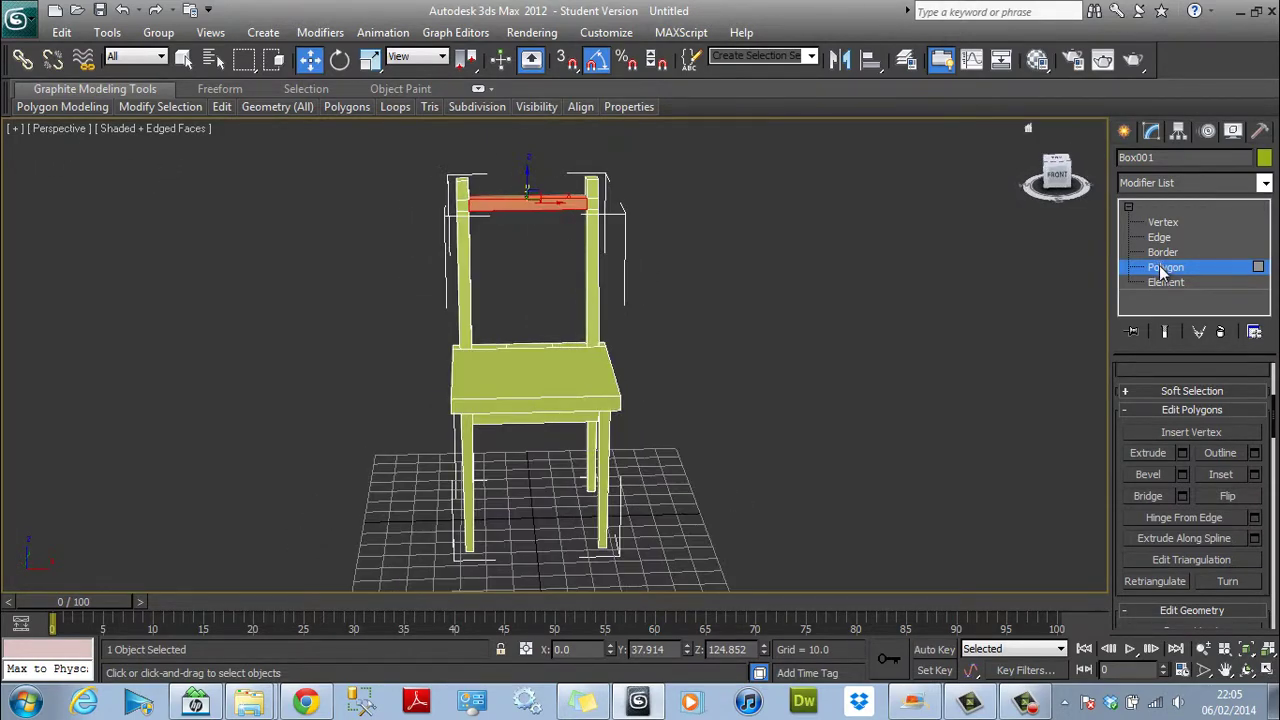
Connect the eight upright post edges below the upper rail with 2 segments, pinch -69 and slide -527.
{"action": "left_click", "coordinate": [1056, 173]}
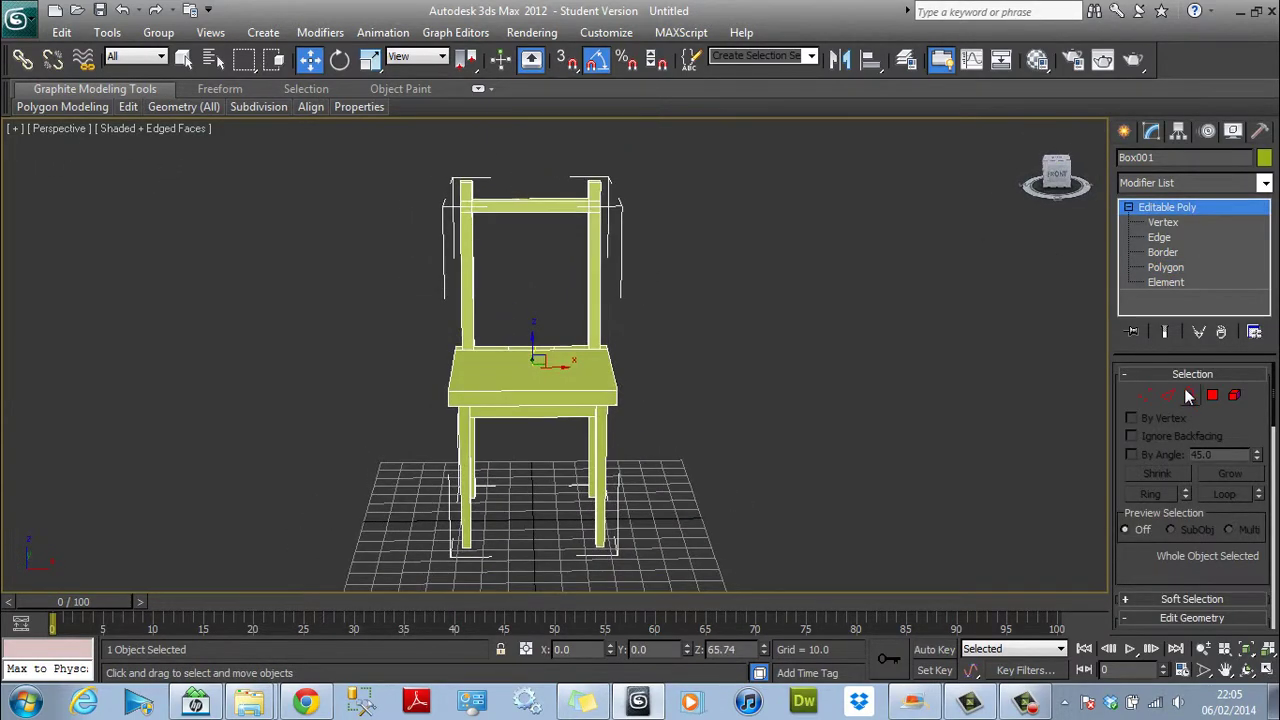
{"action": "key", "text": "2"}
{"action": "left_click_drag", "start_coordinate": [600, 309], "coordinate": [331, 270]}
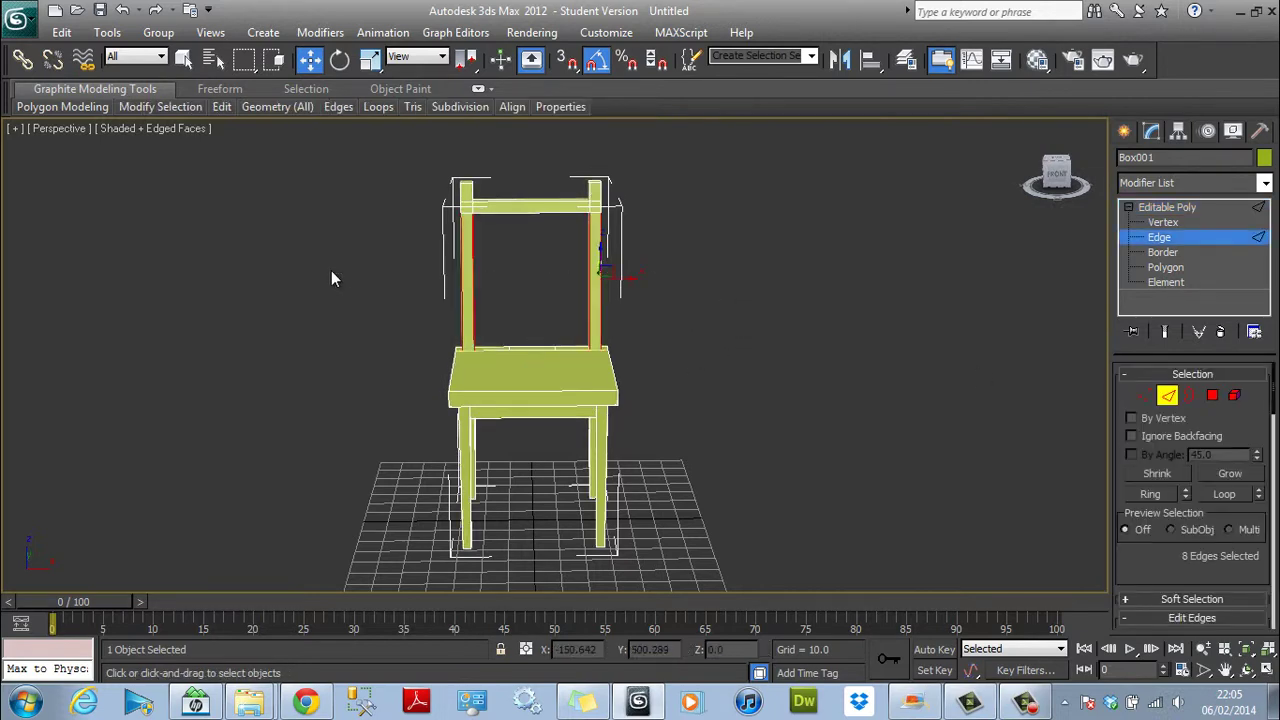
{"action": "left_click_drag", "start_coordinate": [1045, 178], "coordinate": [1004, 184]}
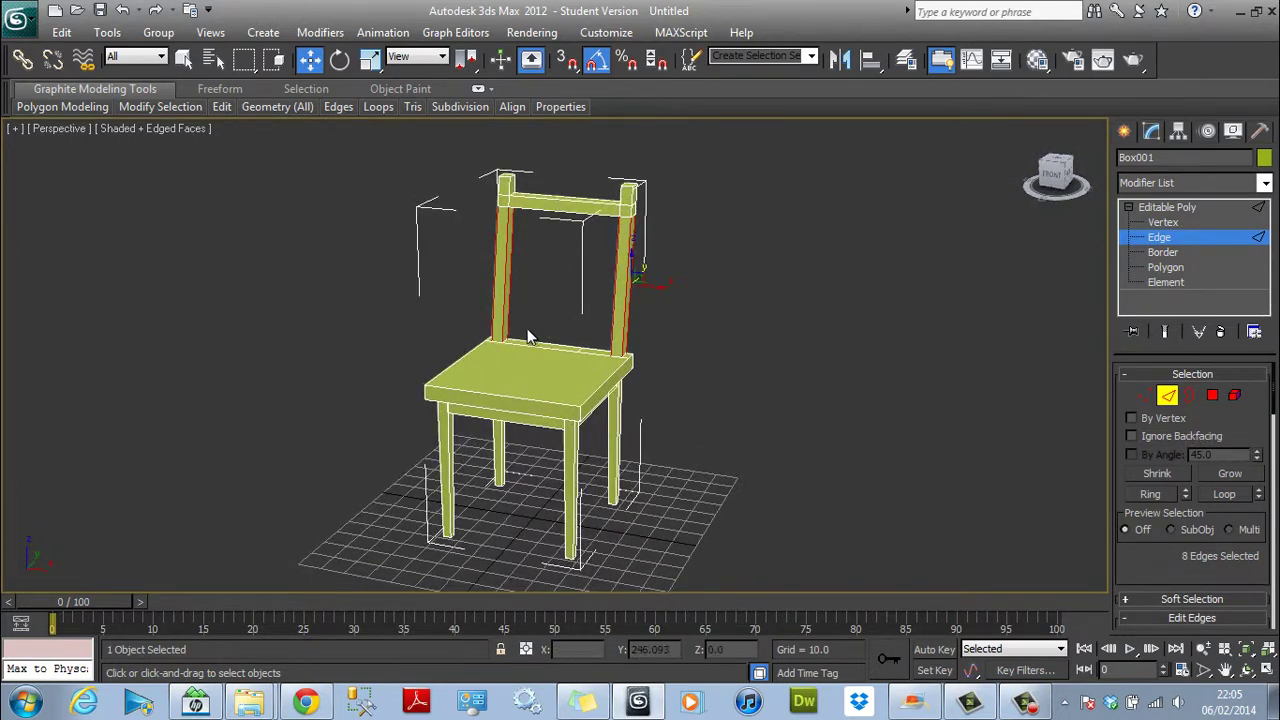
{"action": "scroll", "coordinate": [1265, 440], "scroll_direction": "down", "scroll_amount": 5}
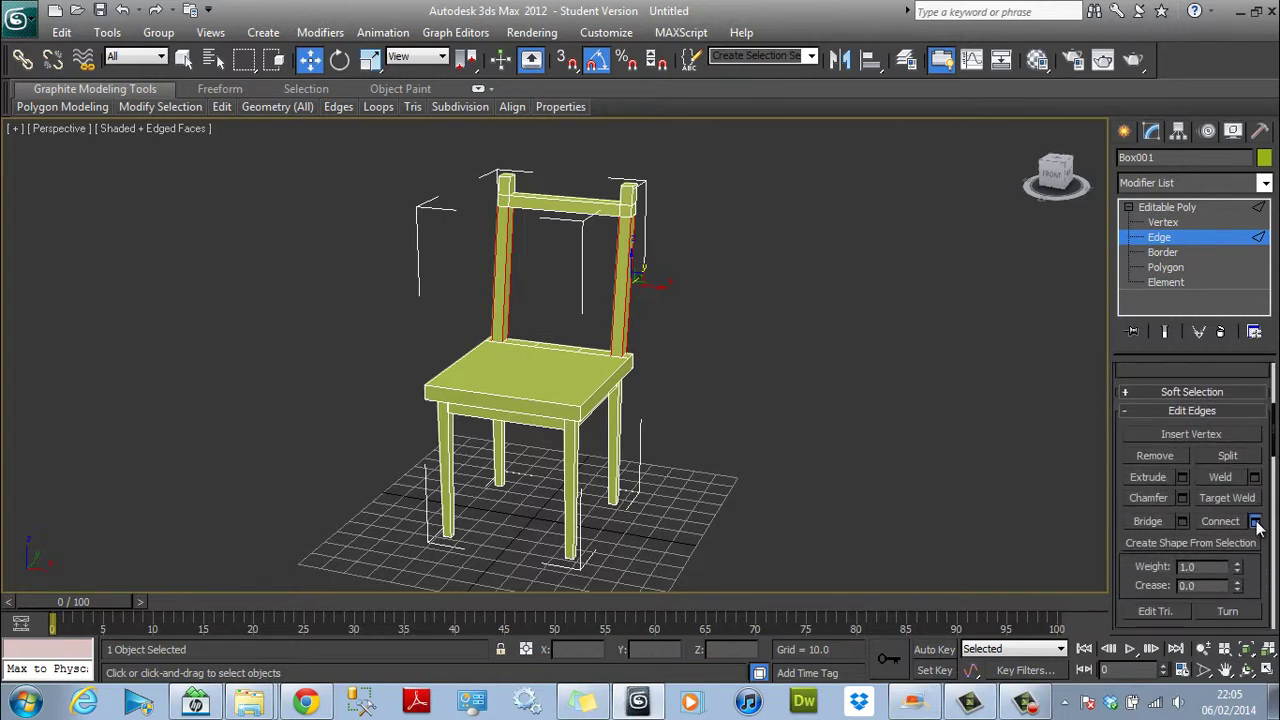
{"action": "left_click", "coordinate": [1255, 521]}
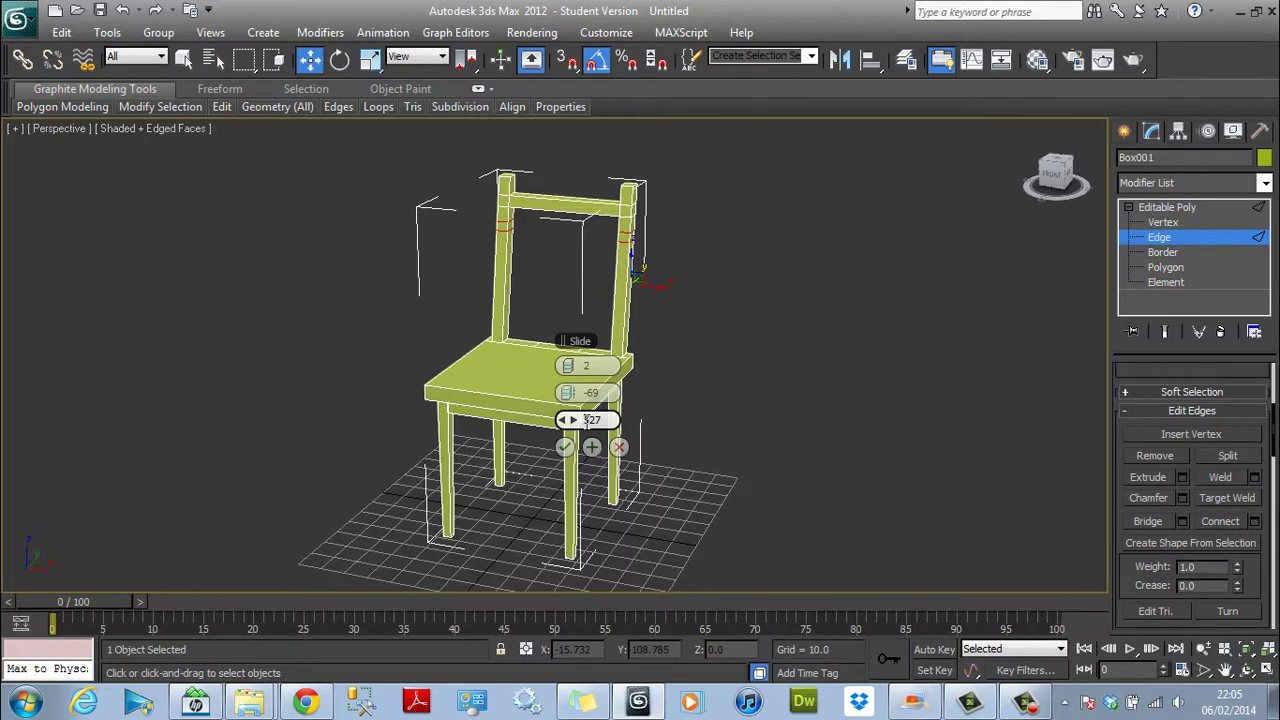
{"action": "key", "text": "Return"}
{"action": "left_click", "coordinate": [564, 447]}
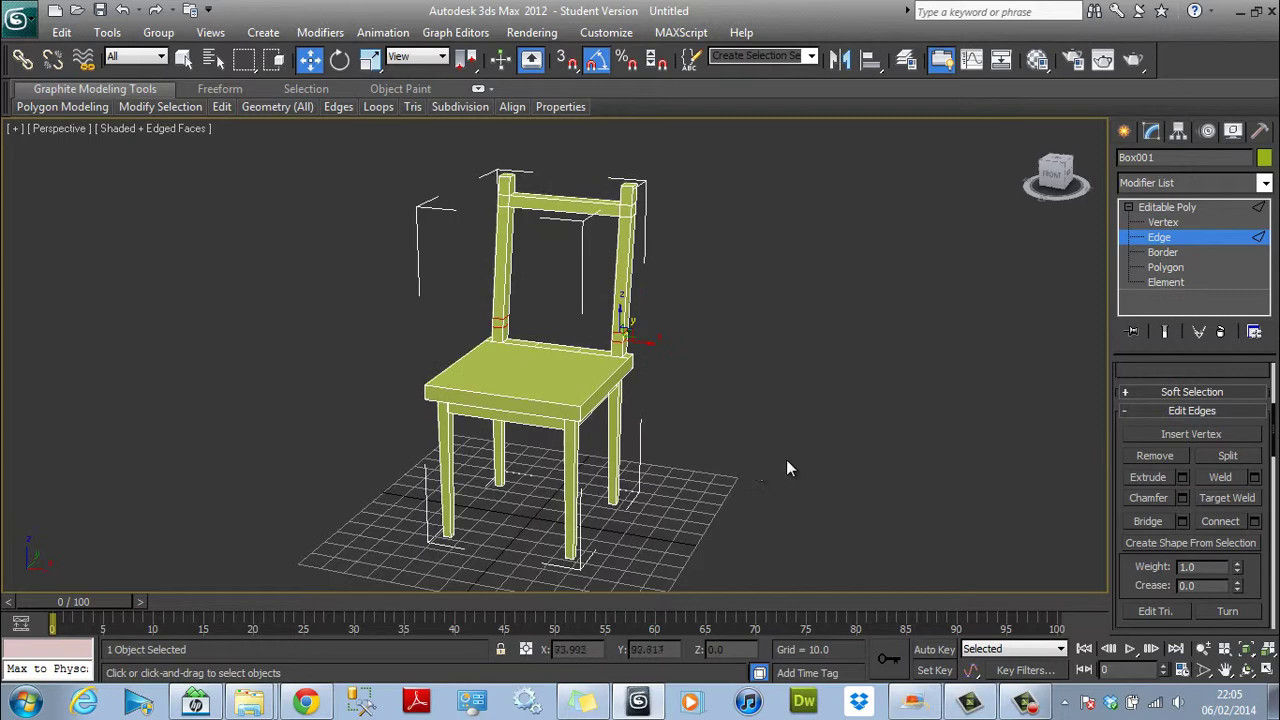
Bridge the inward-facing polygons between the cuts near the bases of both backrest posts to form the lower rail.
{"action": "left_click", "coordinate": [1166, 270]}
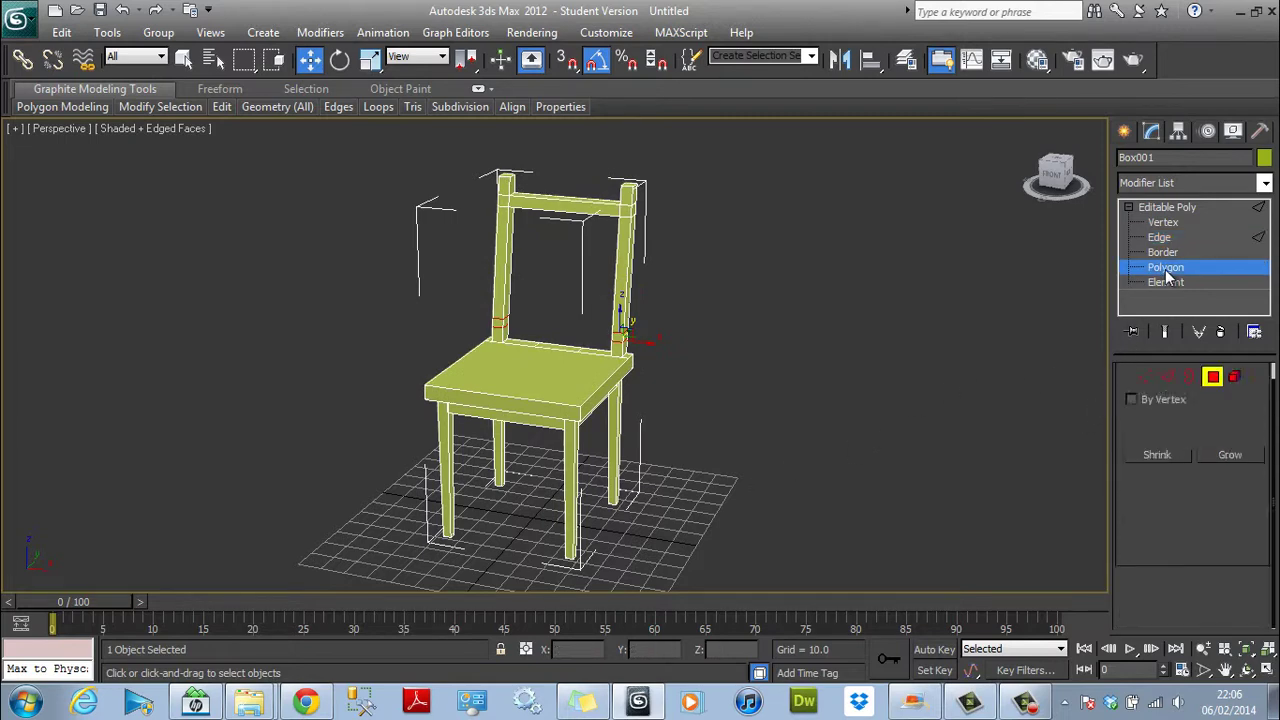
{"action": "left_click_drag", "start_coordinate": [1064, 184], "coordinate": [172, 186]}
{"action": "left_click", "coordinate": [540, 320]}
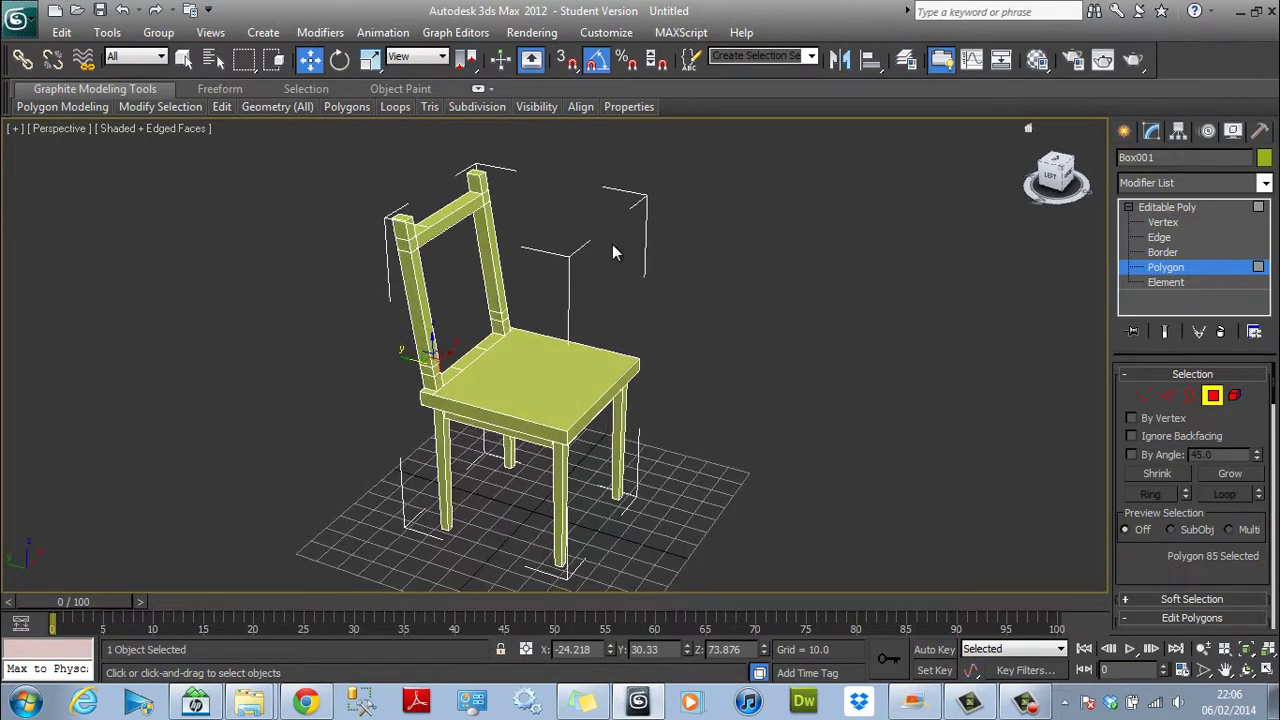
{"action": "left_click", "coordinate": [491, 316], "text": "ctrl"}
{"action": "left_click_drag", "start_coordinate": [1056, 180], "coordinate": [875, 172]}
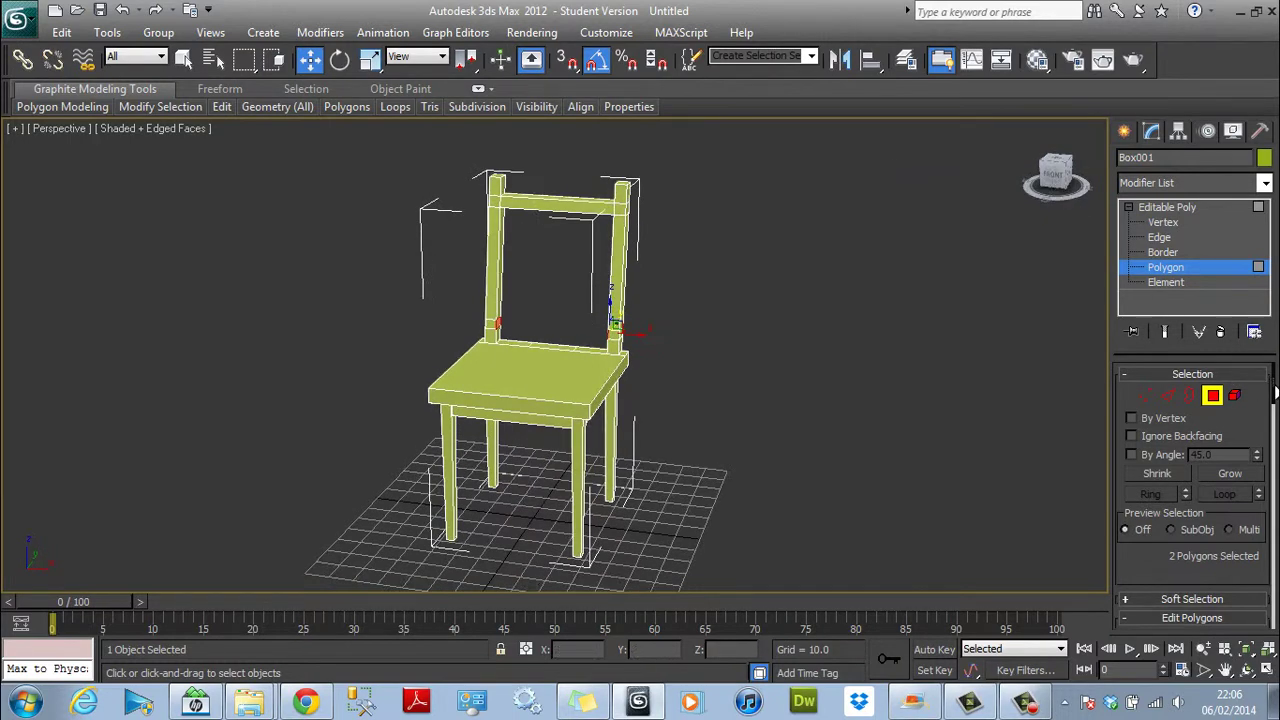
{"action": "left_click_drag", "start_coordinate": [1275, 393], "coordinate": [1200, 445]}
{"action": "left_click", "coordinate": [1182, 451]}
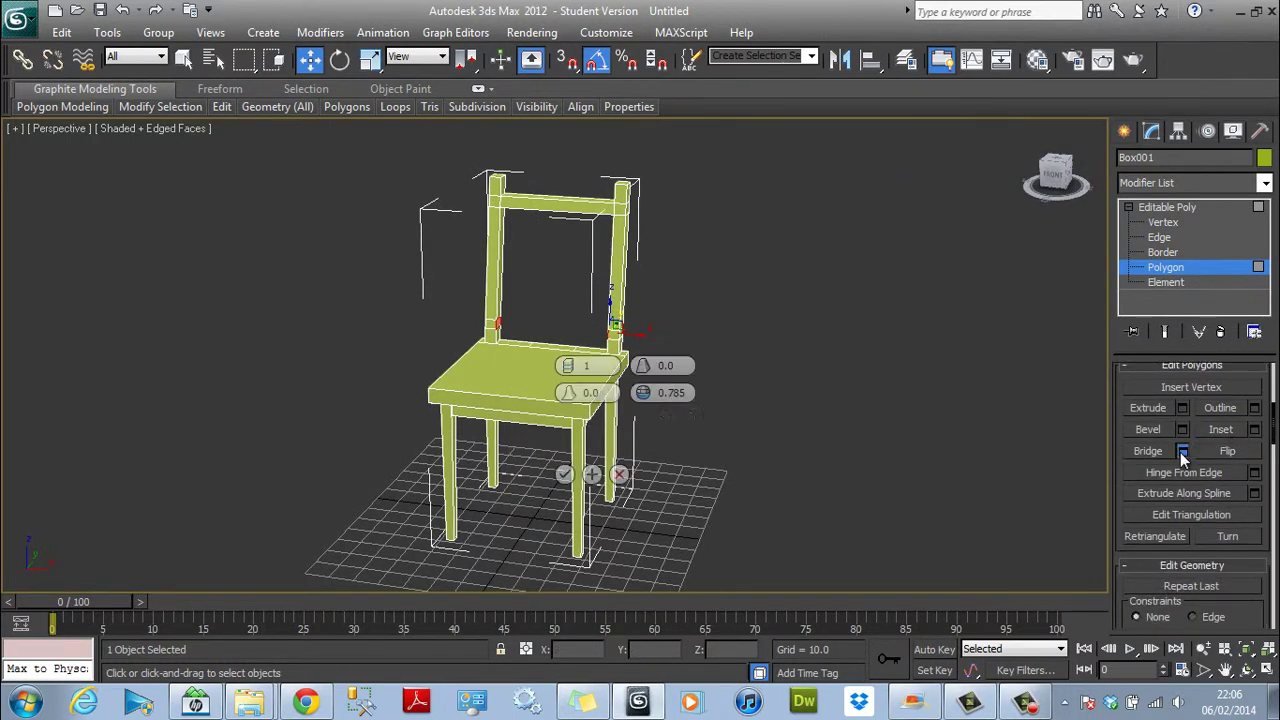
{"action": "left_click", "coordinate": [564, 474]}
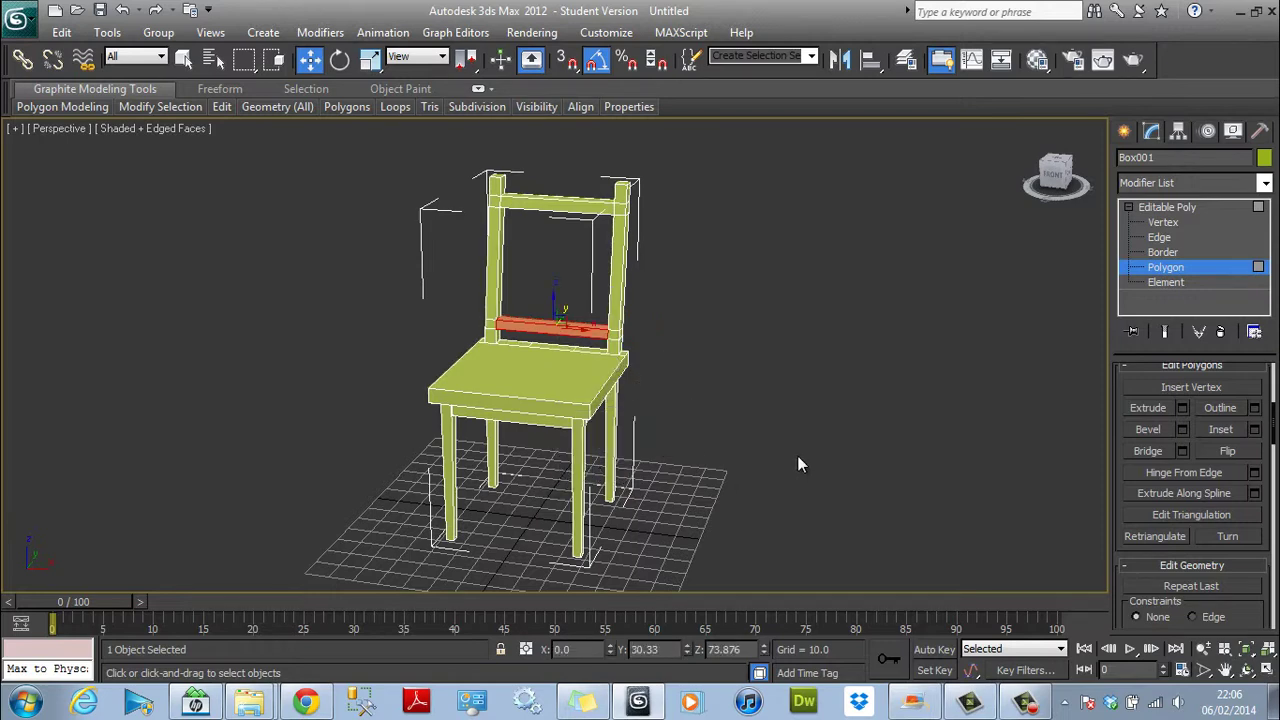
{"action": "left_click", "coordinate": [1181, 270]}
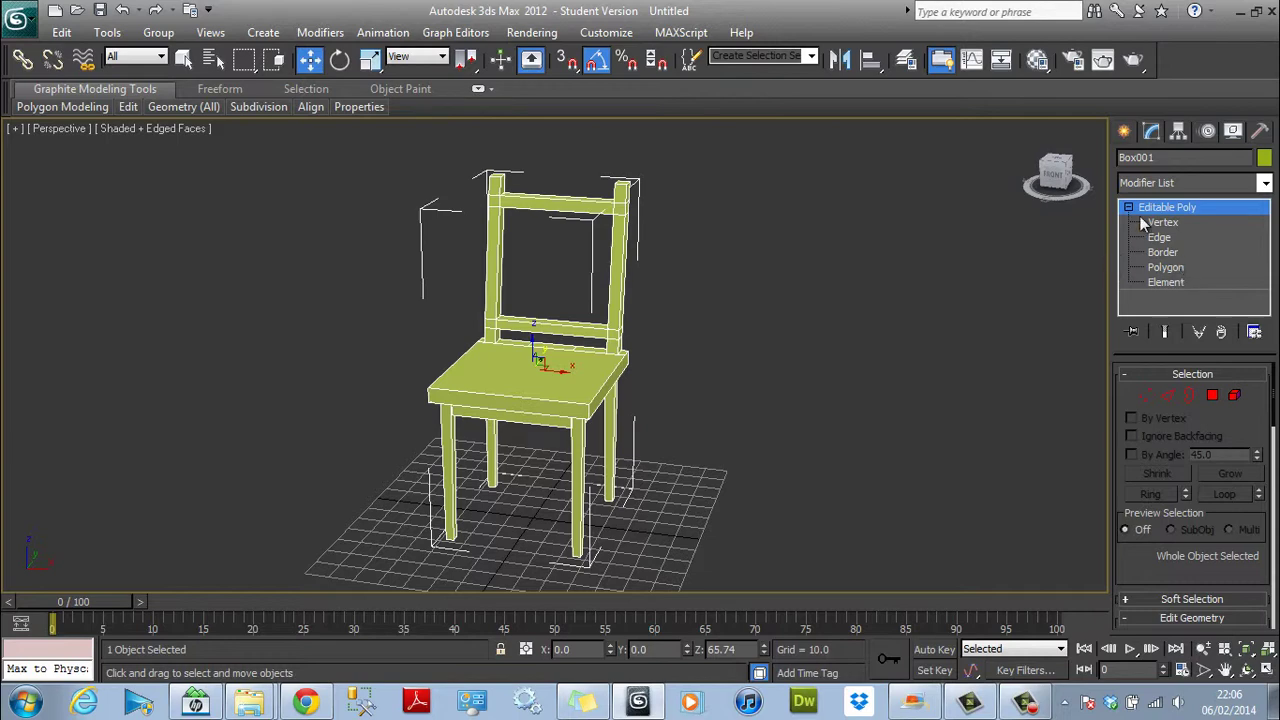
Switch to edge editing and select the eight long horizontal edges of the upper and lower backrest rails.
{"action": "left_click_drag", "start_coordinate": [1056, 182], "coordinate": [10, 179]}
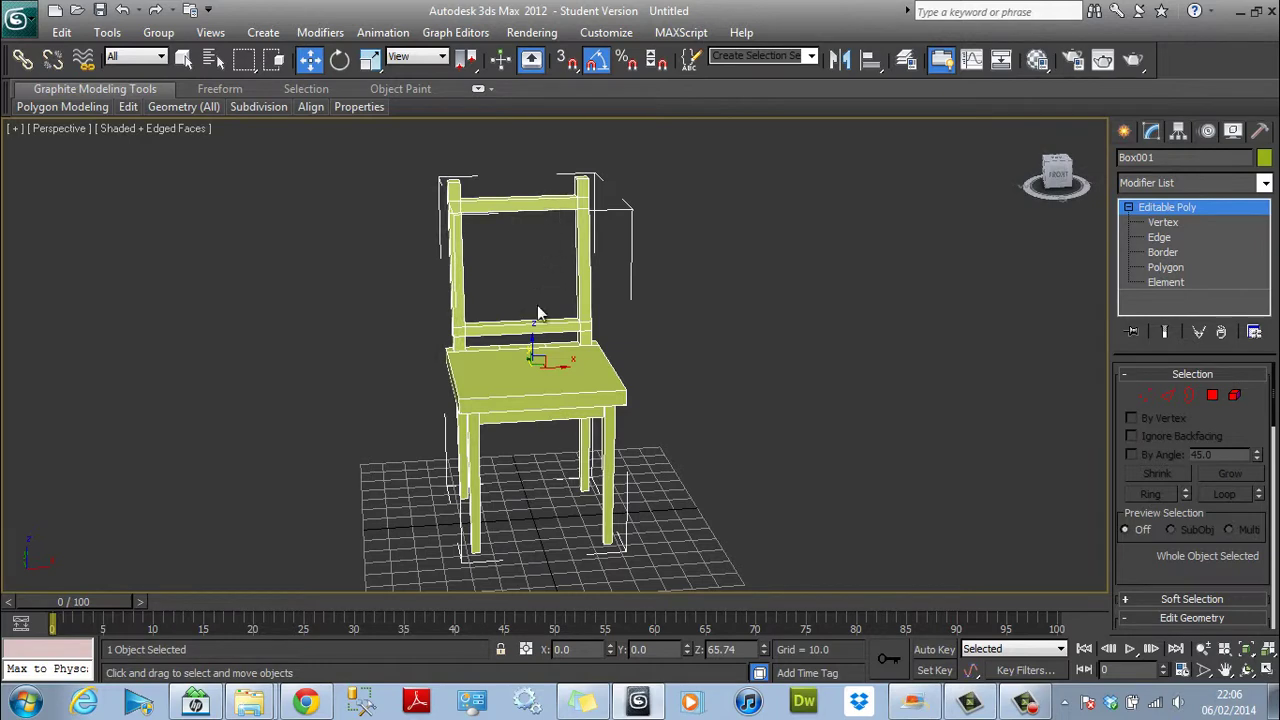
{"action": "left_click_drag", "start_coordinate": [1056, 178], "coordinate": [958, 183]}
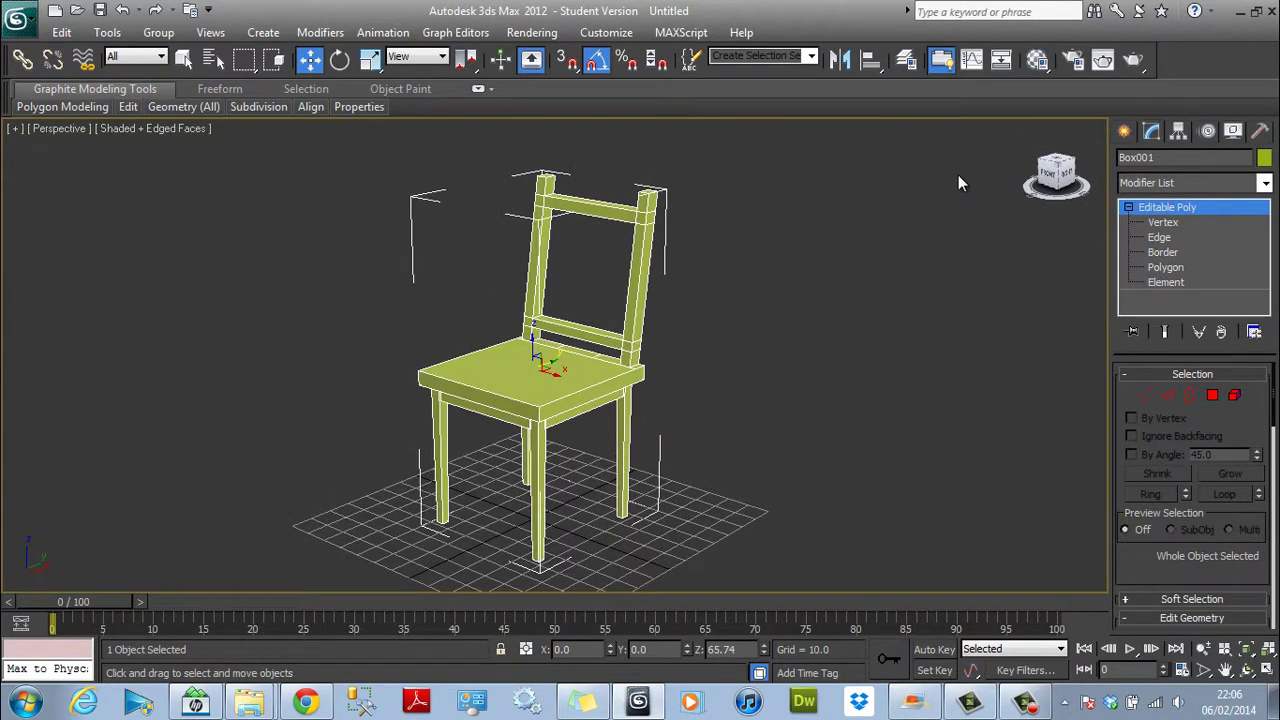
{"action": "left_click", "coordinate": [1046, 175]}
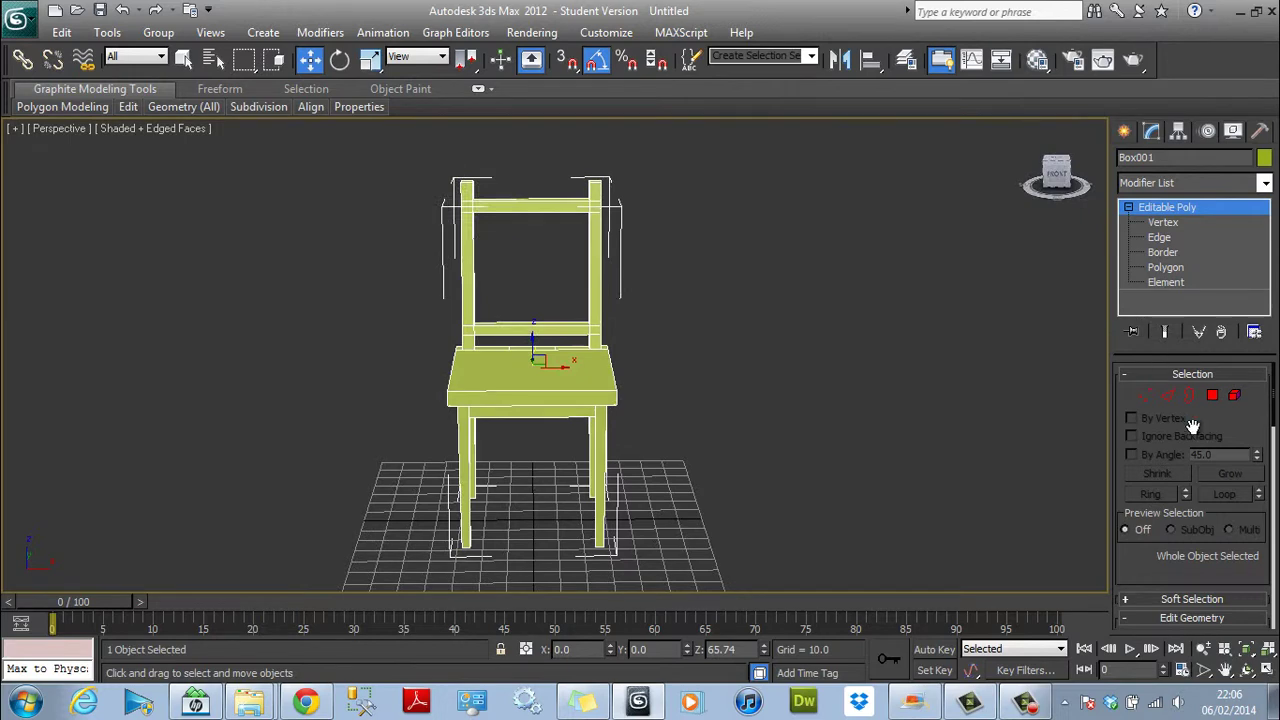
{"action": "key", "text": "2"}
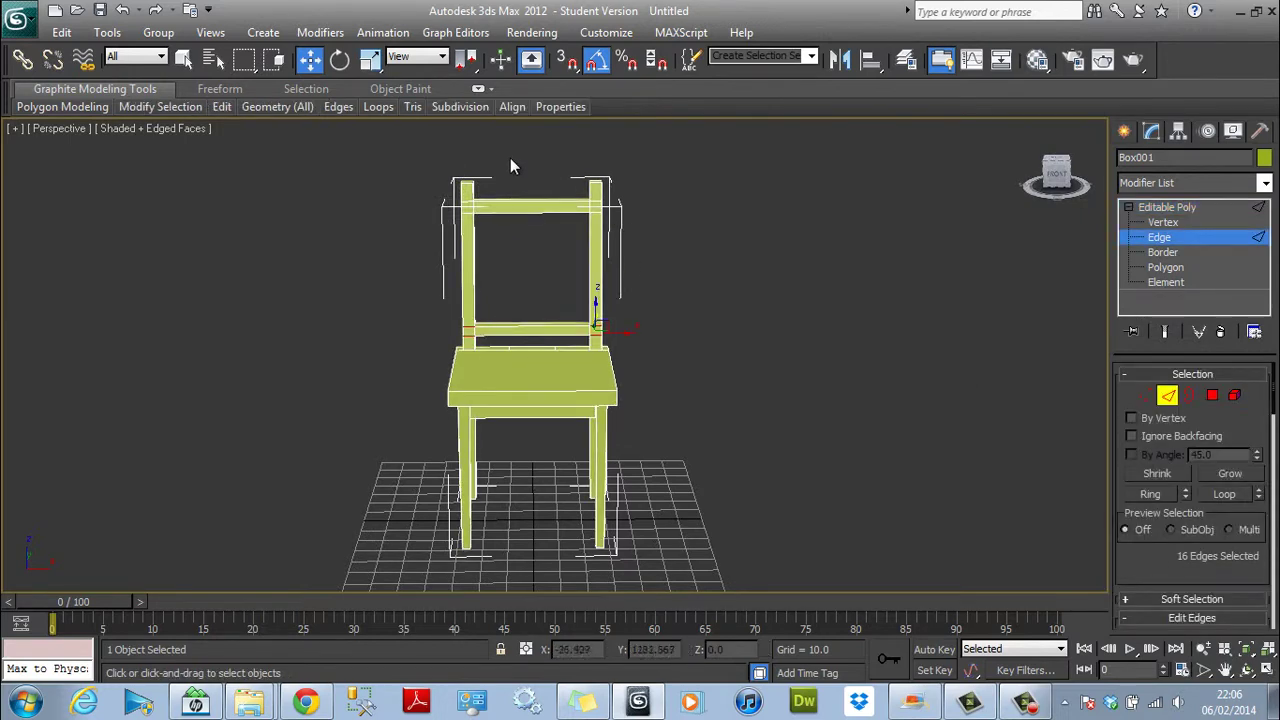
{"action": "left_click_drag", "start_coordinate": [510, 158], "coordinate": [525, 226]}
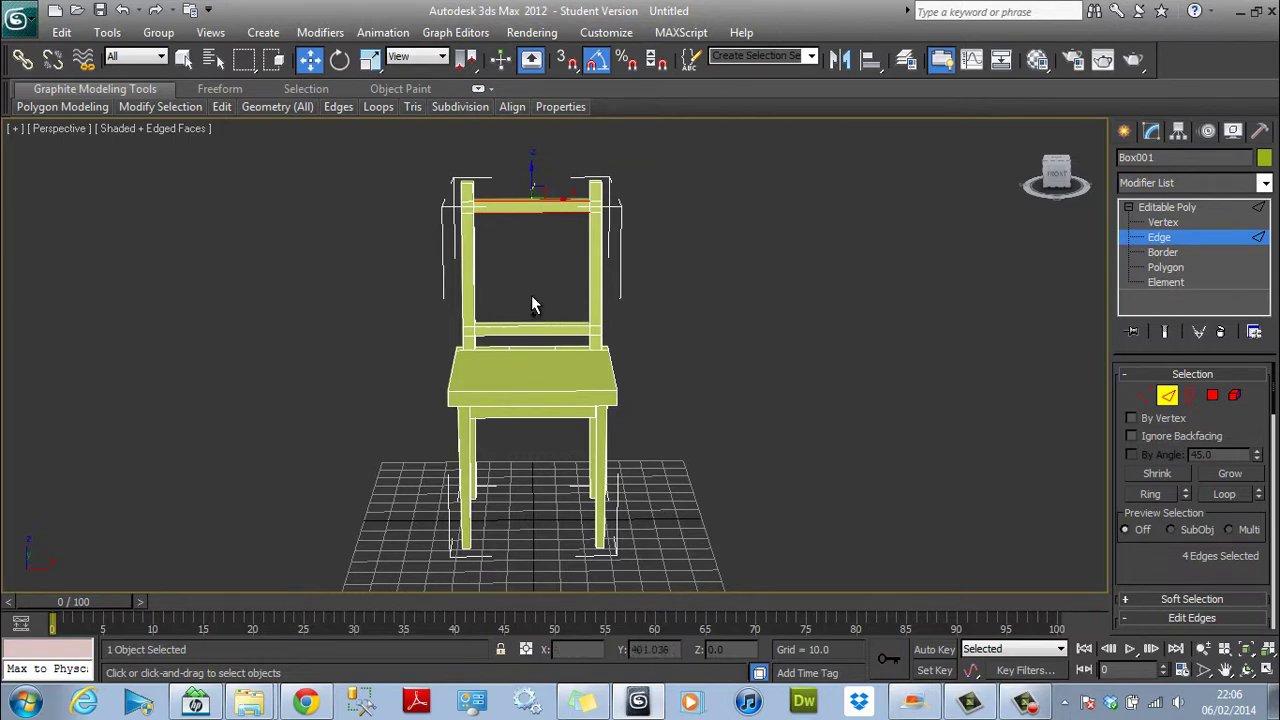
{"action": "left_click_drag", "start_coordinate": [539, 346], "coordinate": [541, 352]}
{"action": "left_click_drag", "start_coordinate": [1056, 172], "coordinate": [920, 262]}
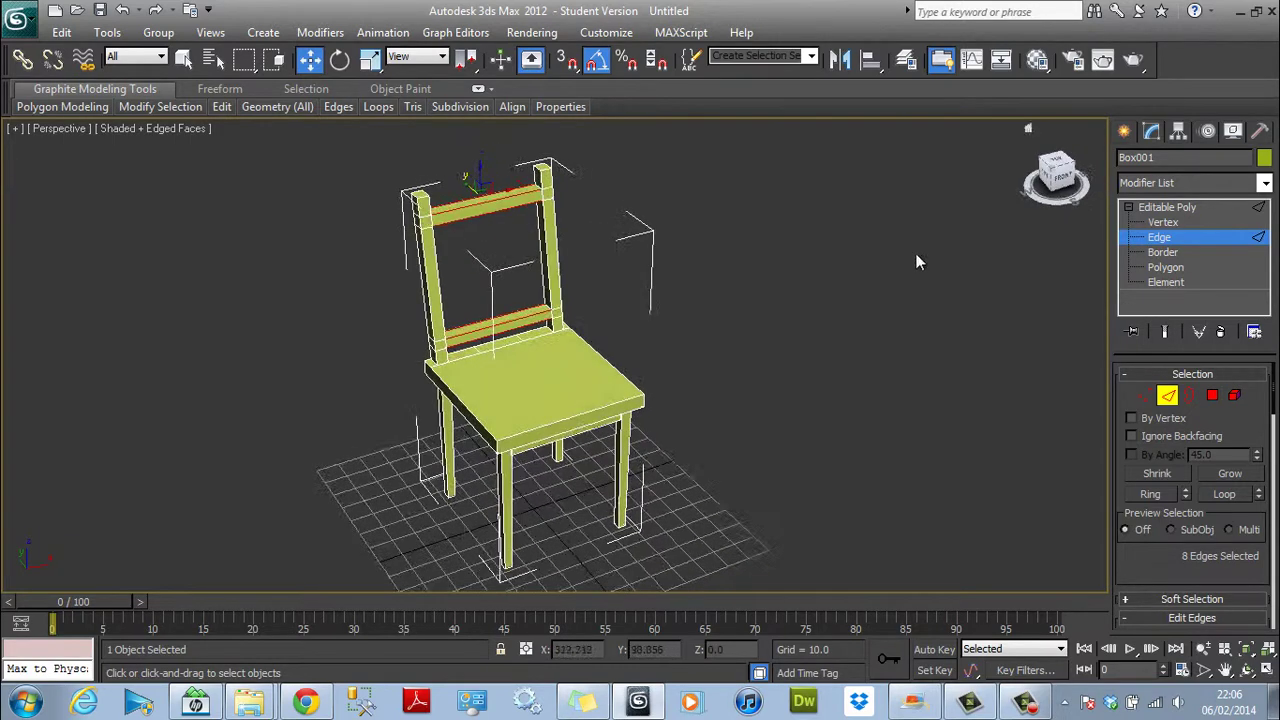
Connect the eight selected horizontal rail edges with 2 segments, setting both pinch and slide to 0.
{"action": "scroll", "coordinate": [463, 270], "scroll_direction": "up", "scroll_amount": 3}
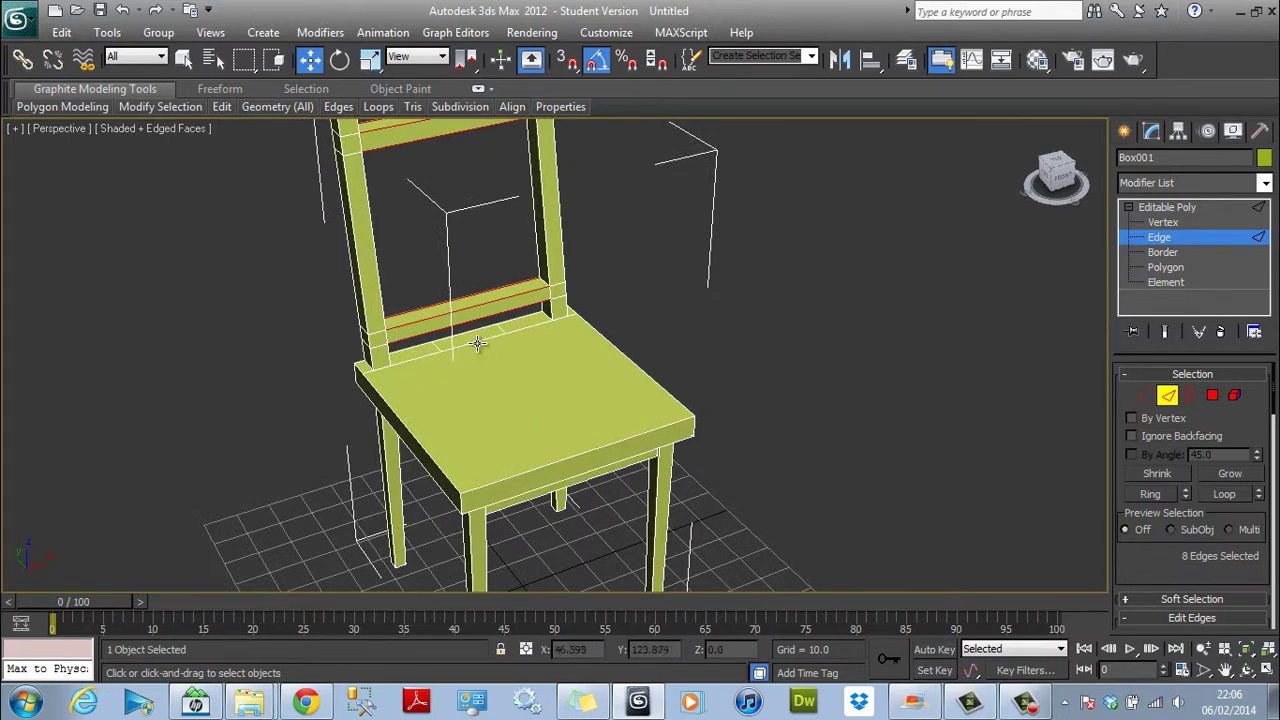
{"action": "middle_click_drag", "start_coordinate": [912, 226], "coordinate": [711, 167], "text": "alt"}
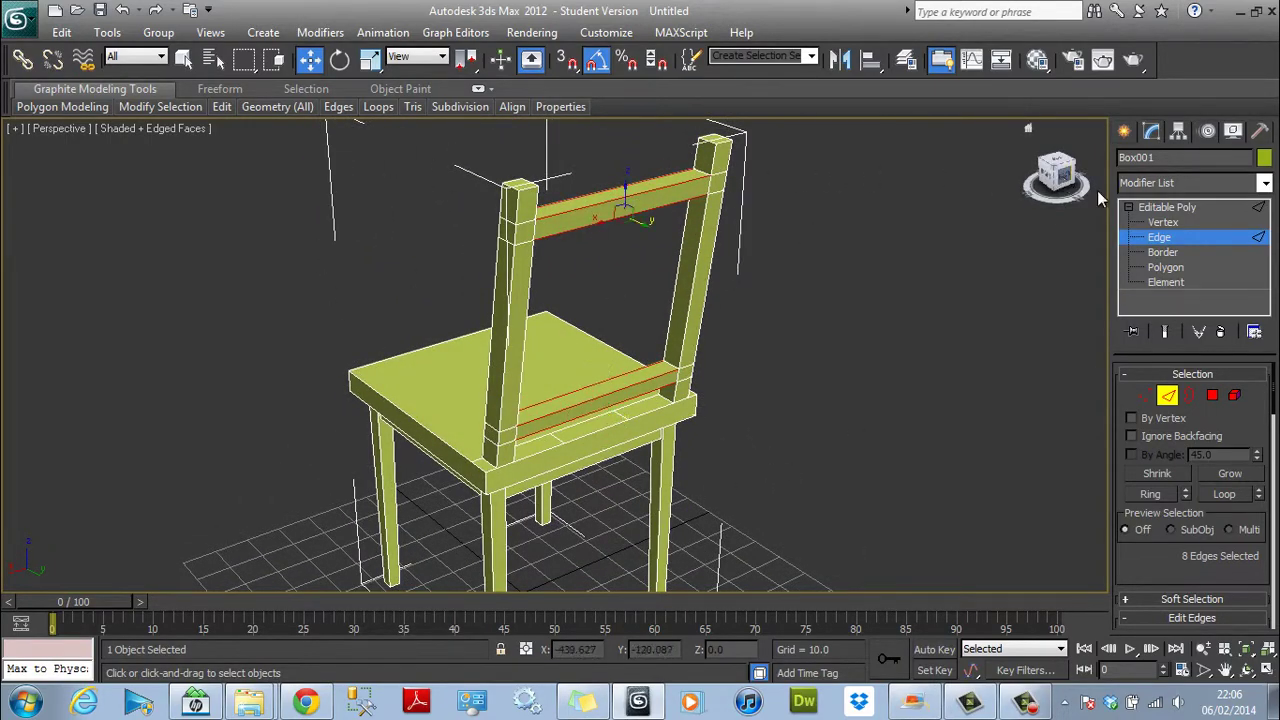
{"action": "middle_click_drag", "start_coordinate": [1097, 190], "coordinate": [250, 185], "text": "alt"}
{"action": "scroll", "coordinate": [1060, 364], "scroll_direction": "down", "scroll_amount": 1}
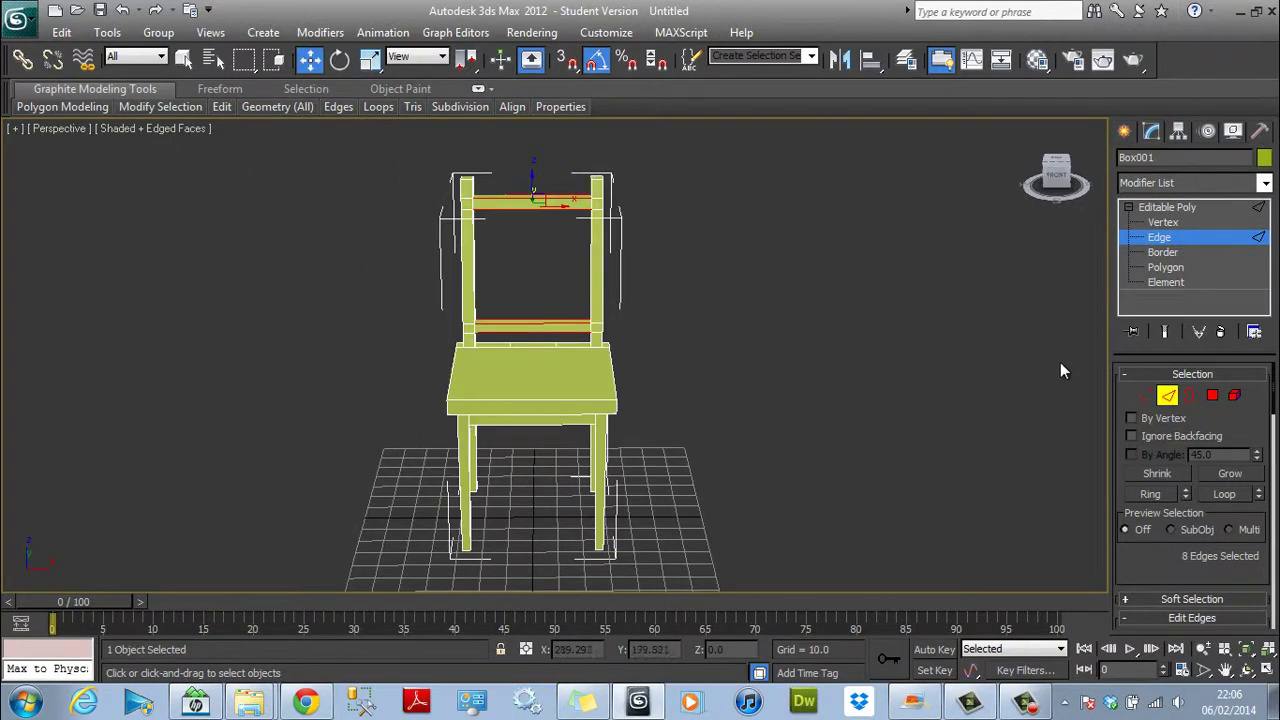
{"action": "scroll", "coordinate": [1035, 356], "scroll_direction": "up", "scroll_amount": 1}
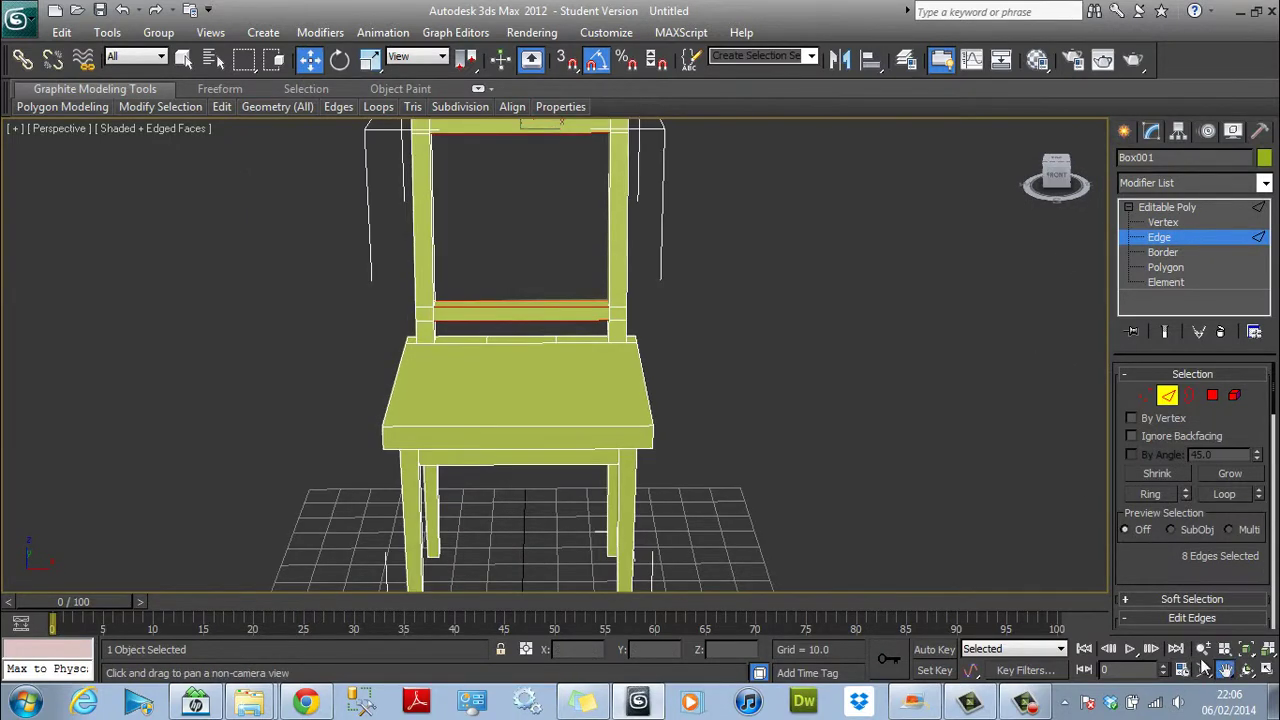
{"action": "middle_click_drag", "start_coordinate": [1027, 469], "coordinate": [1037, 498]}
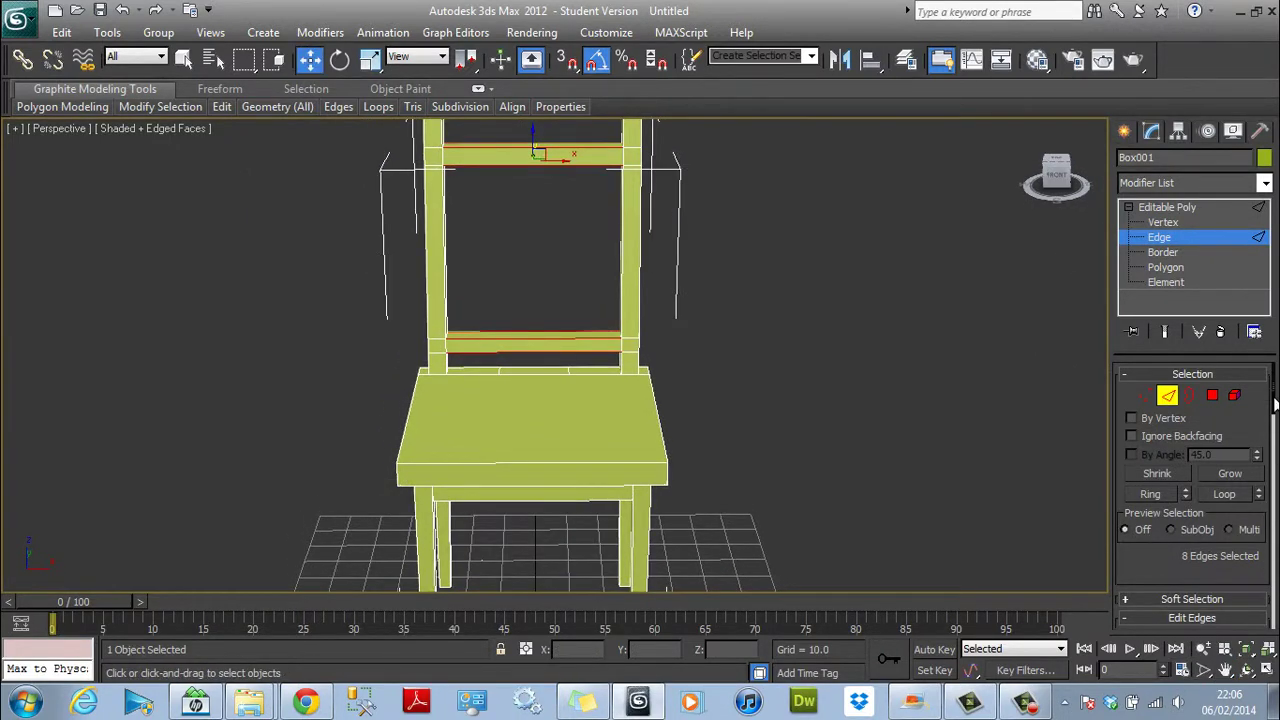
{"action": "scroll", "coordinate": [1275, 400], "scroll_direction": "down", "scroll_amount": 5}
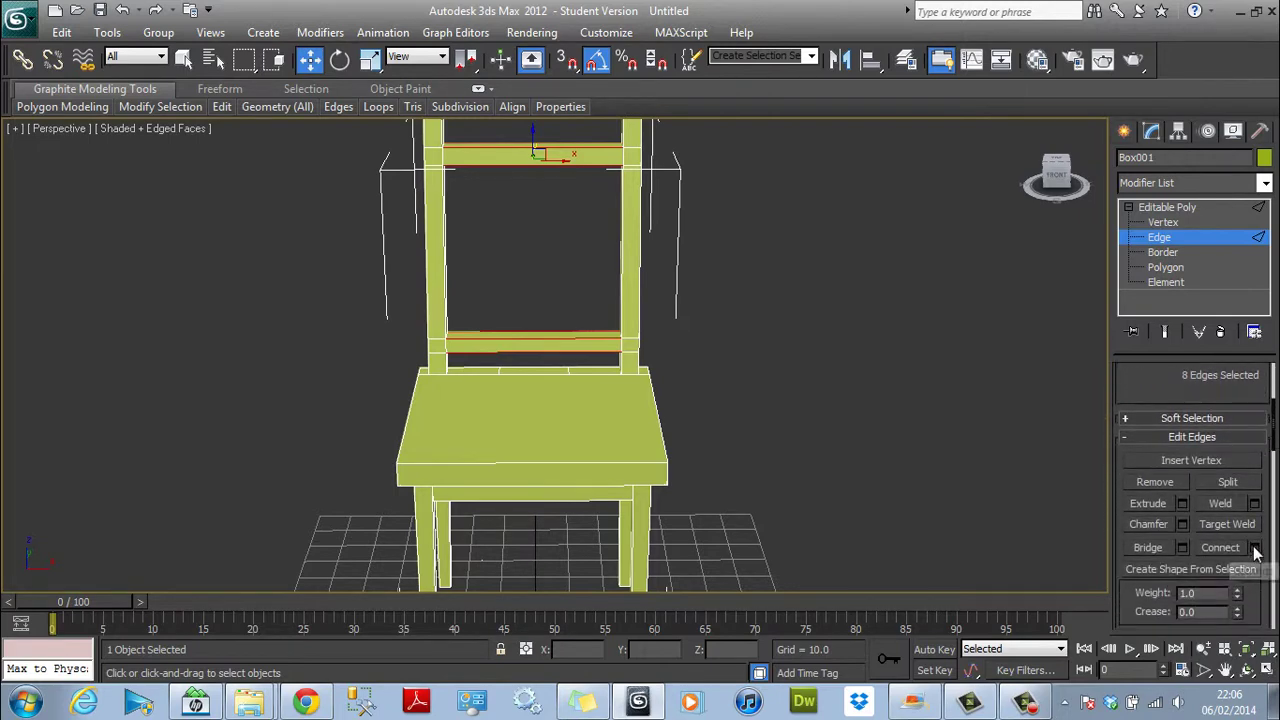
{"action": "left_click", "coordinate": [1256, 550]}
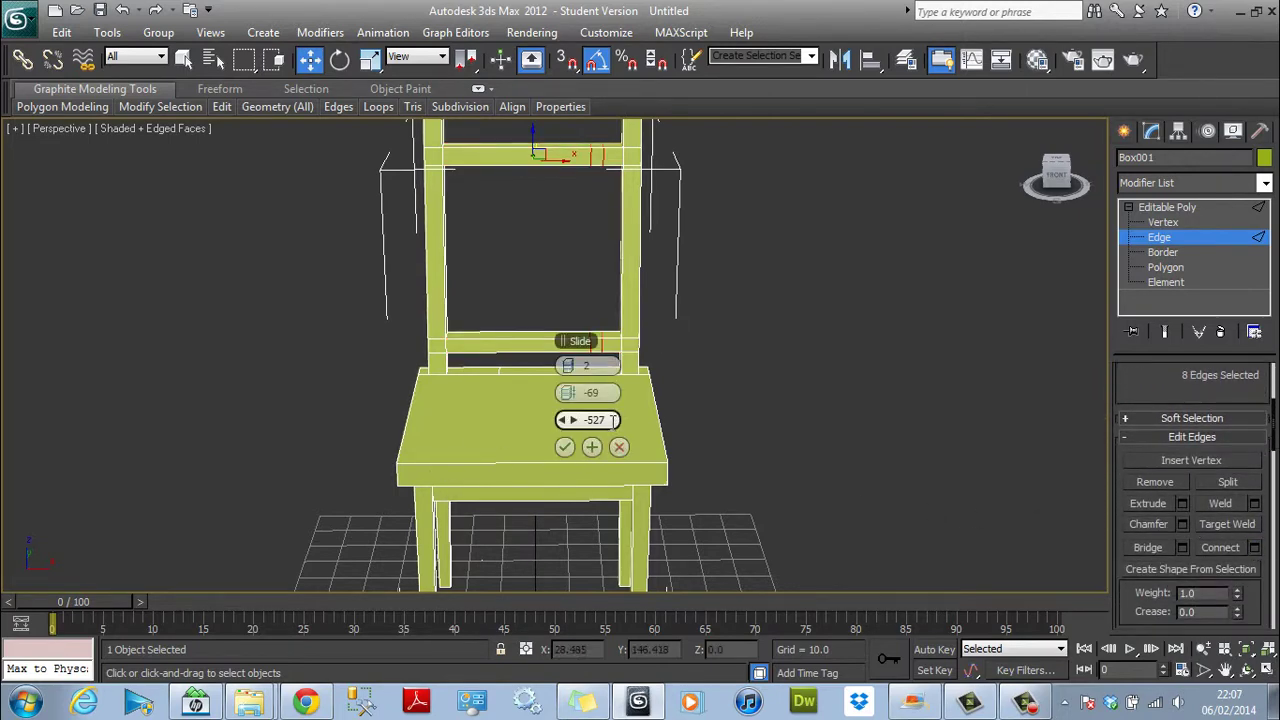
{"action": "left_click_drag", "start_coordinate": [614, 421], "coordinate": [573, 420]}
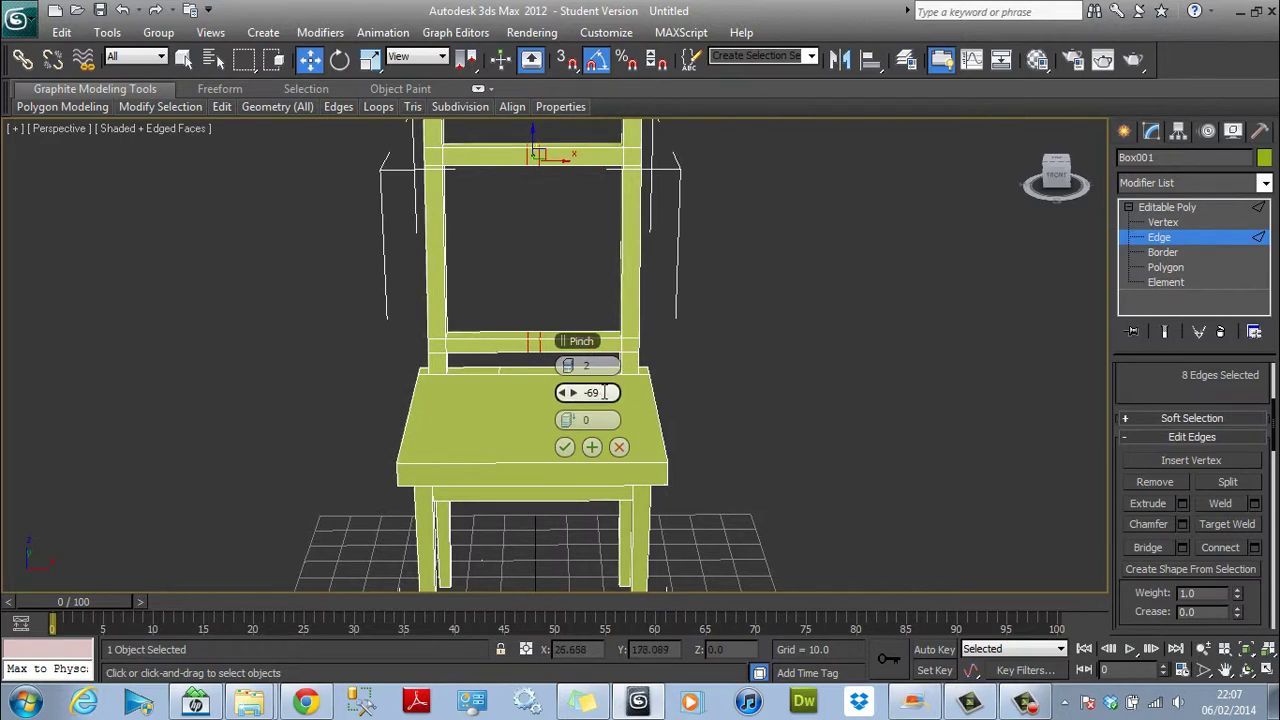
{"action": "left_click_drag", "start_coordinate": [604, 394], "coordinate": [571, 395]}
{"action": "type", "text": "0"}
{"action": "key", "text": "Return"}
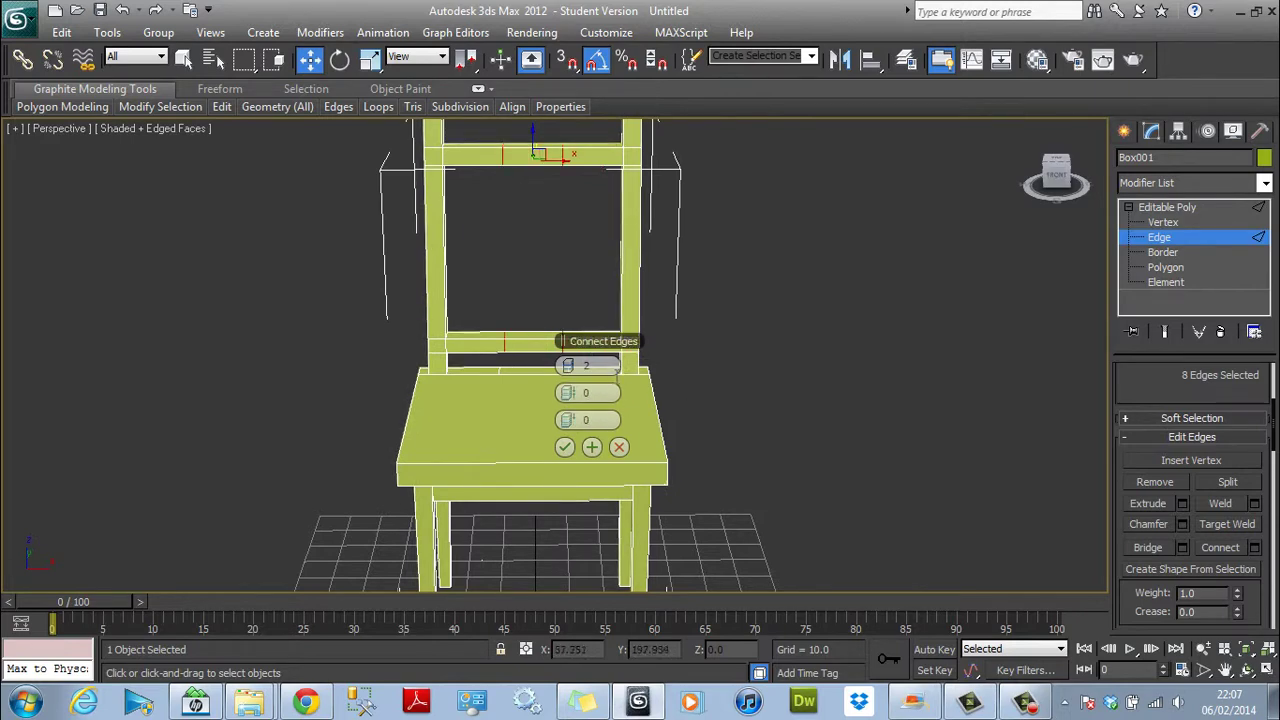
{"action": "scroll", "coordinate": [724, 380], "scroll_direction": "down", "scroll_amount": 2}
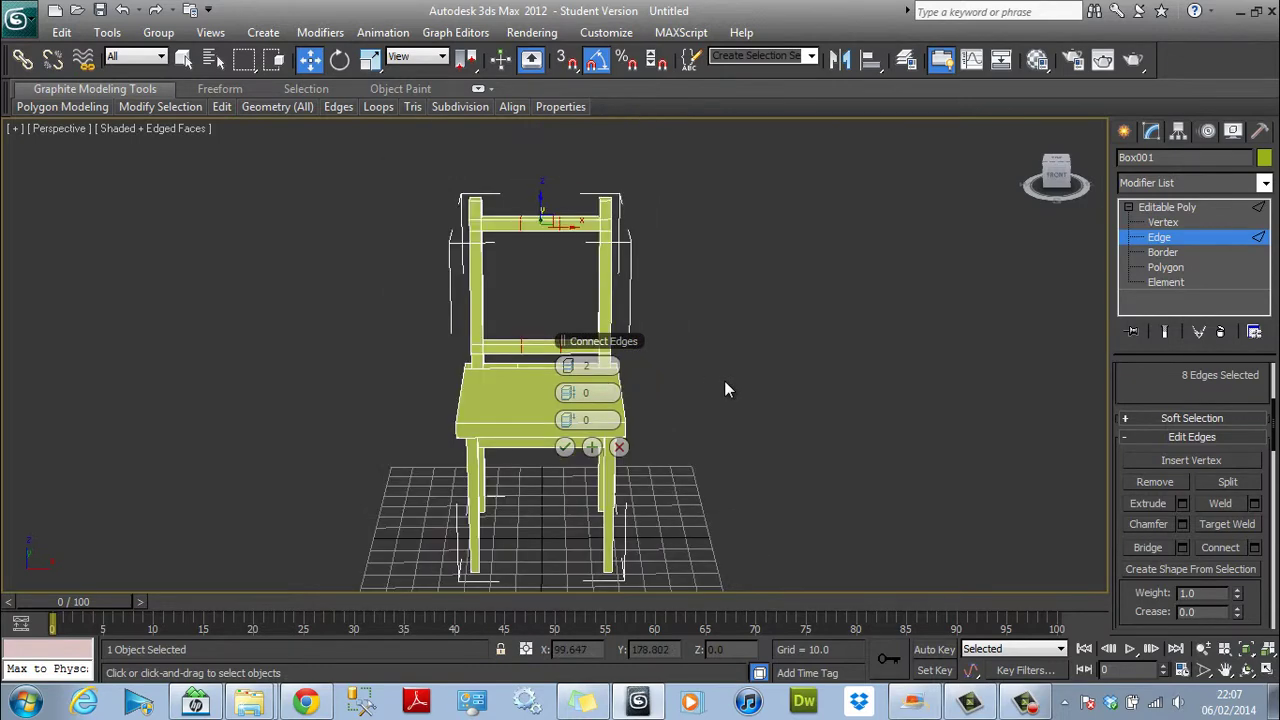
{"action": "scroll", "coordinate": [724, 381], "scroll_direction": "up", "scroll_amount": 2}
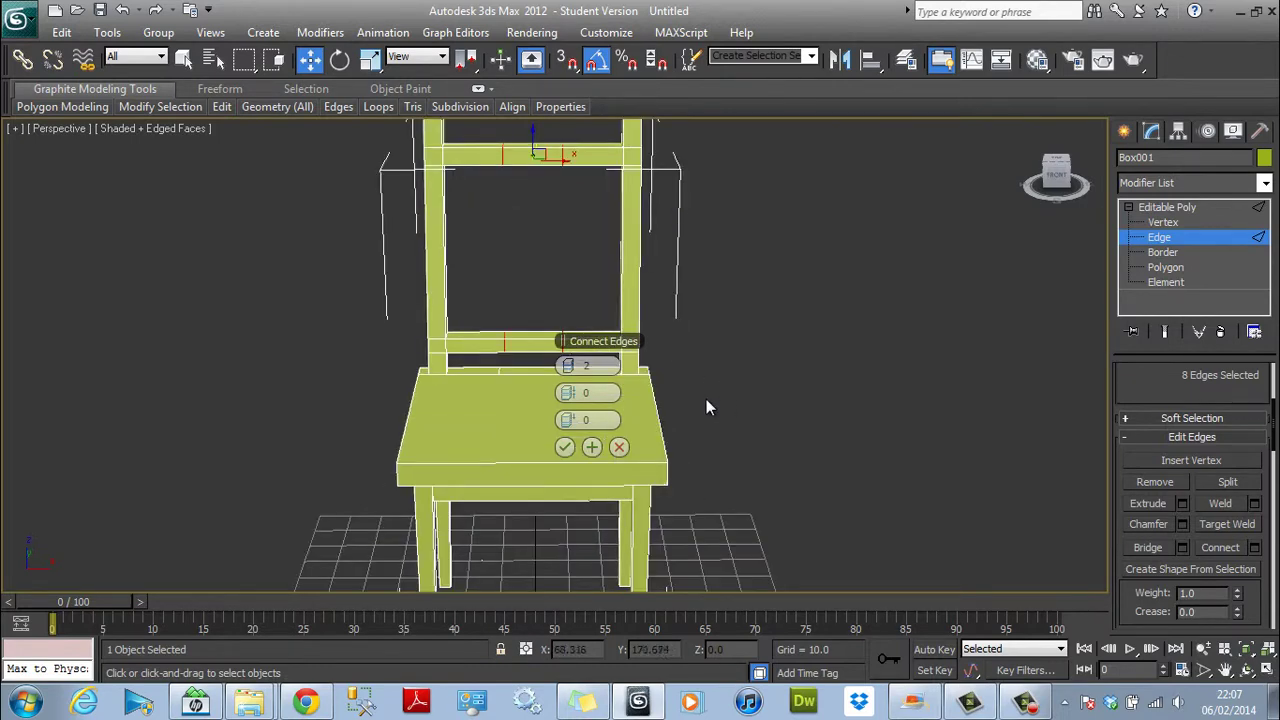
{"action": "scroll", "coordinate": [706, 400], "scroll_direction": "down", "scroll_amount": 2}
{"action": "left_click", "coordinate": [564, 447]}
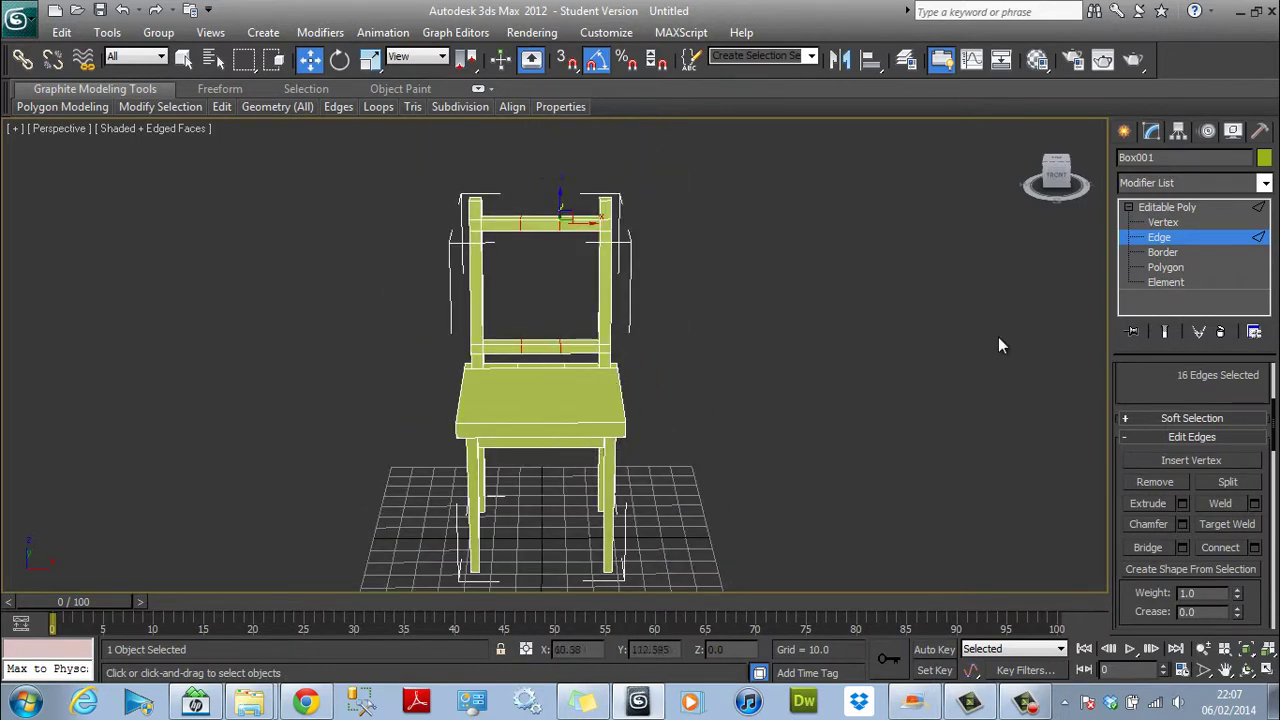
Switch to polygon editing and select only the facing middle polygons on the lower rail's upper side and the upper rail's underside.
{"action": "left_click", "coordinate": [1165, 267]}
{"action": "left_click", "coordinate": [1046, 167]}
{"action": "left_click_drag", "start_coordinate": [1042, 160], "coordinate": [997, 132]}
{"action": "left_click", "coordinate": [585, 302], "text": "ctrl"}
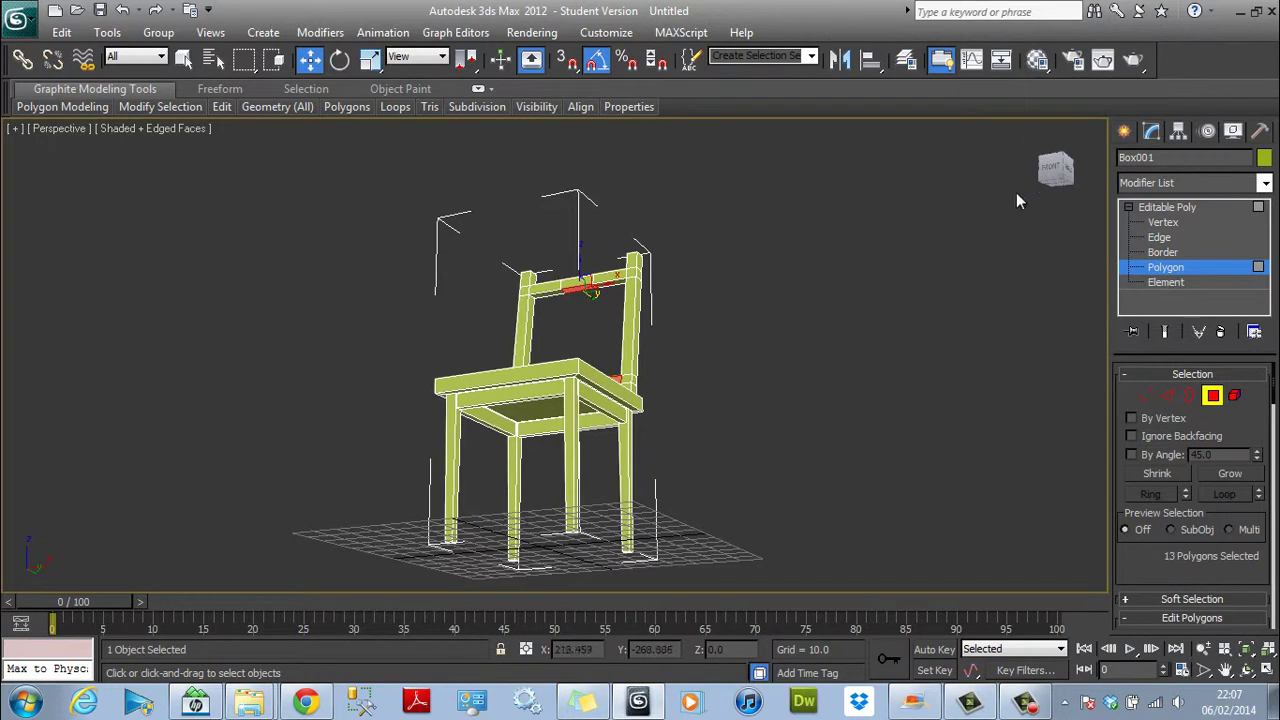
{"action": "left_click_drag", "start_coordinate": [1057, 174], "coordinate": [1092, 226]}
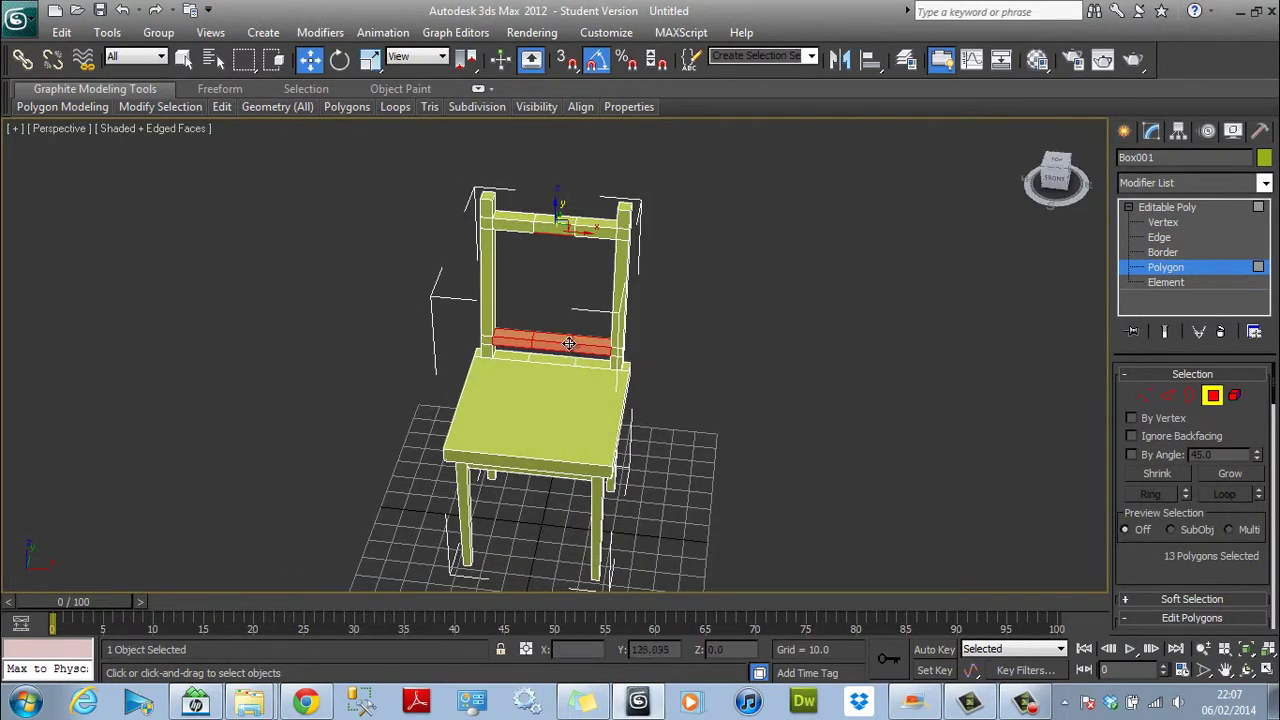
{"action": "left_click", "coordinate": [557, 339]}
{"action": "left_click", "coordinate": [558, 335]}
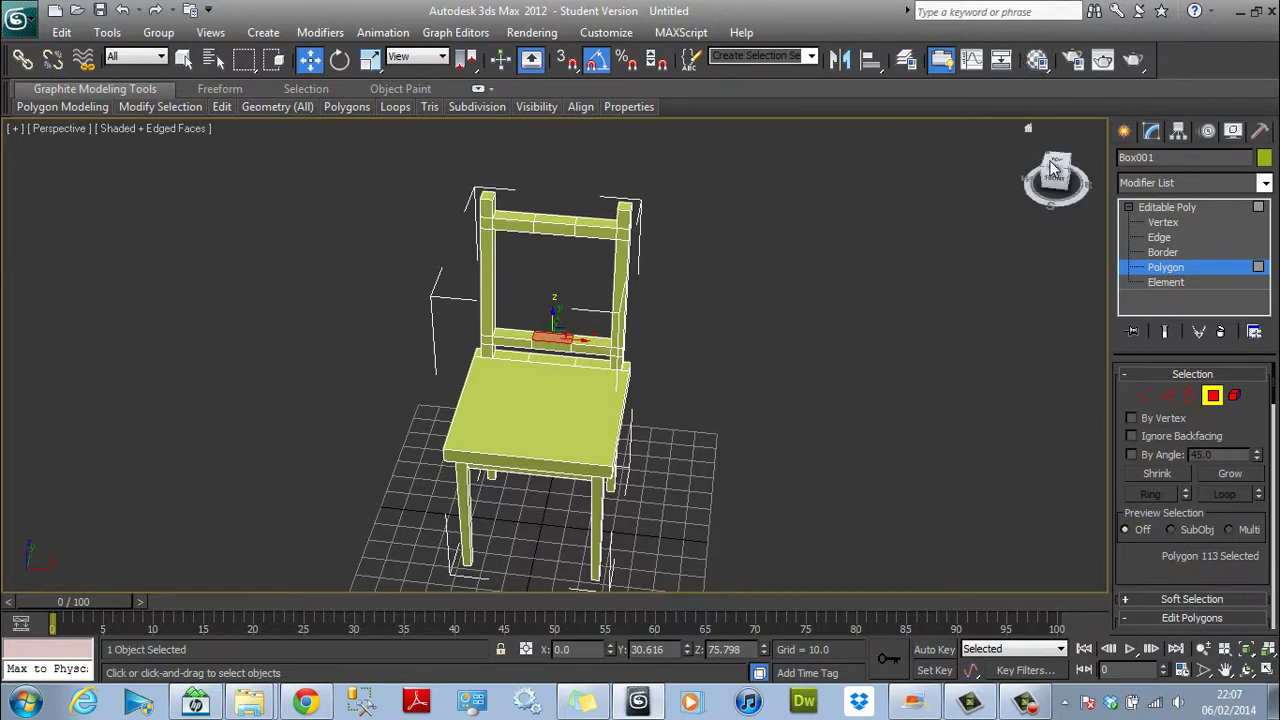
{"action": "left_click_drag", "start_coordinate": [1055, 168], "coordinate": [1060, 566]}
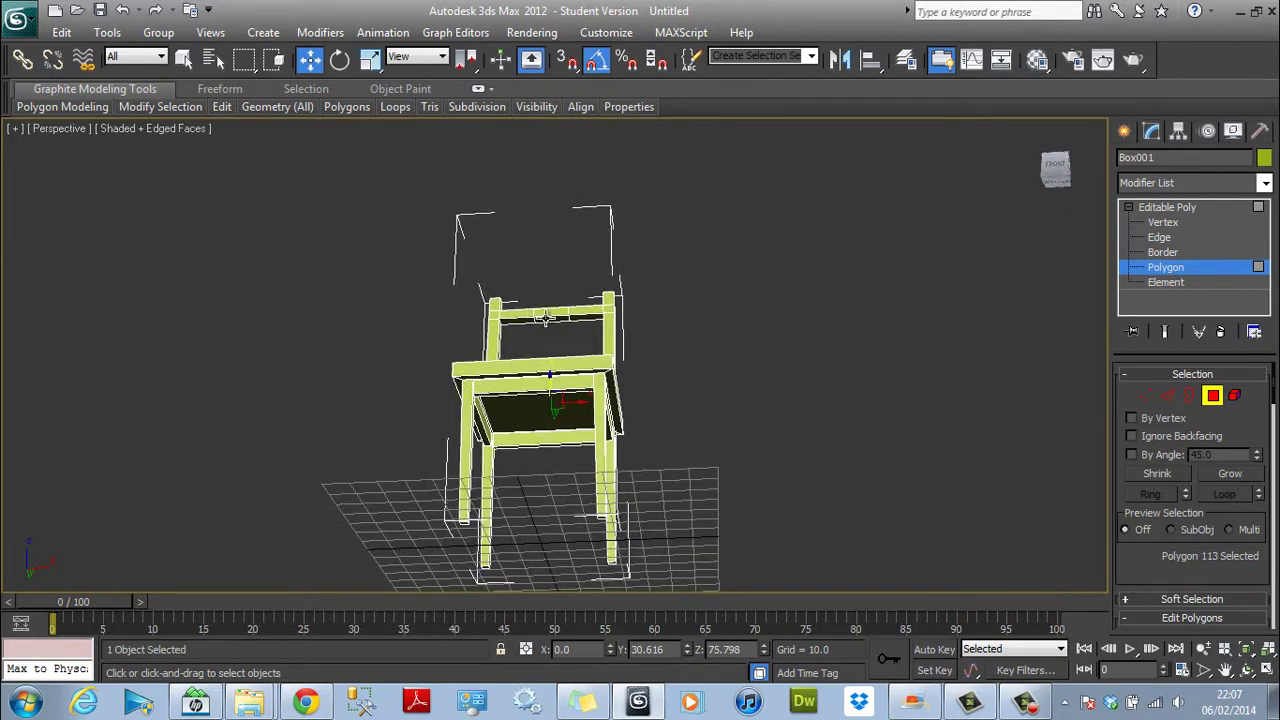
{"action": "left_click", "coordinate": [545, 318], "text": "ctrl"}
{"action": "left_click", "coordinate": [1056, 172]}
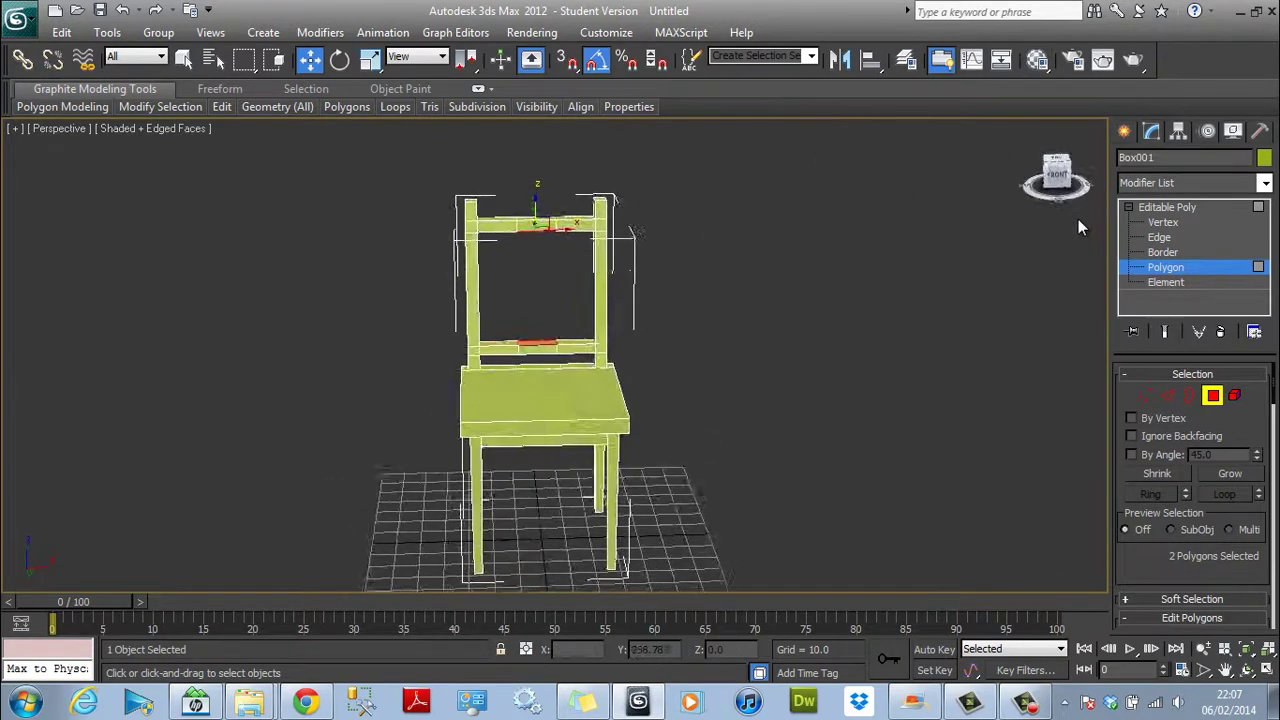
Bridge the two selected polygons with 1 segment to form a central vertical slat between the backrest rails.
{"action": "left_click_drag", "start_coordinate": [1078, 219], "coordinate": [1099, 219]}
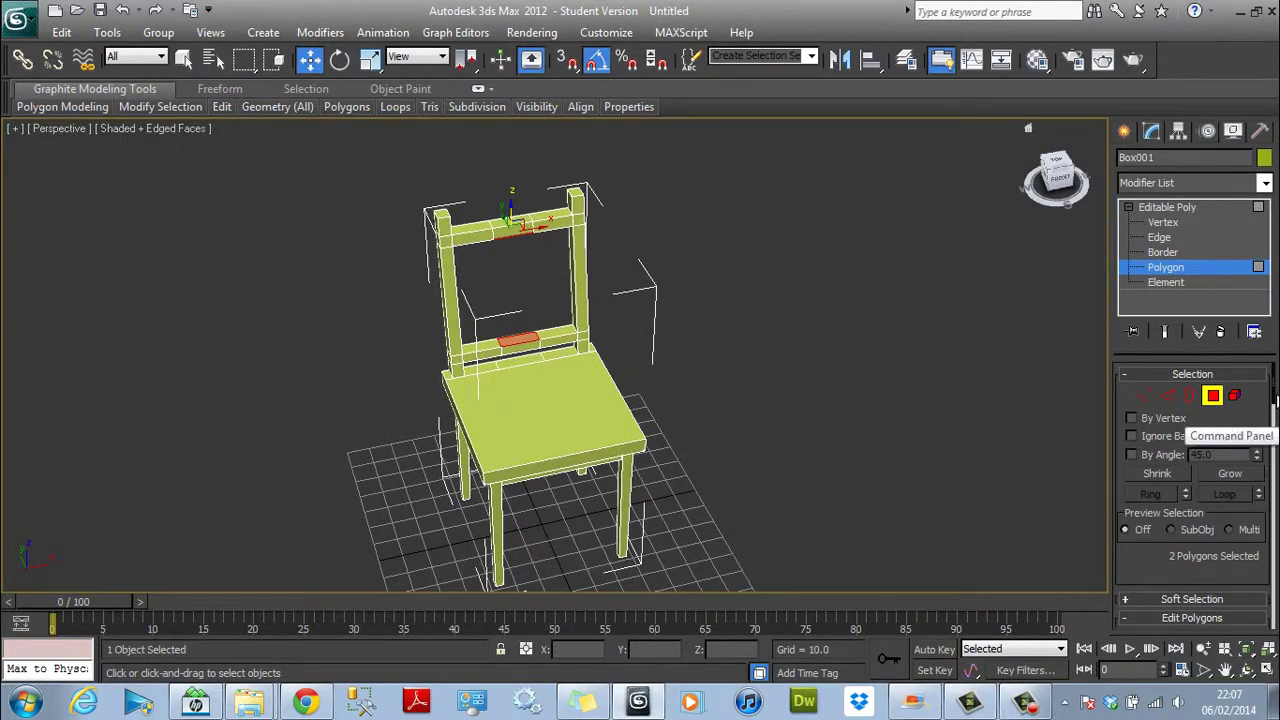
{"action": "scroll", "coordinate": [1220, 455], "scroll_direction": "down", "scroll_amount": 5}
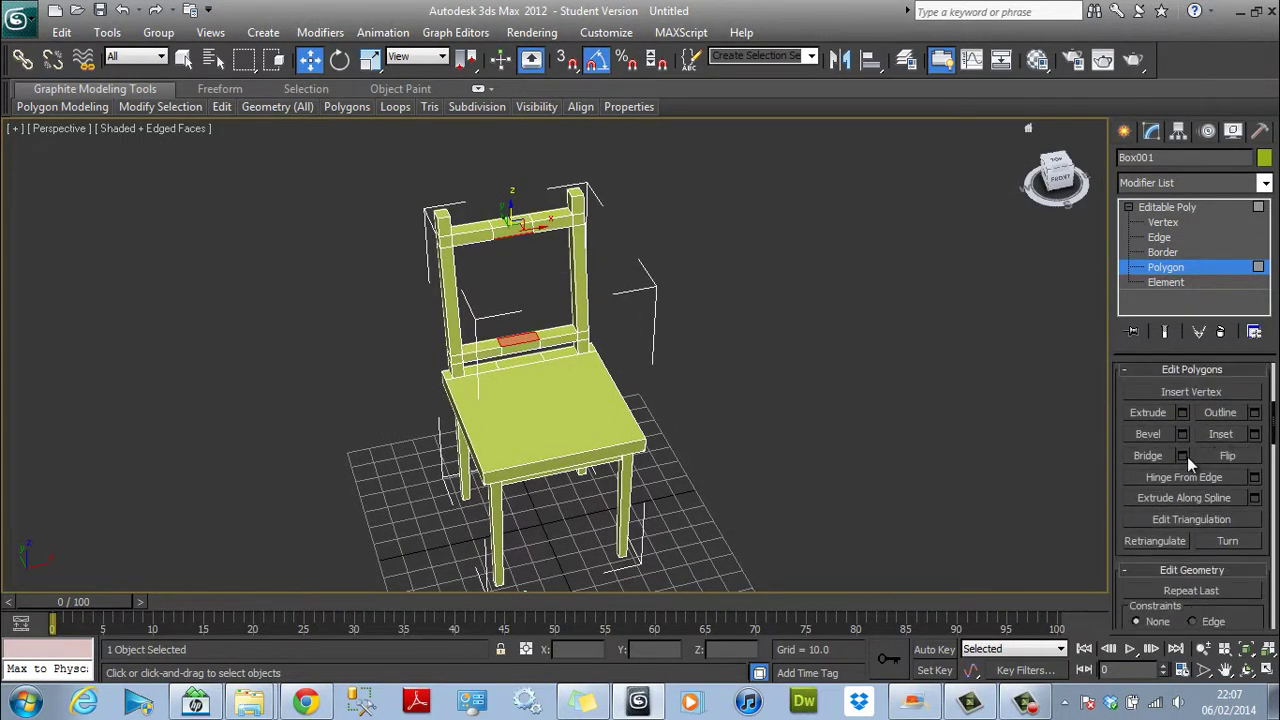
{"action": "left_click", "coordinate": [1182, 455]}
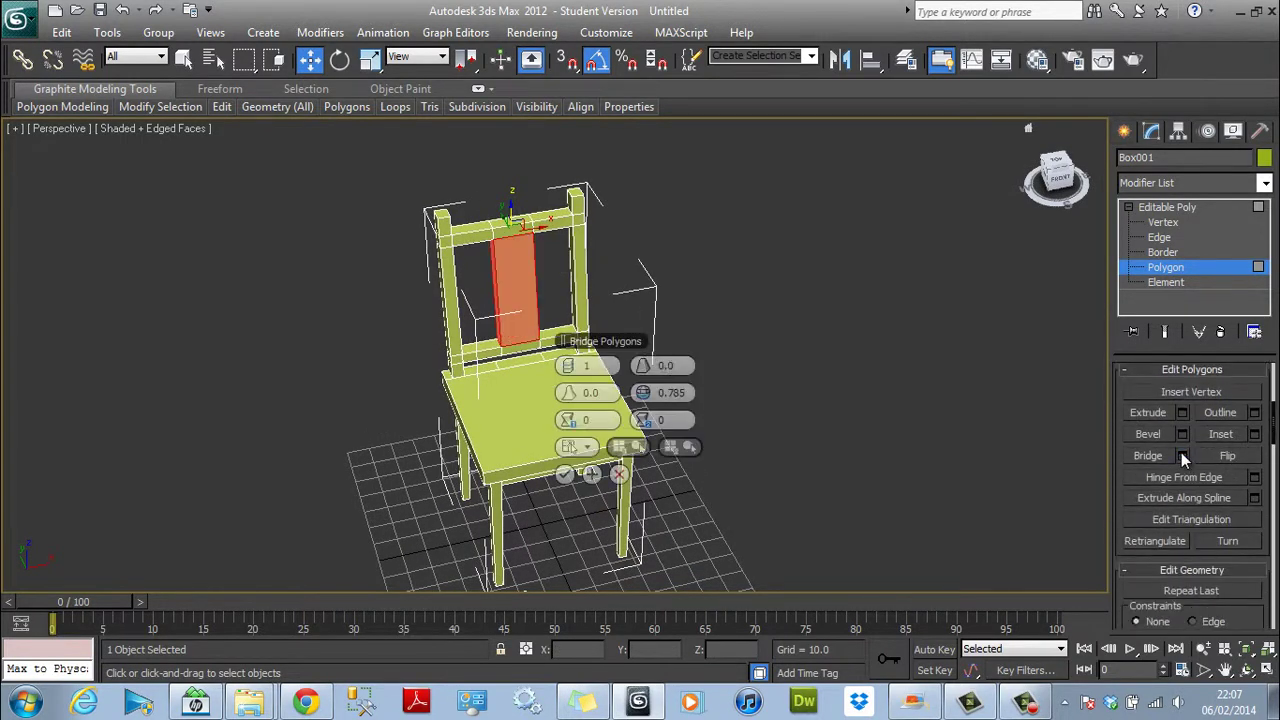
{"action": "left_click", "coordinate": [565, 474]}
{"action": "mouse_move", "coordinate": [1078, 172]}
{"action": "left_mouse_down"}
{"action": "mouse_move", "coordinate": [693, 141]}
{"action": "mouse_move", "coordinate": [1095, 164]}
{"action": "left_mouse_up"}
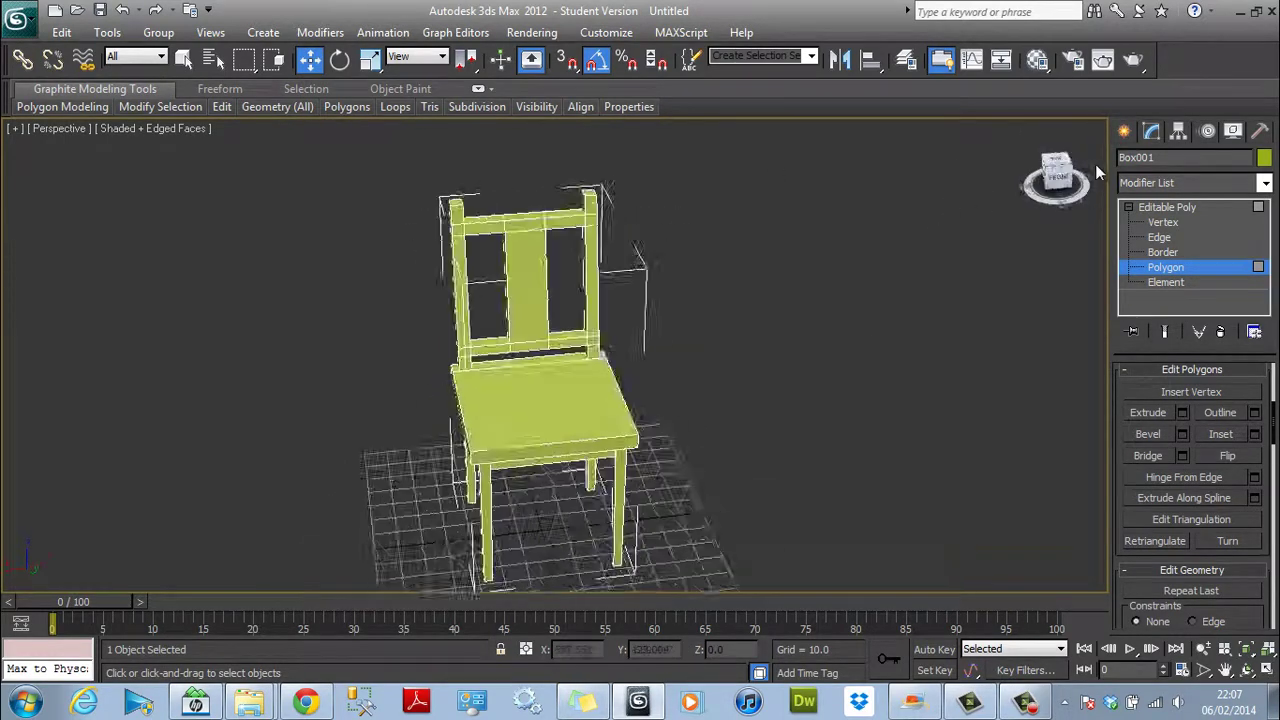
{"action": "left_click", "coordinate": [1057, 176]}
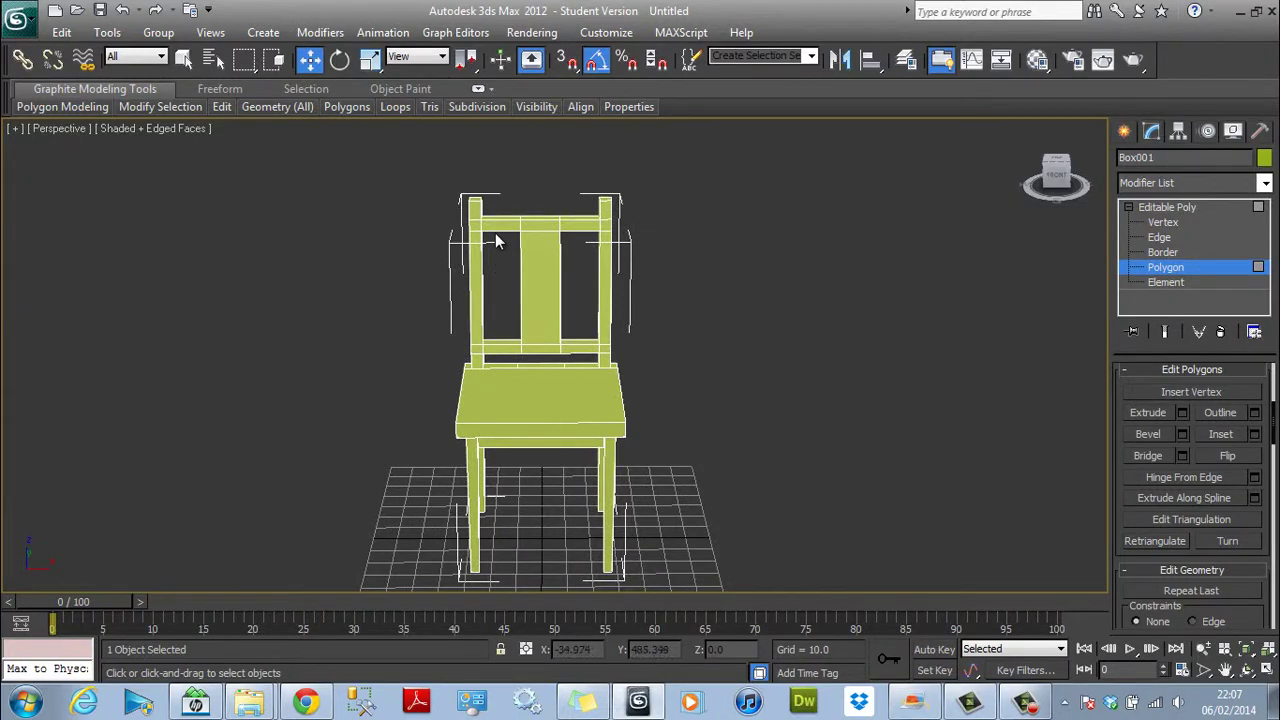
Leave polygon editing, deselect the chair and render the perspective view from a three-quarter angle.
{"action": "scroll", "coordinate": [522, 245], "scroll_direction": "up", "scroll_amount": 3}
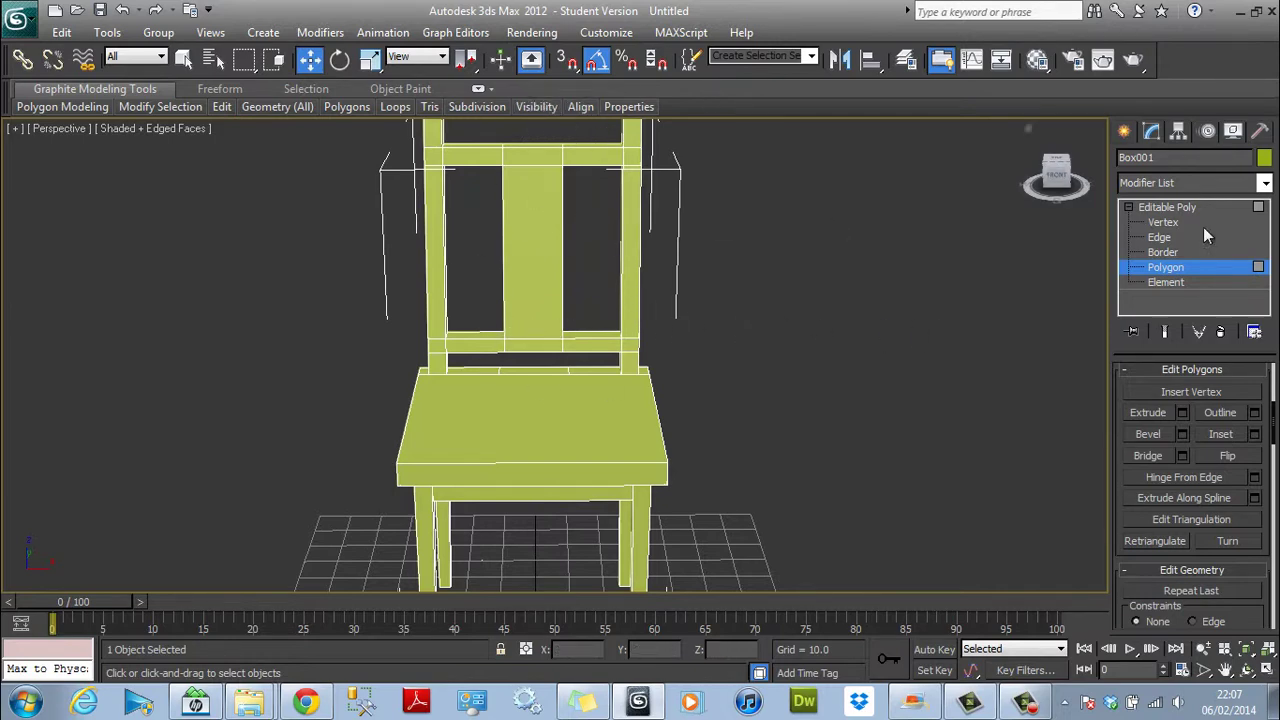
{"action": "left_click", "coordinate": [1157, 272]}
{"action": "scroll", "coordinate": [989, 271], "scroll_direction": "down", "scroll_amount": 3}
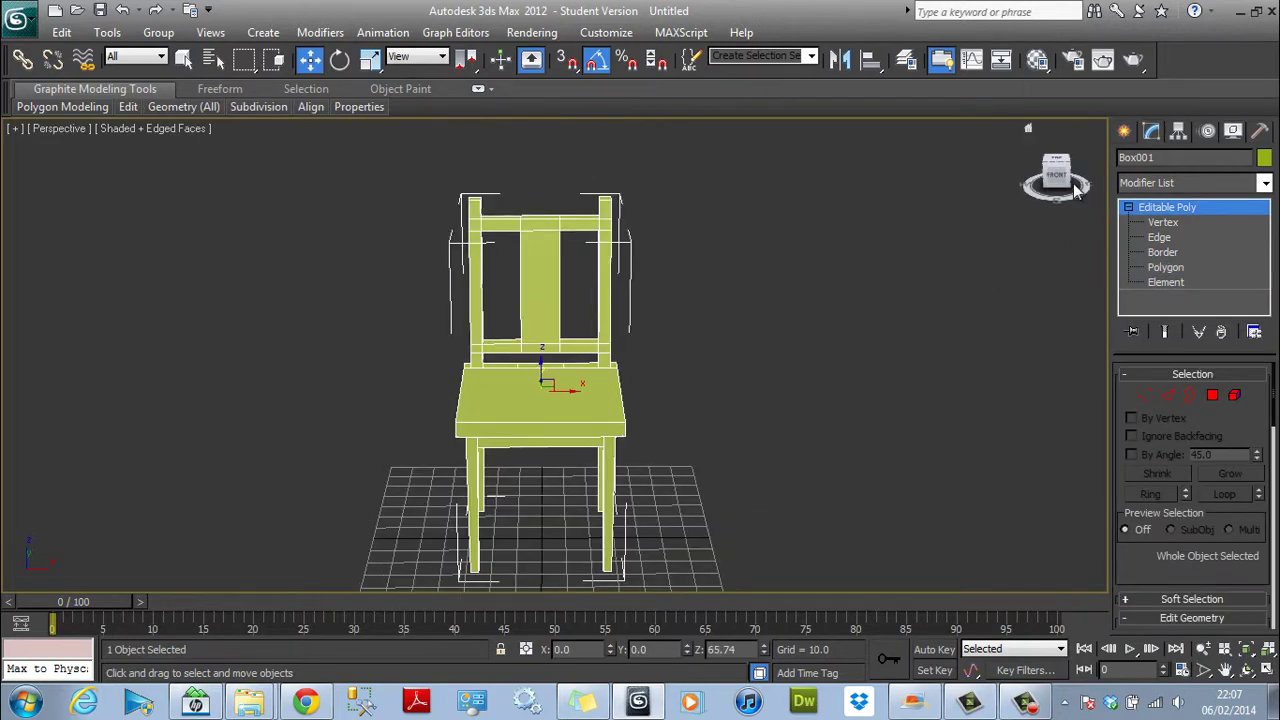
{"action": "left_click", "coordinate": [973, 172]}
{"action": "mouse_move", "coordinate": [973, 172]}
{"action": "middle_mouse_down", "text": "alt"}
{"action": "mouse_move", "coordinate": [886, 154]}
{"action": "mouse_move", "coordinate": [951, 173]}
{"action": "middle_mouse_up", "text": "alt"}
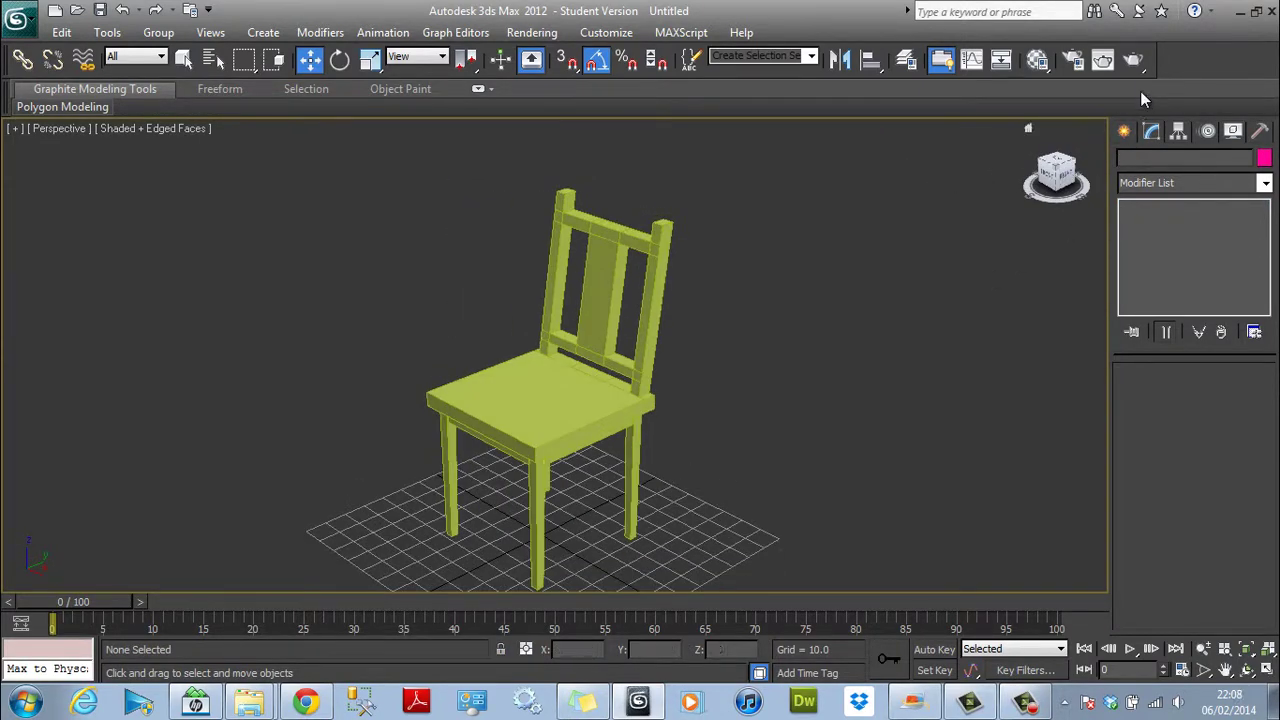
{"action": "left_click", "coordinate": [1141, 64]}
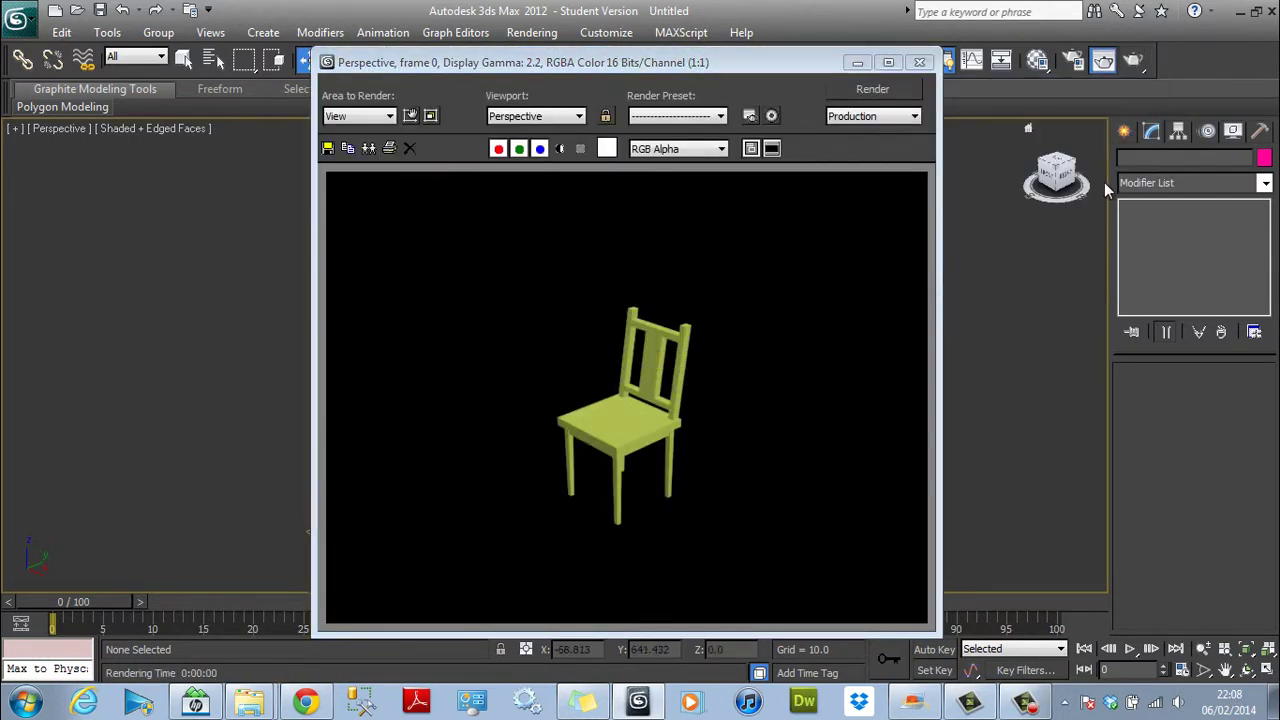
{"action": "left_click", "coordinate": [919, 62]}
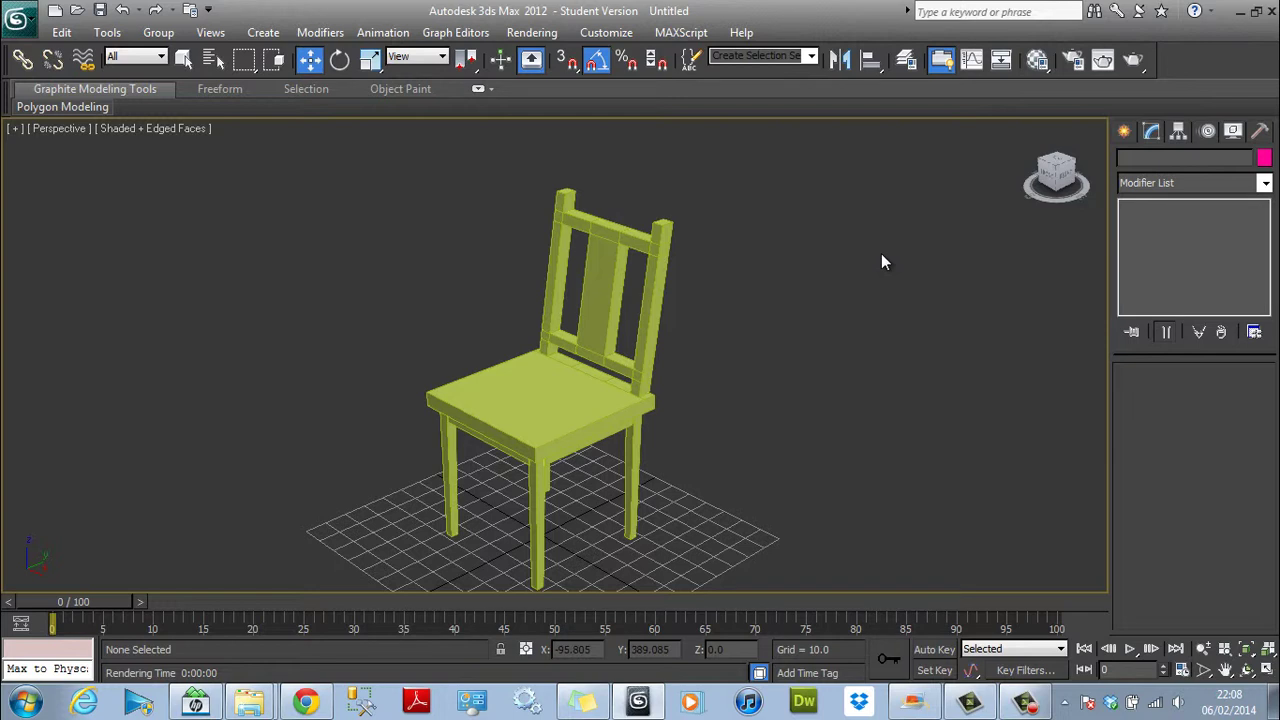
{"action": "left_click", "coordinate": [1025, 700]}
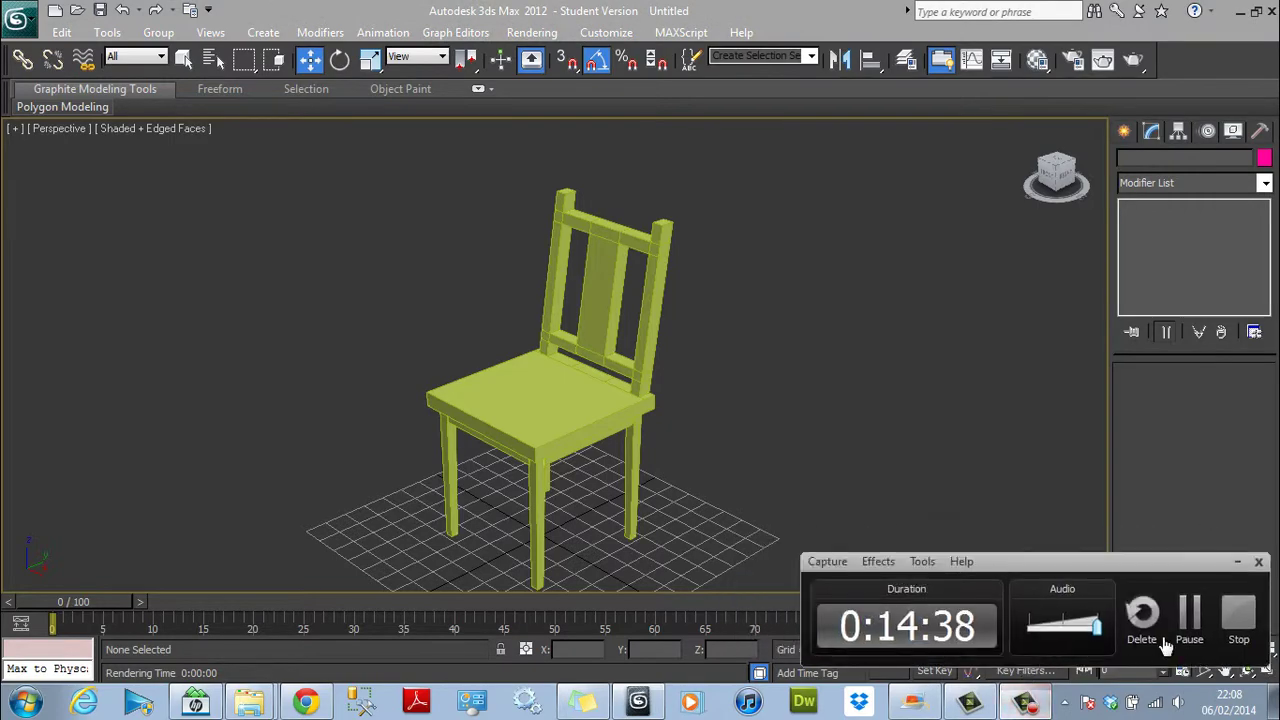
{"action": "left_click", "coordinate": [1238, 615]}
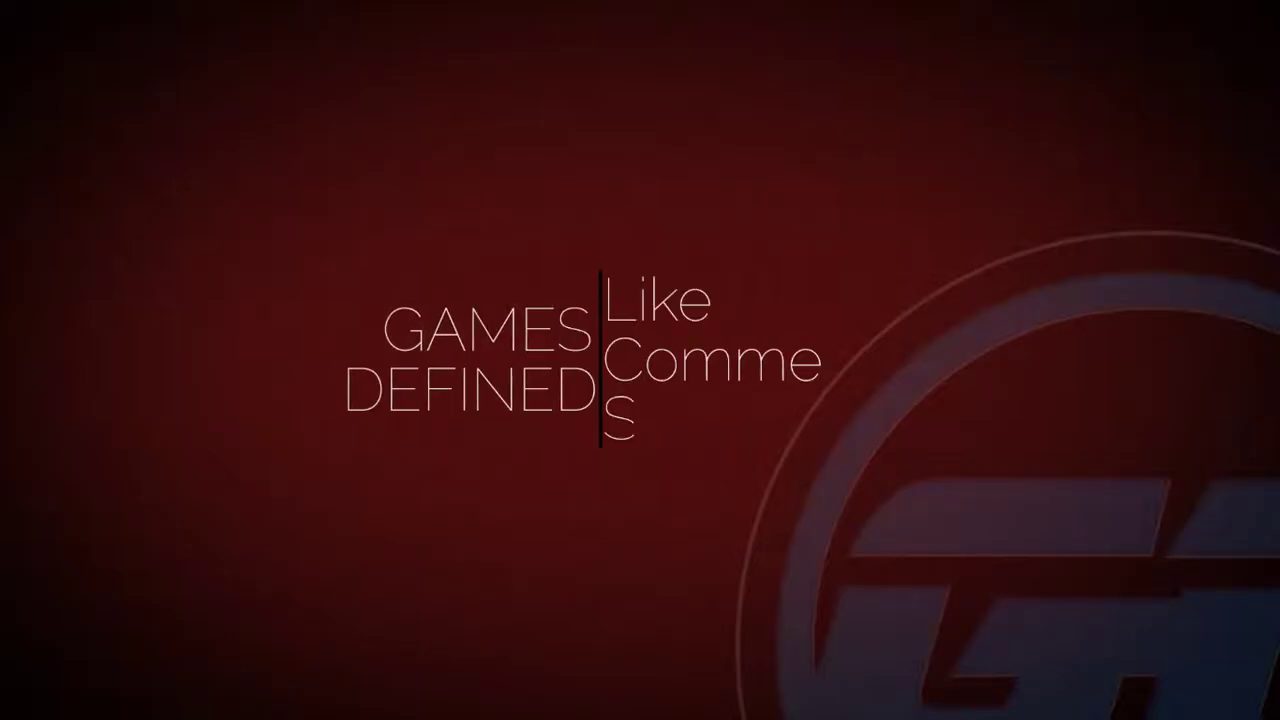